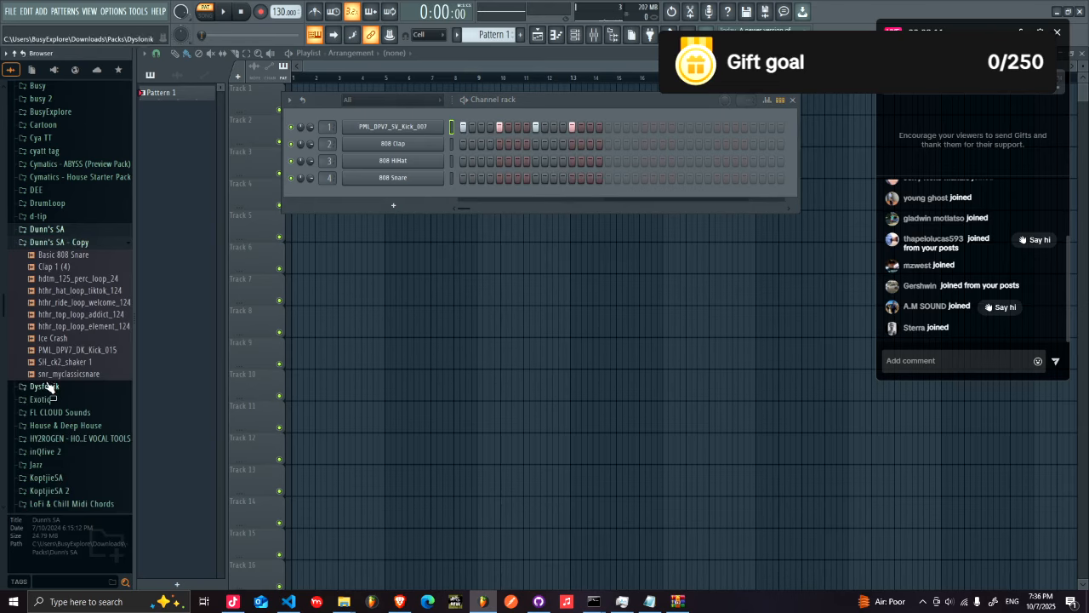
- Browse the Busy, busy 2 and KoptjieSA 2 sample packs for drum sounds
scroll(61, 225, "up", 5)
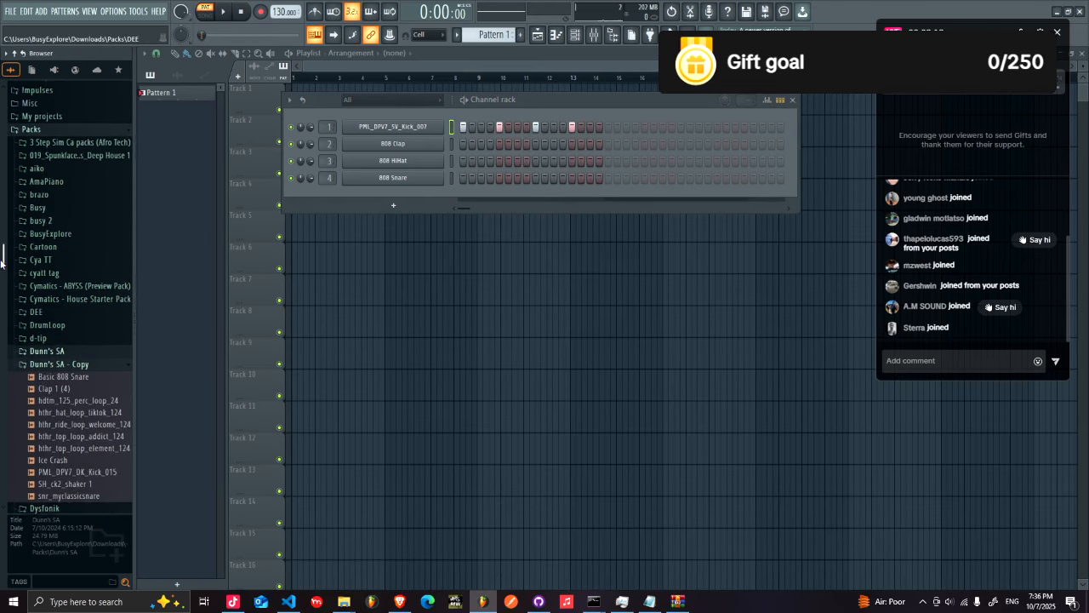
left_click(62, 225)
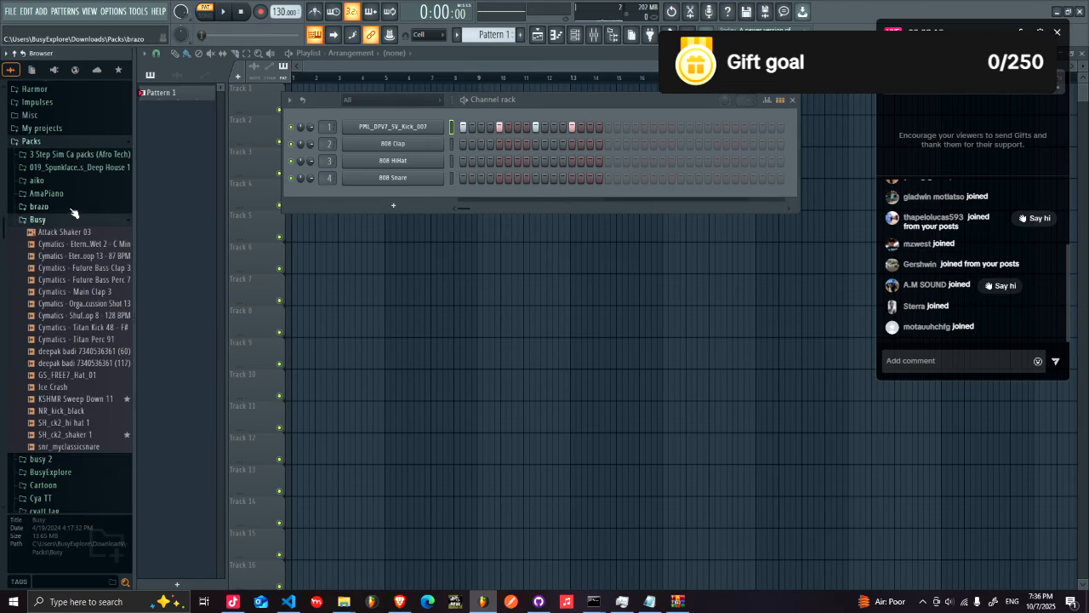
left_click(71, 227)
left_click(72, 230)
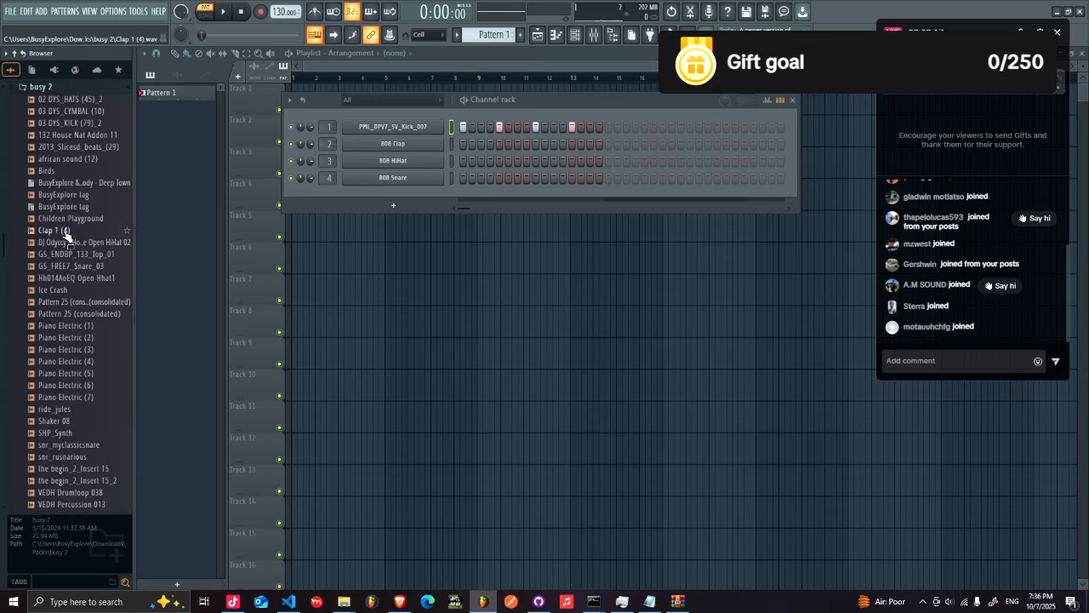
left_click(66, 232)
left_click(74, 88)
left_click_drag(3, 310, 3, 459)
scroll(72, 210, "up", 5)
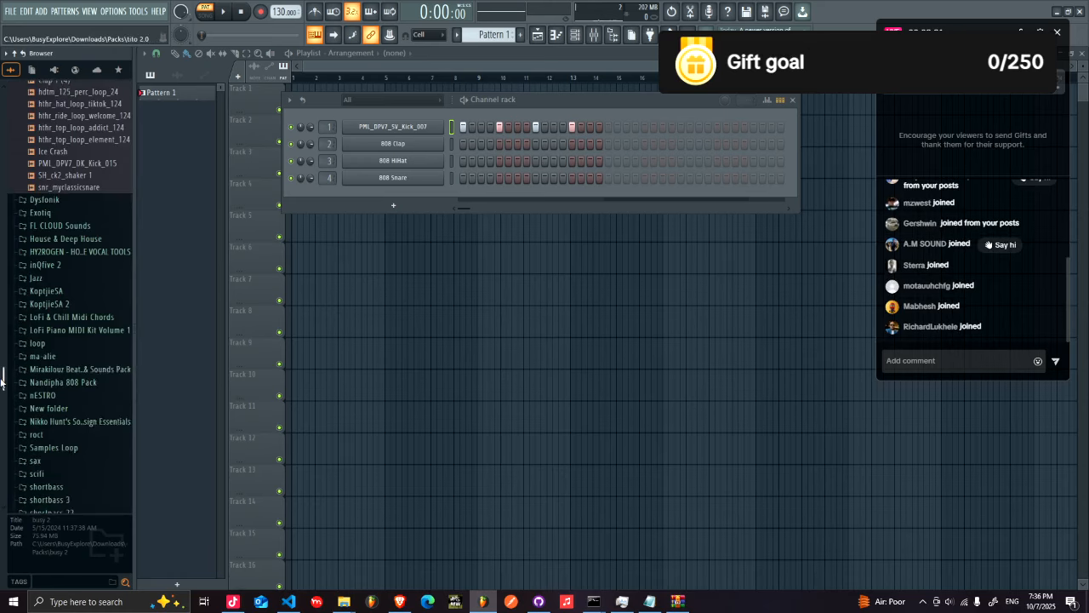
left_click(50, 307)
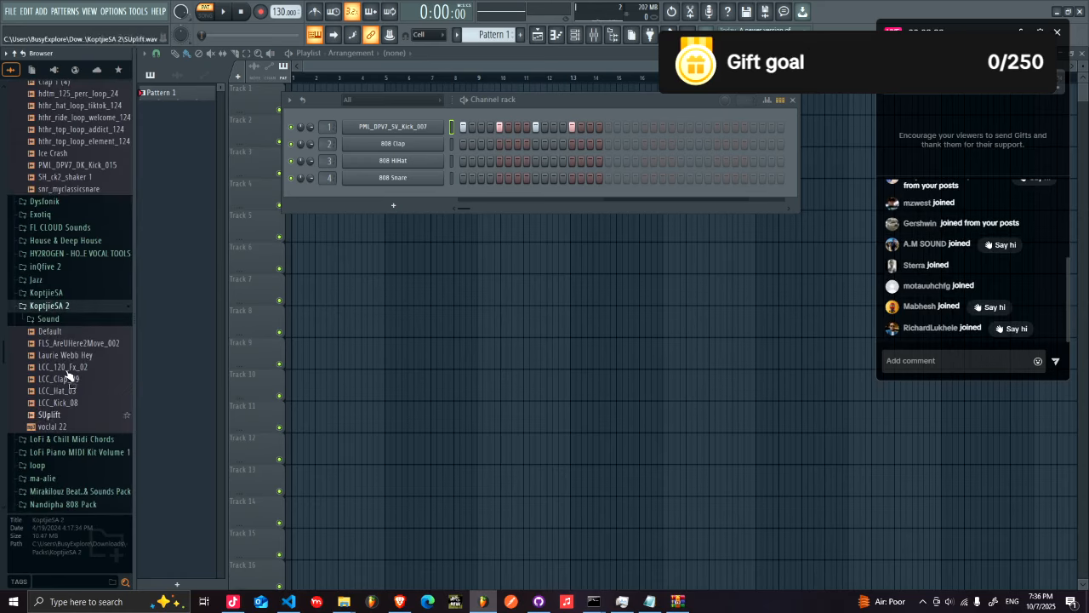
- Replace the 808 Clap with Botle_Clap_01 (1) from the KoptjieSA pack and place claps on steps 5 and 13
left_click(48, 292)
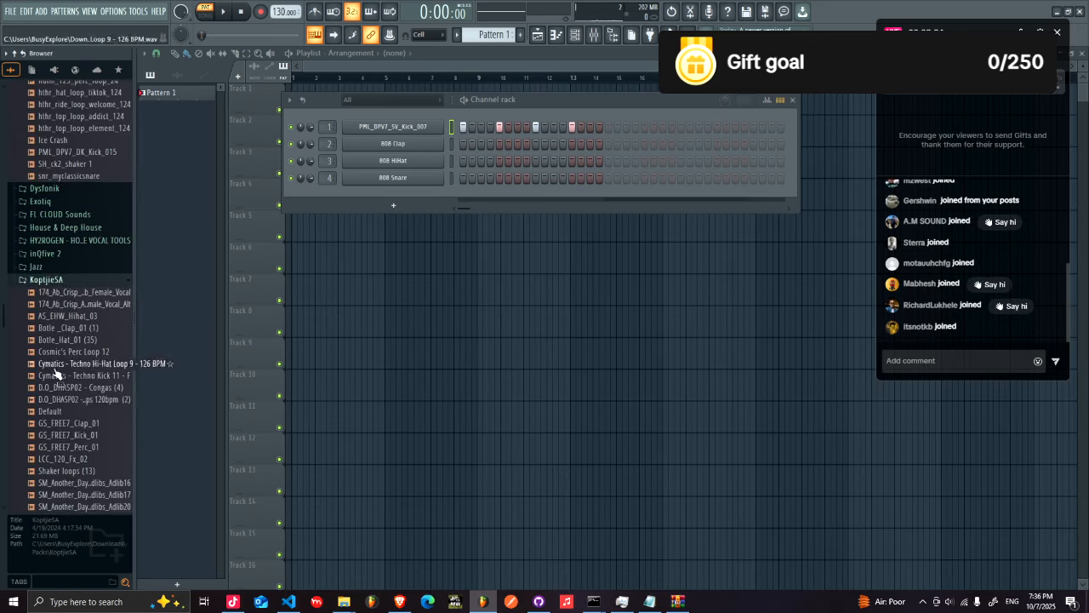
left_click(84, 424)
left_click(86, 329)
left_click_drag(85, 331, 497, 144)
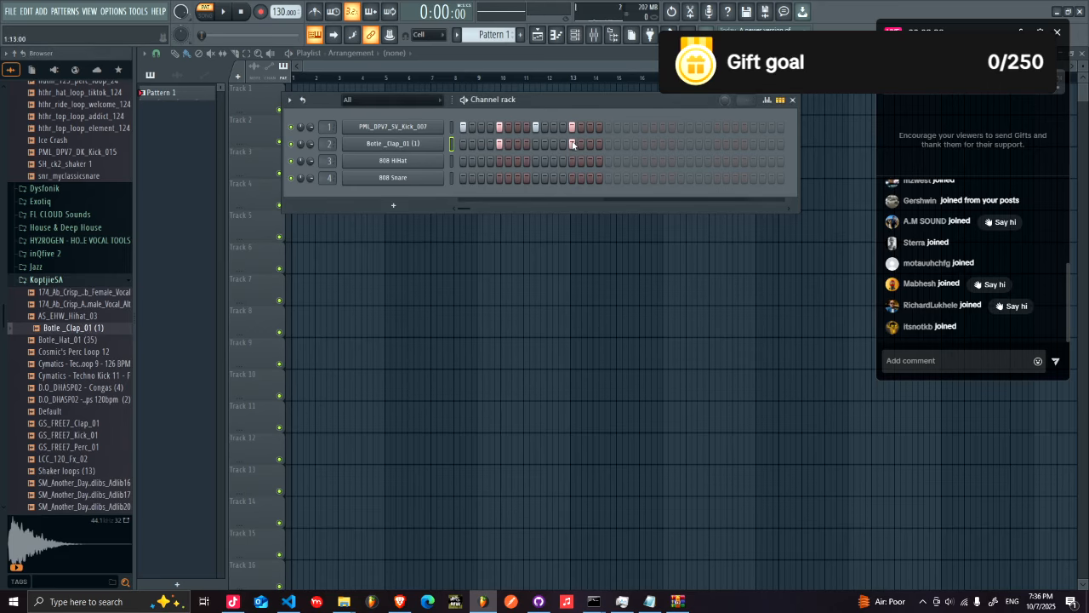
- Extend the beat with kicks on steps 17, 21, 25 and 29 and claps on steps 21 and 29
left_click(607, 128)
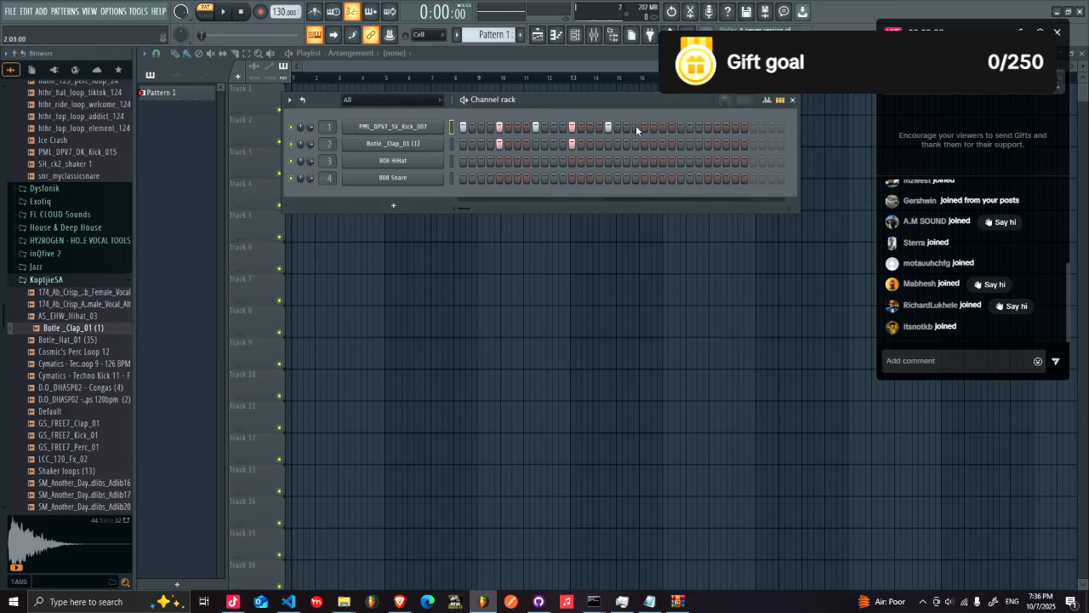
left_click(682, 127)
left_click(717, 144)
- Play the pattern and lower the project tempo to 114 BPM
key("space")
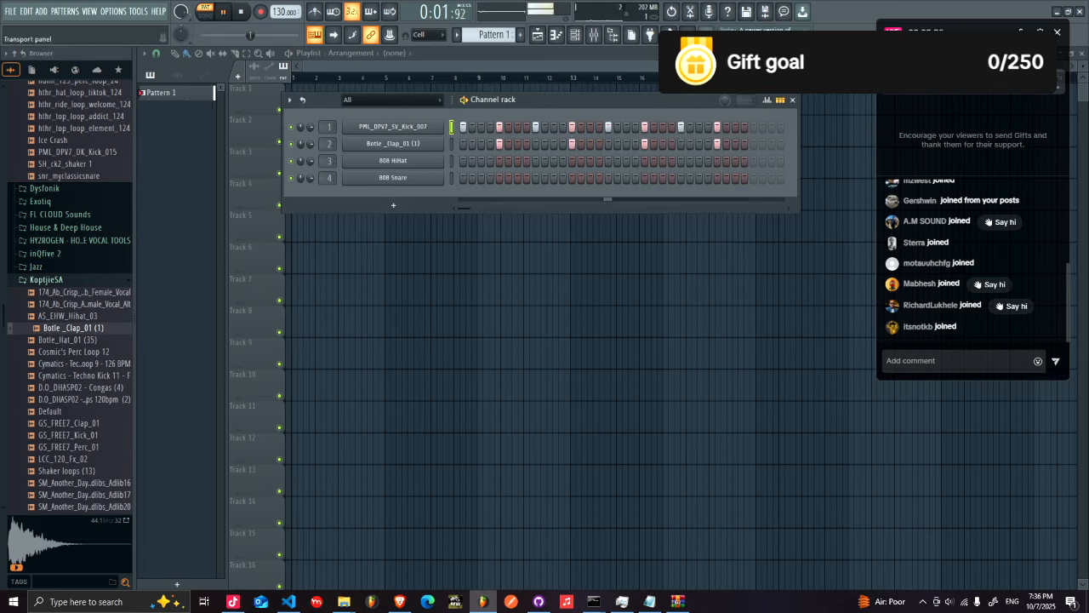
left_click_drag(285, 12, 284, 23)
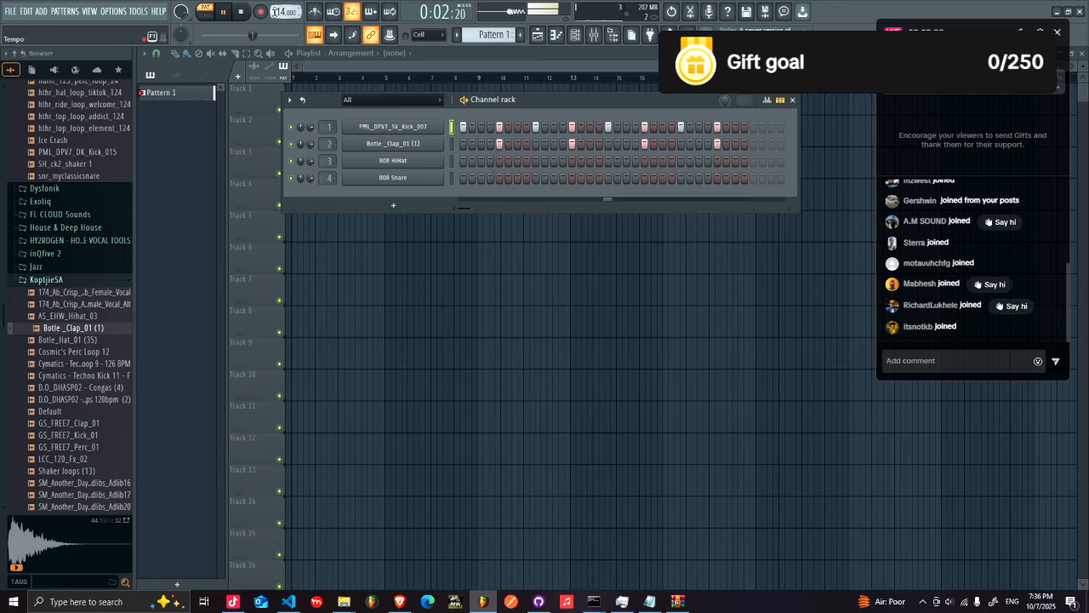
key("space")
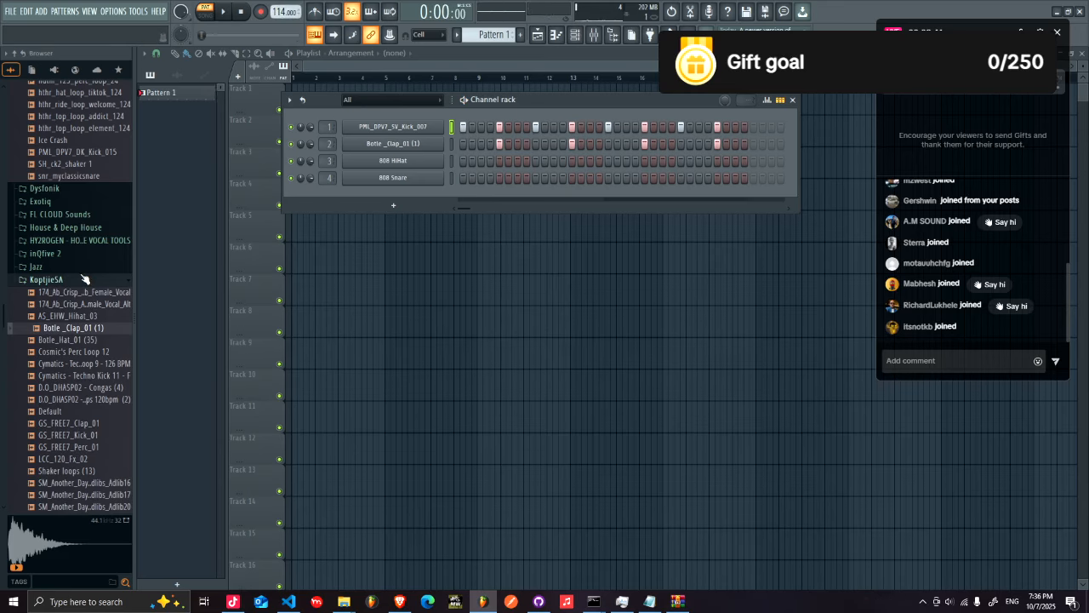
- Preview AS_EHW_Hihat_03 from the KoptjieSA pack and add it as a new channel below the 808 HiHat
left_click(73, 316)
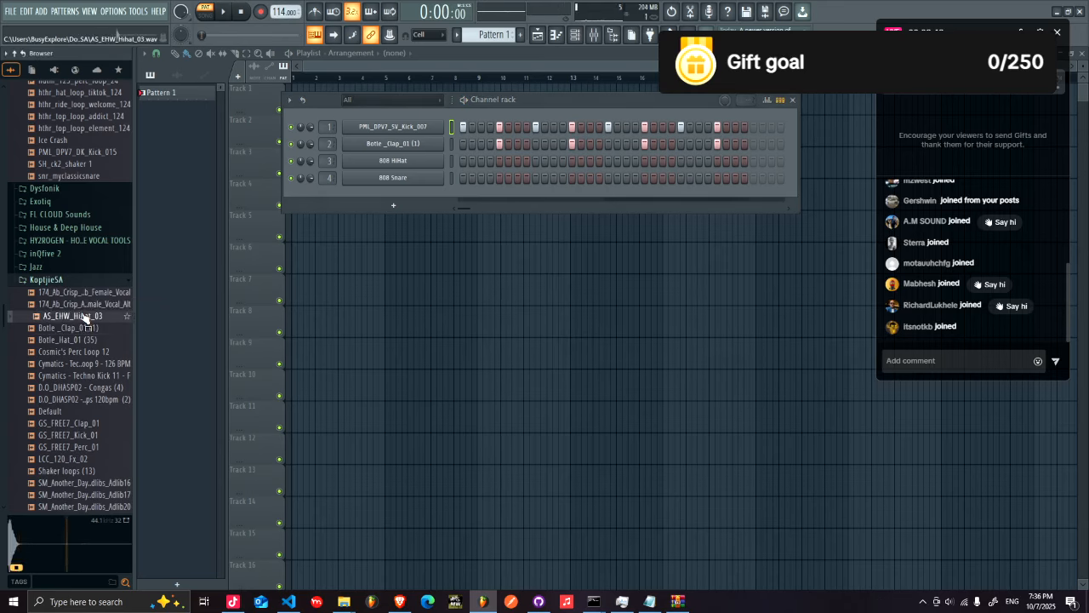
left_click_drag(73, 315, 311, 177)
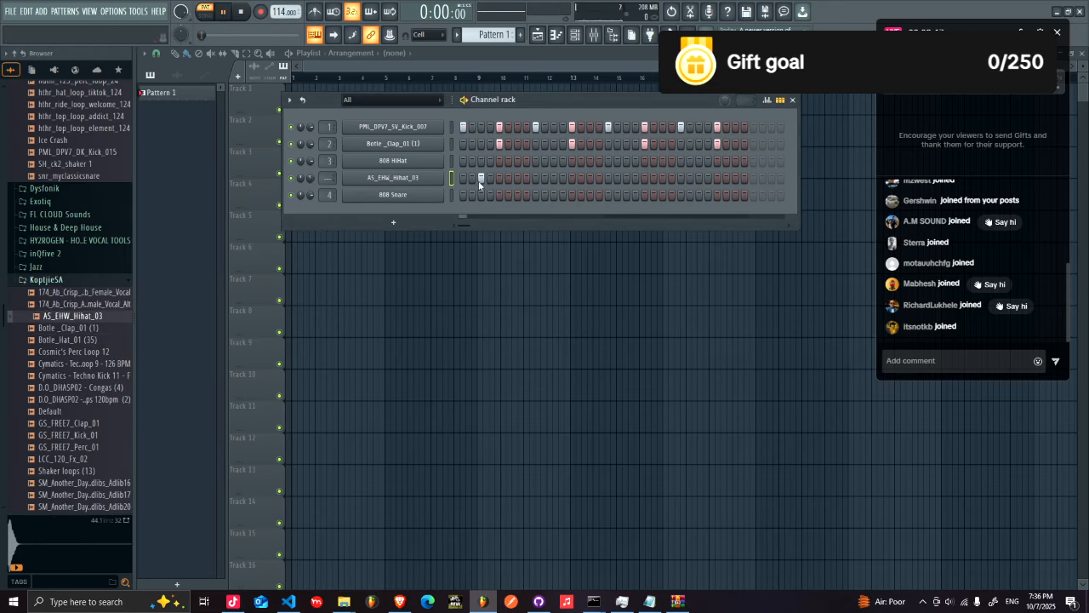
- Sequence AS_EHW_Hihat_03 on every fourth step from step 3 to step 31 and lower its channel volume to about 29%
left_click(519, 178)
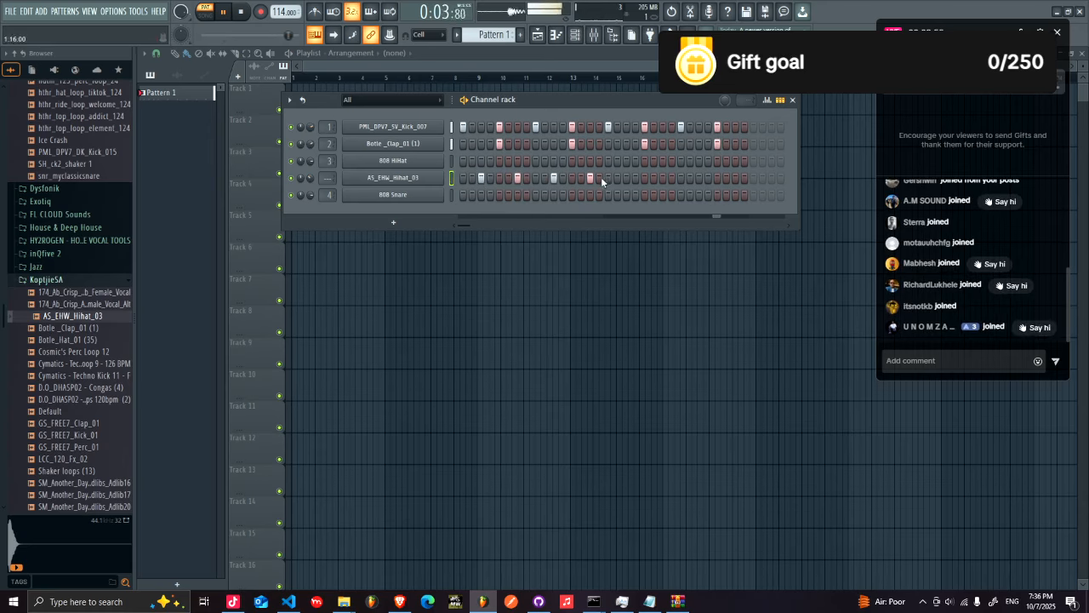
left_click(698, 178)
left_click(735, 176)
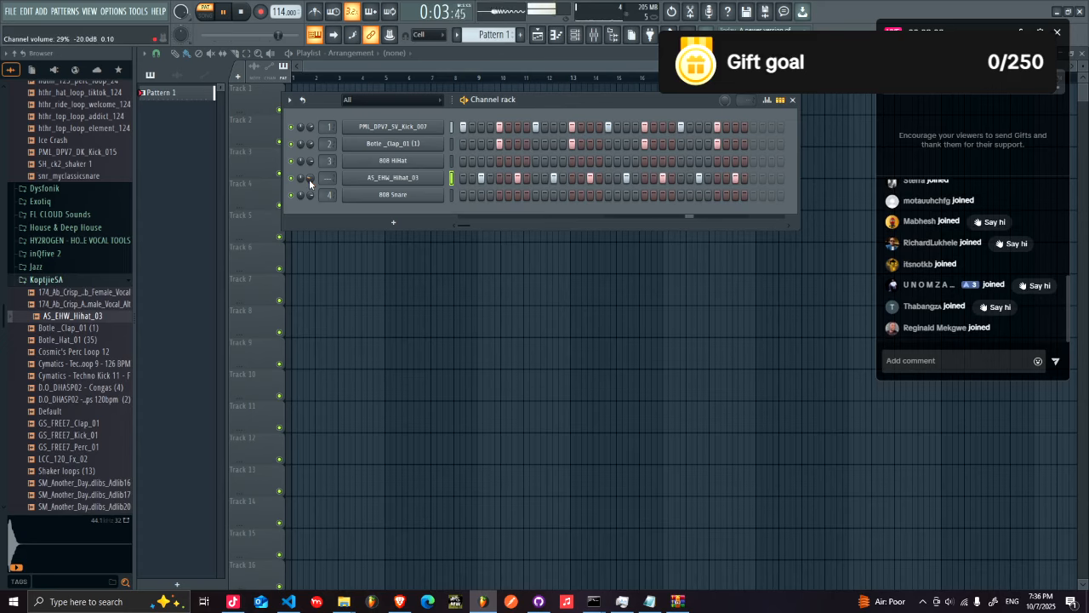
key("space")
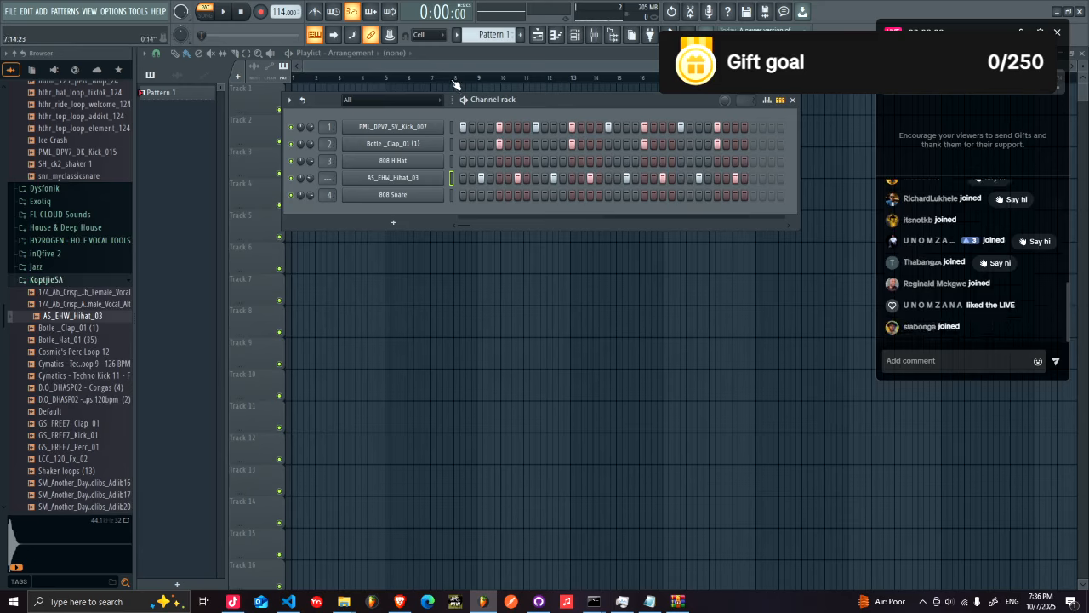
- Fill bars 1 to 8 of Track 1 in the Playlist with four consecutive Pattern 1 clips
key("F6")
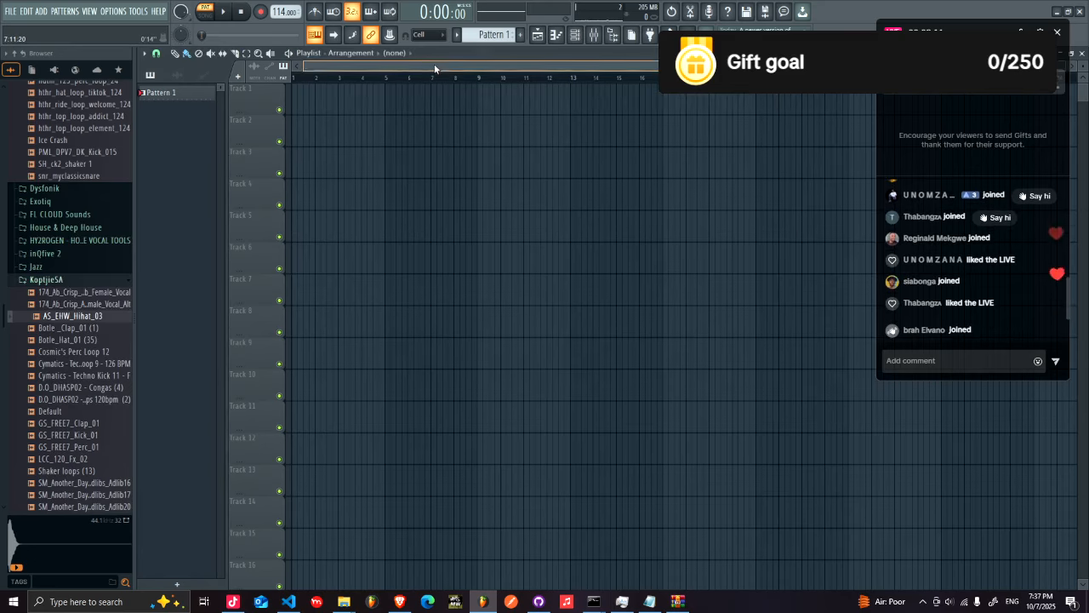
left_click(304, 103)
left_click_drag(303, 103, 294, 103)
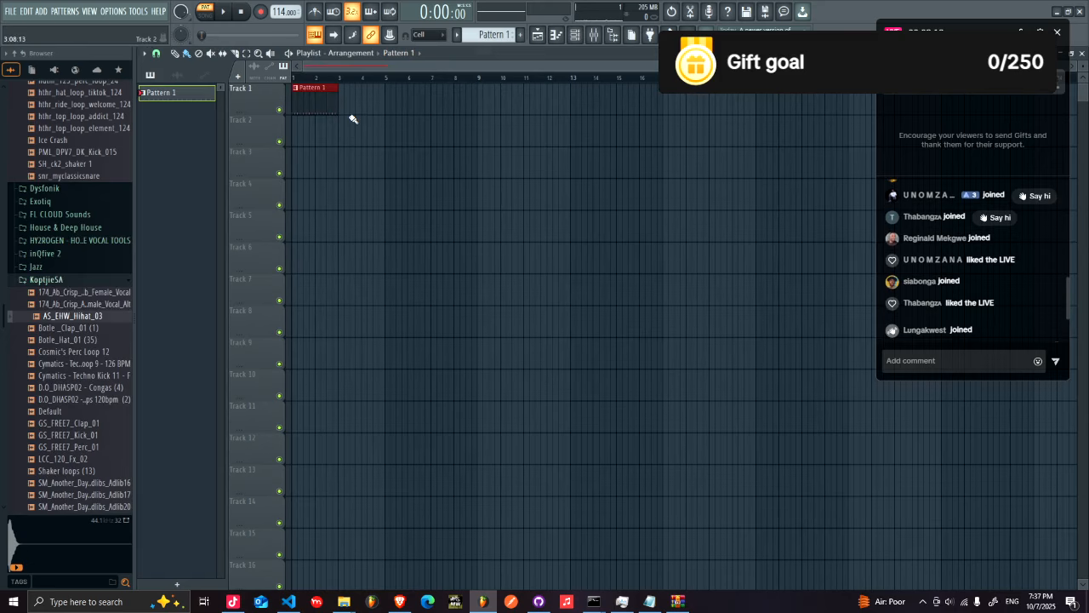
mouse_move(354, 119)
left_mouse_down()
mouse_move(364, 95)
mouse_move(294, 85)
left_mouse_up()
key("ctrl+b")
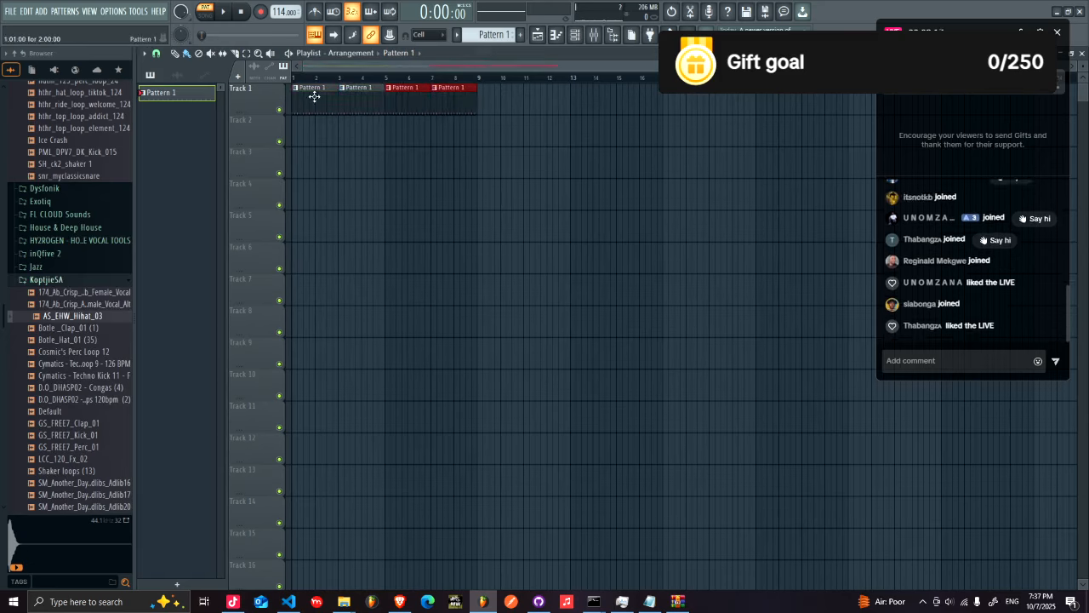
key("ctrl+b")
left_click(400, 174, "ctrl")
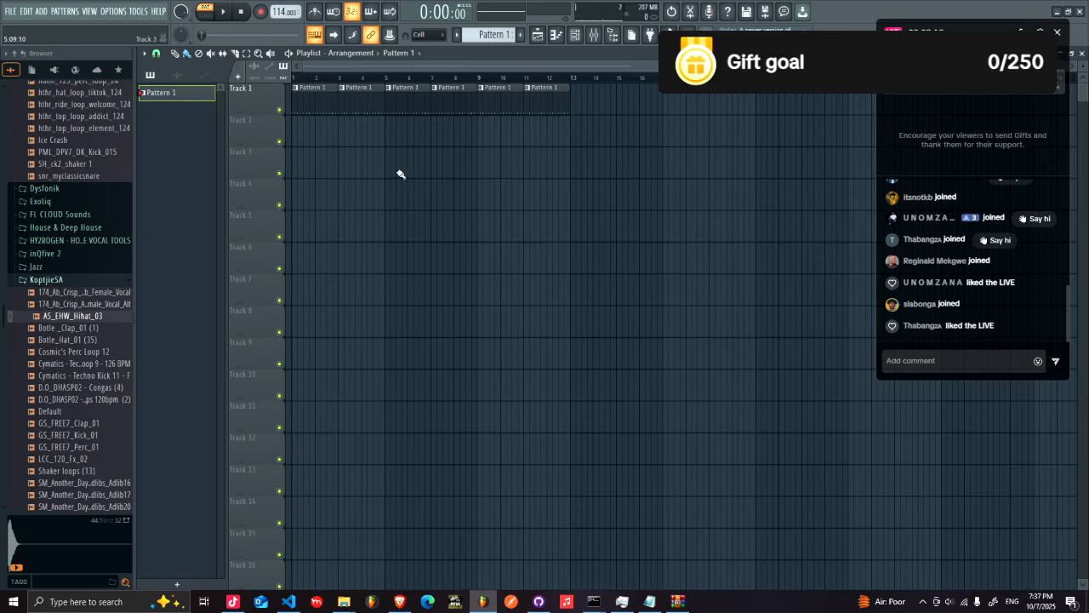
right_click(493, 91)
right_click(560, 100)
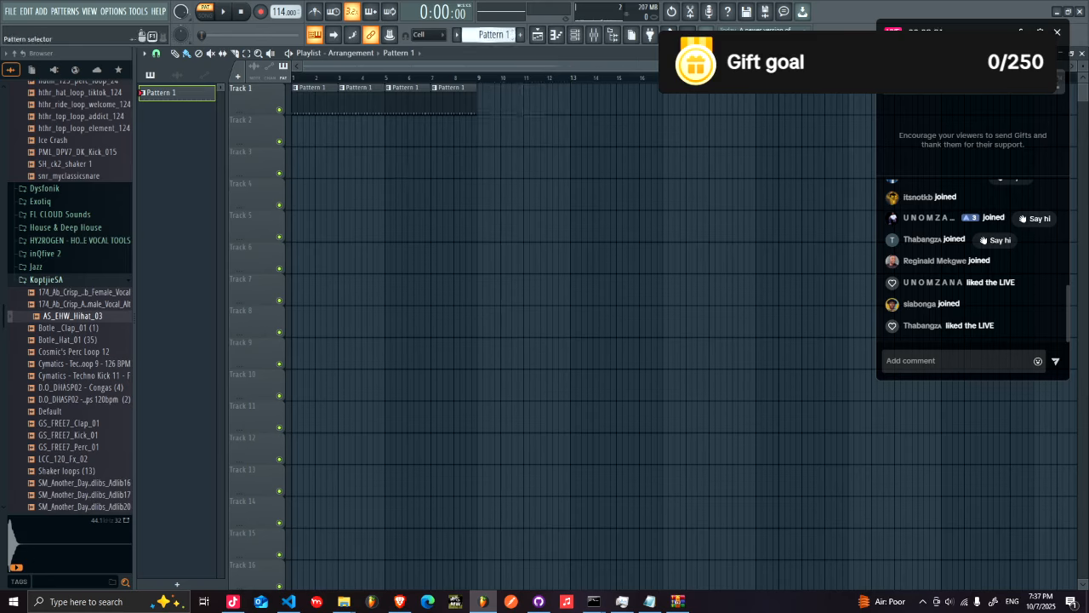
- Create Pattern 2, place it at bar 1 on Track 2 and open it for editing
scroll(486, 32, "up", 1)
left_click(290, 130)
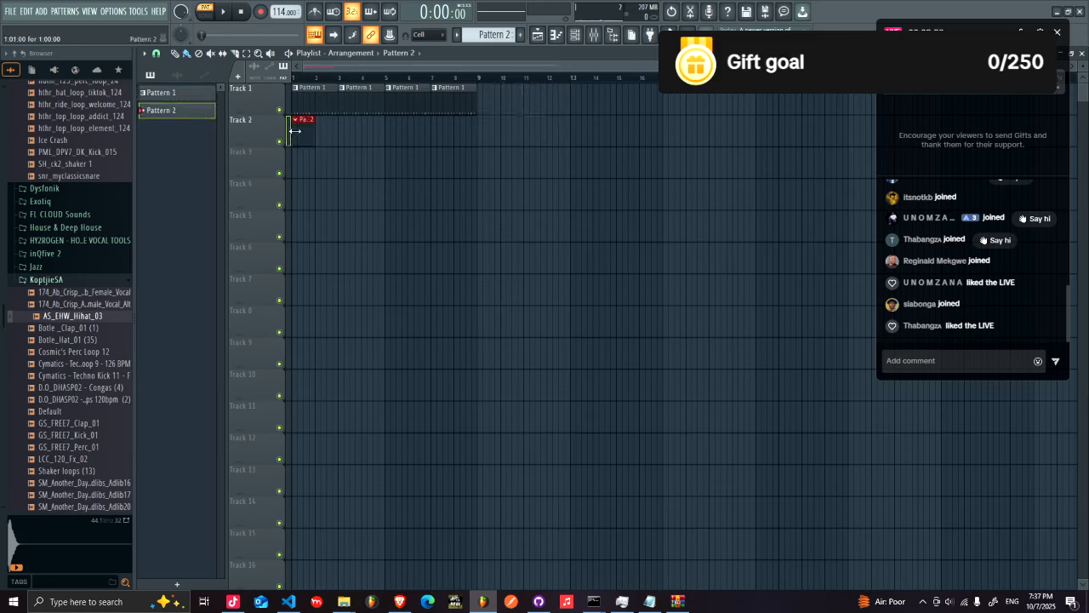
double_click(292, 128)
- Open the Piano roll of the PML_DPV7_SV_Kick_007 channel and enlarge its note area
right_click(370, 127)
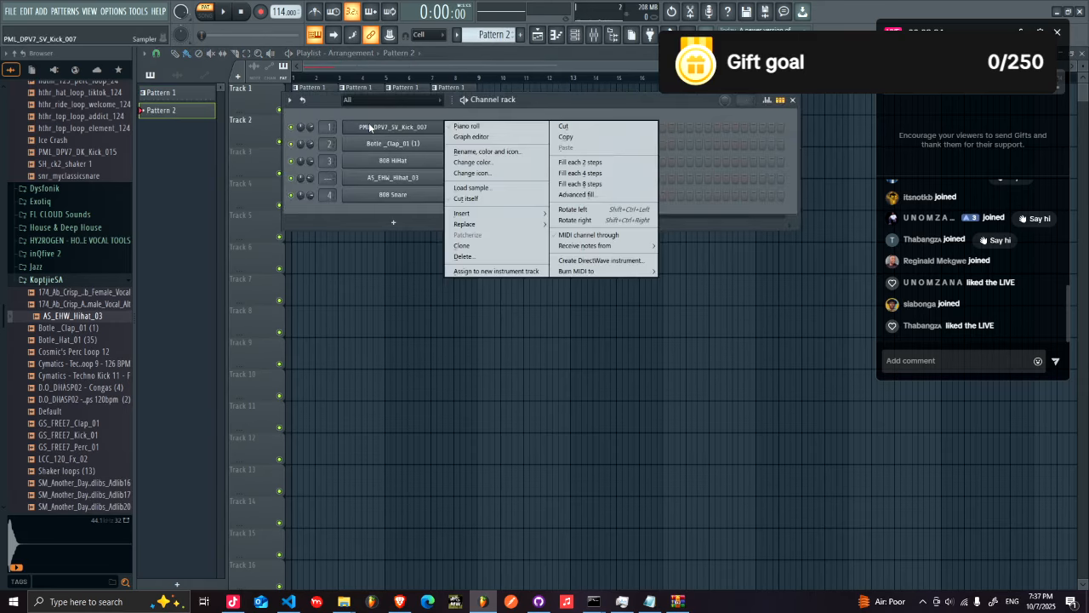
left_click(502, 126)
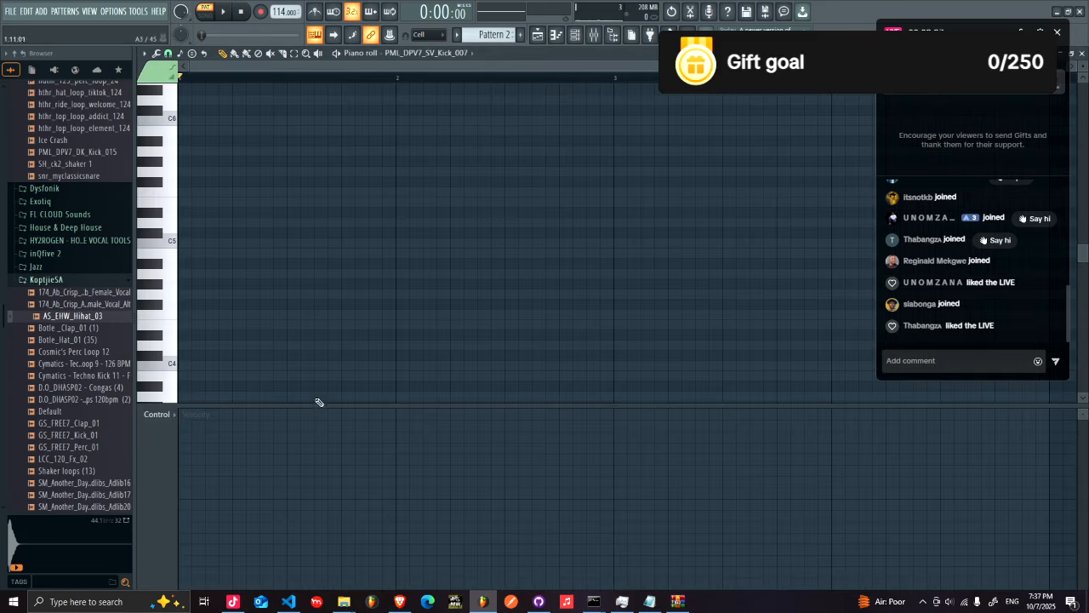
left_click_drag(316, 403, 309, 497)
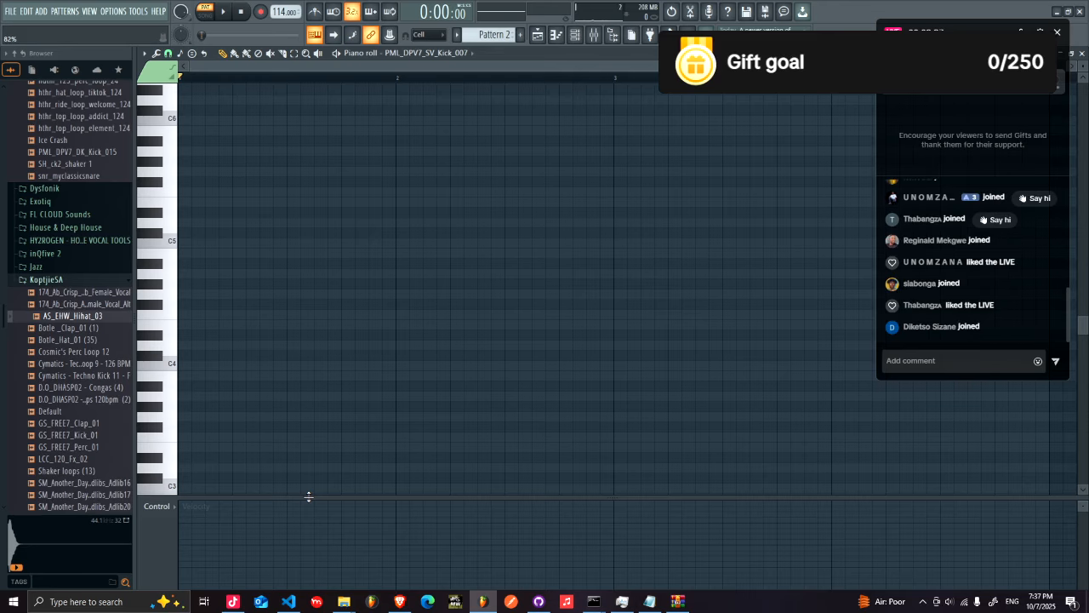
- Switch to the Brave browser, open tiktok.com in a new tab and mute the site
left_click(400, 602)
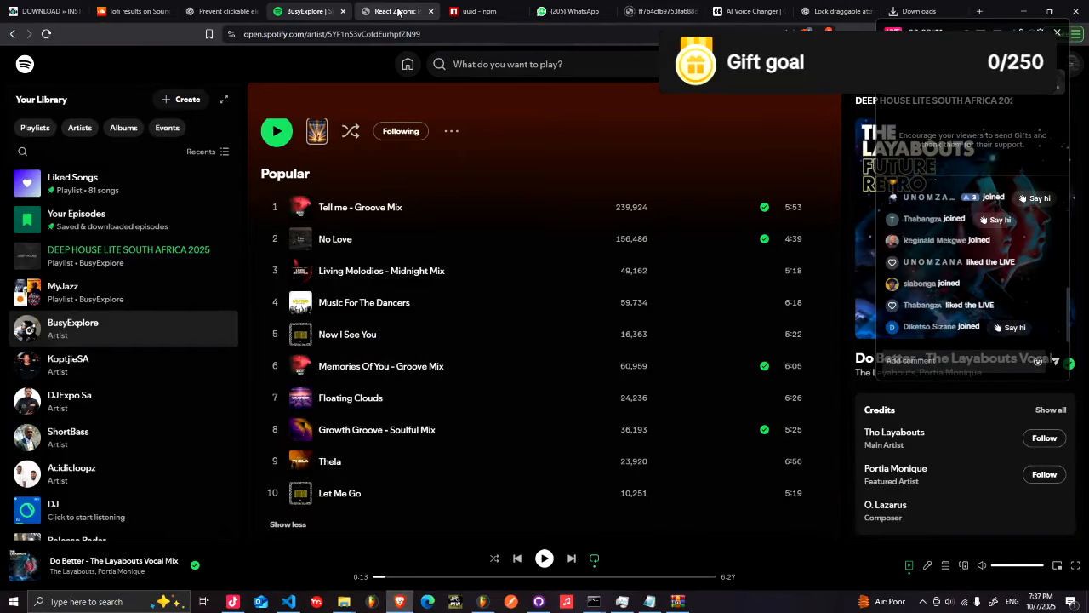
left_click(979, 12)
type("ti")
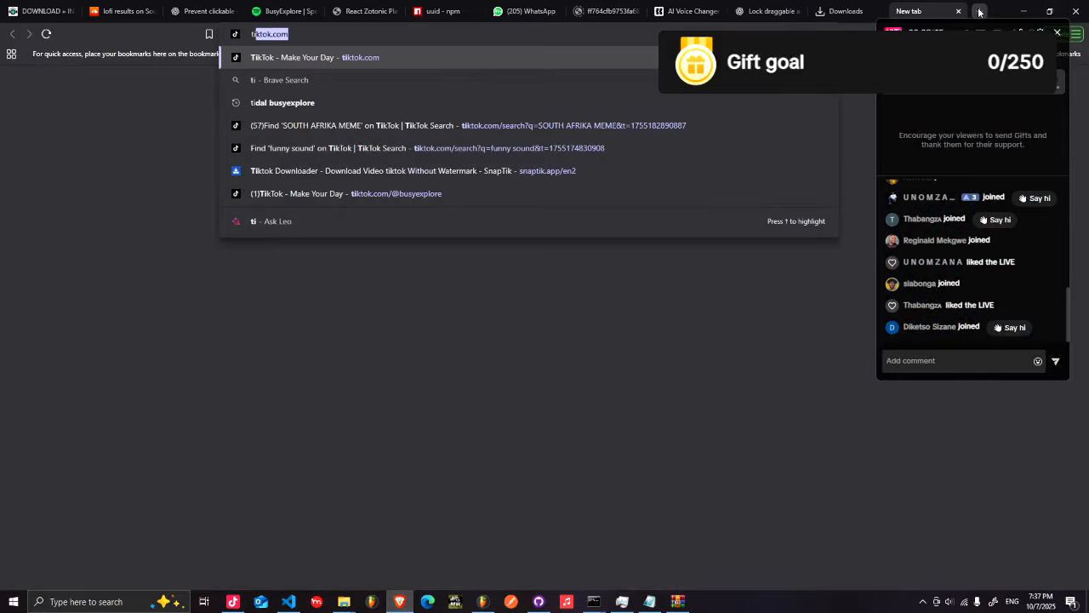
key("Return")
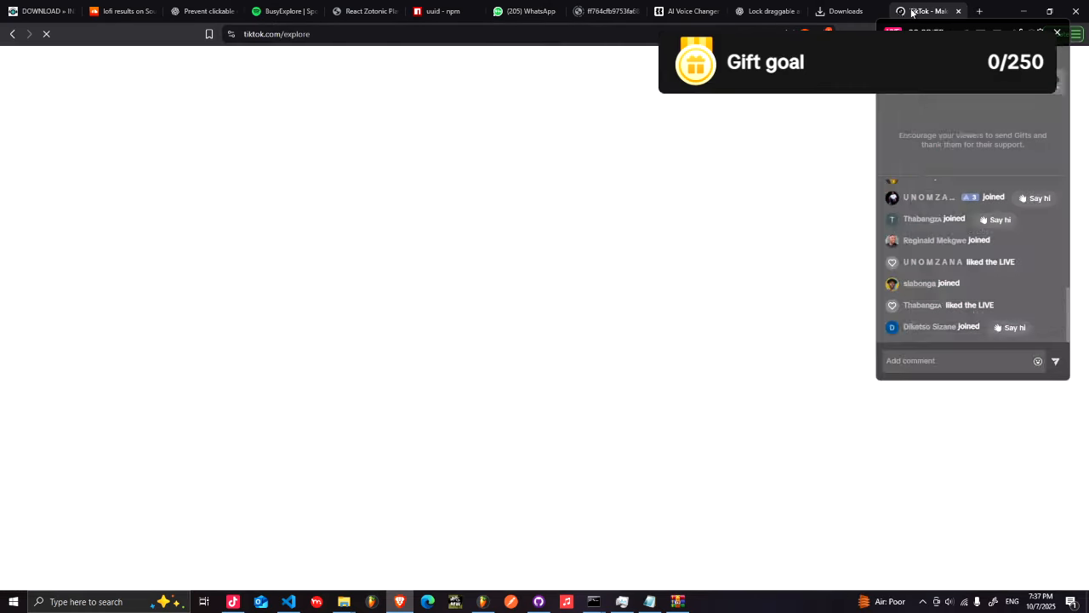
right_click(911, 12)
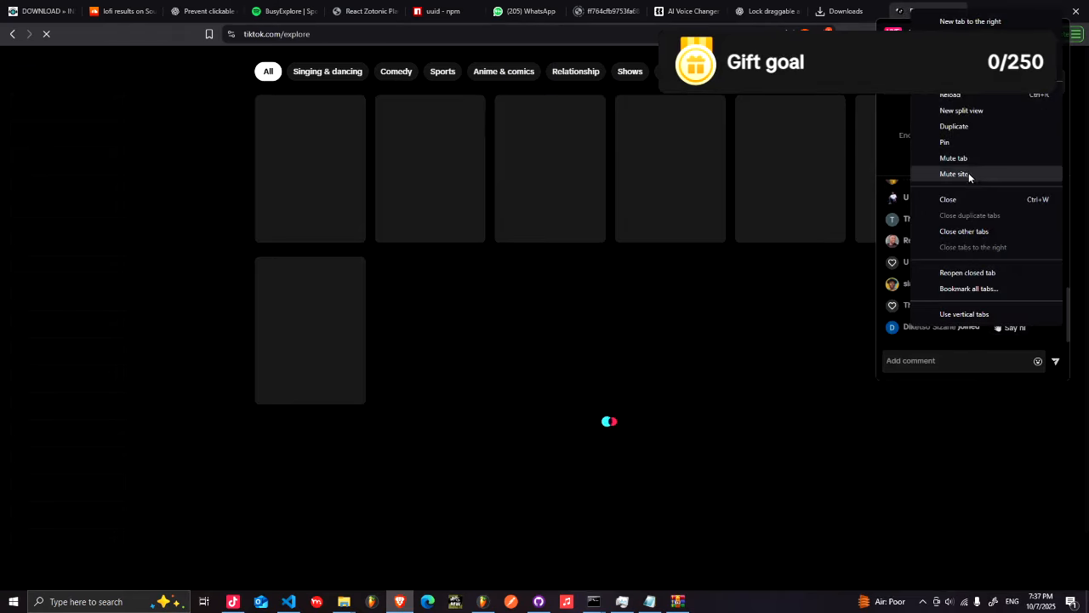
left_click(970, 174)
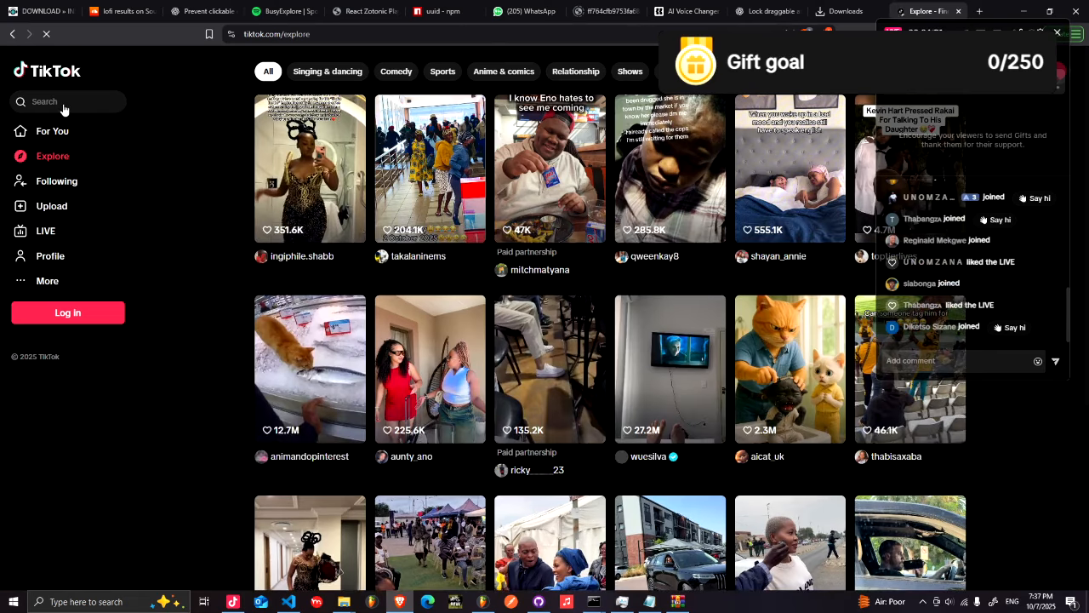
- Search TikTok for "sad chords fl studio mobile", skipping the interests prompt
left_click(63, 103)
type("sa")
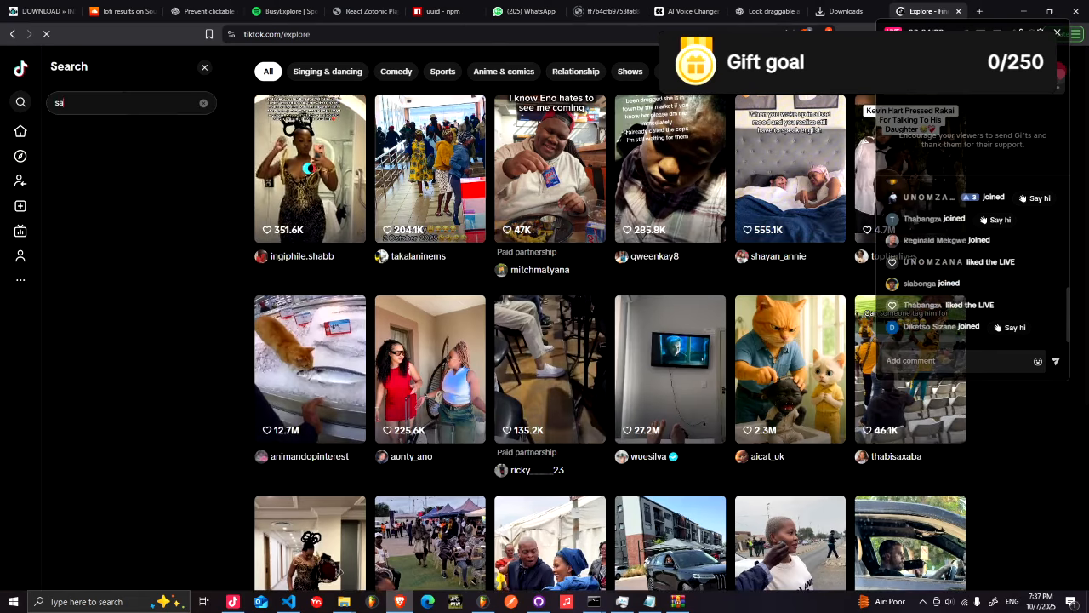
type("d c")
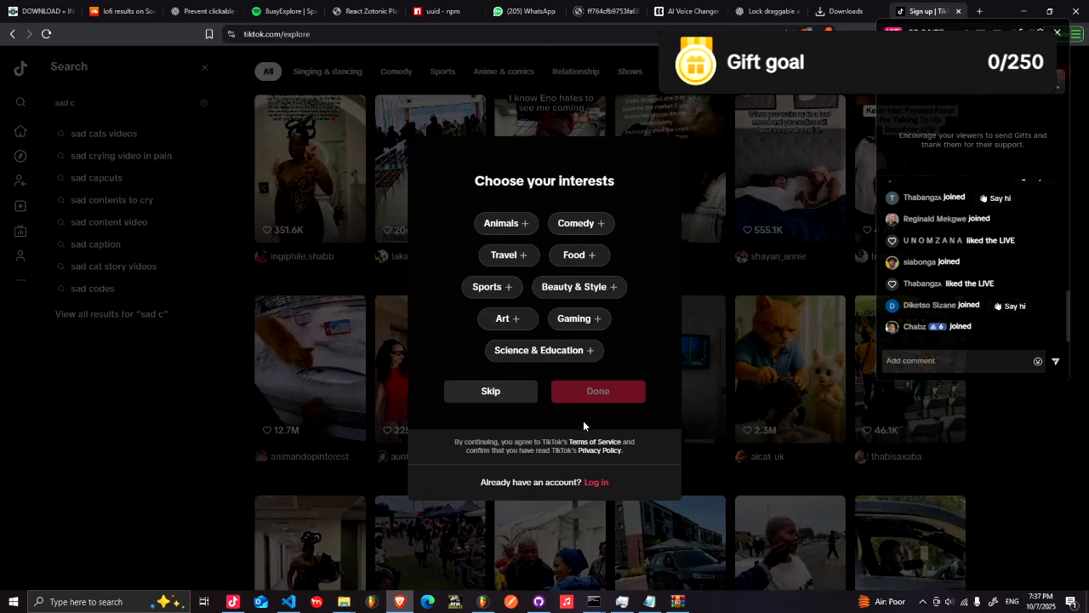
left_click(510, 393)
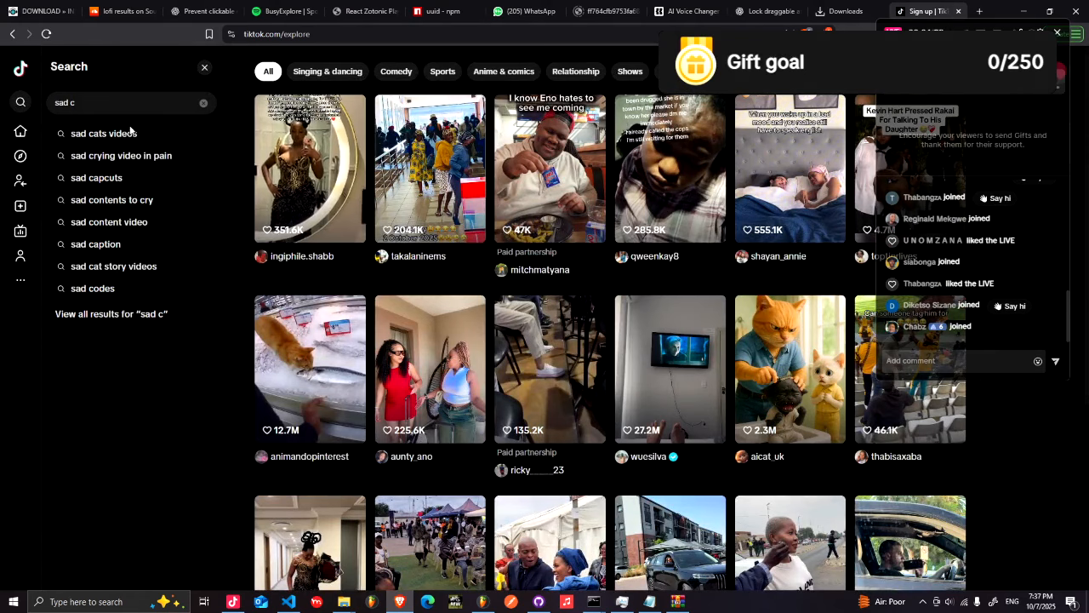
type("h")
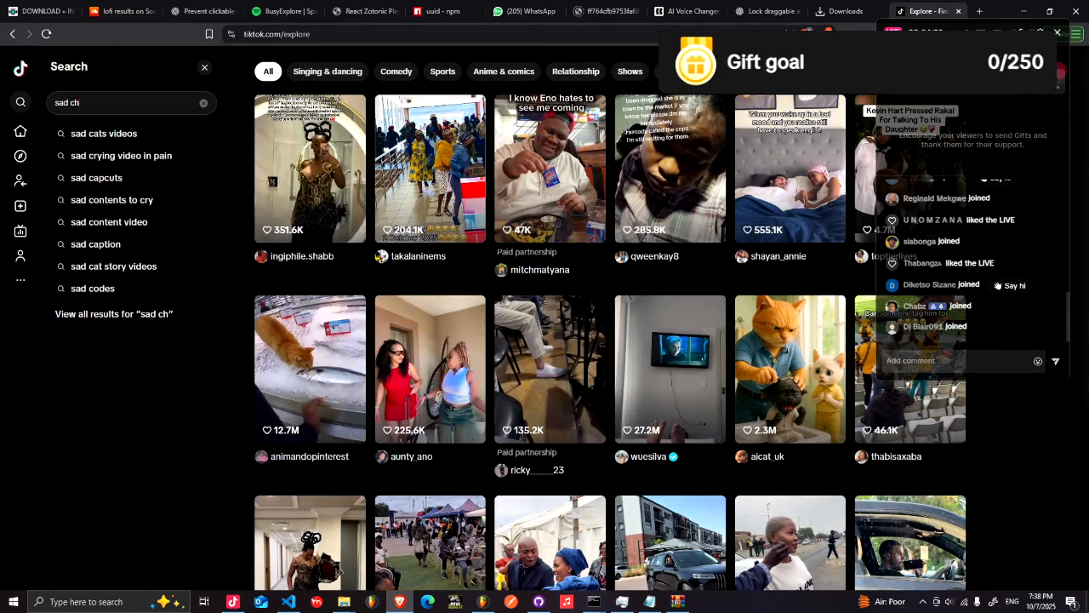
type("ords fl")
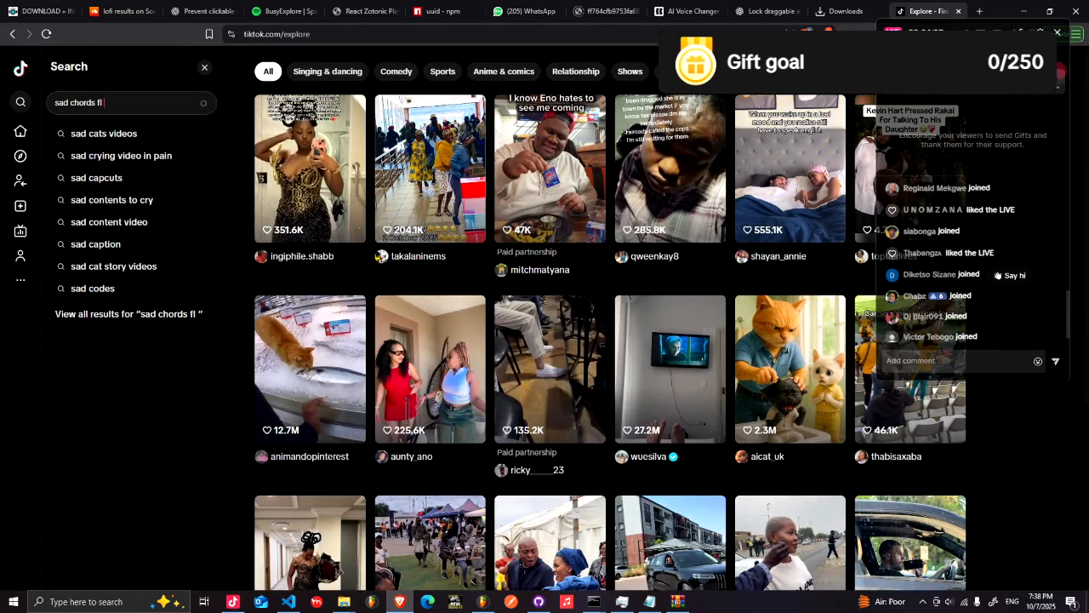
type(" s")
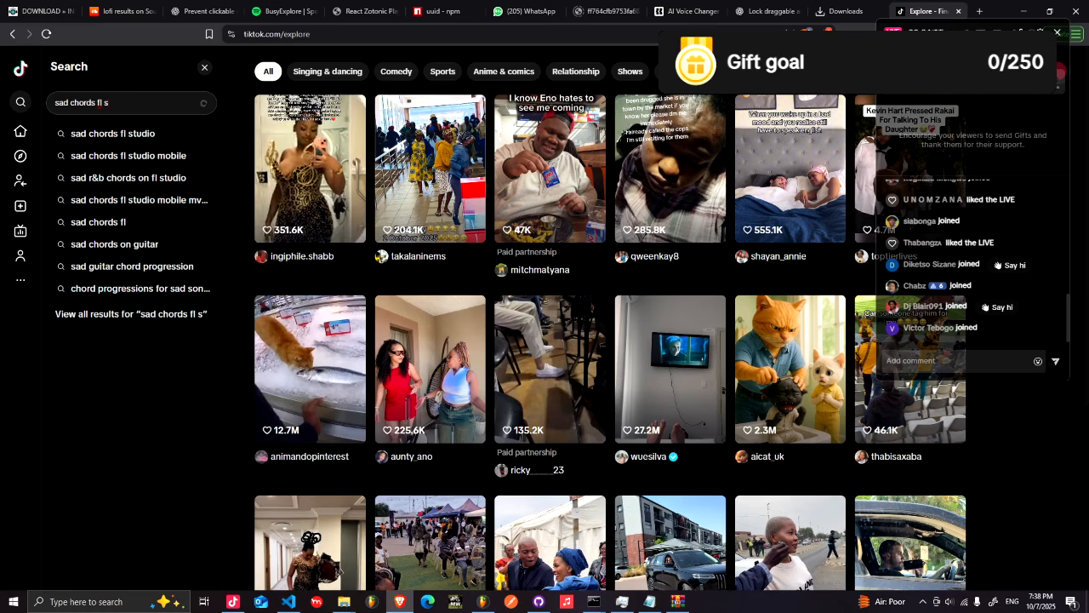
left_click(145, 135)
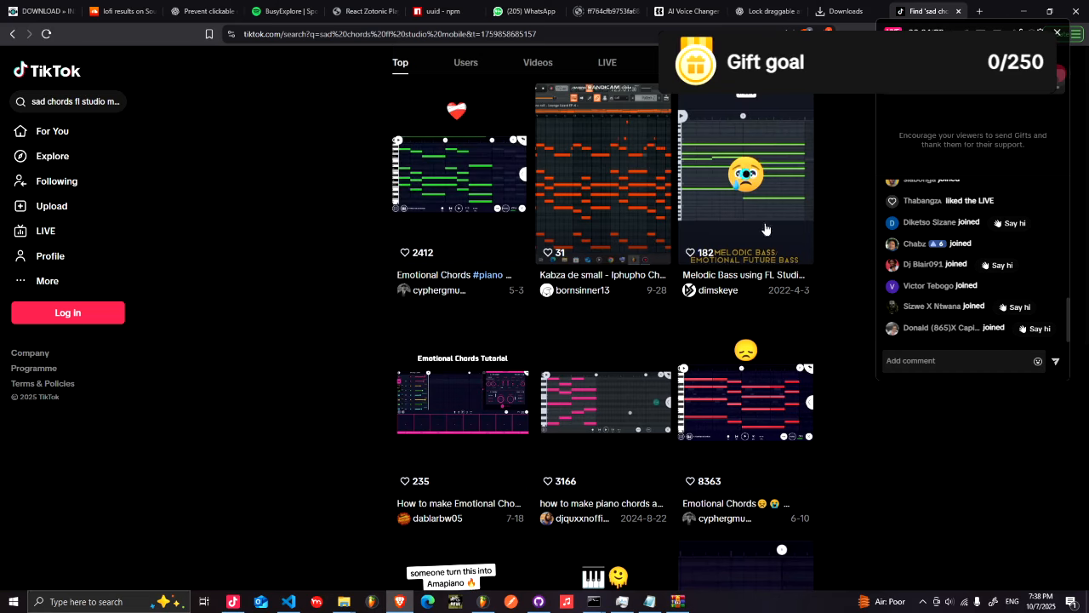
- Browse the chord videos for a suitable progression, then open "simple piano chord progression" and pause it with its first chords in view
left_click(714, 179)
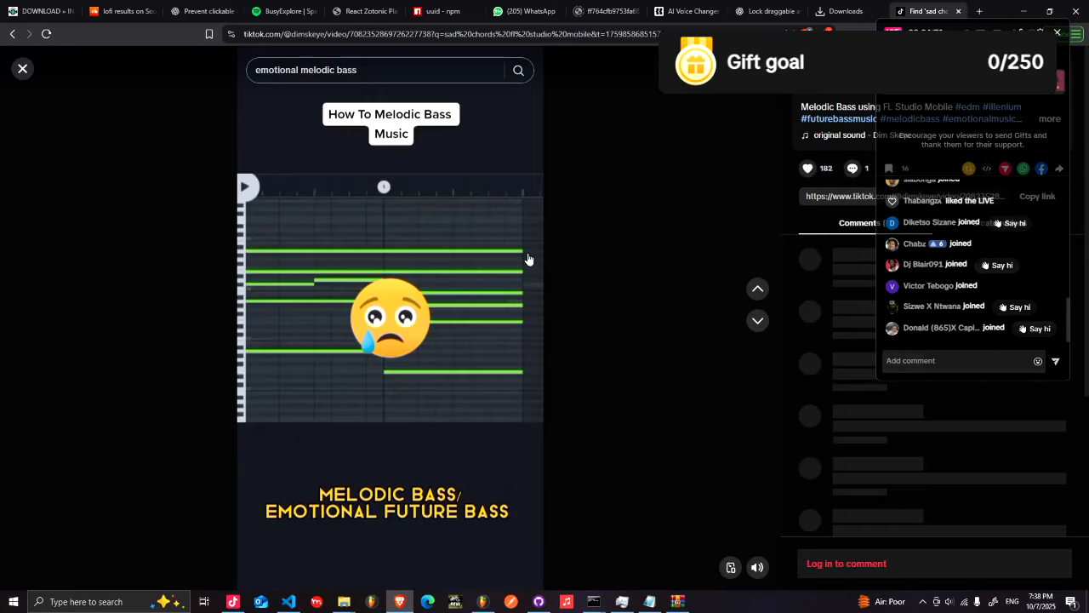
left_click(23, 68)
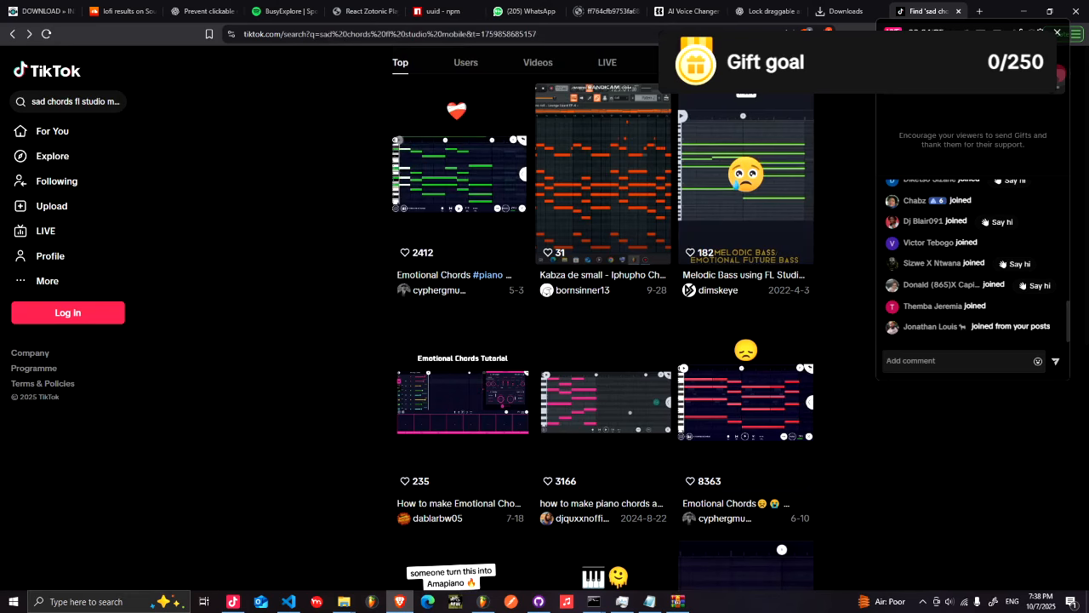
scroll(1086, 345, "down", 2)
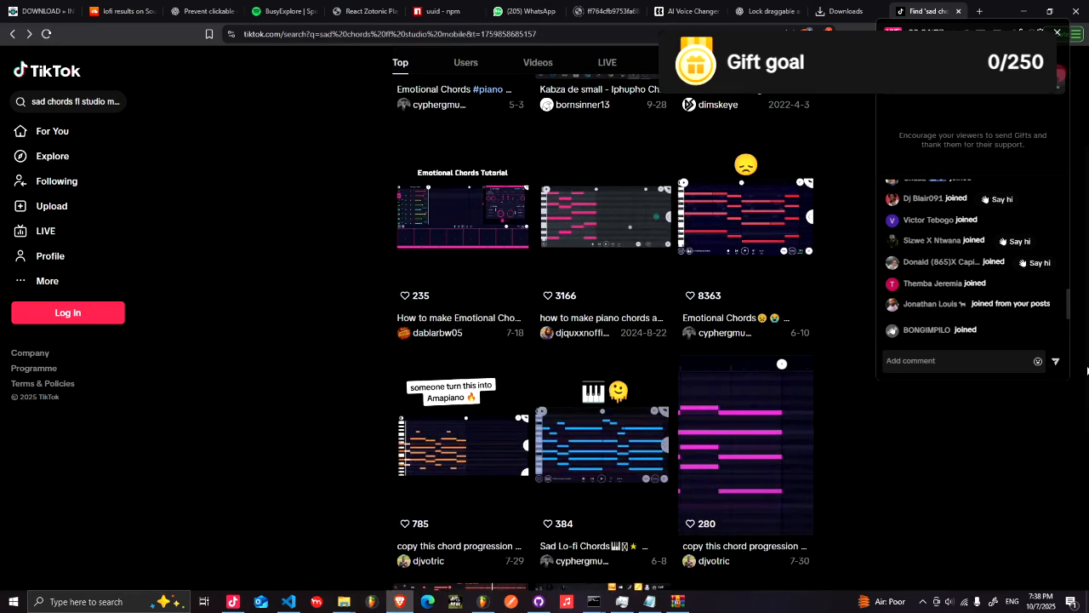
scroll(1087, 377, "down", 6)
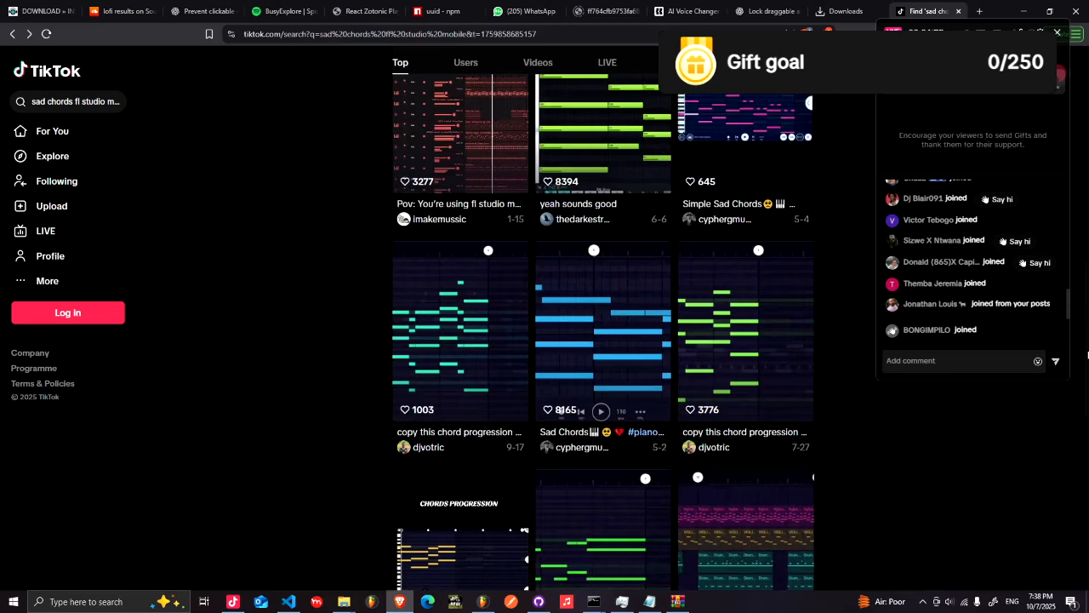
scroll(1087, 356, "down", 3)
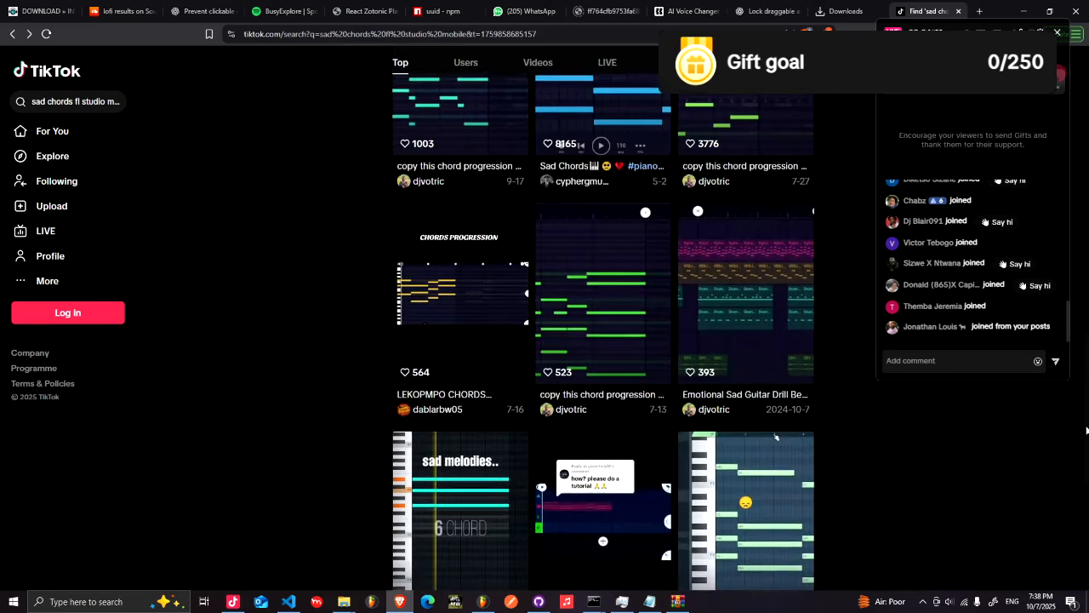
scroll(977, 450, "down", 2)
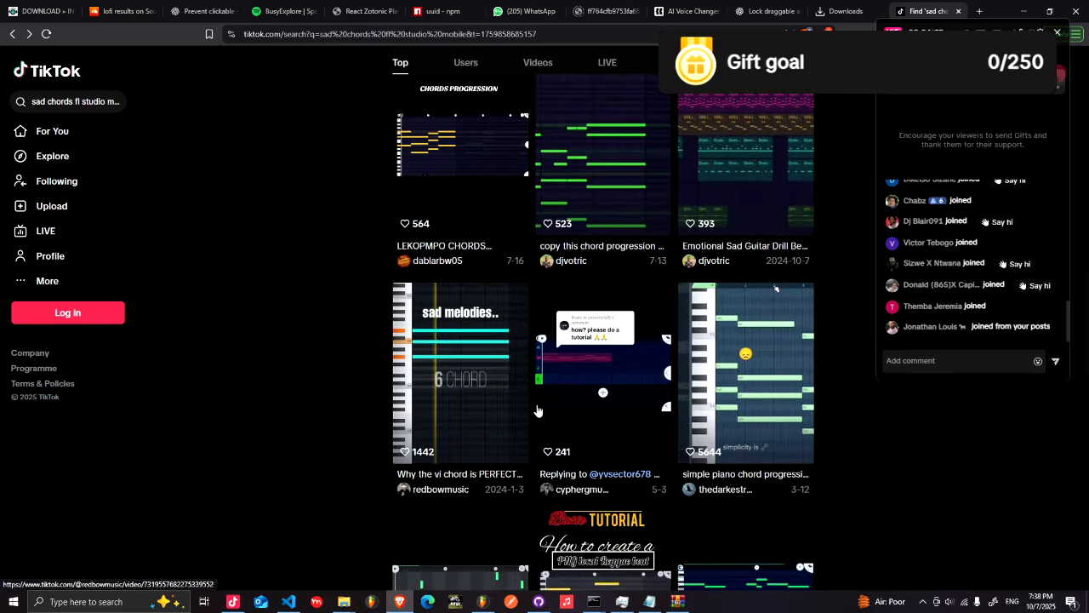
left_click(779, 401)
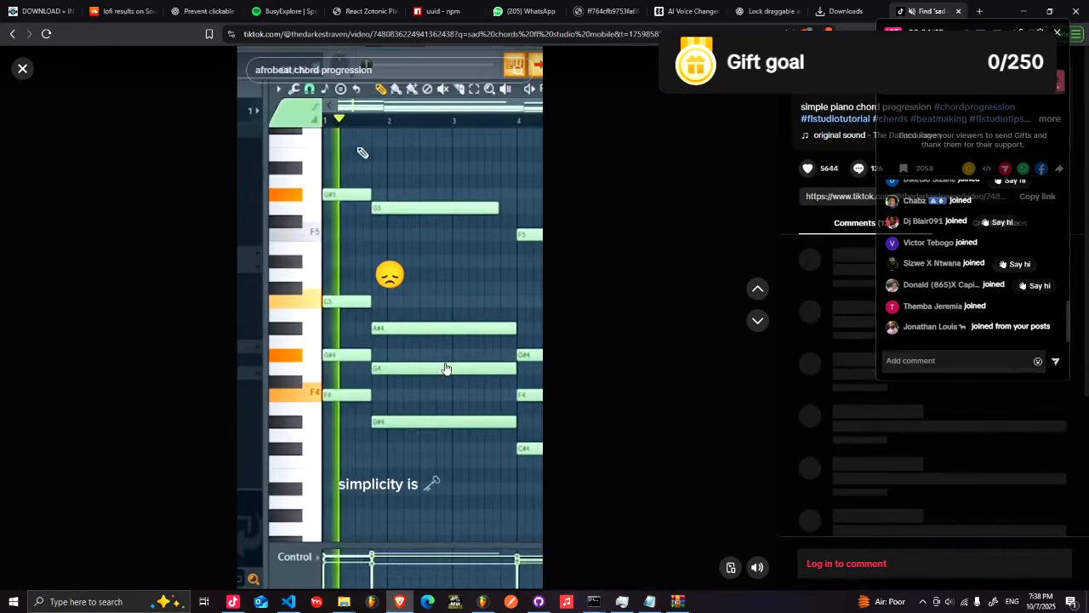
left_click(391, 321)
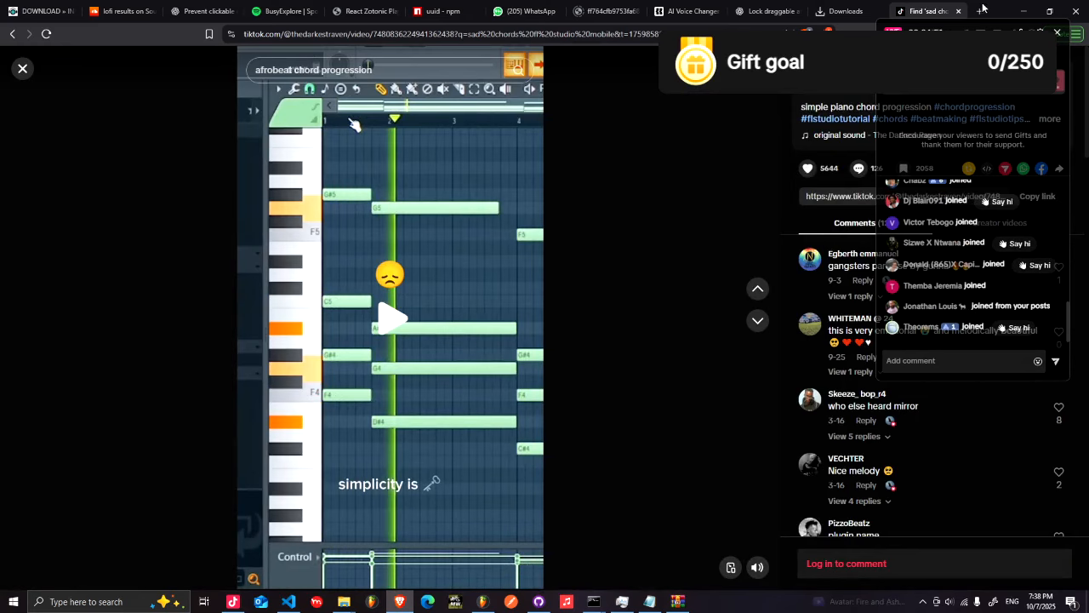
- Switch to FL Studio, play back Pattern 1 briefly and return to the empty Pattern 2
left_click(483, 601)
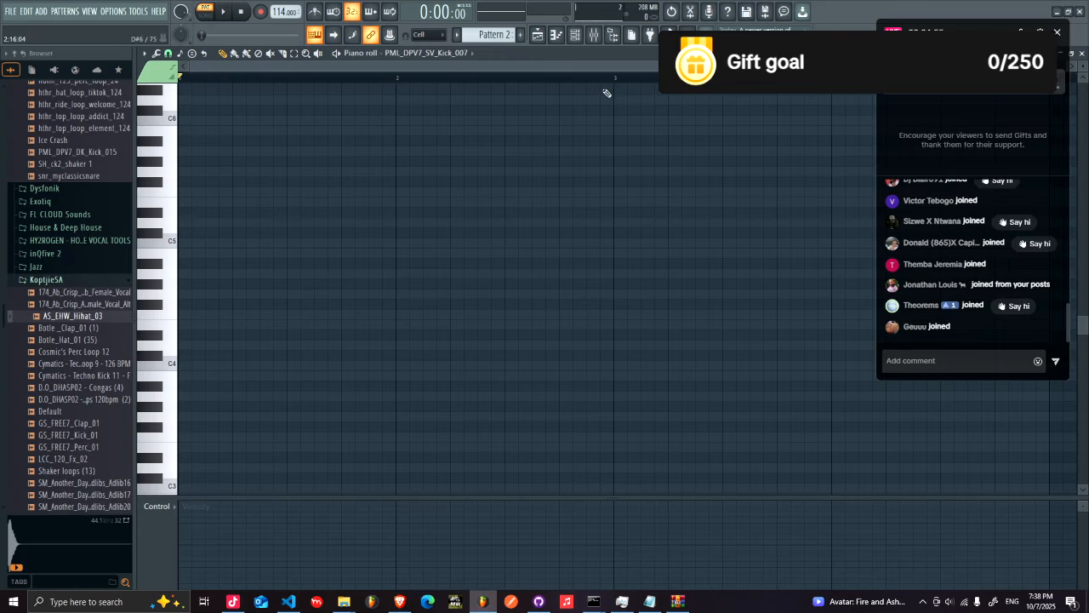
left_click(575, 34)
scroll(491, 34, "up", 1)
key("space")
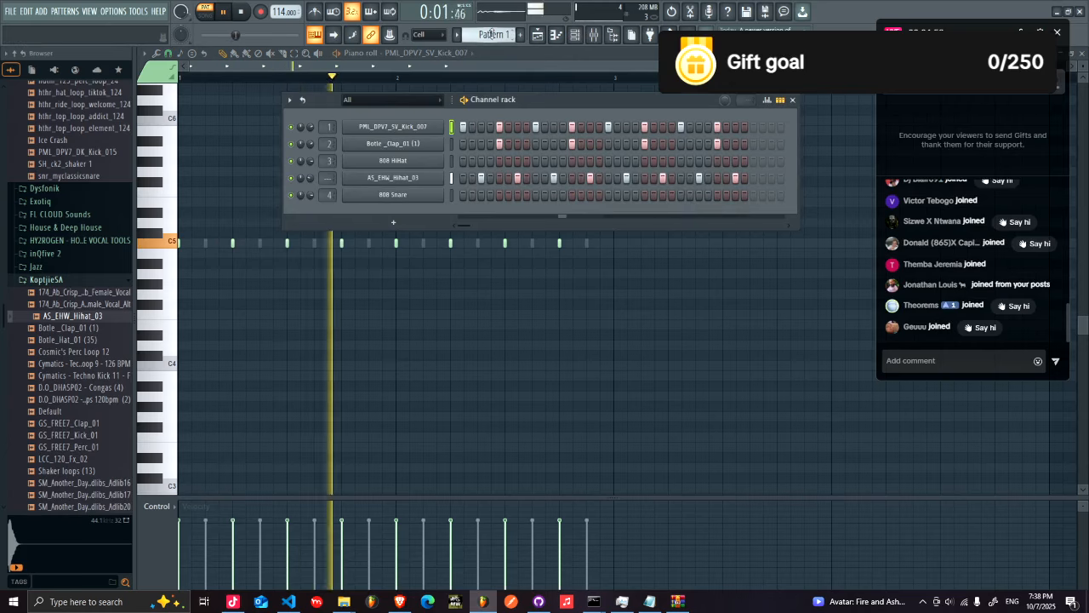
key("space")
scroll(491, 34, "down", 1)
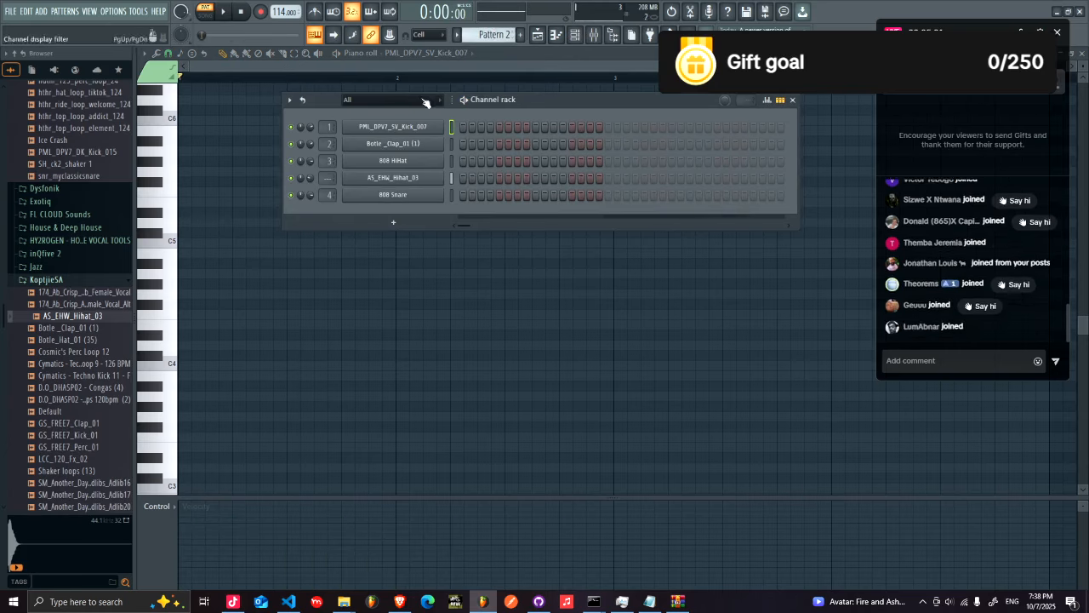
- Insert a Lounge Lizard EP-4 channel above the PML_DPV7_SV_Kick_007 channel and bring the Channel rack to the front
right_click(441, 128)
mouse_move(527, 216)
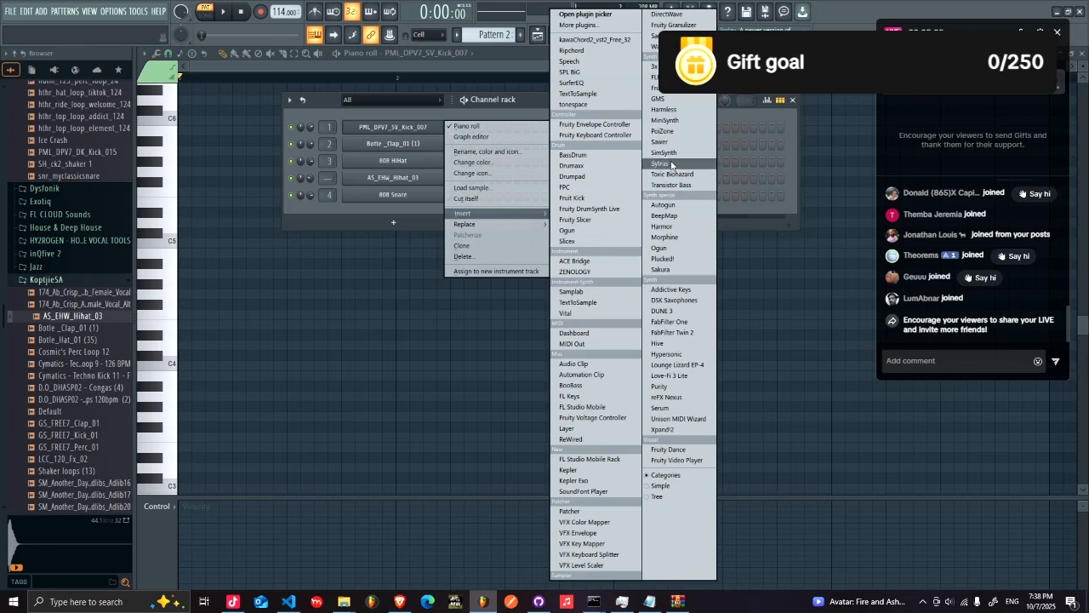
left_click(672, 364)
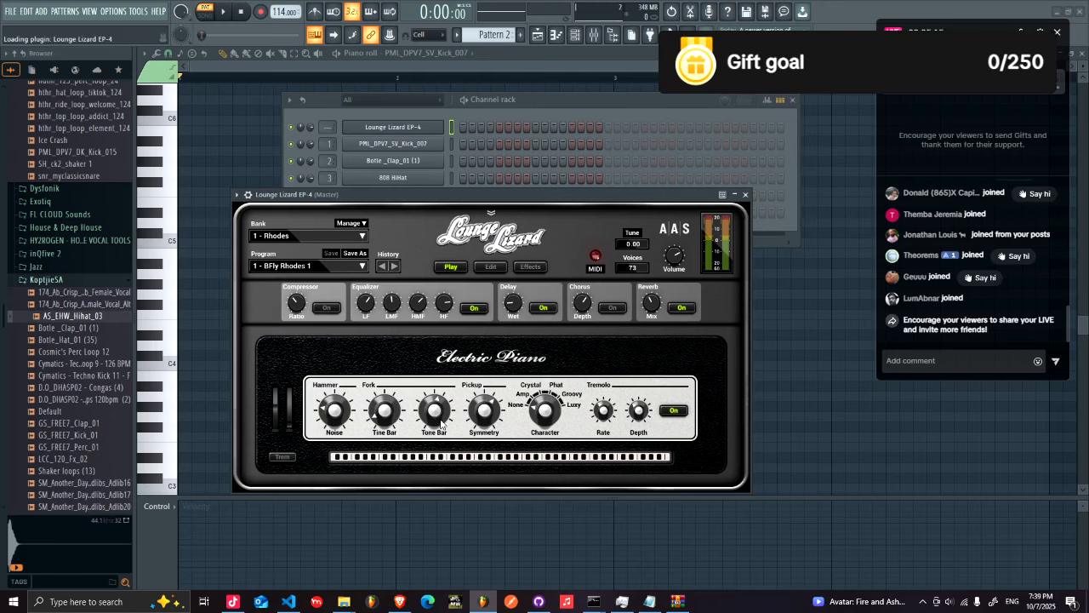
left_click(309, 129)
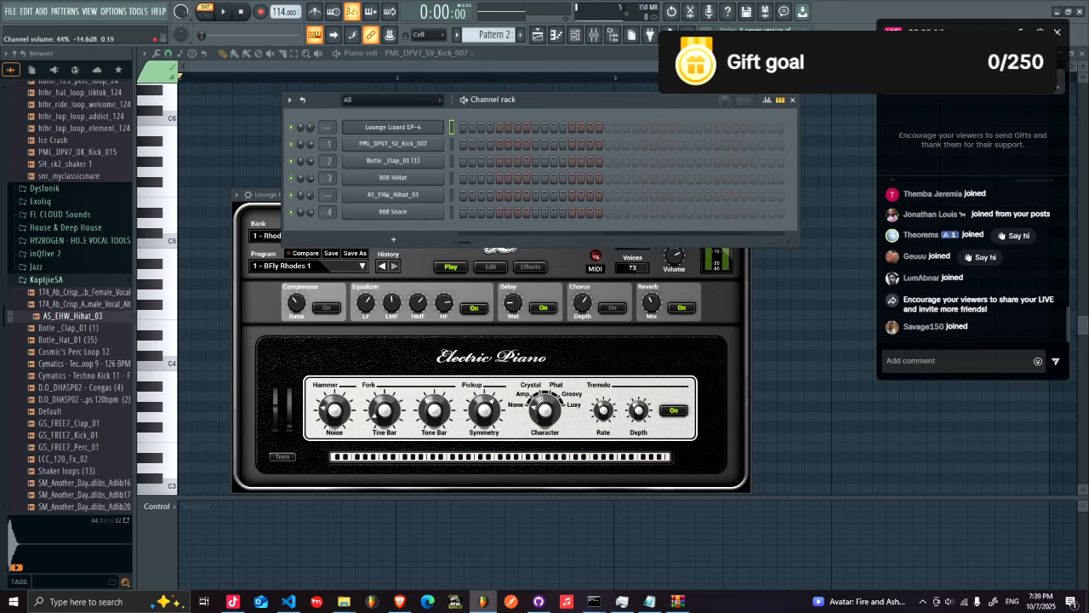
- Open the Piano roll of the Lounge Lizard EP-4 channel and leave the FL Studio window maximized
left_click(1069, 12)
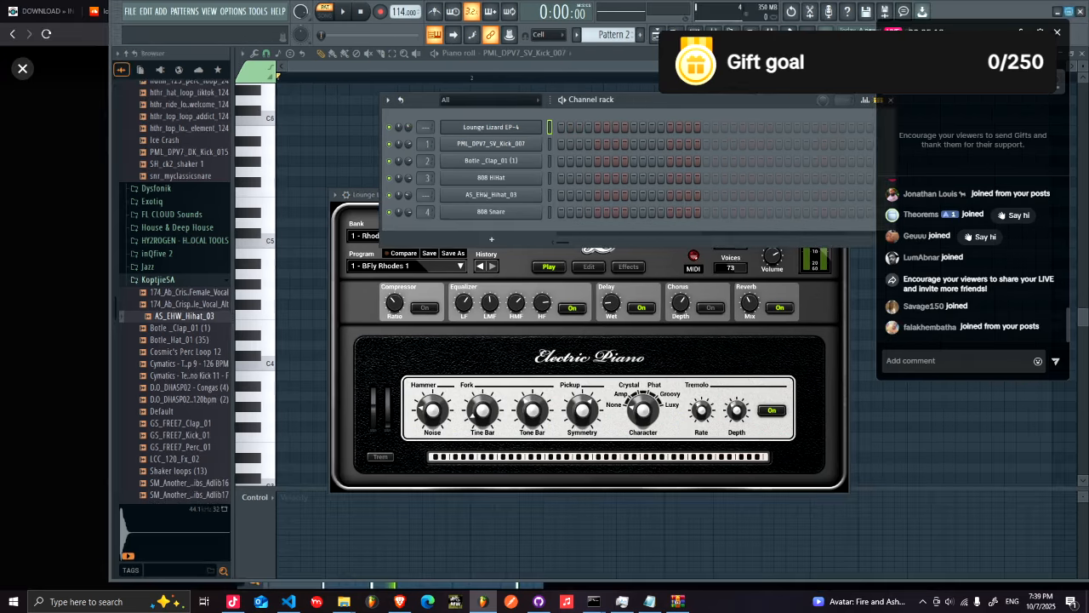
left_click_drag(969, 11, 887, 131)
right_click(431, 249)
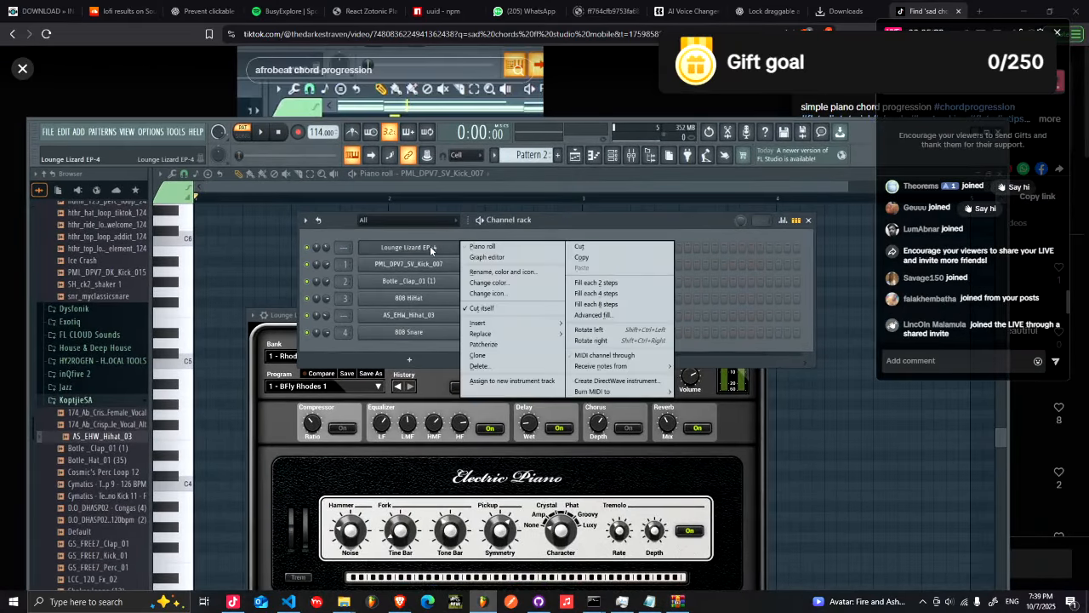
left_click(482, 247)
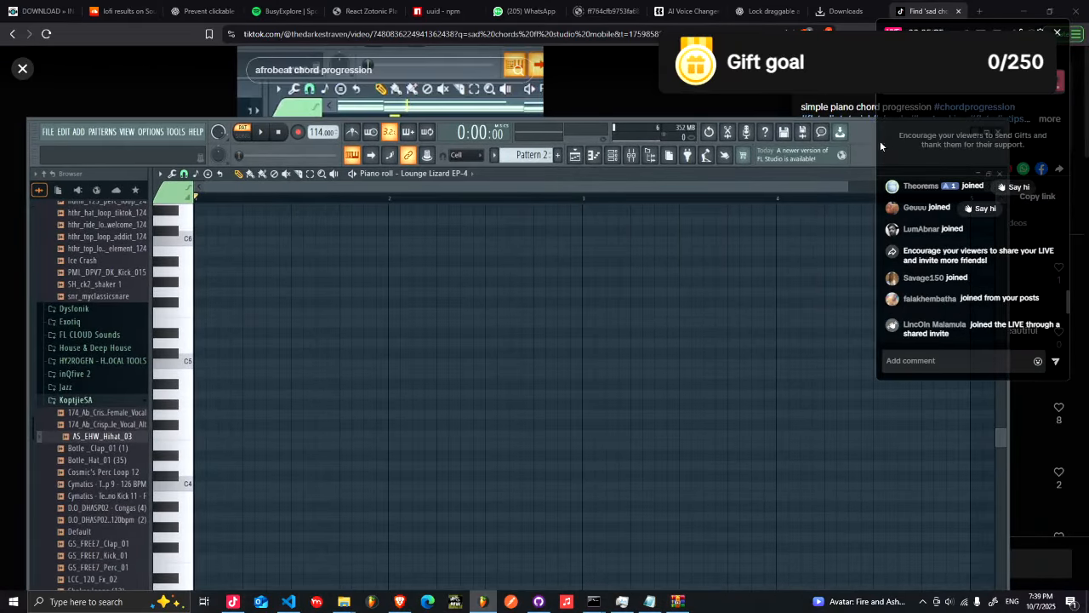
double_click(864, 121)
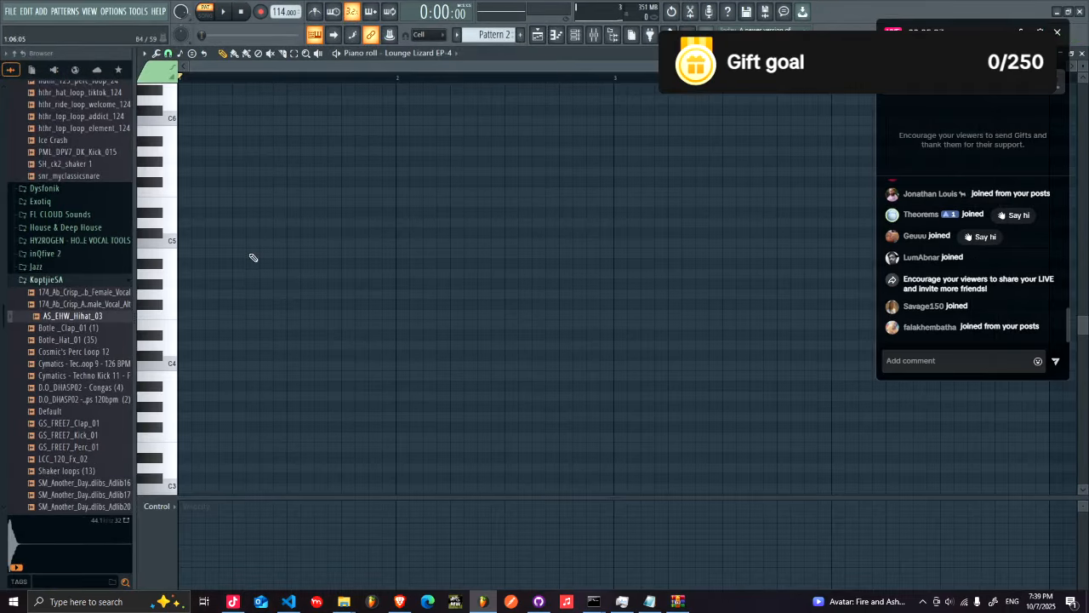
- Switch to the Brave browser, shrink its window and place it over the Piano roll as a chord reference
left_click(232, 602)
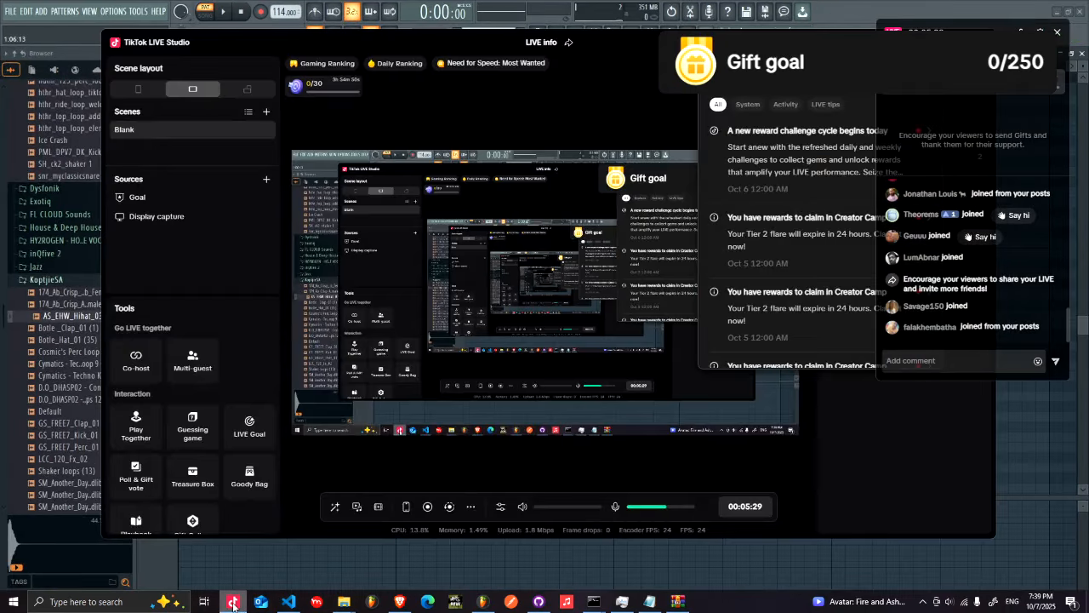
left_click(232, 601)
left_click(400, 602)
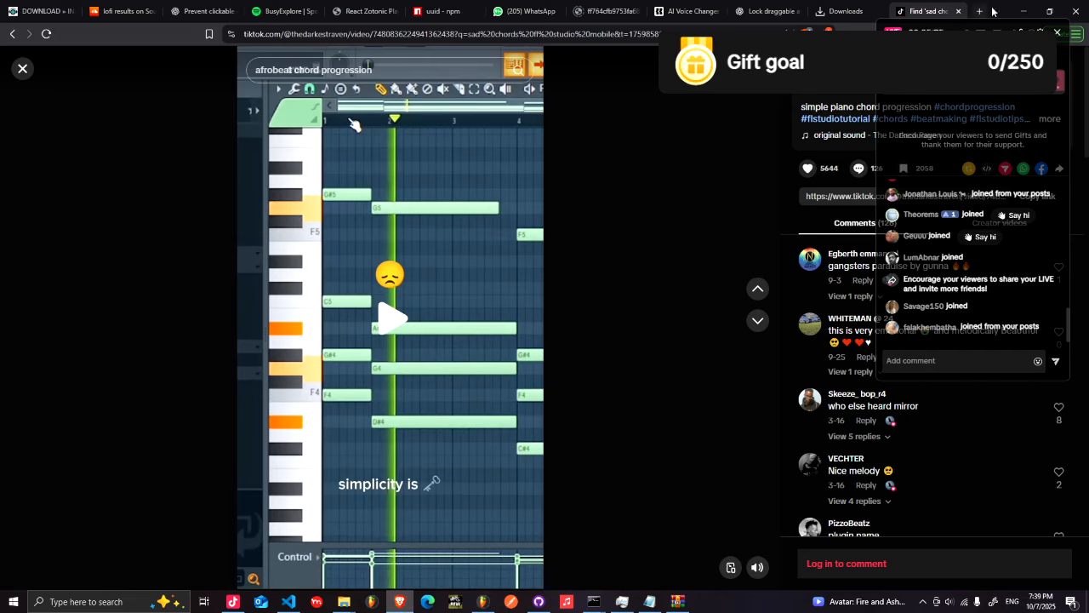
left_click(1046, 9)
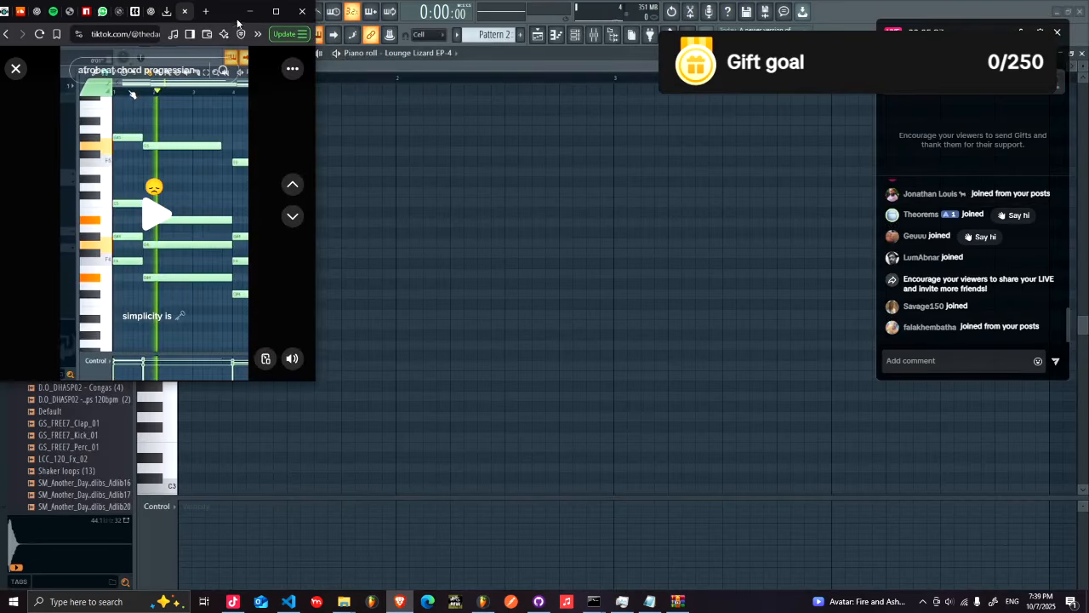
left_click_drag(238, 20, 569, 98)
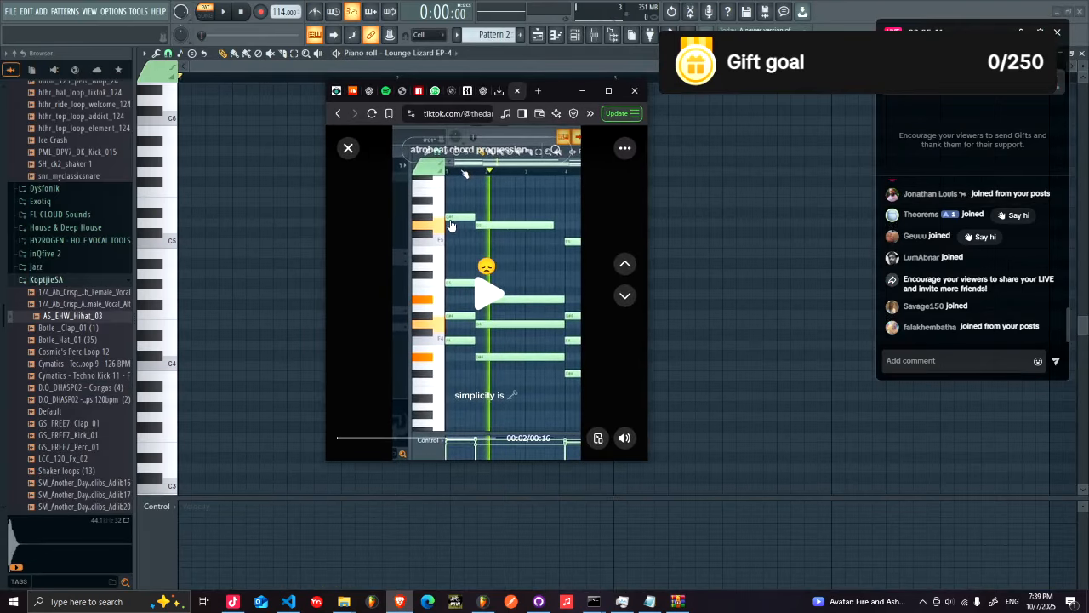
- Add a one-bar G#5 note at the start of bar 1 in the Lounge Lizard EP-4 Piano roll
left_click(180, 234)
left_click_drag(196, 235, 184, 213)
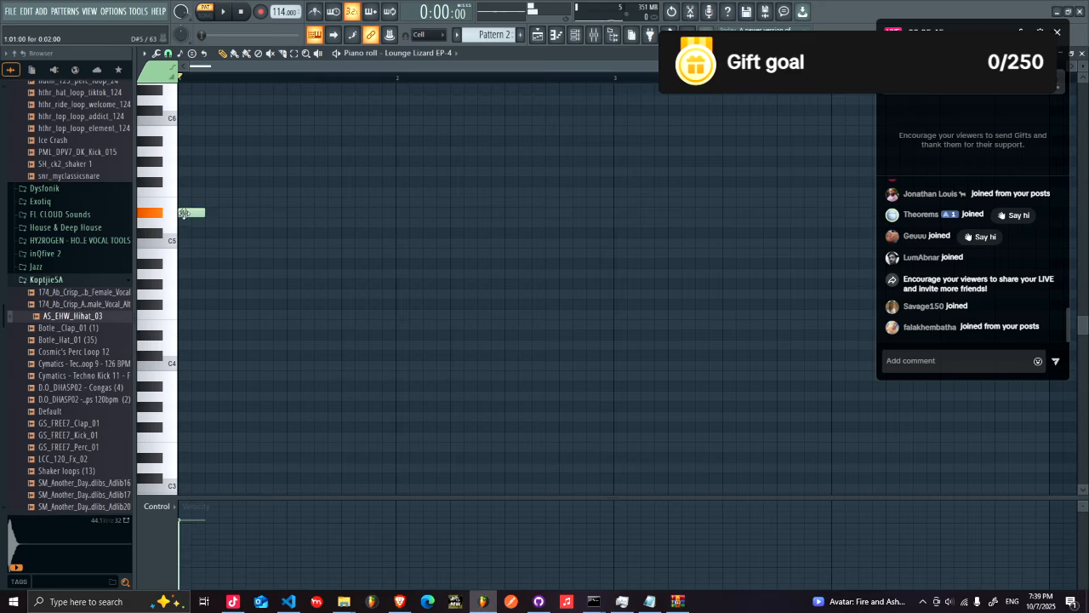
double_click(202, 212)
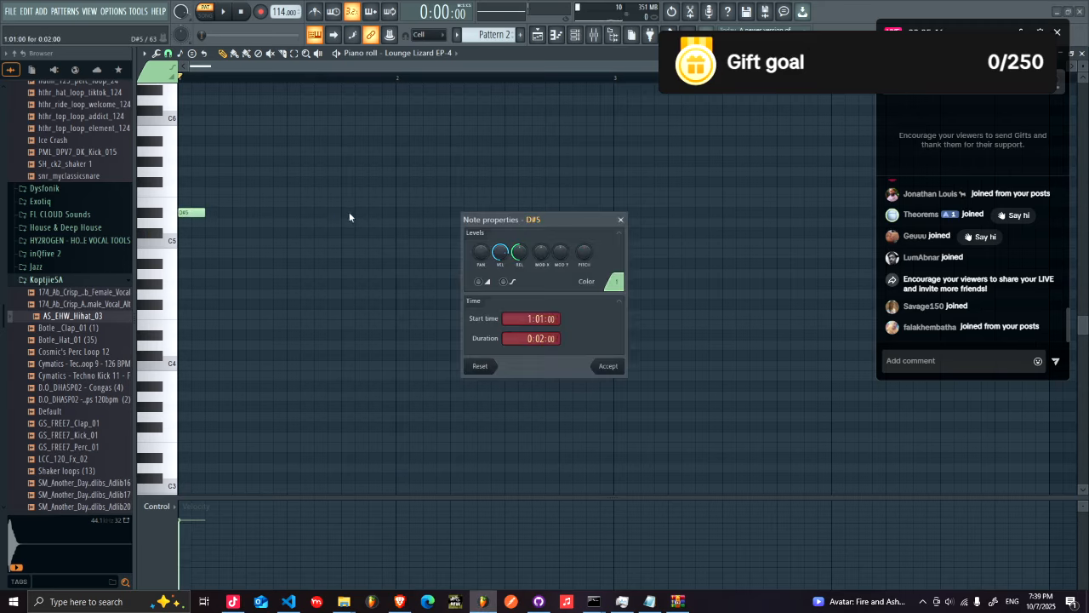
left_click(608, 367)
left_click_drag(210, 218, 396, 213)
left_click_drag(299, 214, 293, 158)
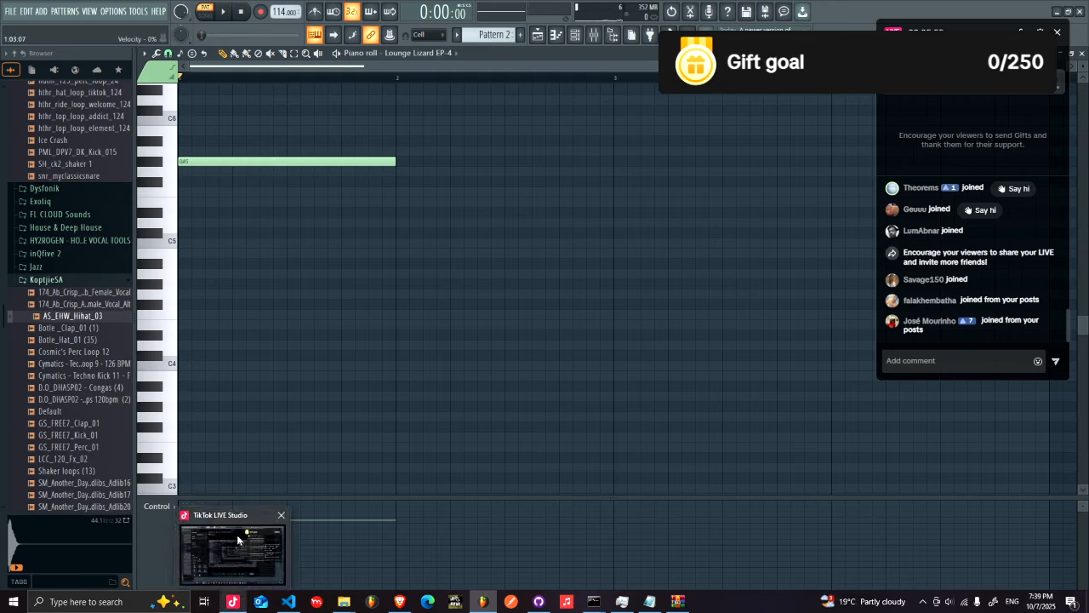
- Add one-bar C5, G#4 and F4 notes beneath the G#5 at the start of bar 1, following the TikTok chord reference
left_click(400, 599)
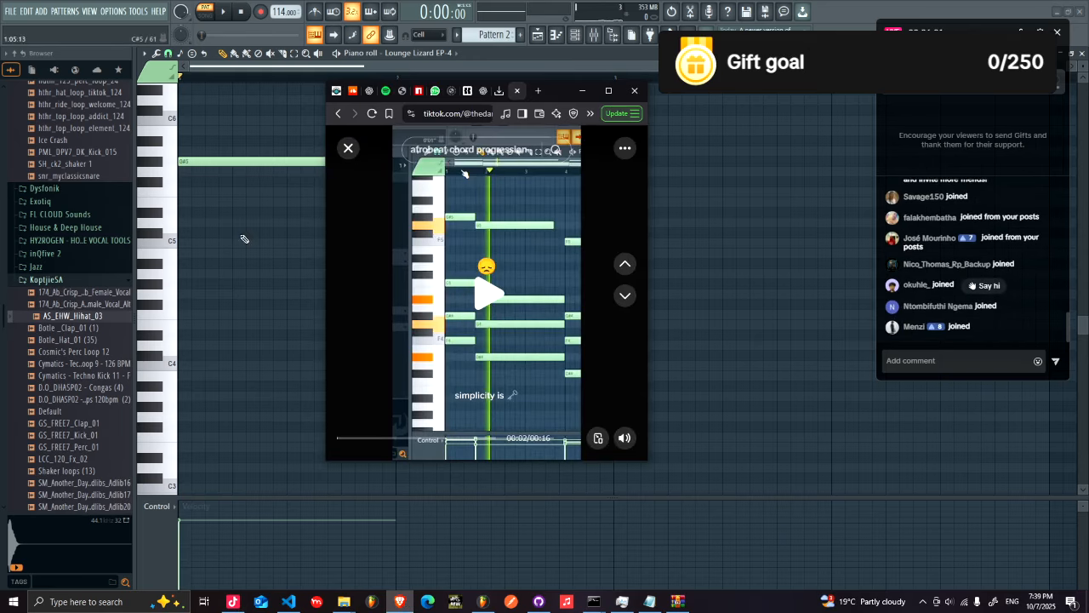
left_click_drag(243, 242, 165, 242)
left_click_drag(233, 308, 204, 284)
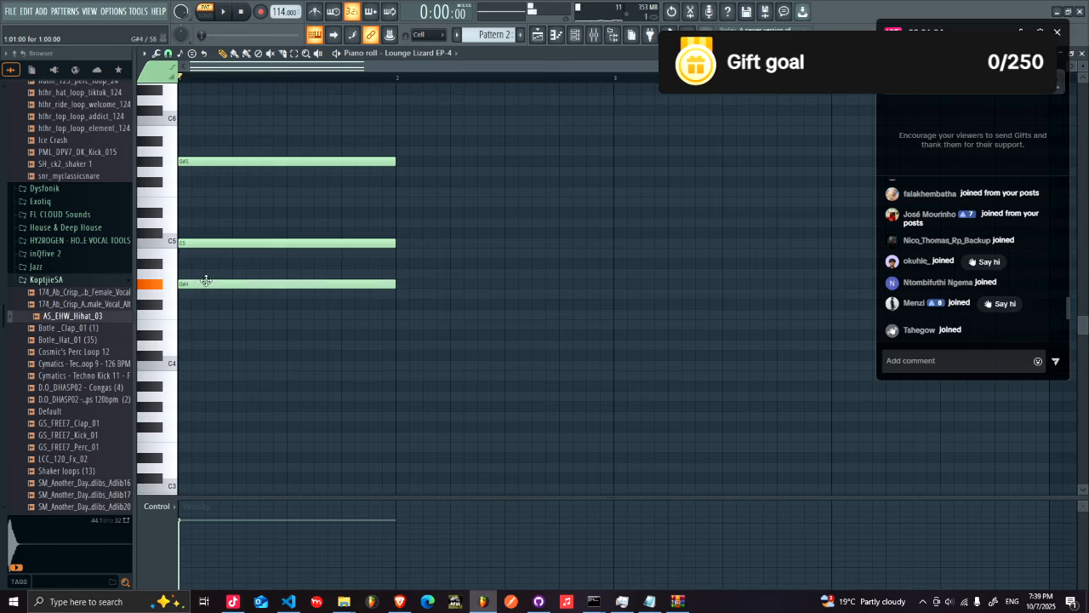
left_click(401, 602)
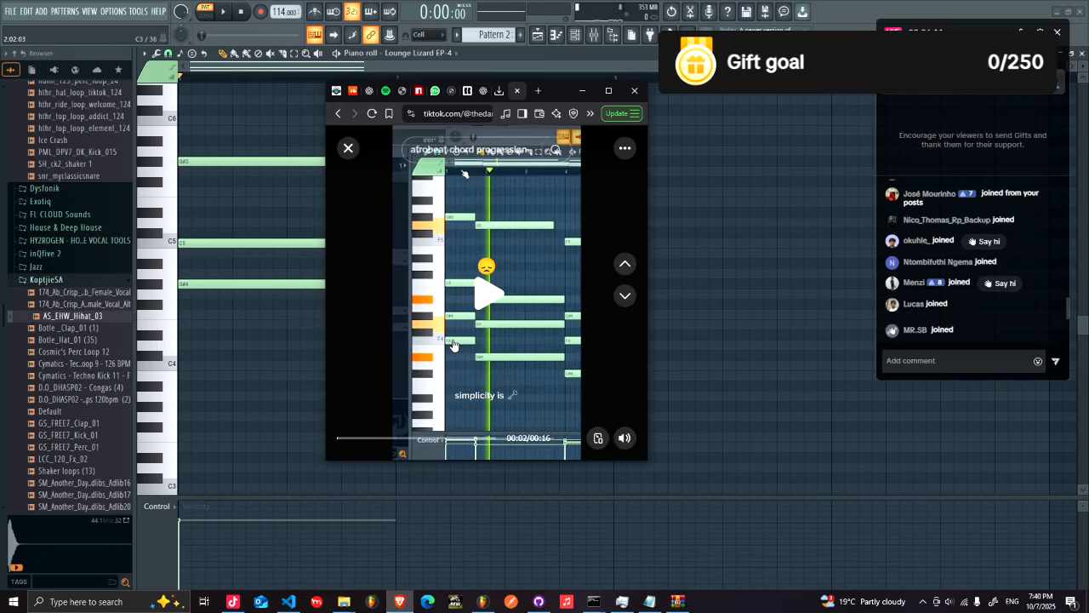
left_click_drag(226, 313, 179, 317)
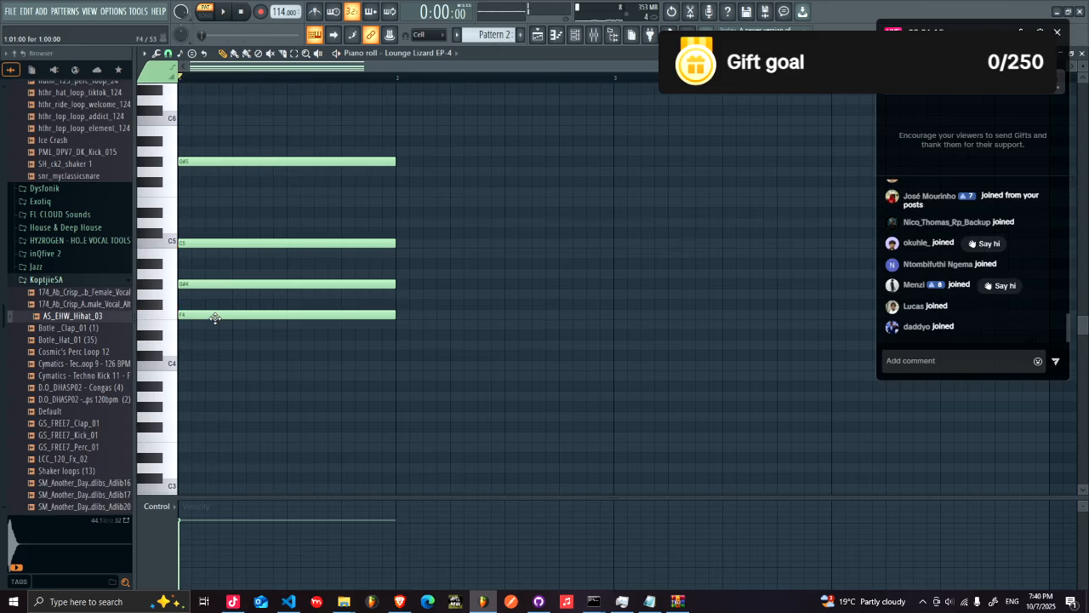
- Shorten all four notes of the first chord to one beat
key("space")
left_click_drag(369, 410, 230, 175)
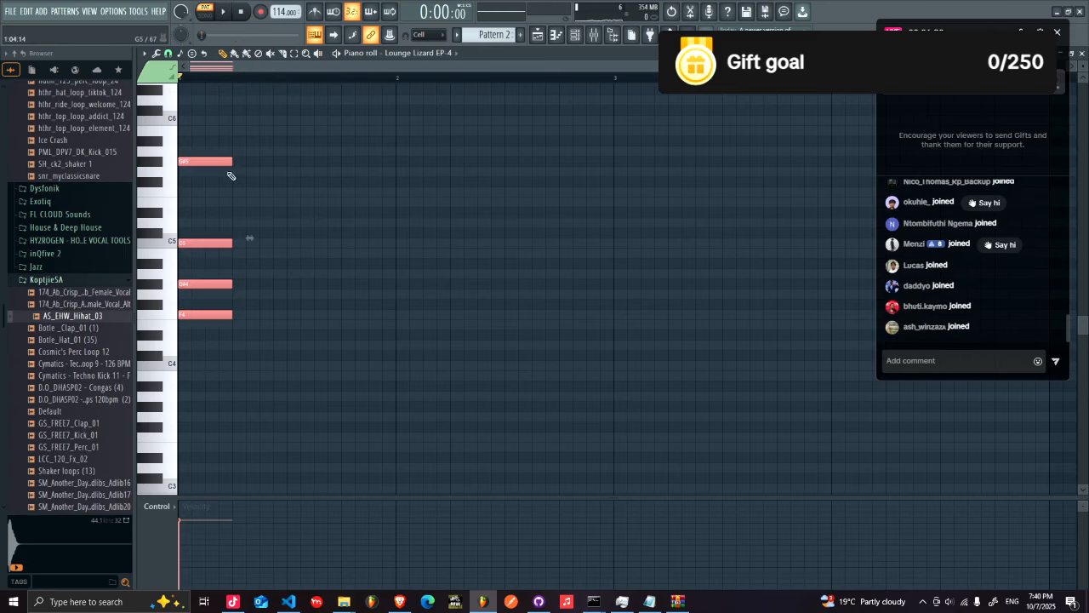
left_click(481, 601)
left_click(482, 602)
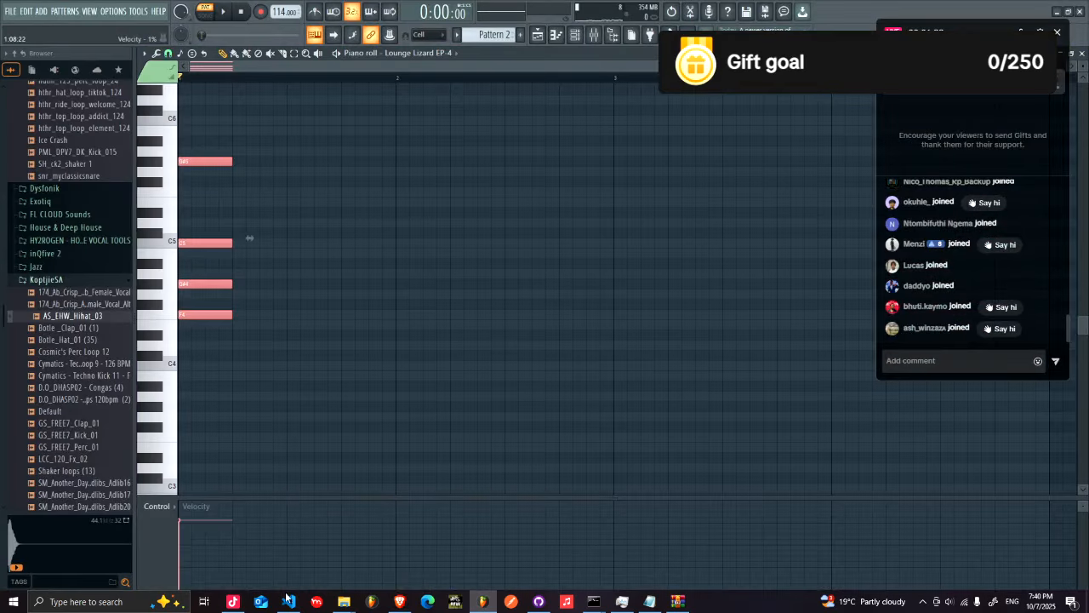
- Add a second chord of one-beat G5, A#4, G4 and D#4 notes on beat 2, checking each against the TikTok video
left_click(401, 602)
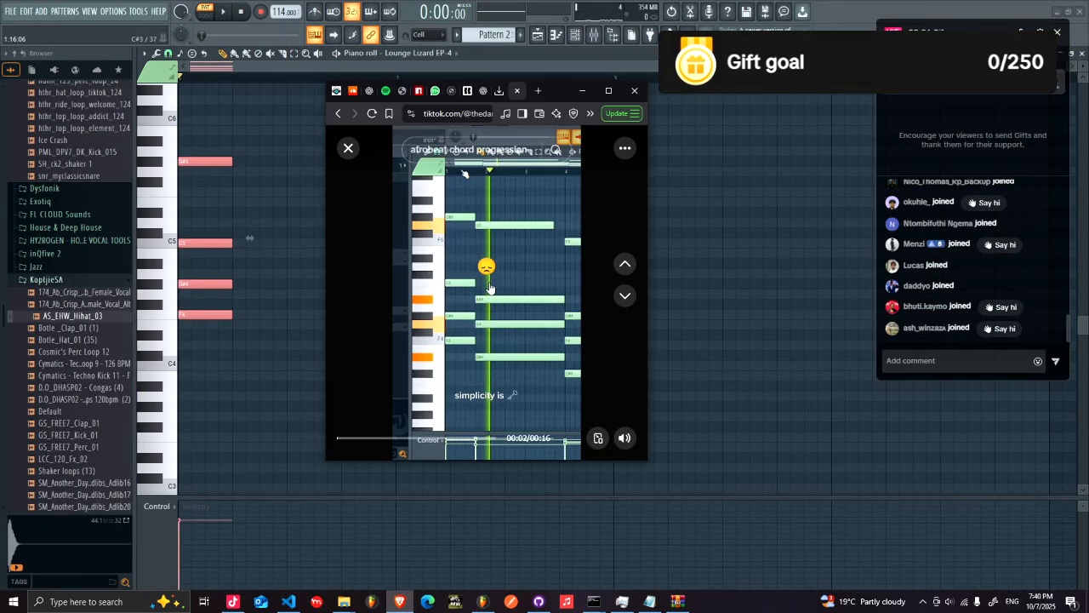
left_click(489, 287)
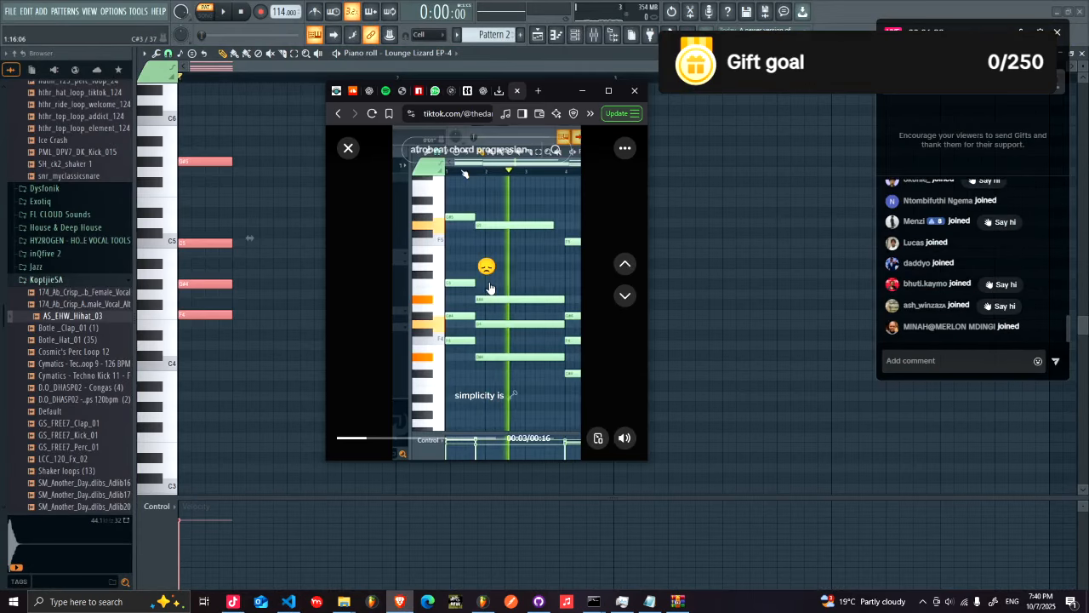
left_click(245, 172)
left_click(399, 601)
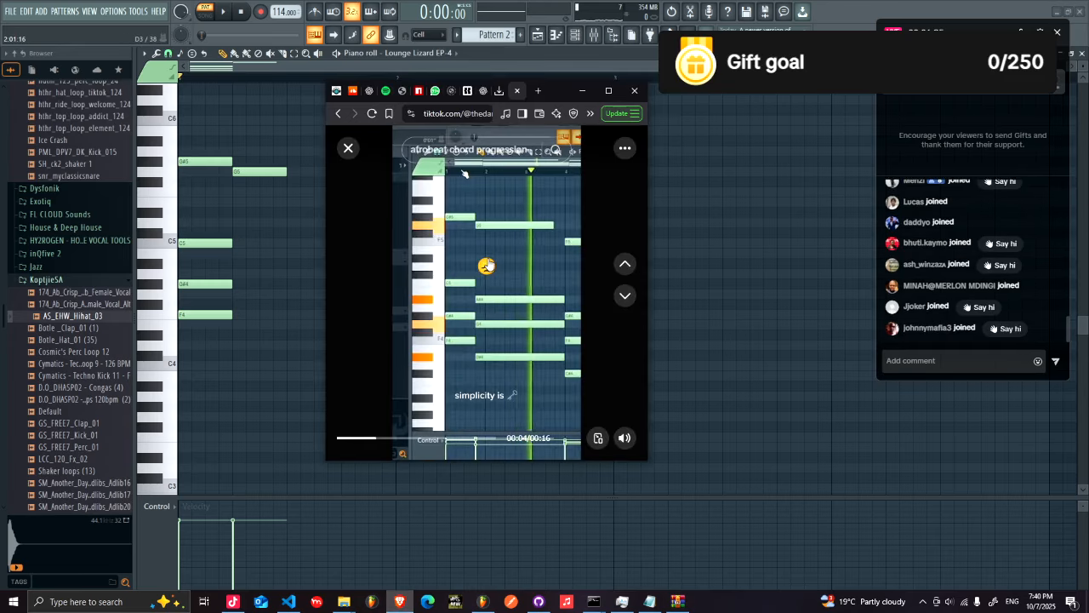
left_click_drag(247, 213, 245, 267)
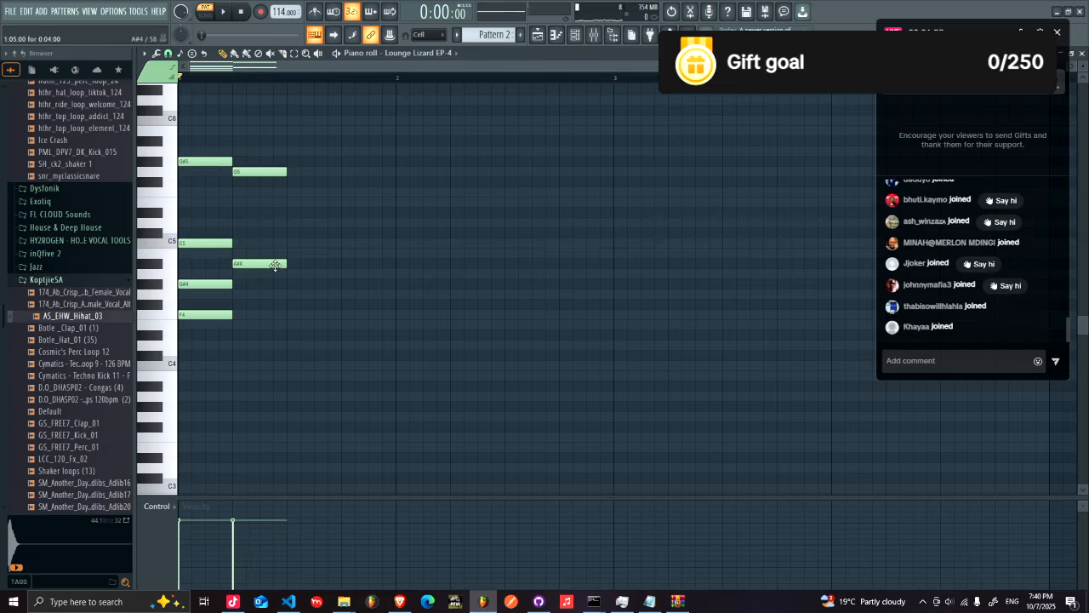
left_click(399, 601)
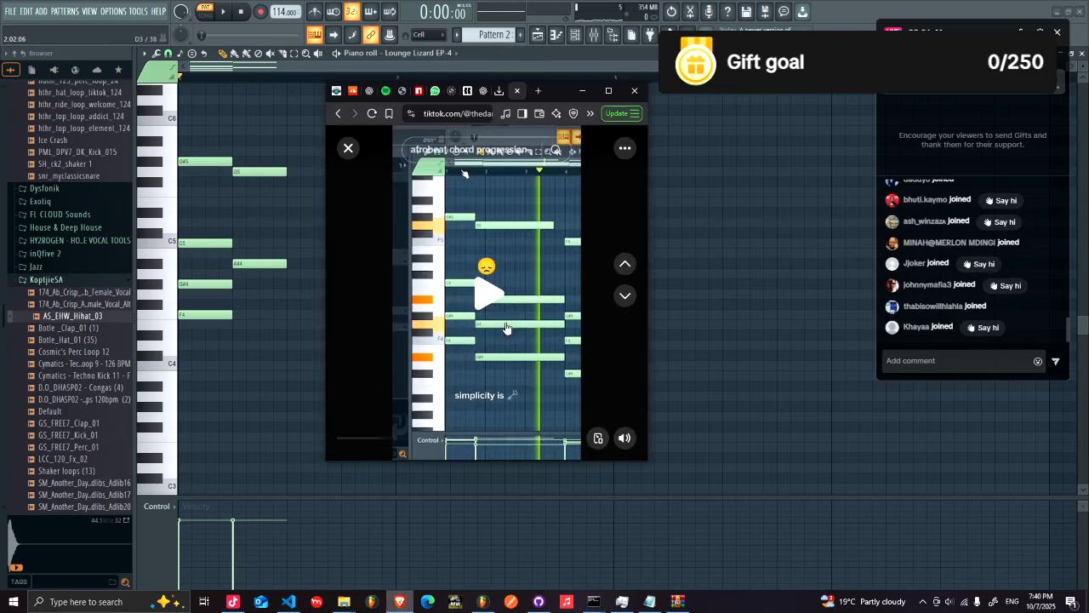
left_click_drag(262, 299, 232, 295)
left_click_drag(250, 338, 249, 341)
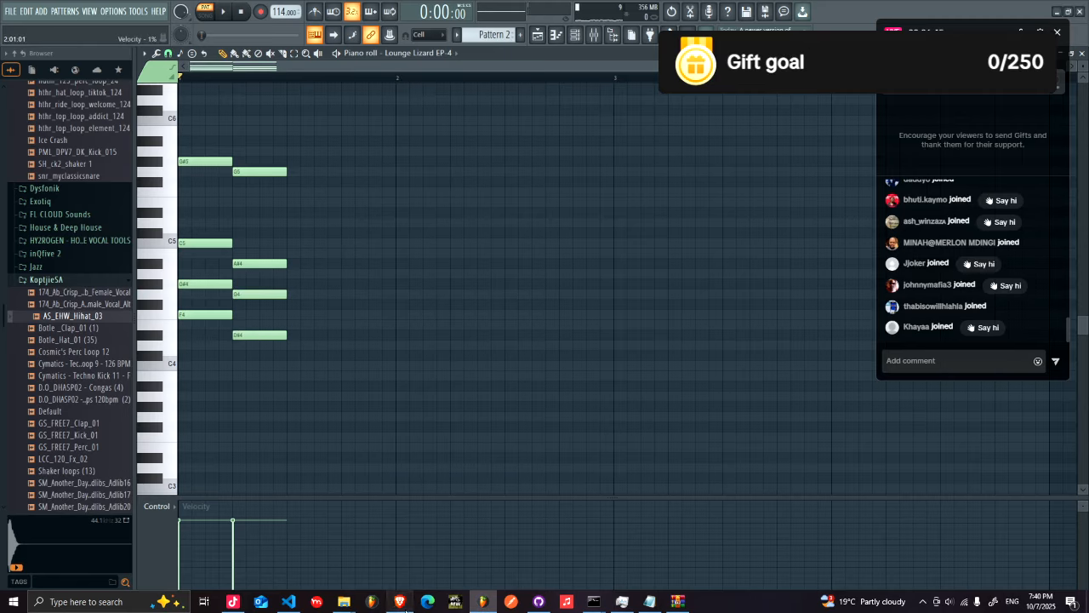
- Move the second chord to three and a half beats into bar 1 and lengthen the first chord to meet it
left_click(404, 607)
left_click(404, 607)
left_click_drag(273, 349, 385, 175)
left_click_drag(243, 358, 355, 160)
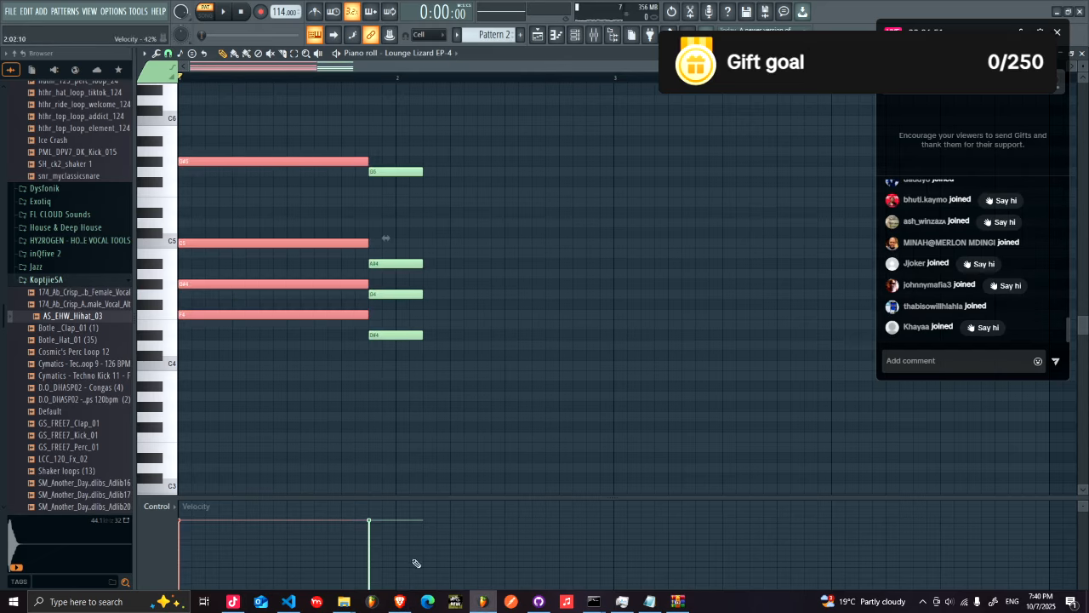
- Play the pattern and extend all four notes of the second chord to the start of bar 3
left_click(400, 602)
left_click(400, 602)
left_click_drag(422, 388, 420, 167)
double_click(422, 170)
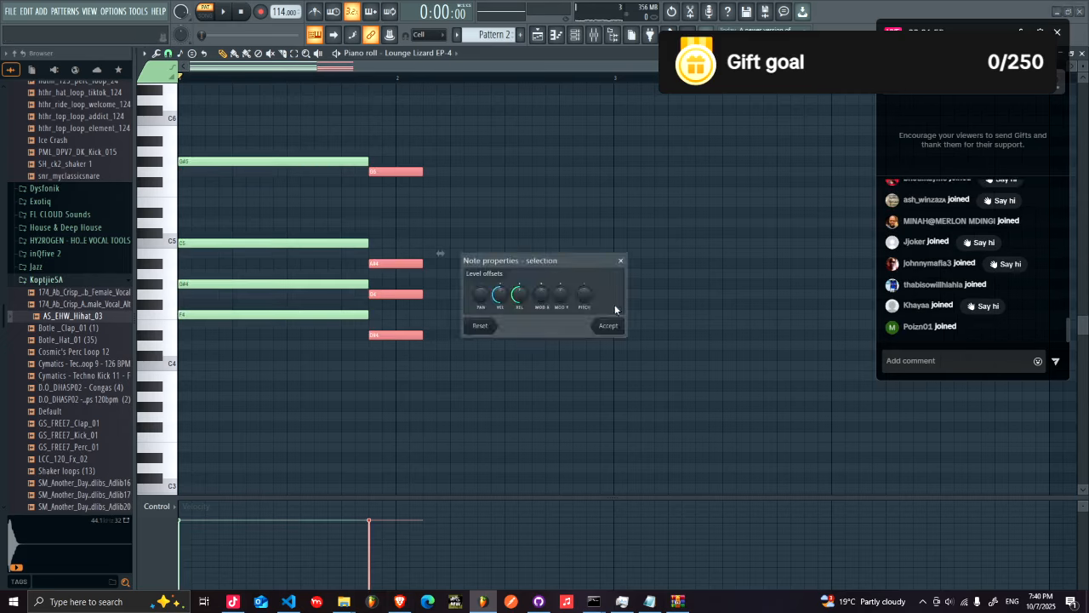
left_click(608, 325)
key("space")
left_click_drag(421, 171, 612, 182)
scroll(569, 253, "down", 1)
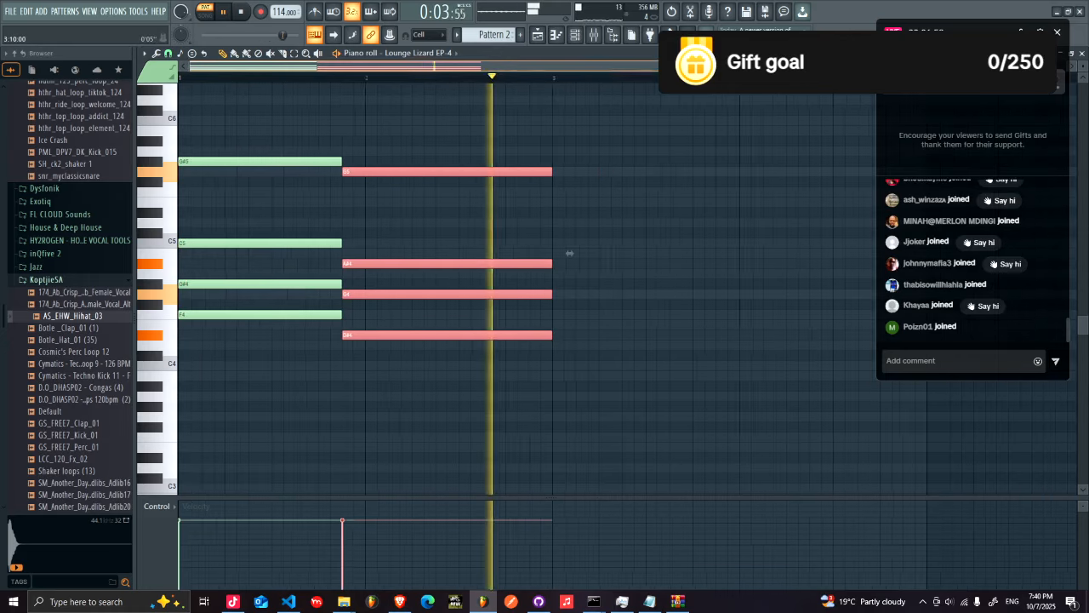
scroll(569, 253, "down", 1)
key("space")
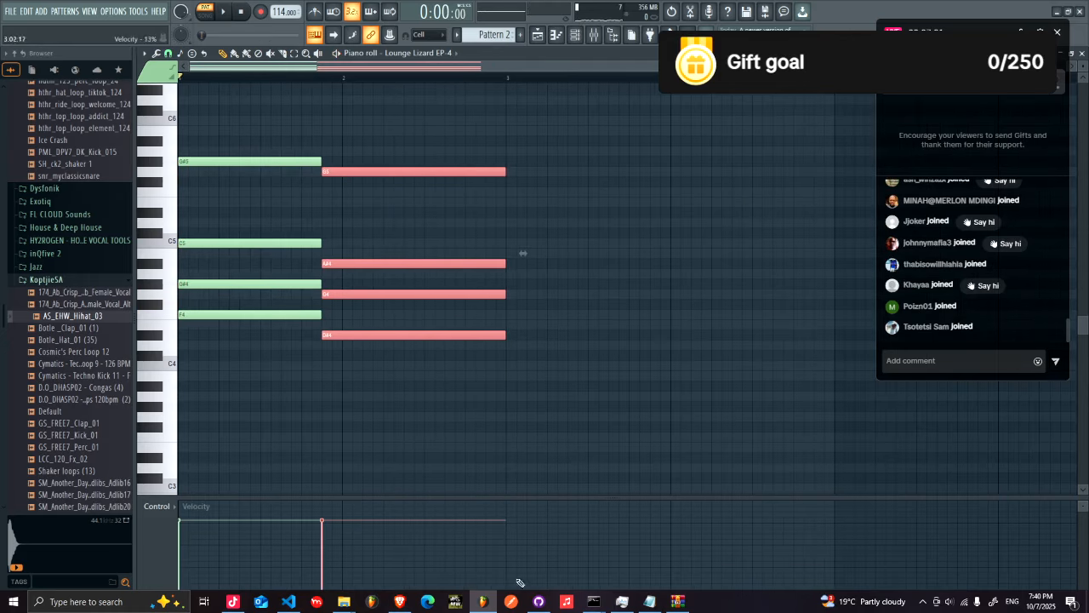
- Replay the TikTok video up to its third chord and add F5 and G#4 notes at the start of bar 3
left_click(412, 596)
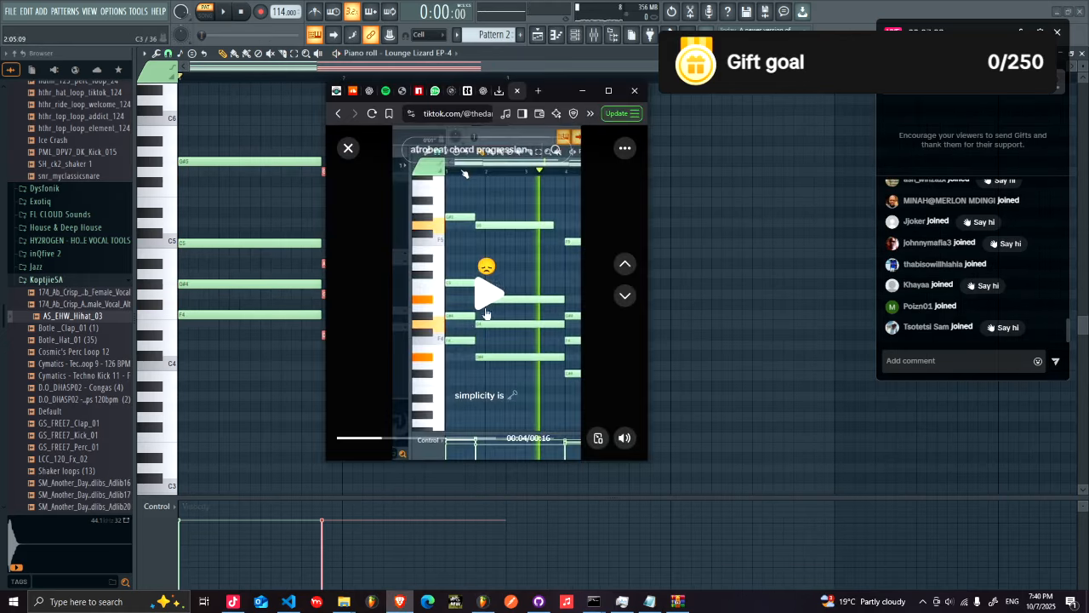
left_click(389, 441)
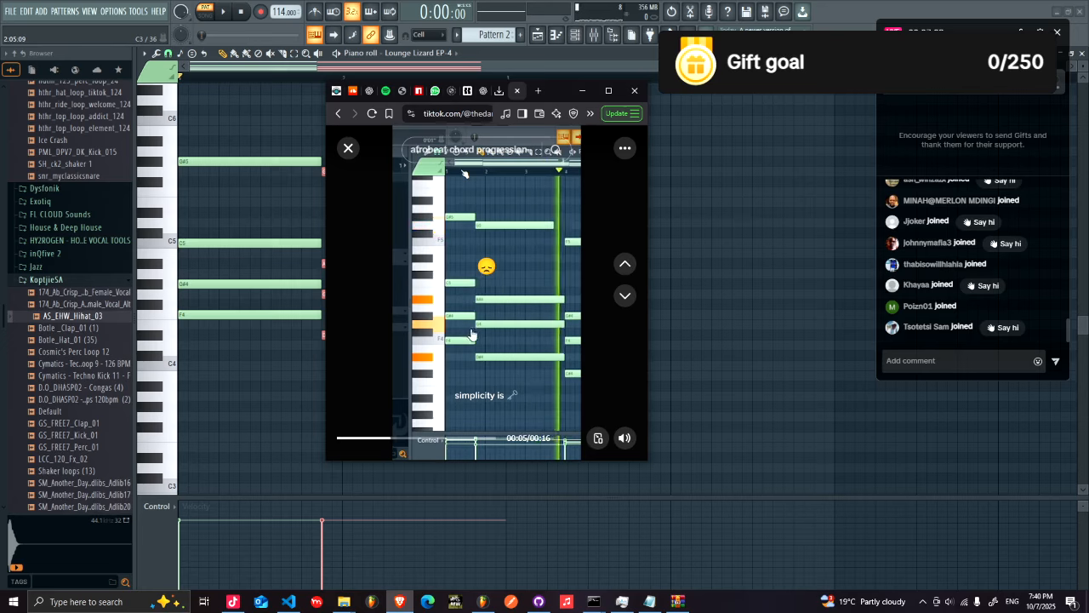
left_click(466, 339)
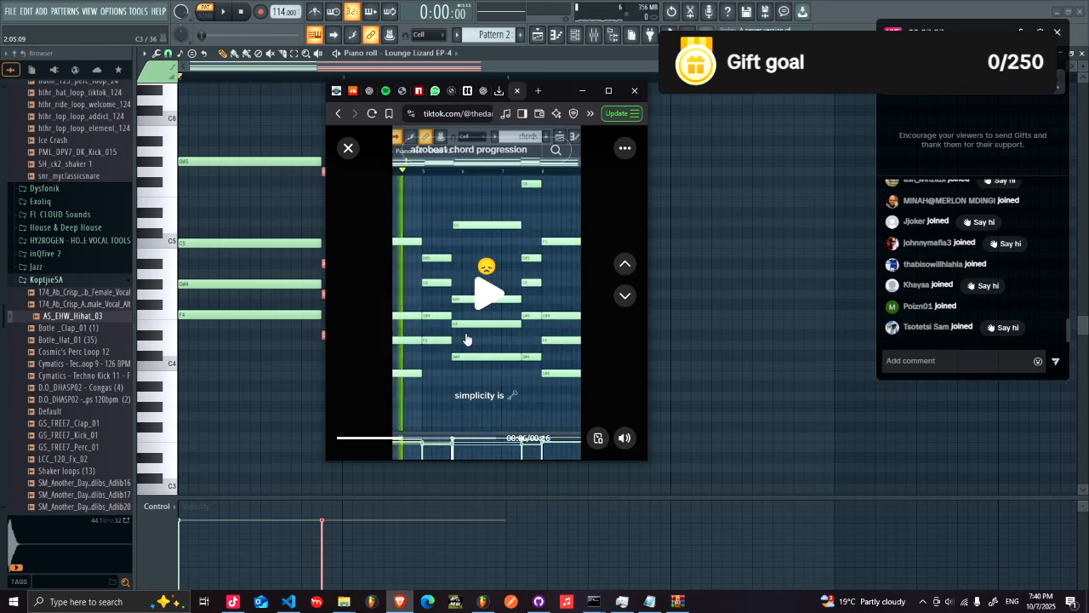
left_click_drag(394, 438, 361, 441)
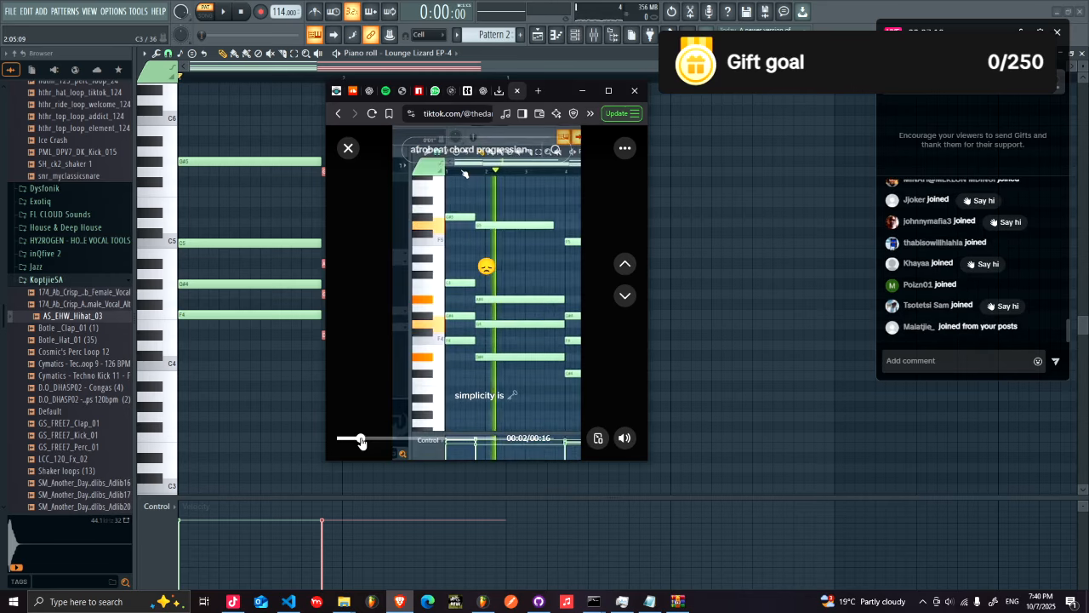
left_click(479, 269)
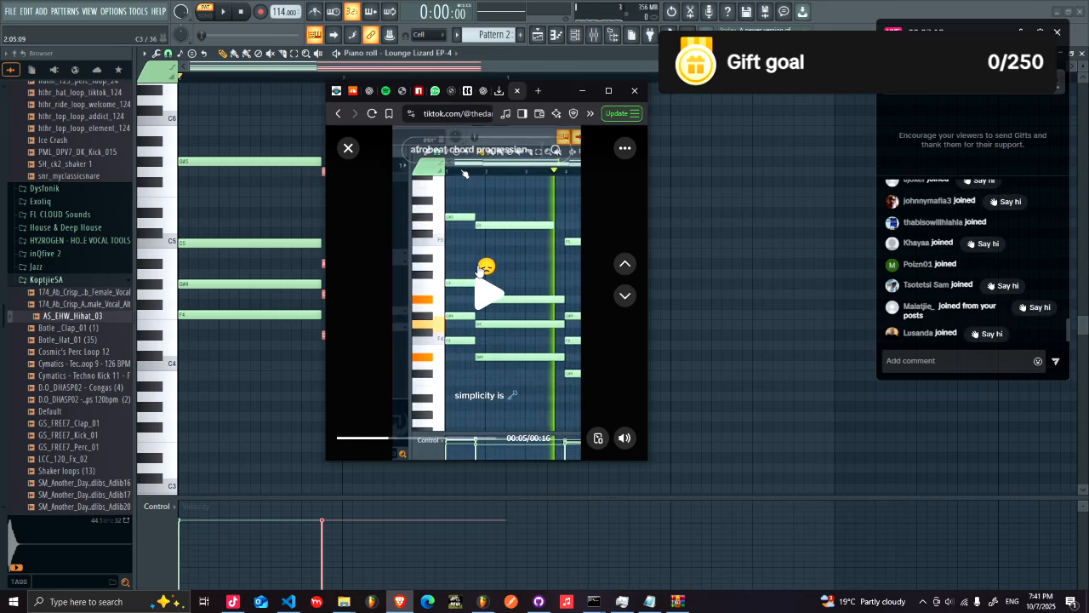
left_click_drag(698, 224, 512, 196)
left_click(399, 601)
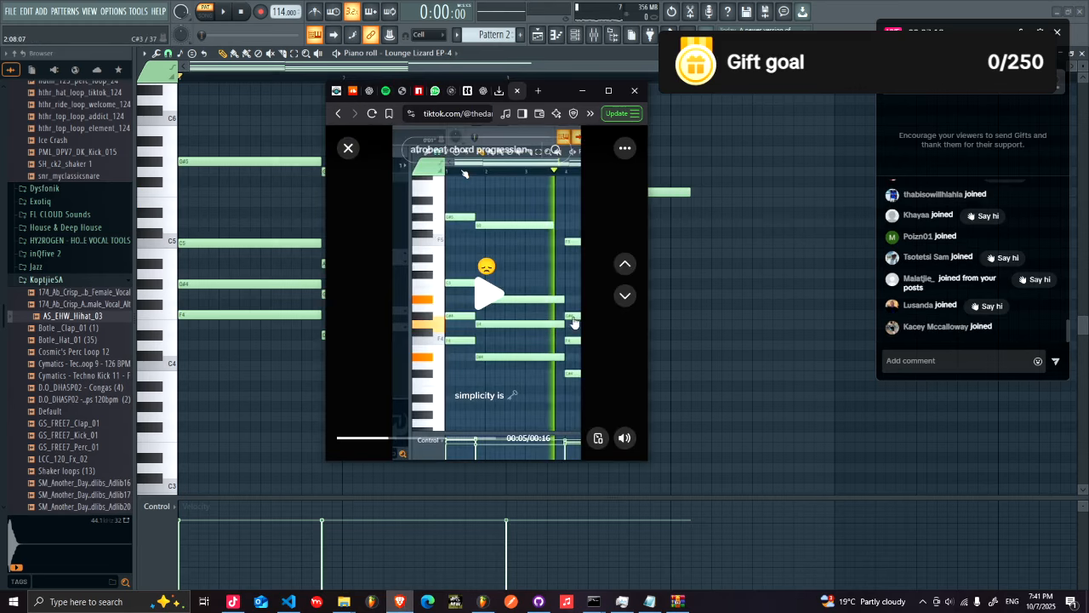
left_click(669, 304)
left_click_drag(669, 304, 515, 283)
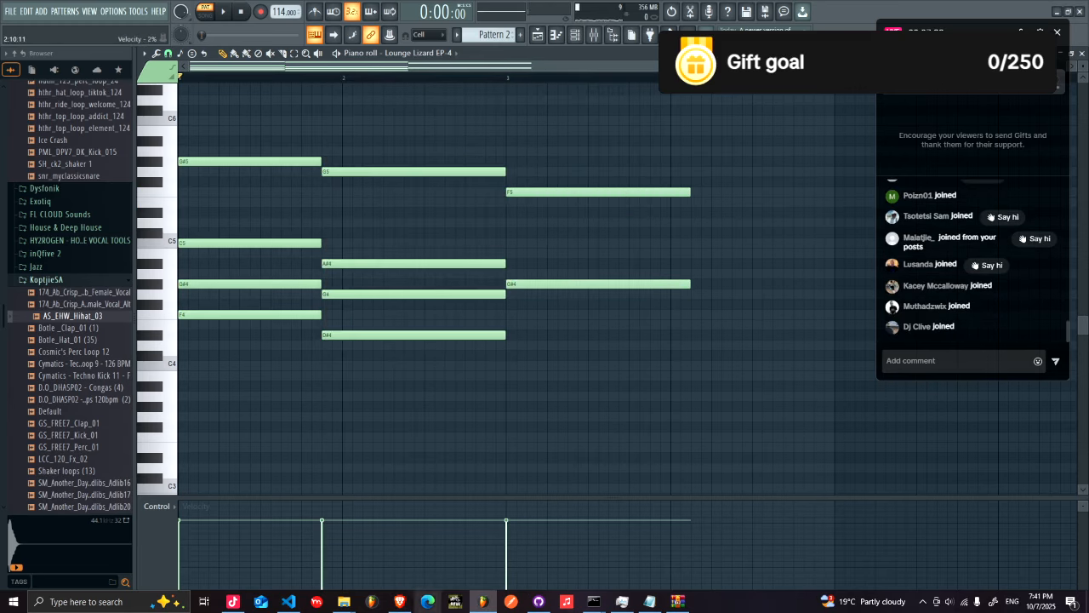
- Complete the third chord at bar 3 with F4 and C#4 notes of the same length, checking the TikTok reference
left_click(400, 601)
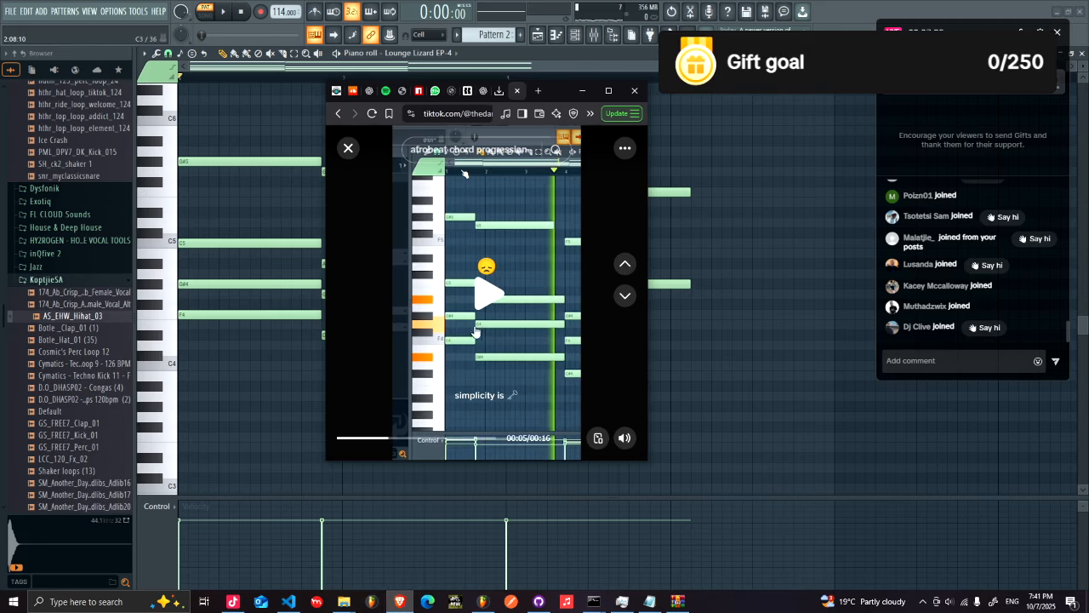
left_click(718, 330)
left_click_drag(718, 330, 509, 308)
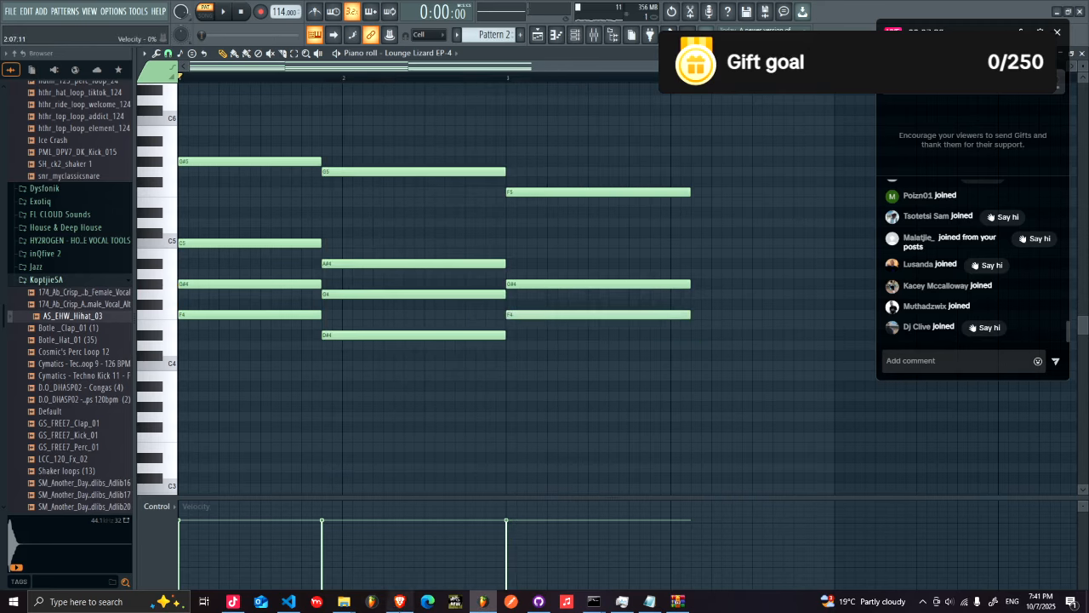
left_click(401, 602)
left_click(400, 601)
left_click(401, 602)
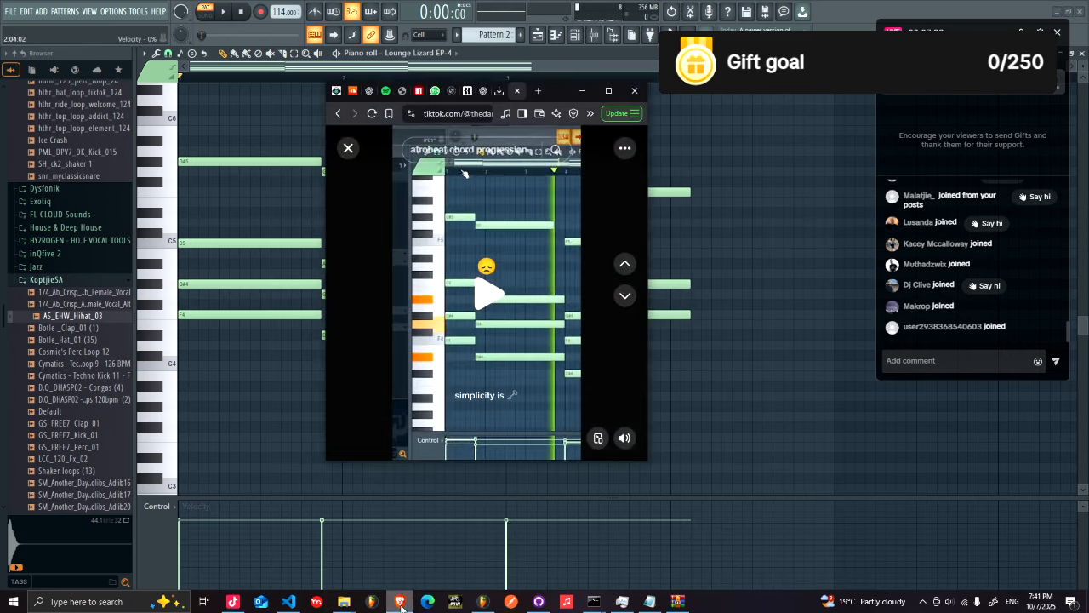
left_click(401, 603)
left_click(513, 346)
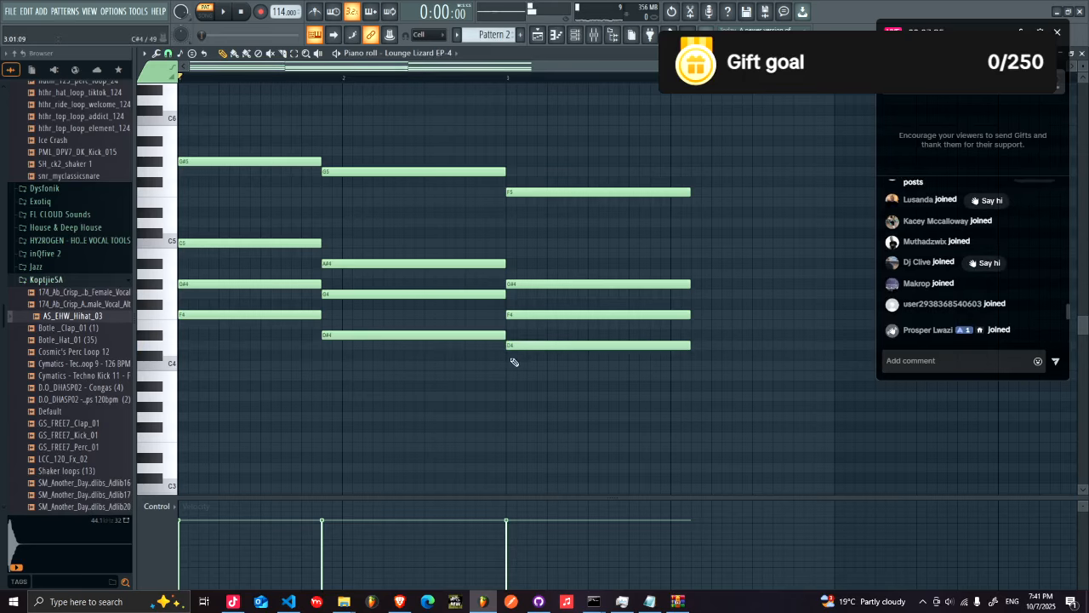
left_click_drag(527, 346, 526, 363)
- Play the progression and extend the third chord's four notes to the start of bar 5
key("space")
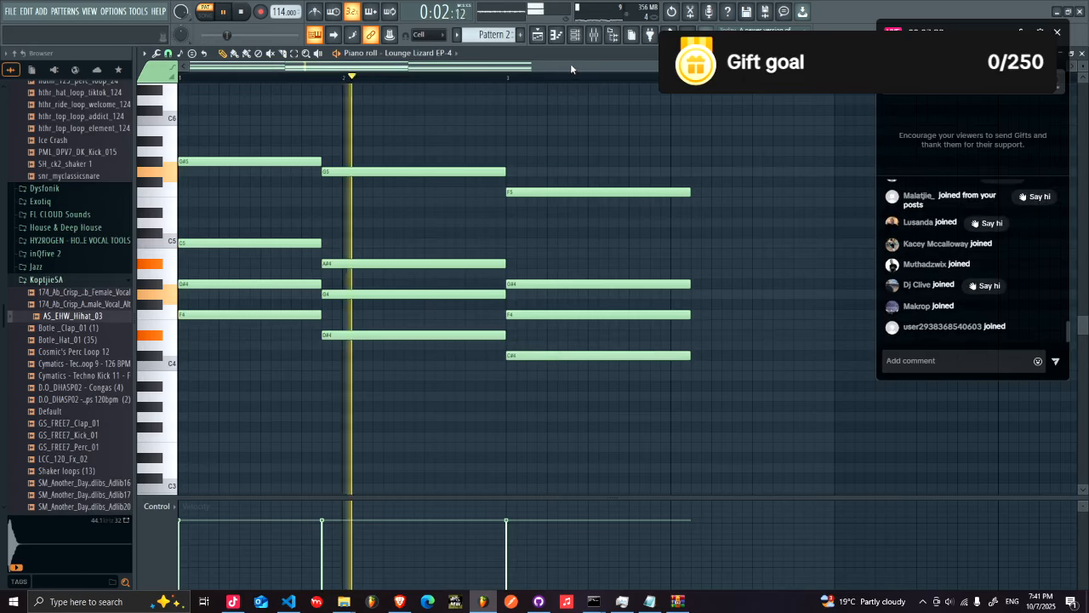
left_click_drag(685, 414, 833, 187)
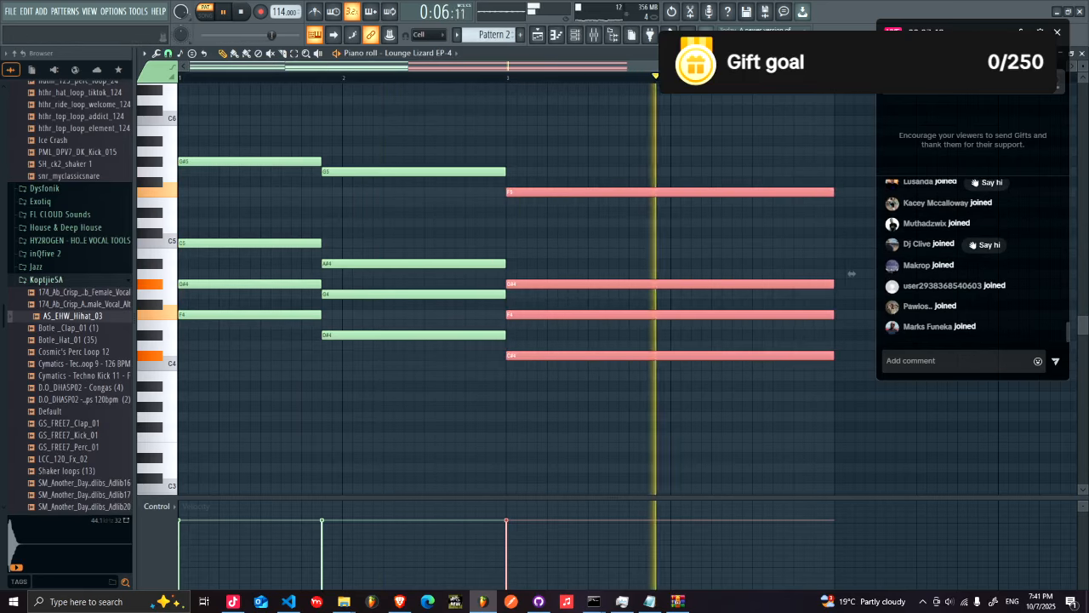
key("space")
scroll(838, 188, "down", 2)
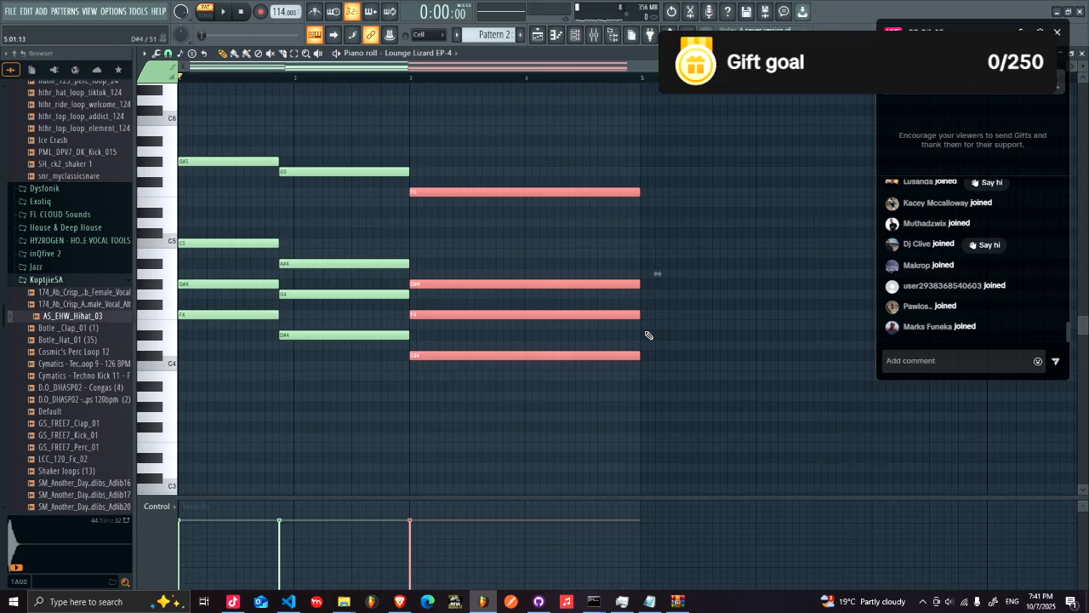
- Transpose the whole three-chord progression down five semitones so its top note starts on D#5, and deselect the notes
left_click_drag(666, 384, 175, 159)
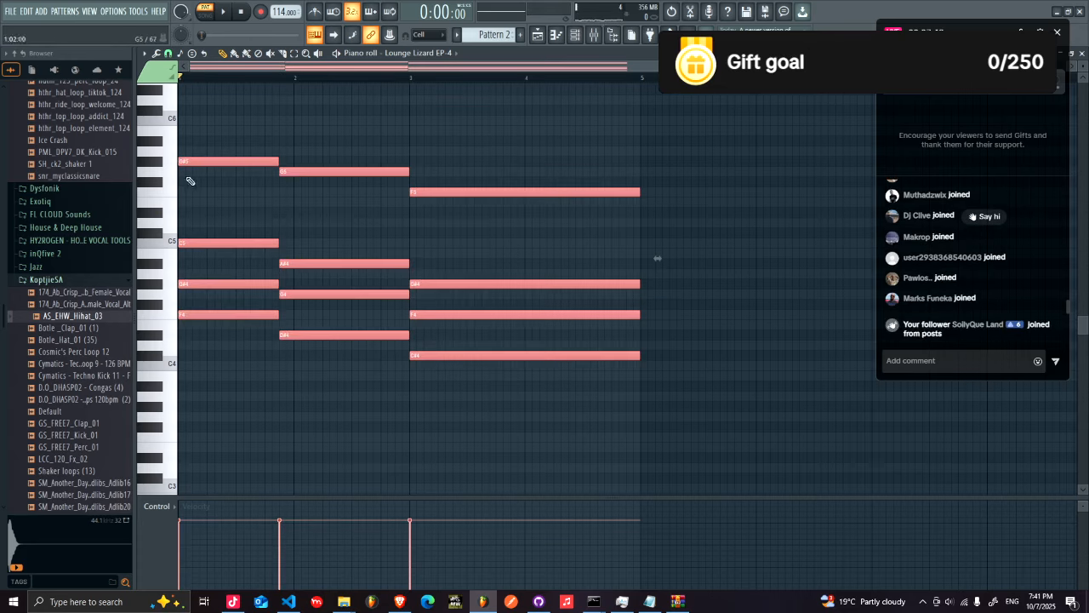
left_click_drag(192, 164, 183, 209)
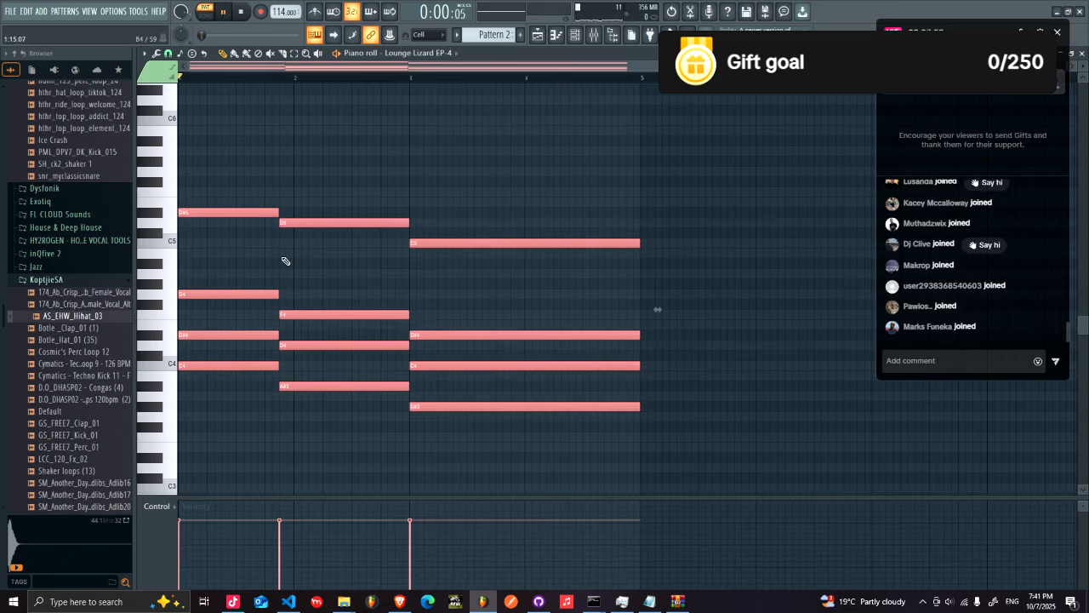
left_click(284, 261, "ctrl")
- Copy the second chord's A#3 note up an octave to A#4 and play the progression
left_click_drag(330, 400, 329, 362)
key("space")
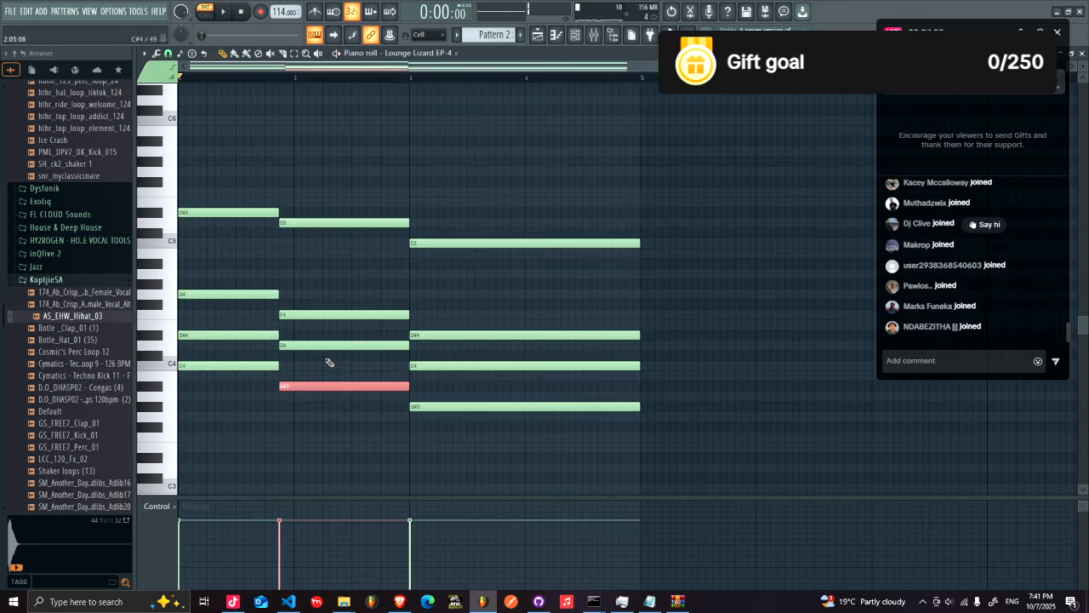
left_click(313, 344)
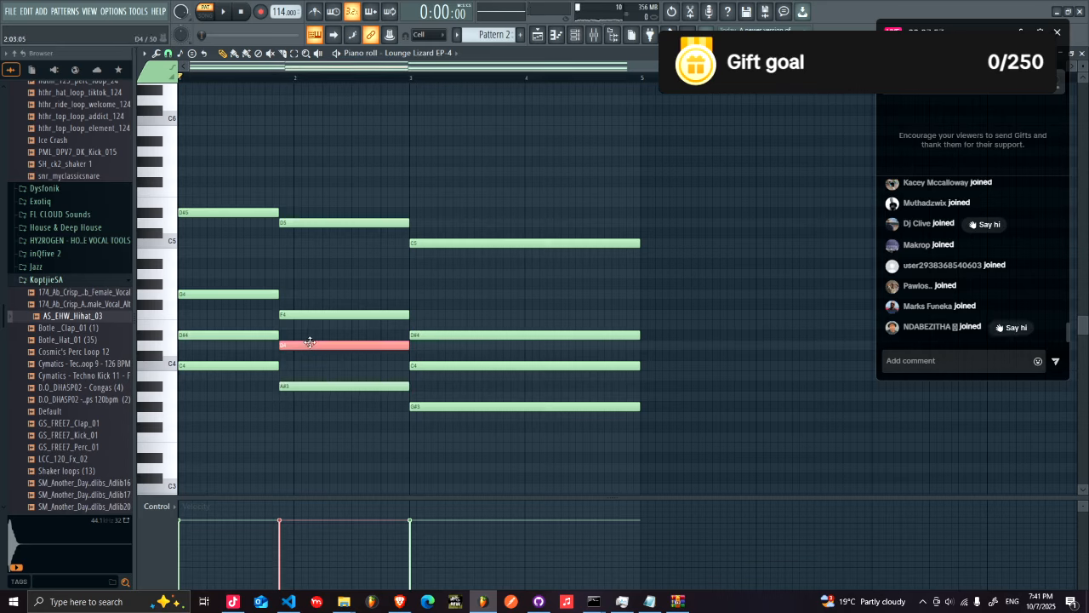
left_click_drag(311, 386, 295, 386)
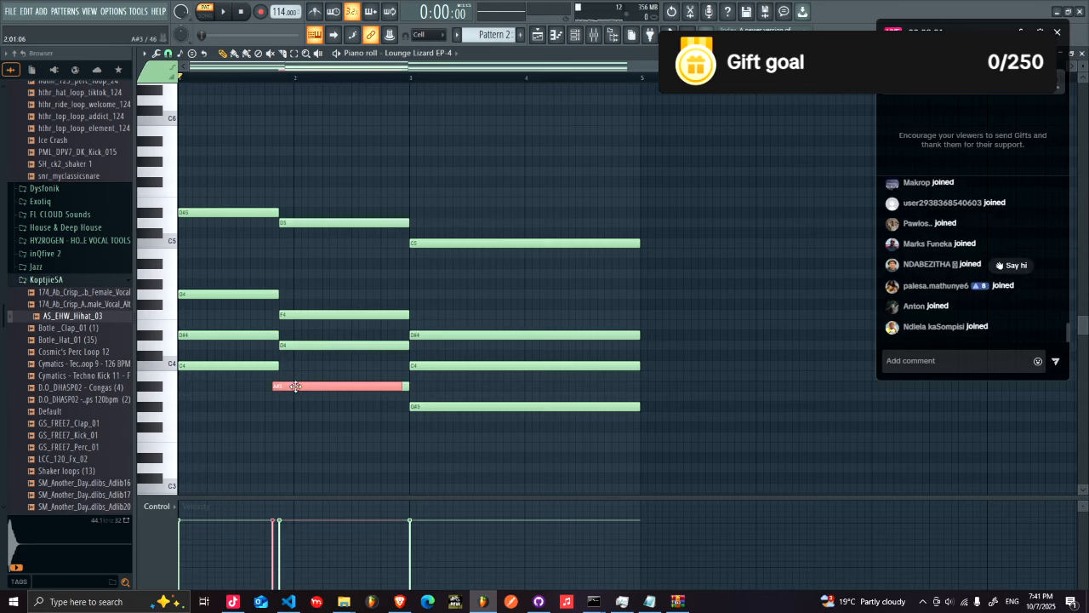
key("ctrl+Up")
key("space")
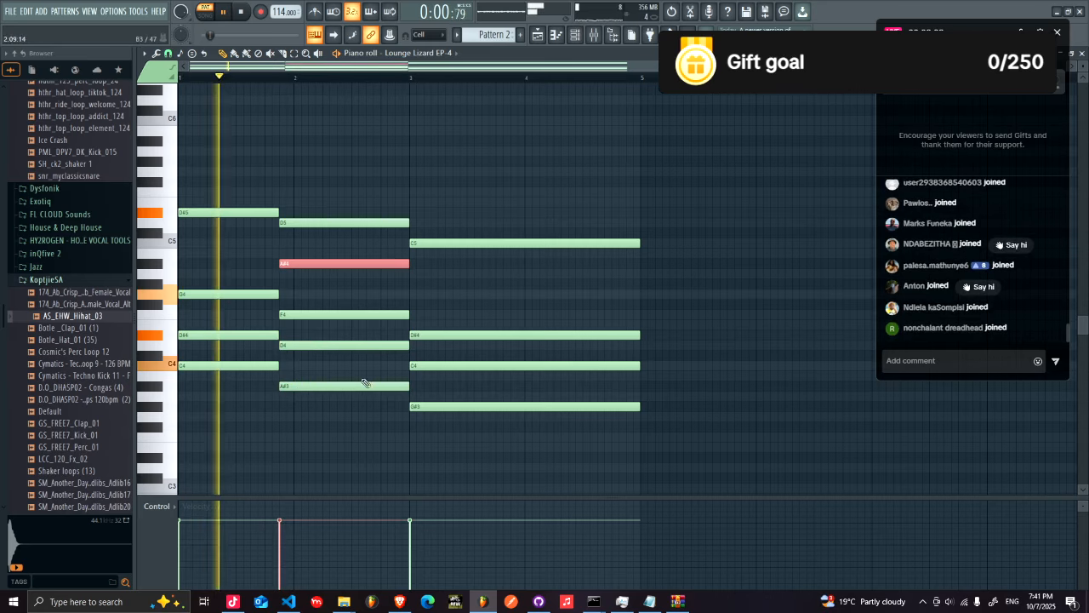
- Copy the third chord's G#3 note up an octave to G#4, and duplicate the whole progression starting at bar 5
left_click(436, 376, "ctrl")
left_click(434, 406)
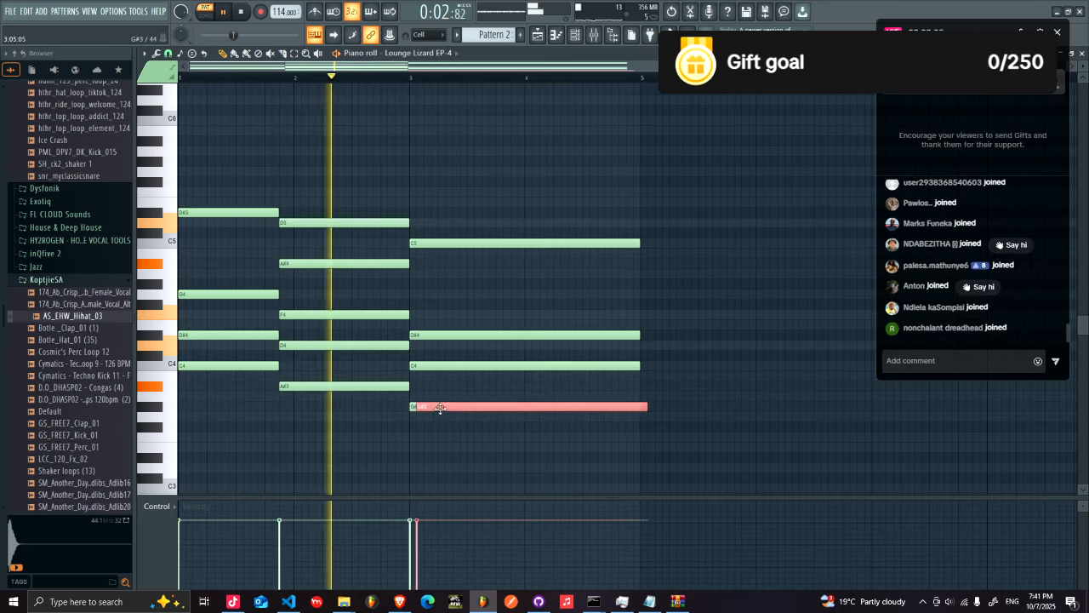
key("ctrl+Up")
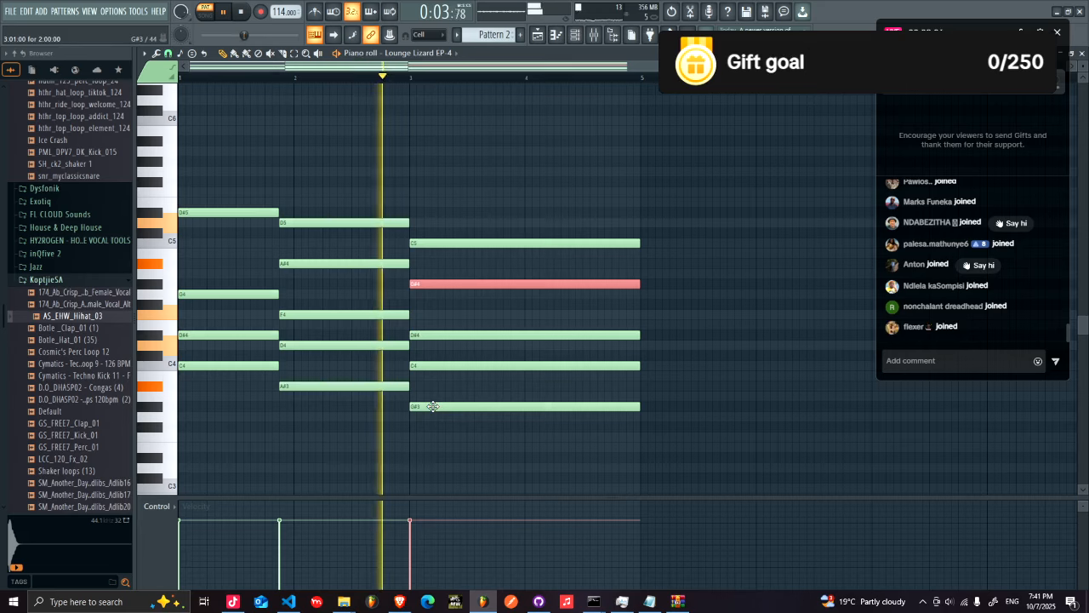
left_click(494, 273, "ctrl")
key("ctrl+b")
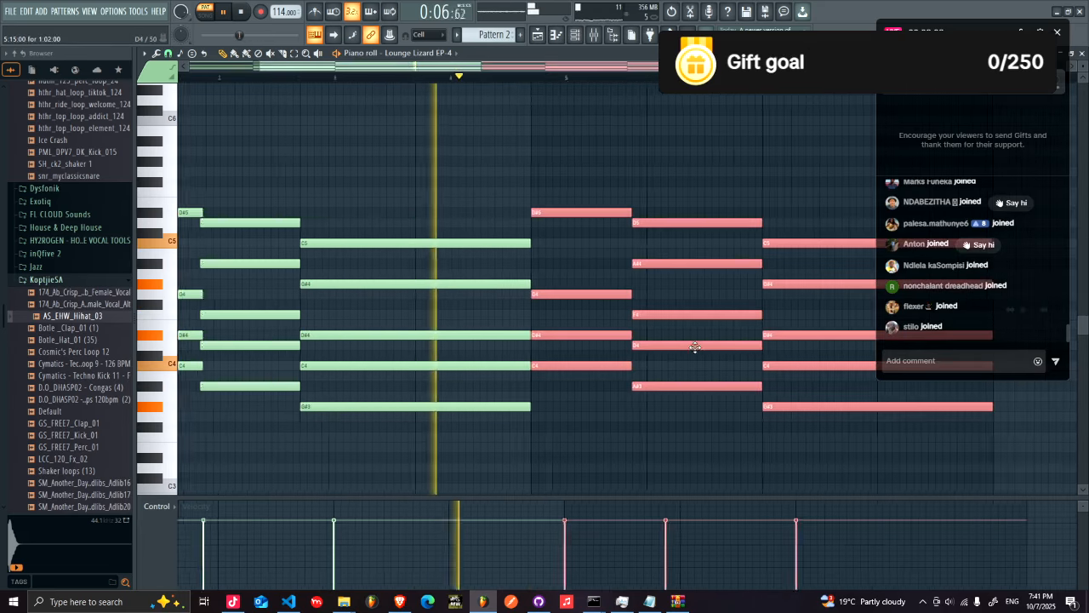
- Show the playlist, switch to song mode and play the arrangement with the chords over the drums
left_click(538, 34)
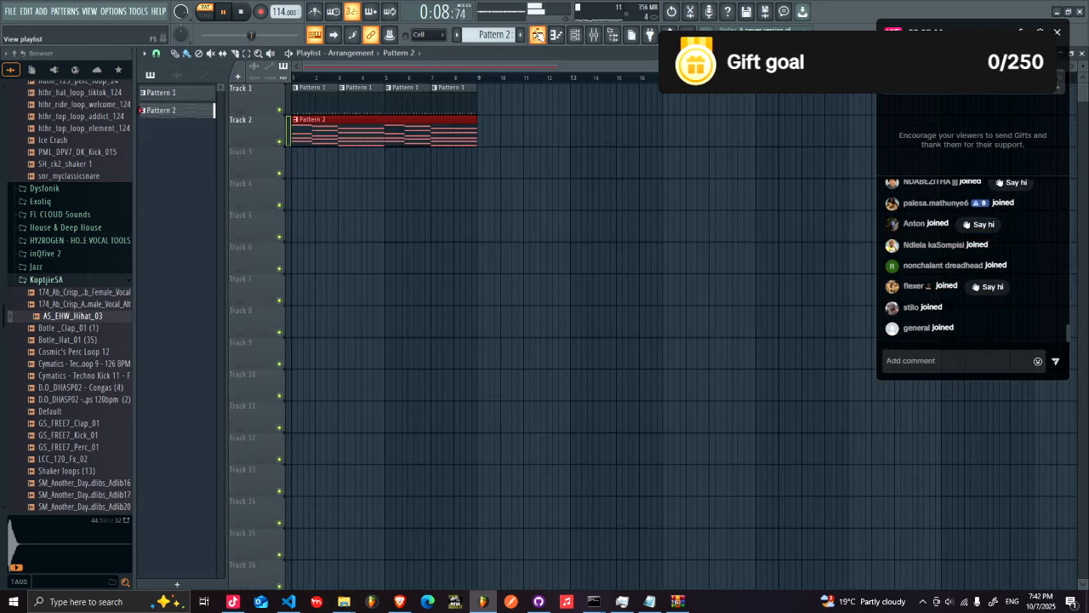
key("l")
key("space")
- Stop the playback and copy the Lounge Lizard EP-4 channel's notes in the channel rack
left_click(576, 35)
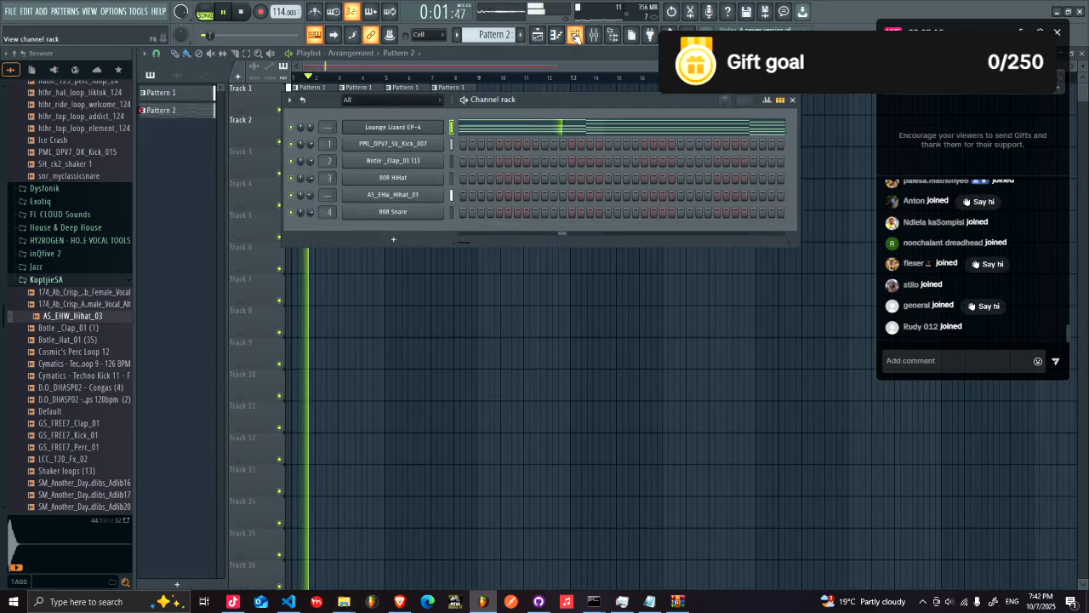
right_click(441, 126)
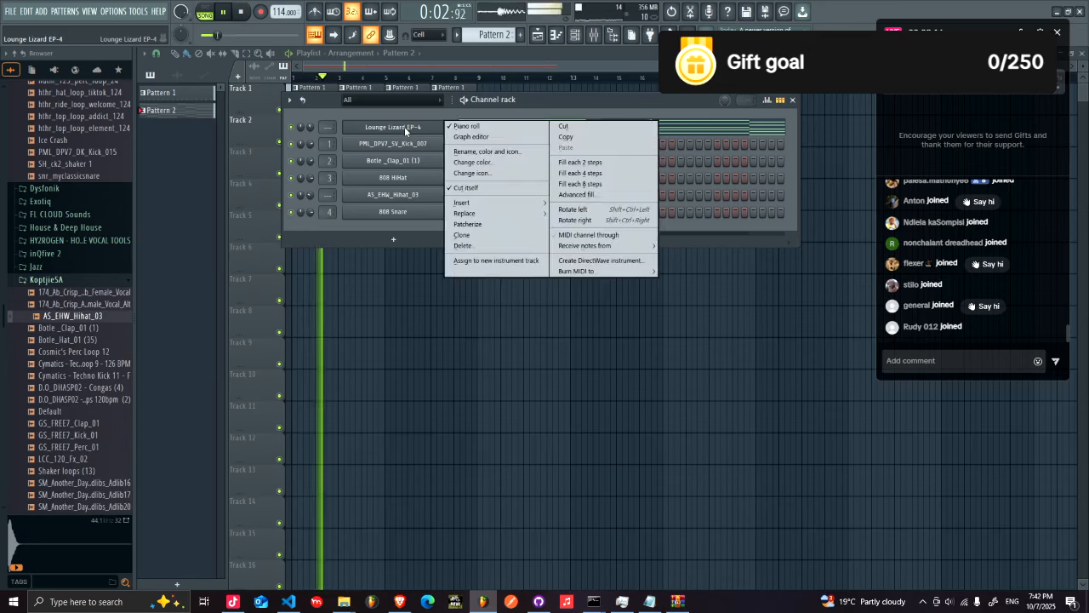
left_click(586, 134)
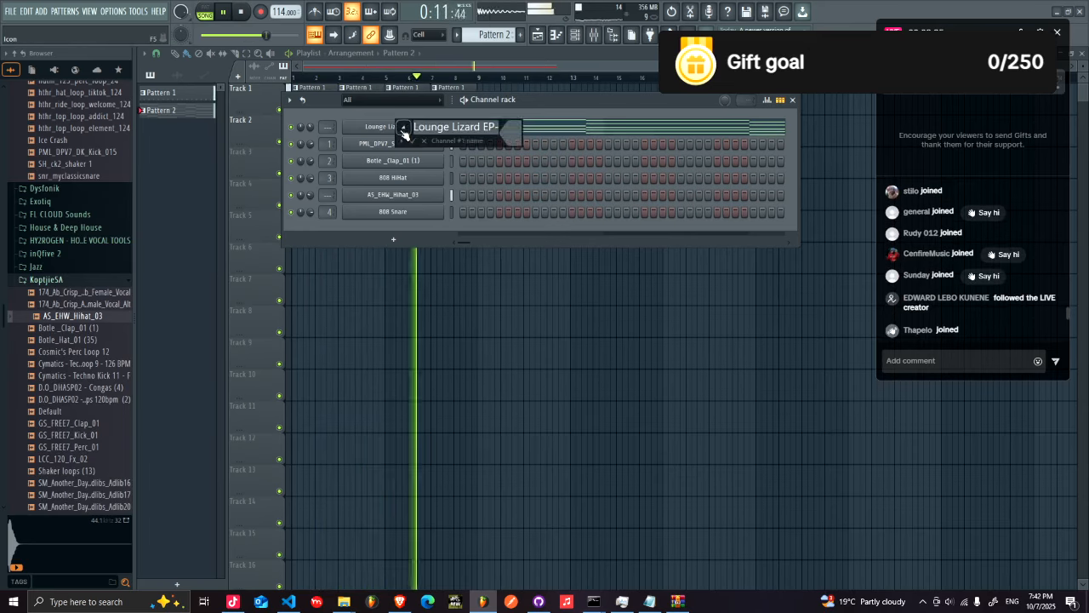
right_click(428, 128)
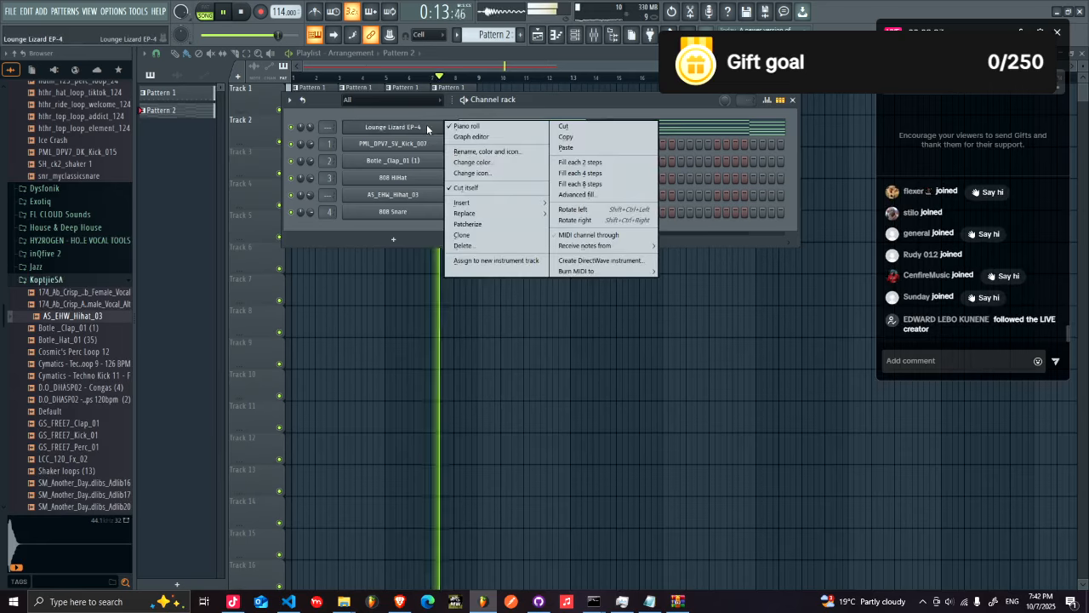
key("space")
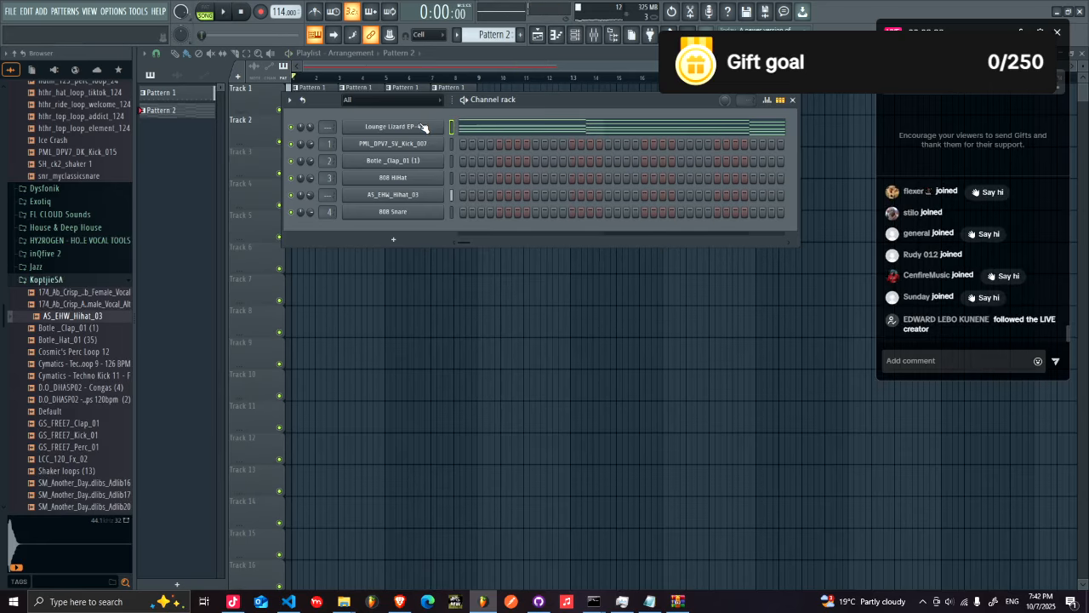
right_click(423, 127)
left_click(565, 137)
- Insert a Morphine channel and load the KBD Rhodes NUC preset from its Keyboards bank
right_click(416, 120)
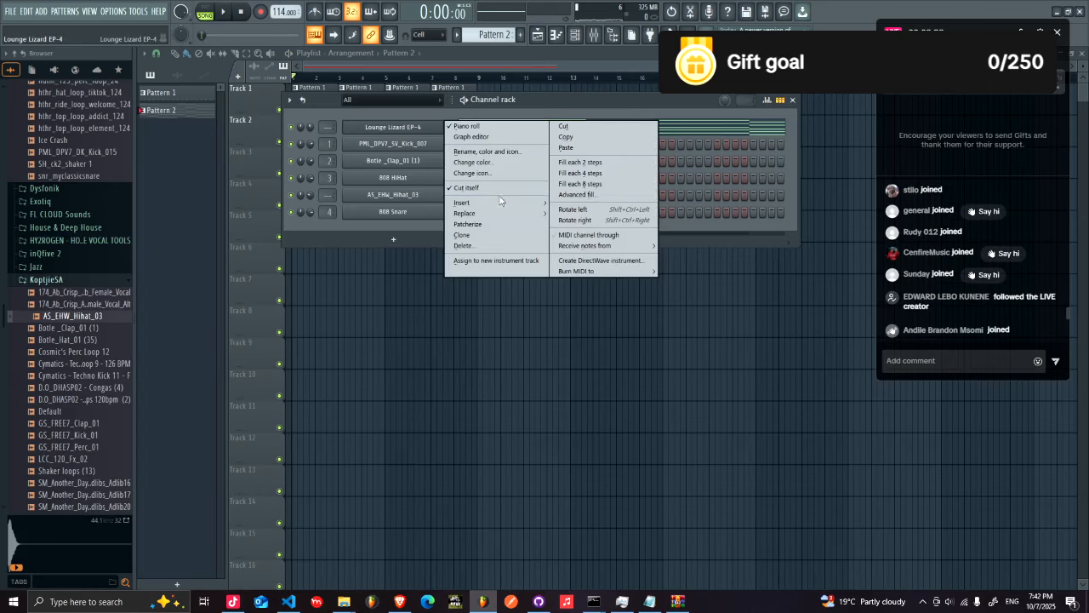
mouse_move(517, 208)
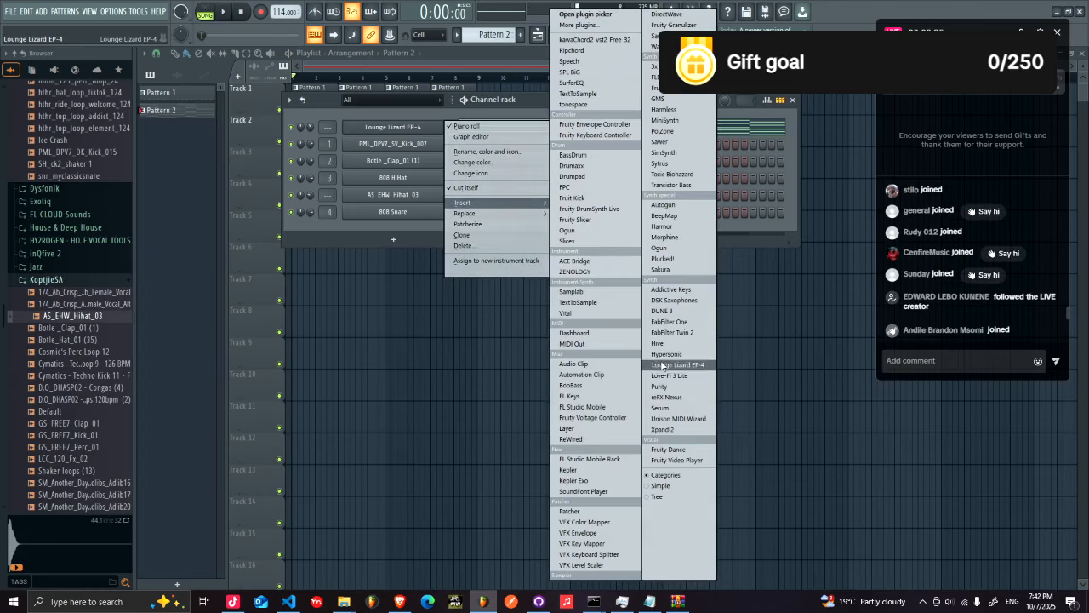
left_click(668, 237)
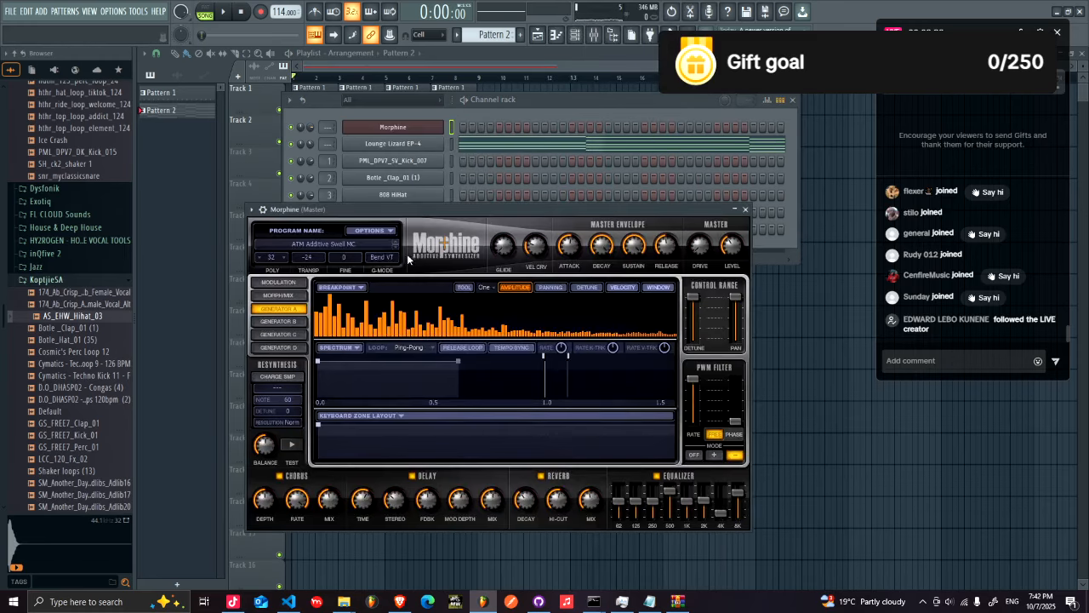
left_click(346, 244)
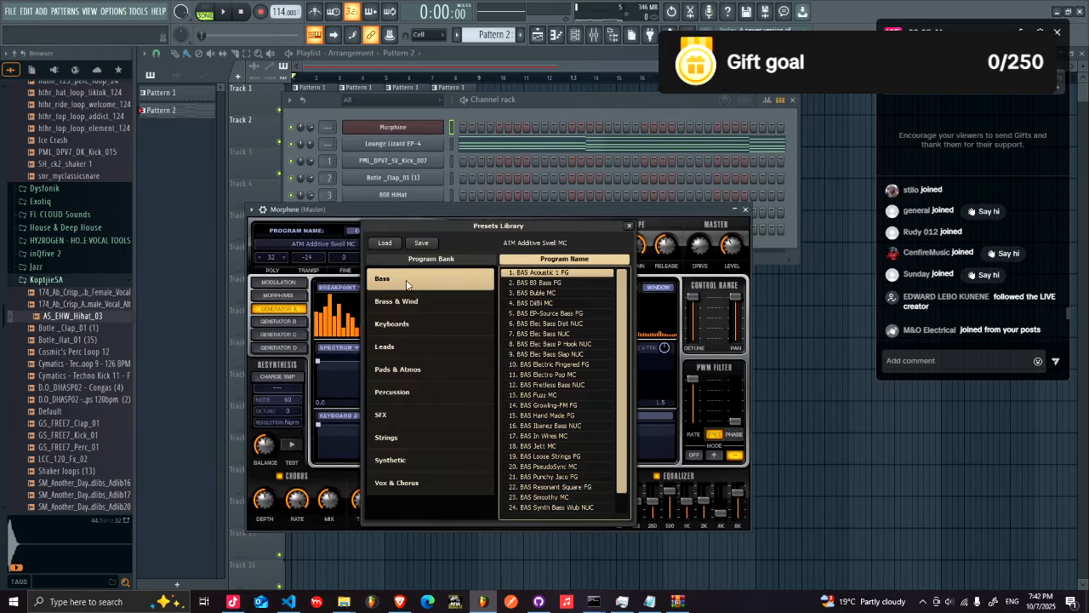
left_click(415, 323)
left_click_drag(627, 335, 598, 435)
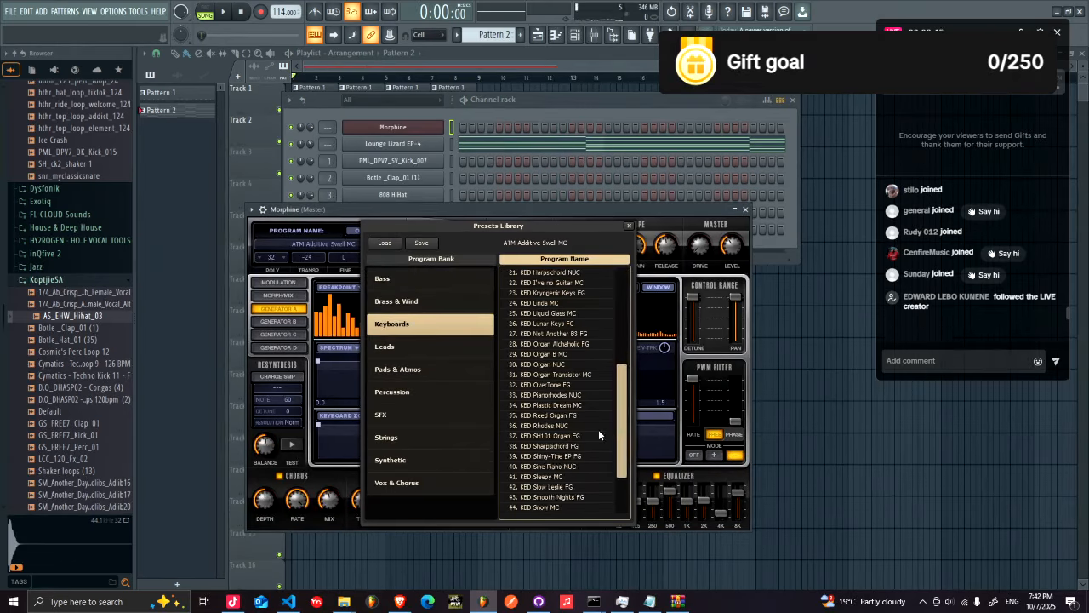
left_click(555, 426)
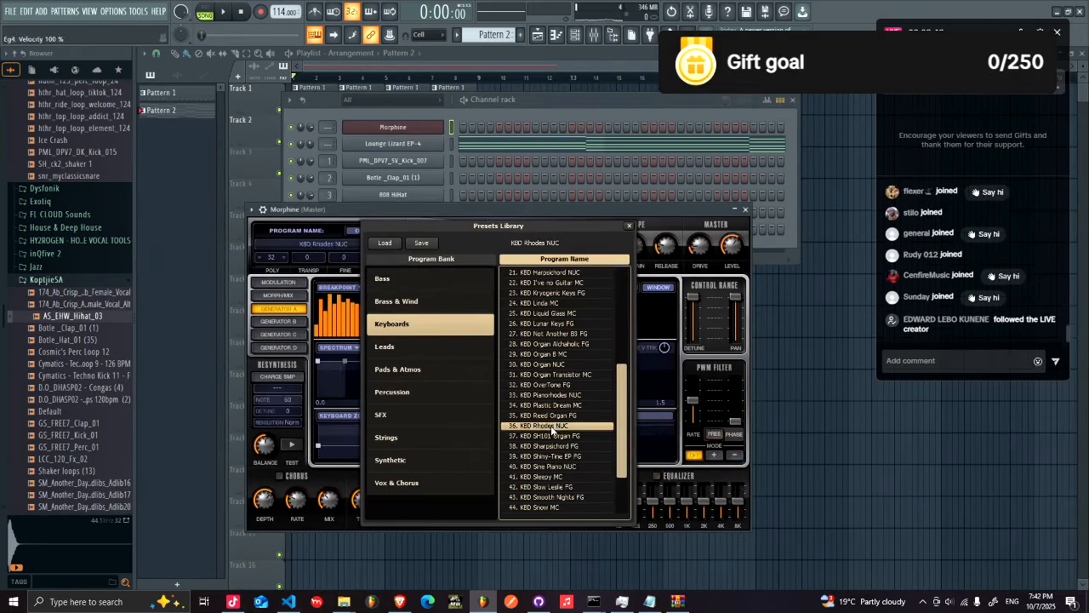
- Paste the copied chords into the Morphine channel, mute Lounge Lizard EP-4, and open Morphine's piano roll without any stray note
right_click(422, 129)
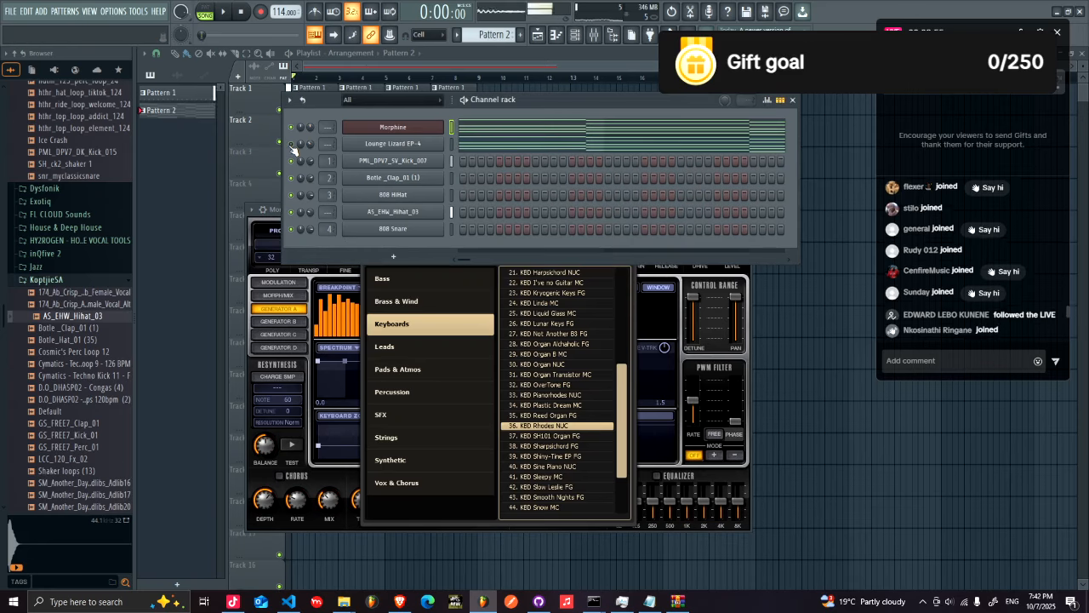
left_click(489, 138)
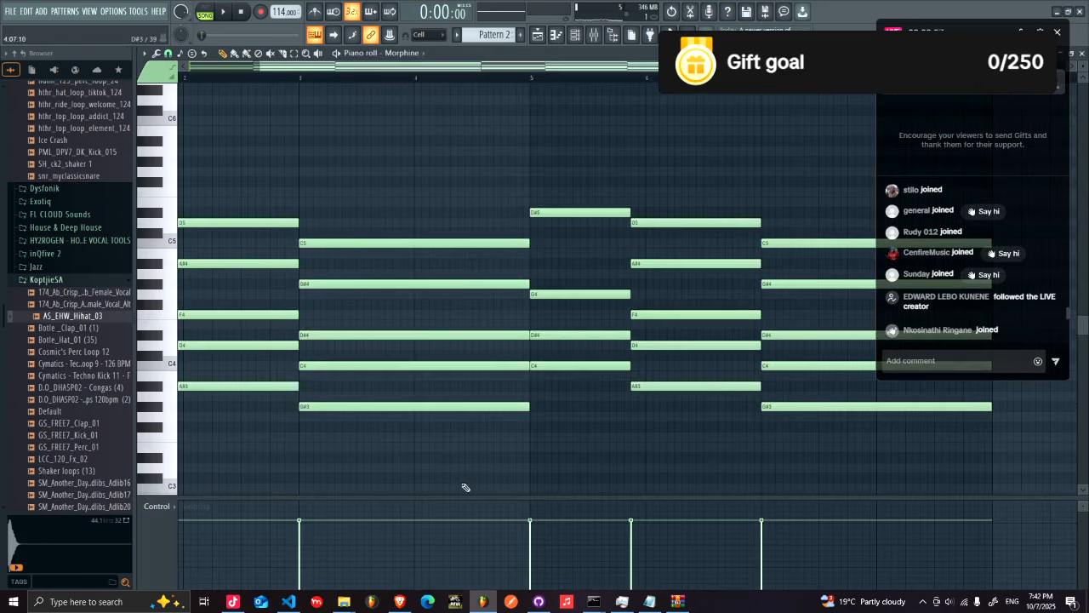
left_click(354, 495)
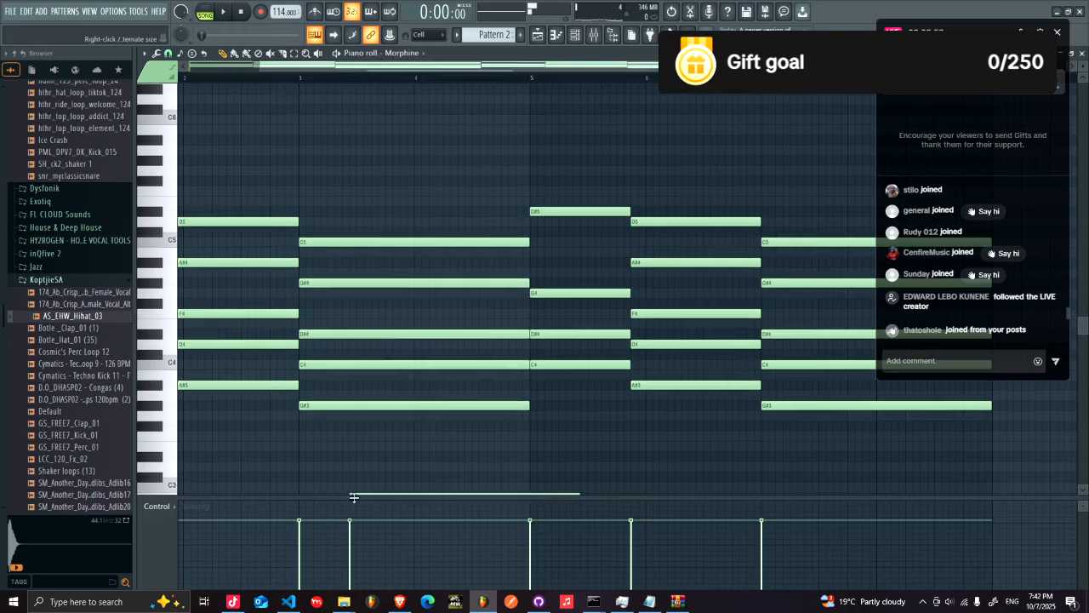
key("ctrl+z")
- Lower the velocity of all Morphine notes evenly across the eight bars and play the song
left_click_drag(757, 66, 685, 66)
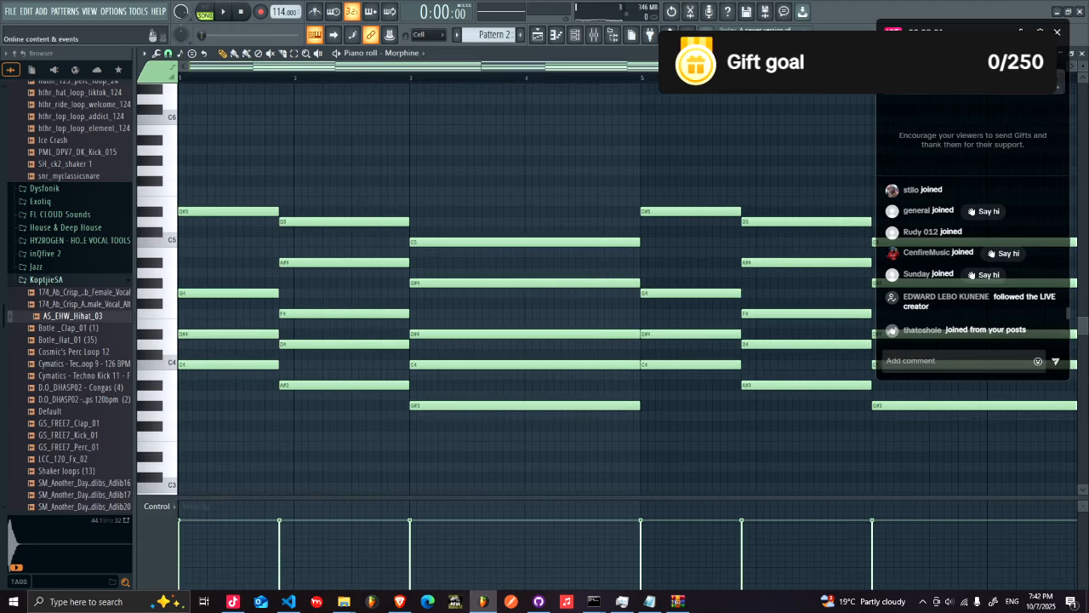
left_click_drag(758, 66, 1064, 66)
mouse_move(766, 552)
left_mouse_down()
mouse_move(423, 575)
mouse_move(174, 548)
left_mouse_up()
key("space")
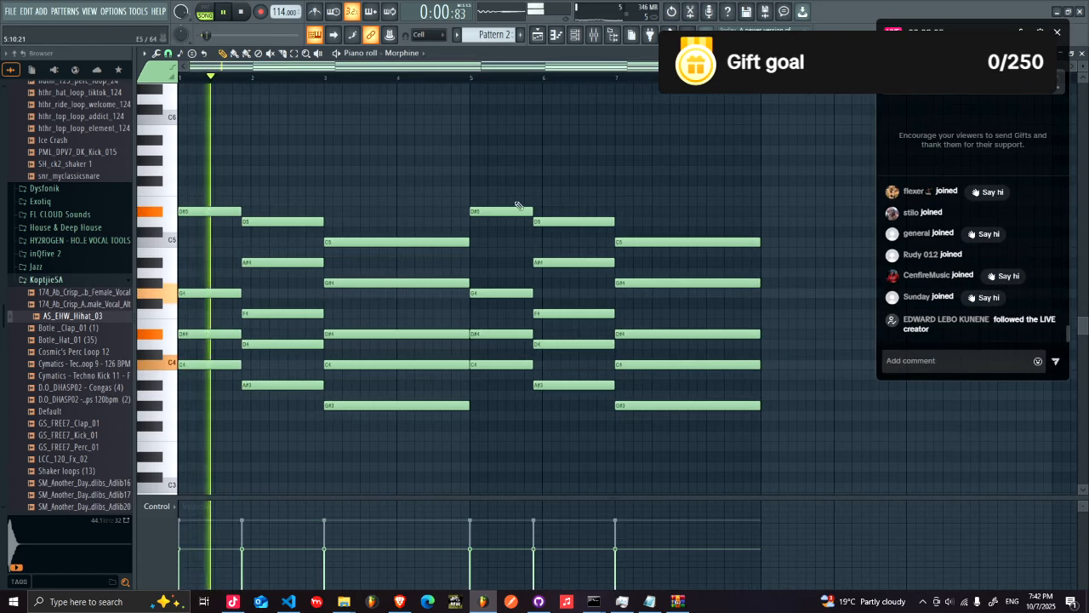
- Unmute the Lounge Lizard EP-4 channel and lower its volume to 30%, checking the blend during playback
left_click(589, 34)
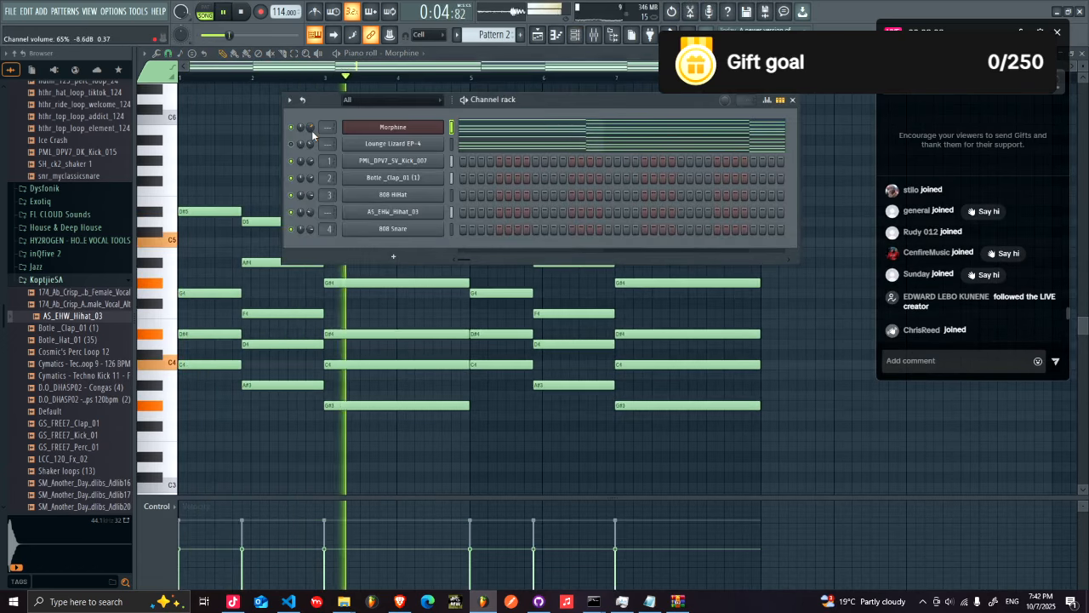
key("space")
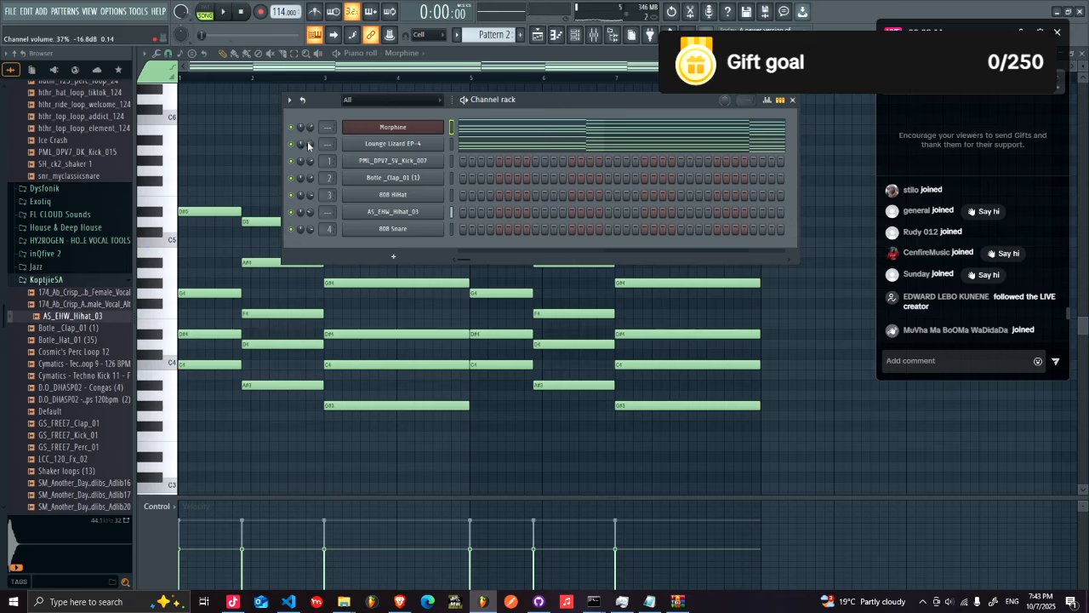
key("space")
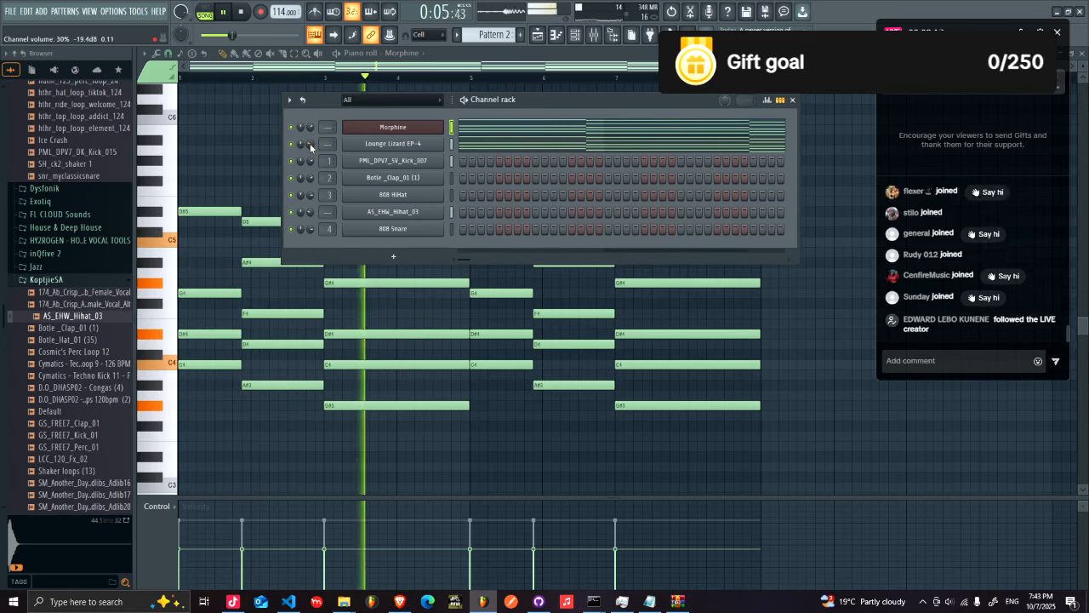
- Switch Lounge Lizard EP-4 to the Tine at 9 program in the Rhodes bank and set its Tone Bar to -4.0 dB
left_click(391, 145)
left_click(359, 266)
left_click(358, 268)
left_click(356, 267)
left_click(356, 267)
left_click(355, 266)
left_click(360, 266)
left_click(456, 289)
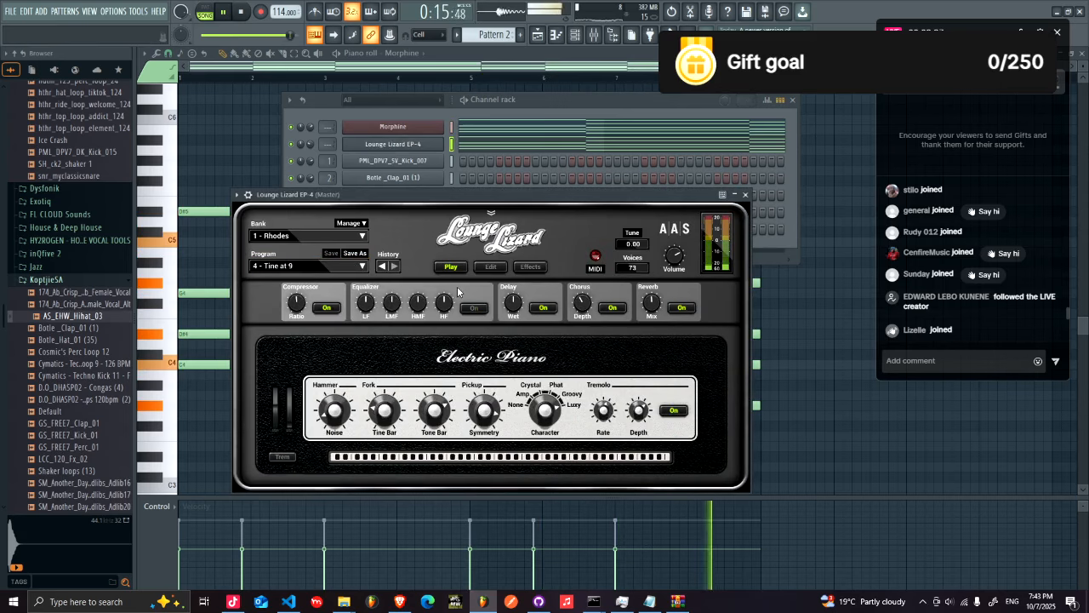
left_click_drag(435, 411, 435, 433)
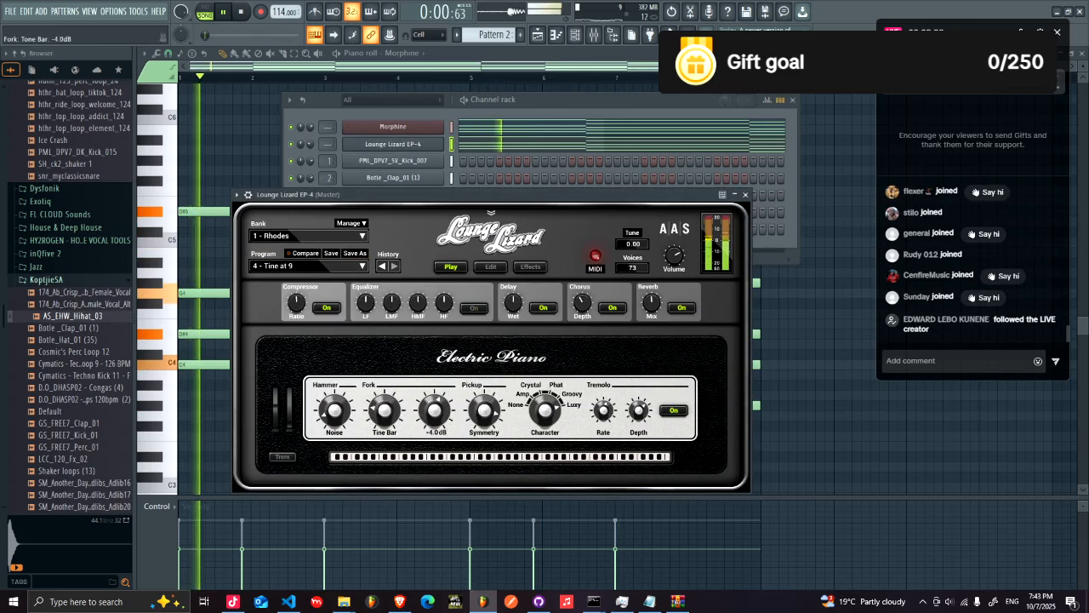
- Stop the song and copy the chord notes from the Lounge Lizard EP-4 channel for another instrument
left_click(482, 112)
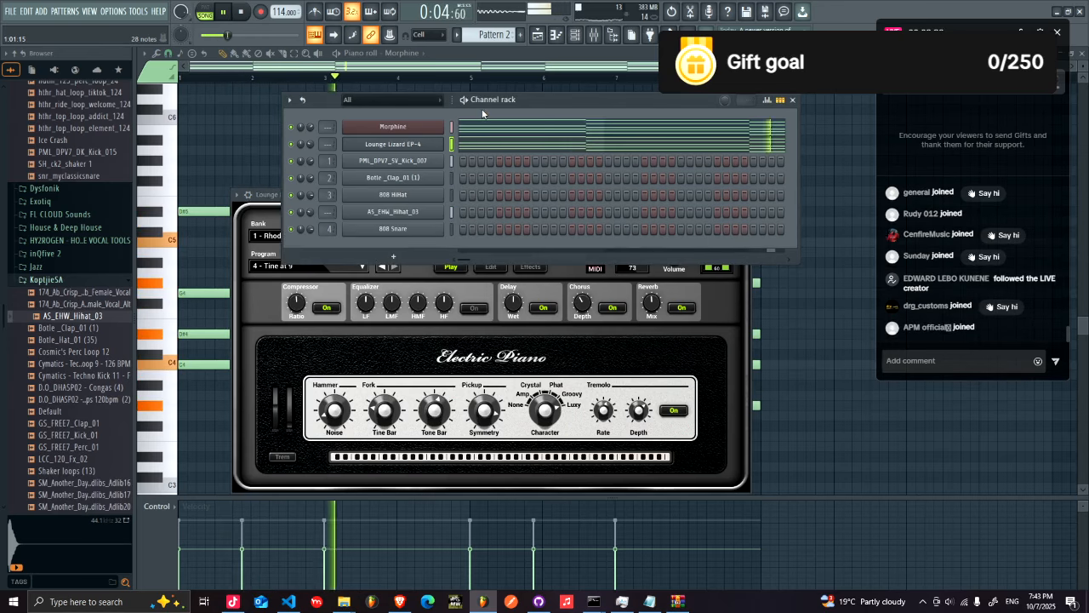
key("space")
right_click(425, 150)
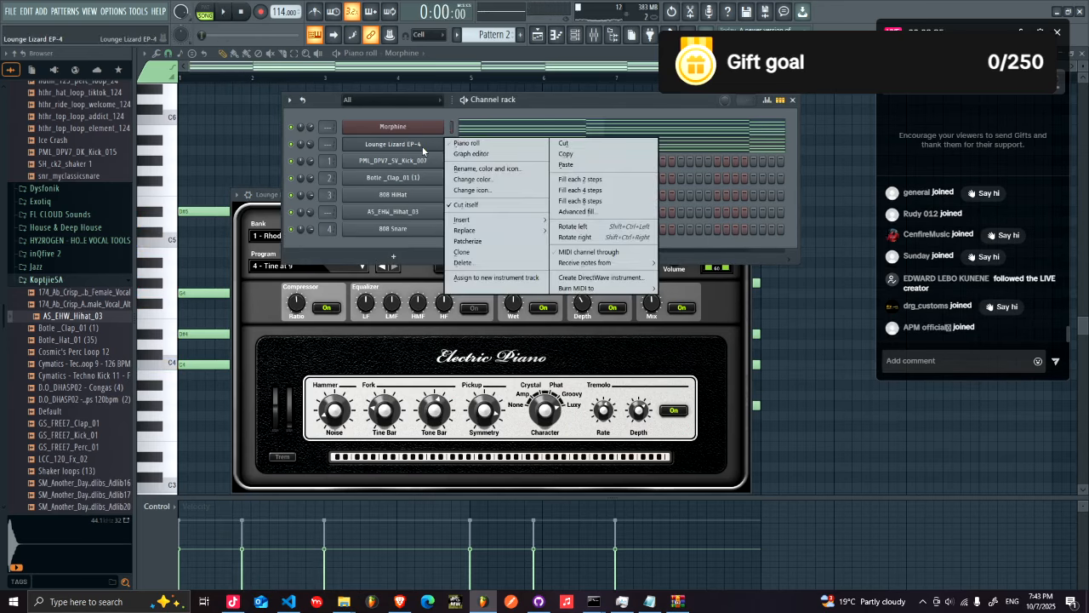
left_click(566, 154)
- Insert a reFX Nexus channel above Lounge Lizard EP-4 and load the PN Nexus Grandpiano preset from the Piano category
right_click(413, 147)
mouse_move(540, 224)
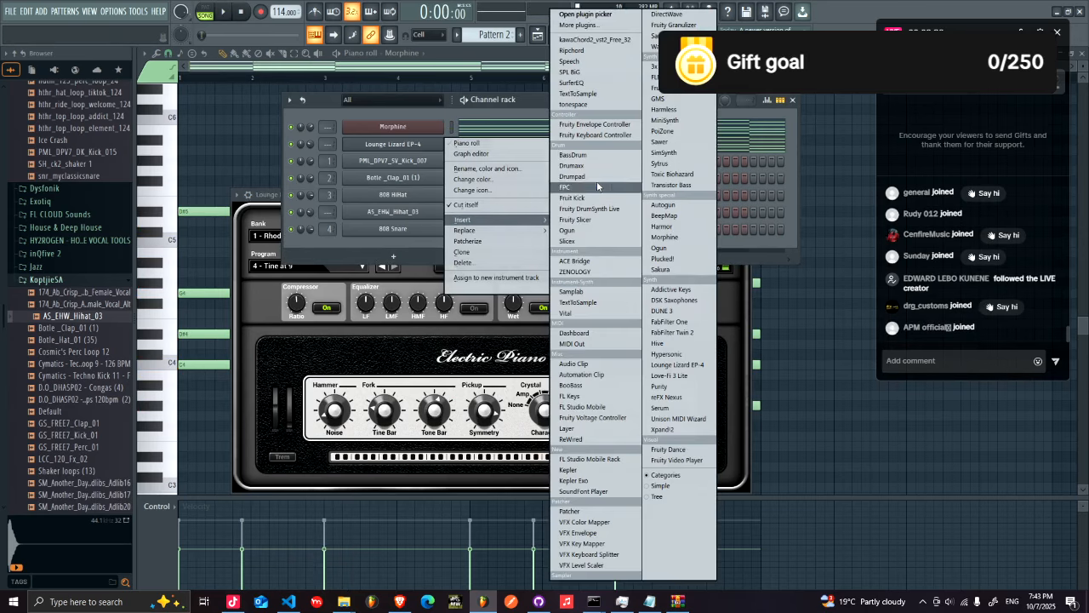
left_click(664, 397)
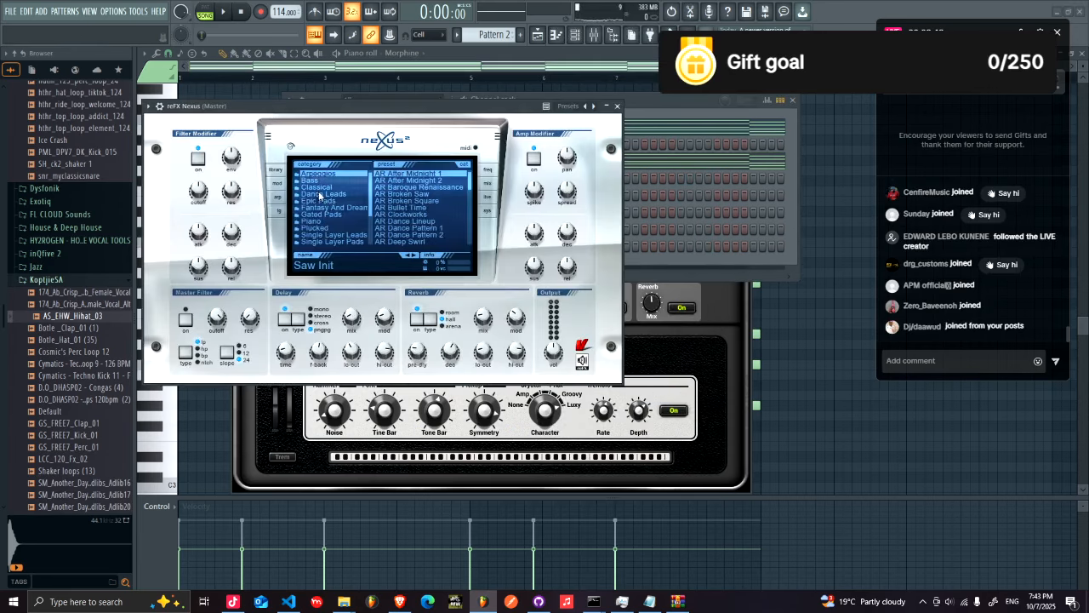
left_click(326, 230)
scroll(370, 239, "down", 4)
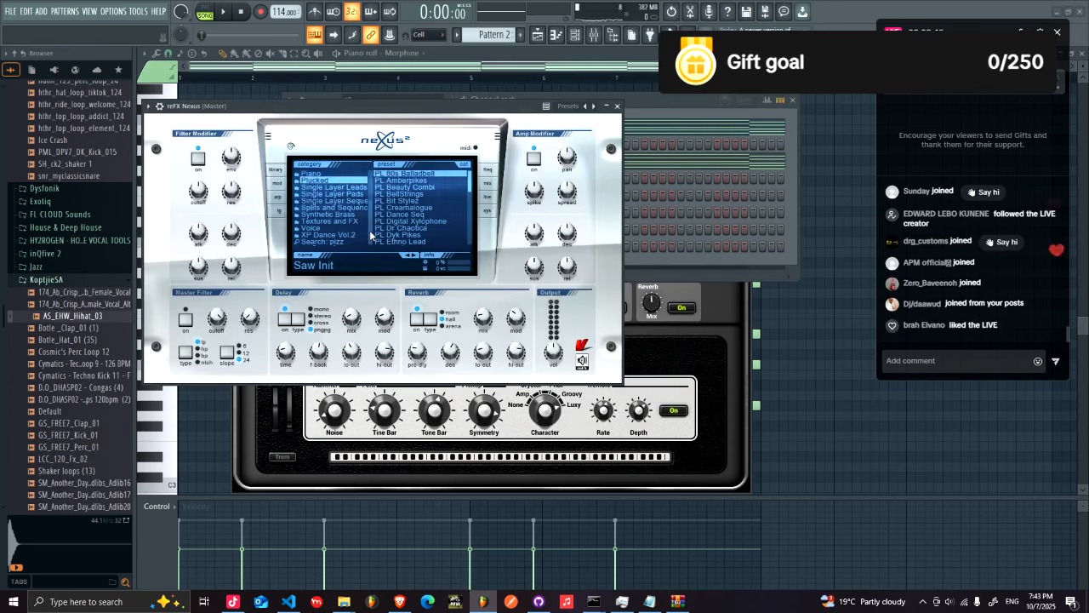
left_click(325, 195)
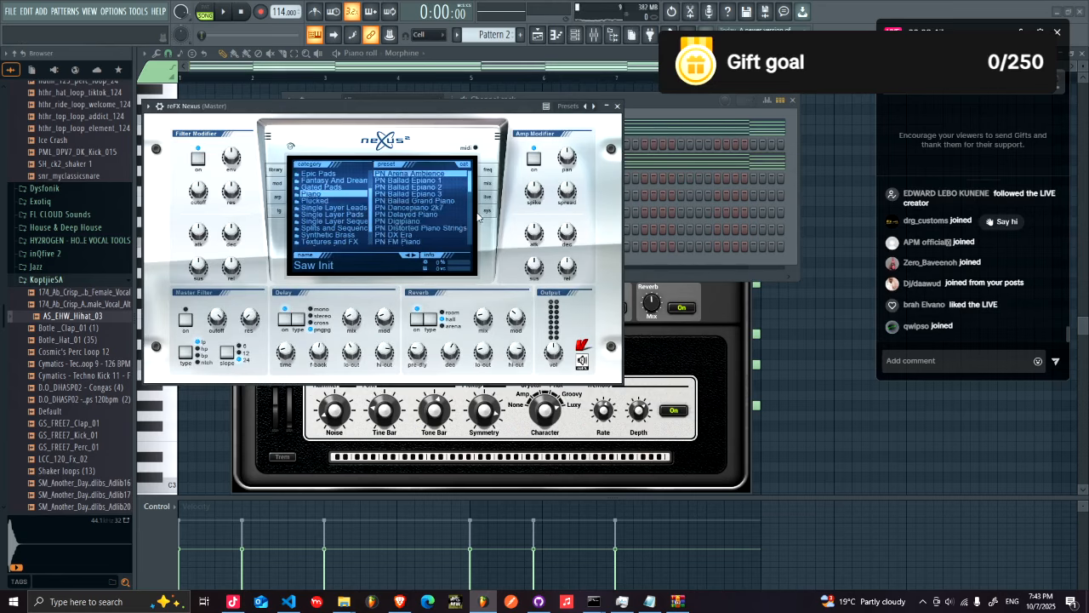
scroll(478, 215, "down", 4)
left_click(445, 214)
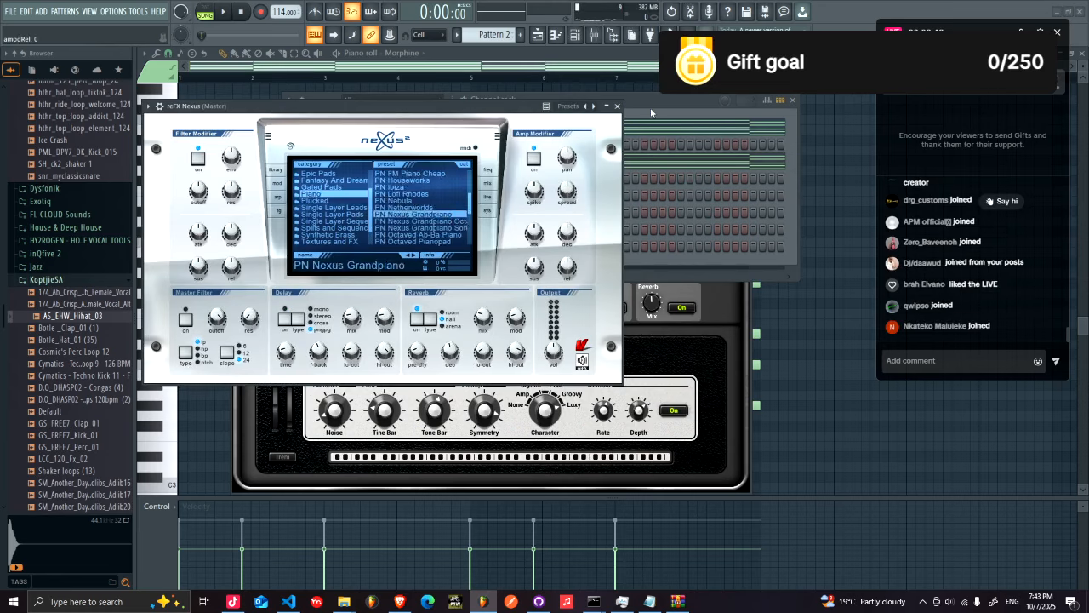
- Paste the copied chord notes into the reFX Nexus channel and lower its volume to 46% while checking the blend during playback
left_click(651, 112)
right_click(433, 143)
left_click(567, 166)
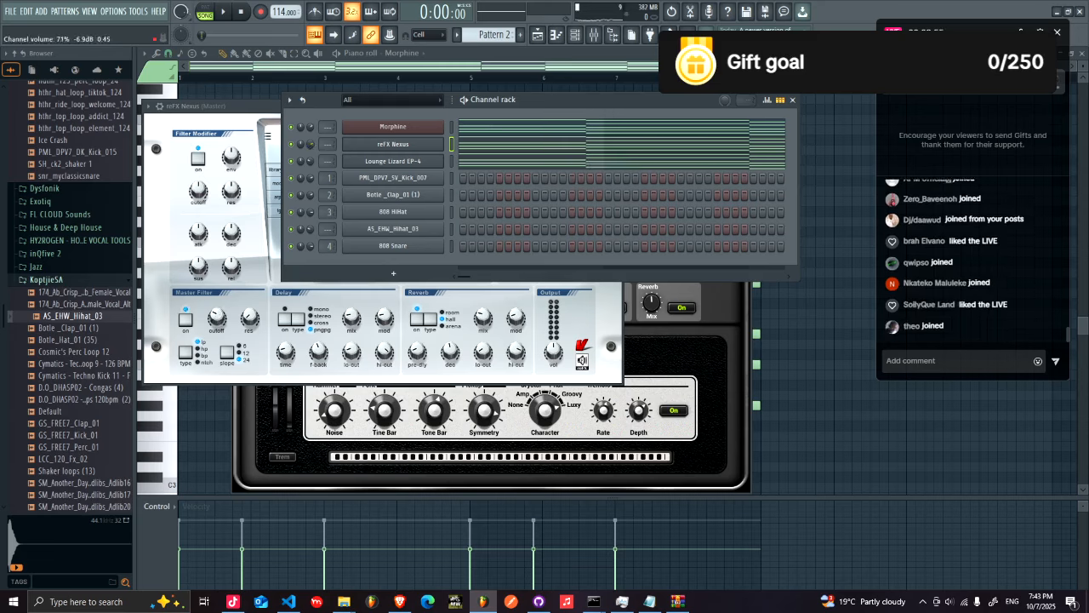
scroll(309, 145, "down", 3)
key("space")
scroll(309, 145, "down", 1)
scroll(309, 144, "down", 1)
scroll(309, 144, "down", 1)
scroll(309, 144, "up", 1)
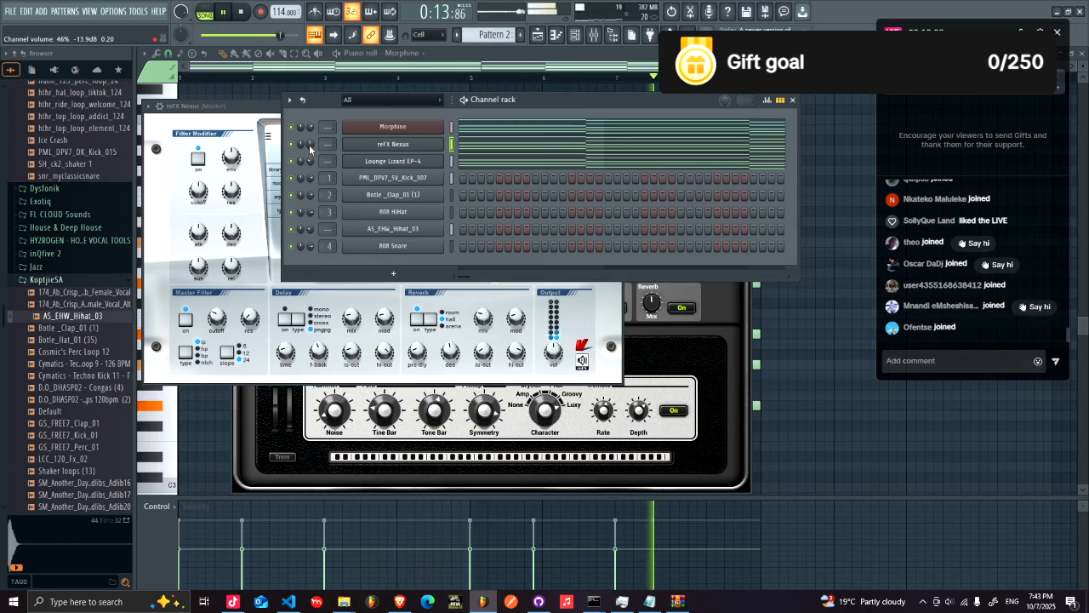
key("space")
- Insert a GMS channel above Morphine and load the Midnight 1 TE program from the Leads & Synths bank
right_click(375, 131)
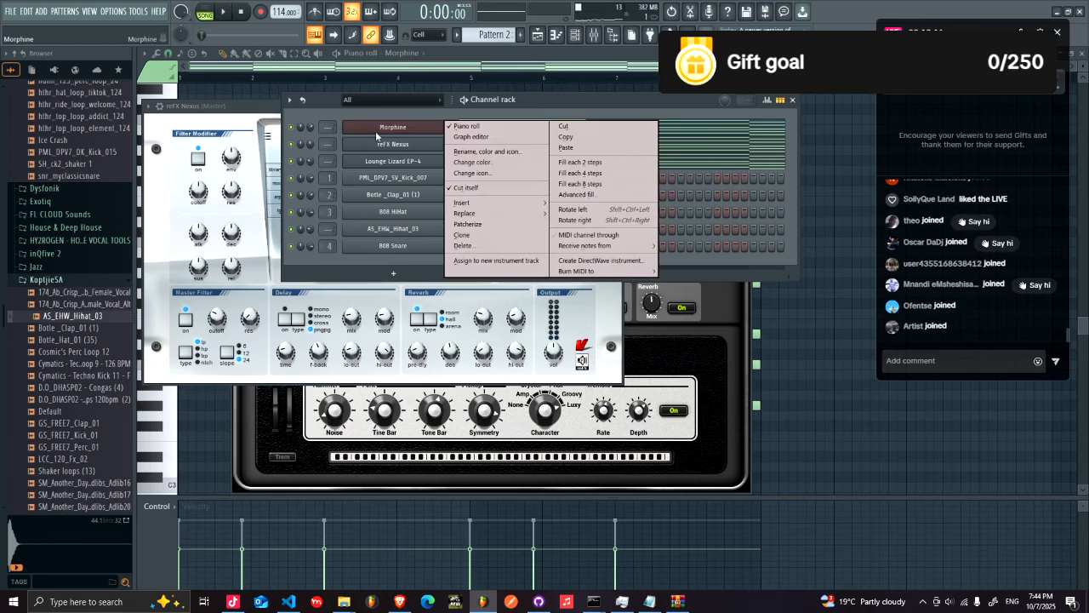
mouse_move(501, 207)
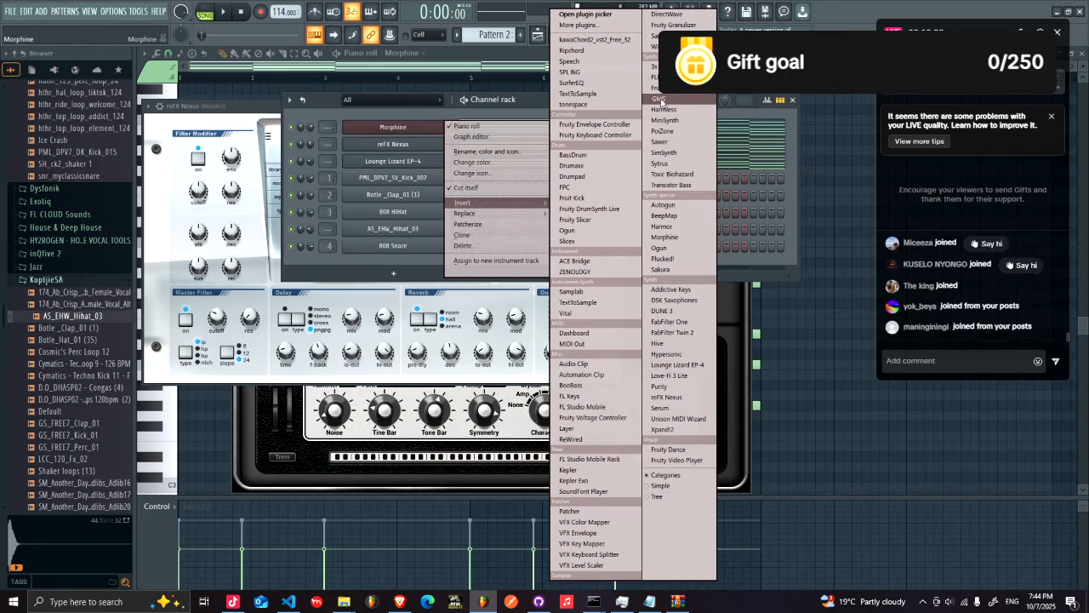
left_click(660, 99)
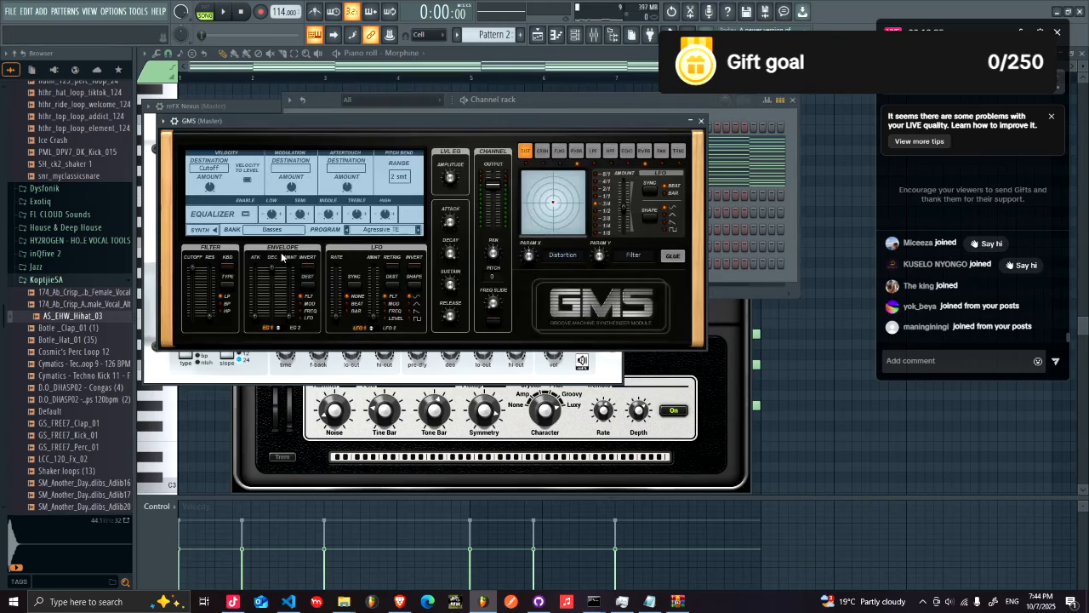
left_click(269, 229)
left_click(355, 236)
left_click(352, 215)
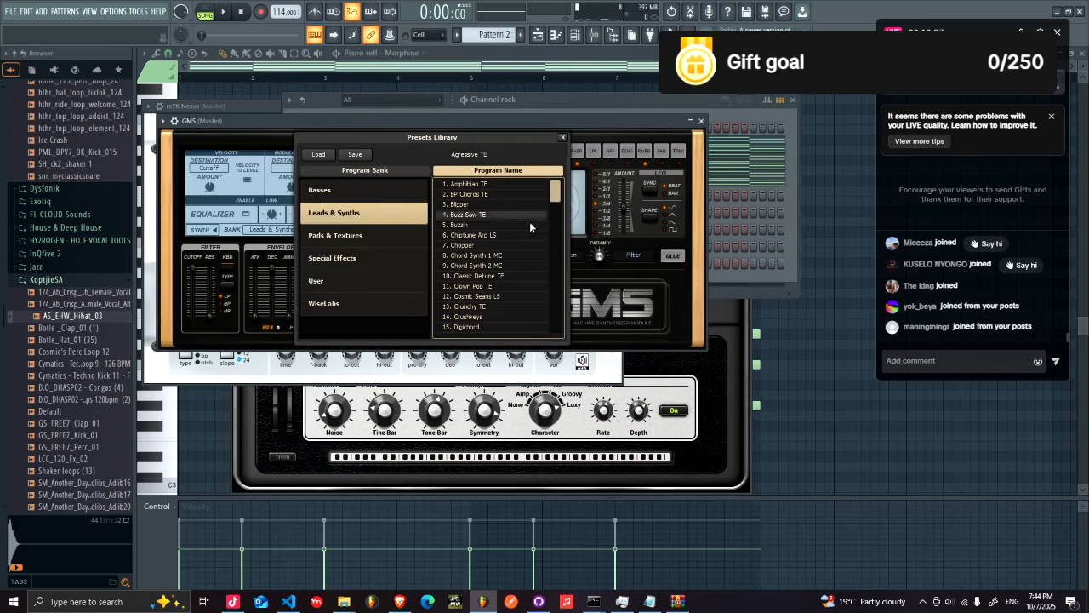
left_click_drag(557, 195, 569, 267)
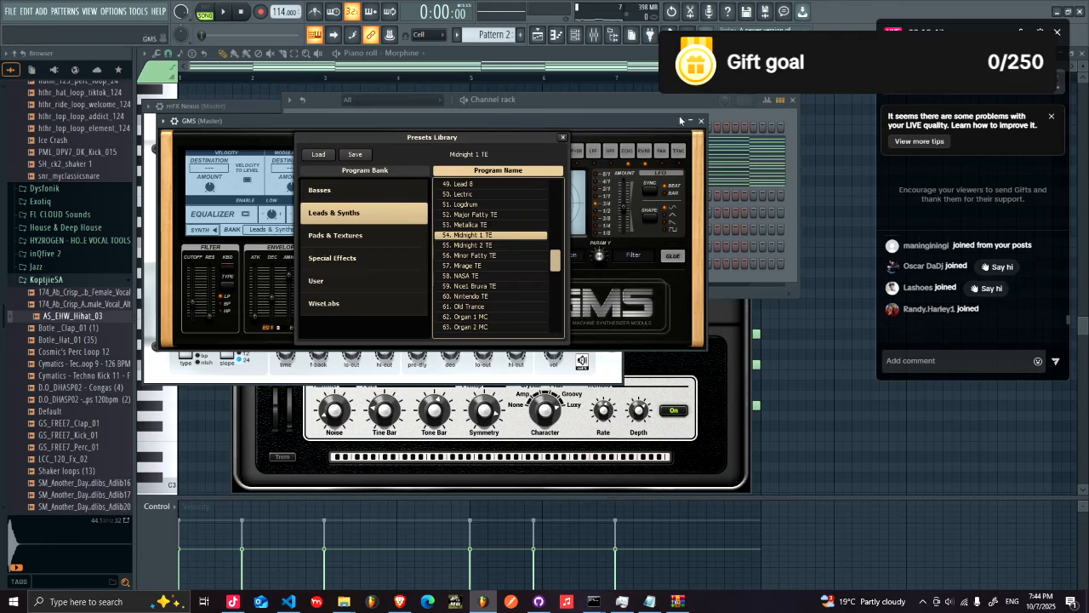
- Open the GMS piano roll and draw a G4 note in bar 1, shortened to one step
left_click(685, 109)
right_click(441, 128)
left_click(466, 126)
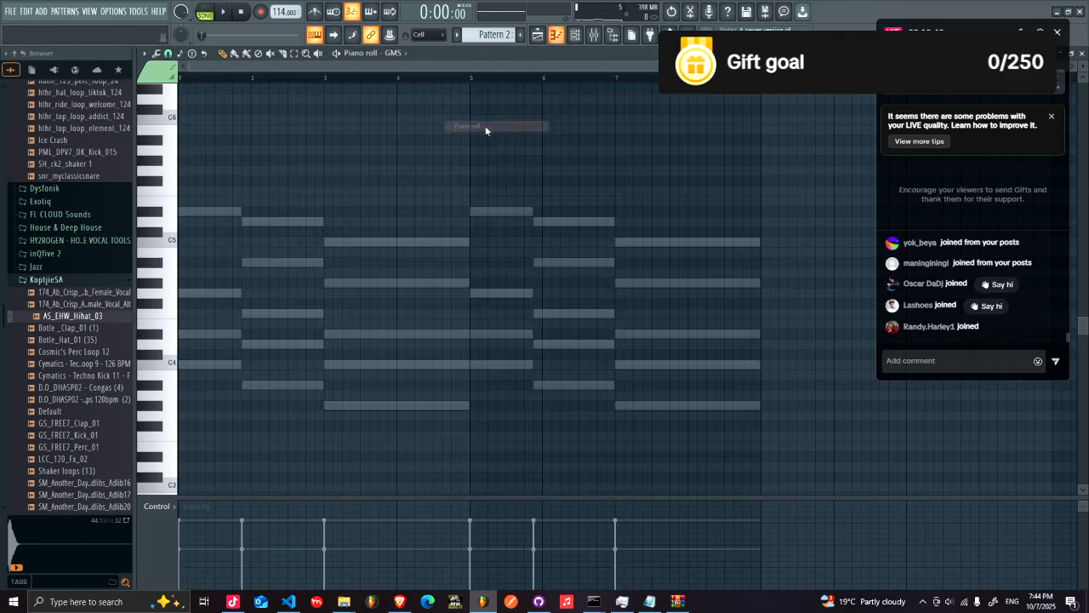
left_click_drag(974, 33, 953, 109)
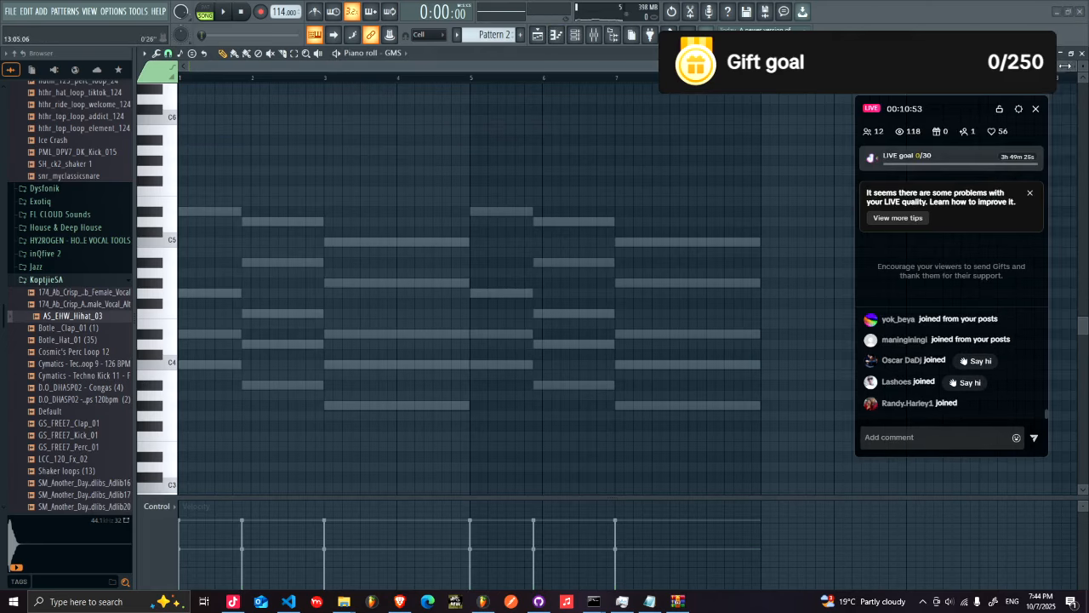
scroll(203, 297, "up", 4)
left_click(199, 293)
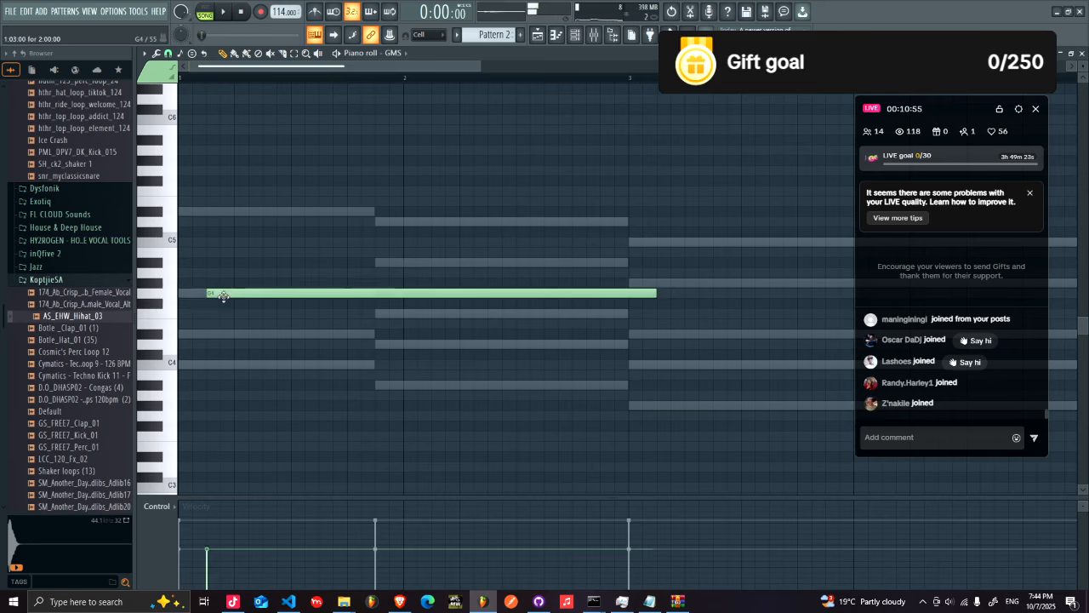
left_click_drag(656, 293, 182, 318)
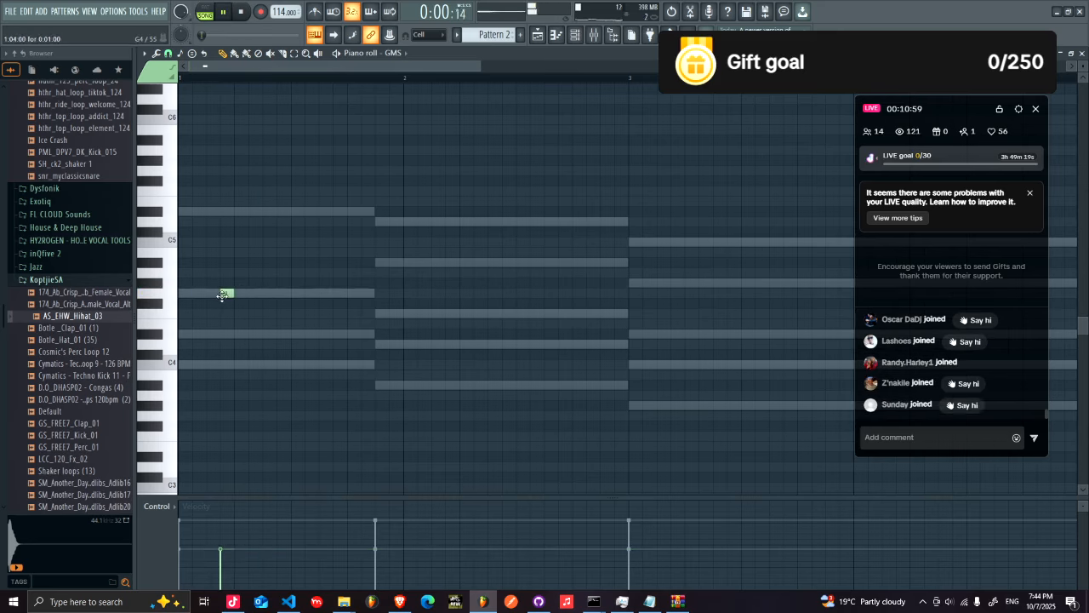
- Arrange one-step D#4, F4 and G4 notes as a rising melody in bar 1 of GMS, checking it during playback
left_click(213, 334)
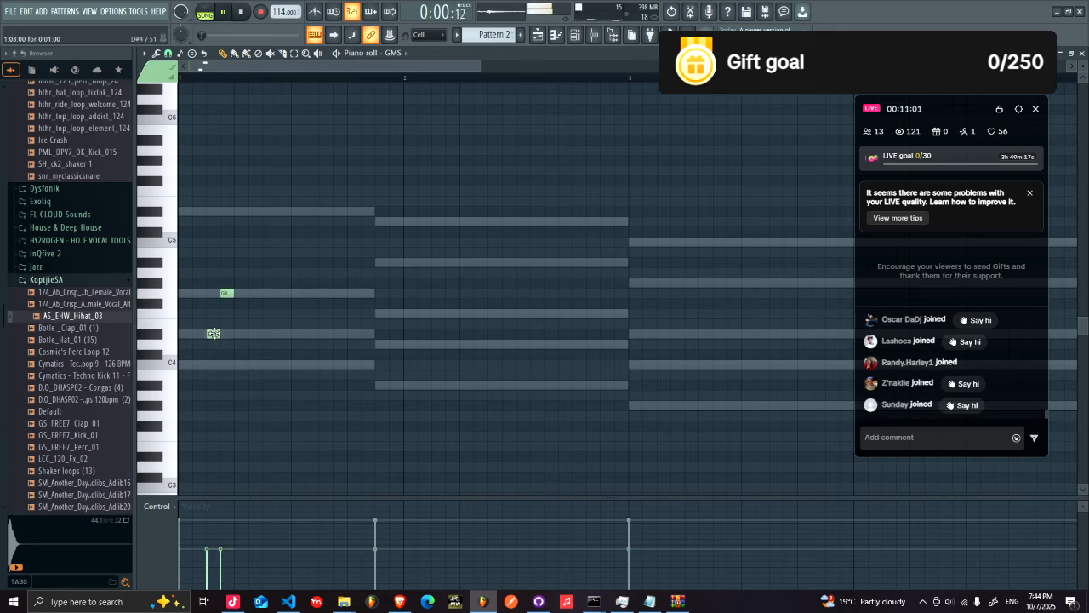
left_click_drag(224, 294, 254, 294)
key("space")
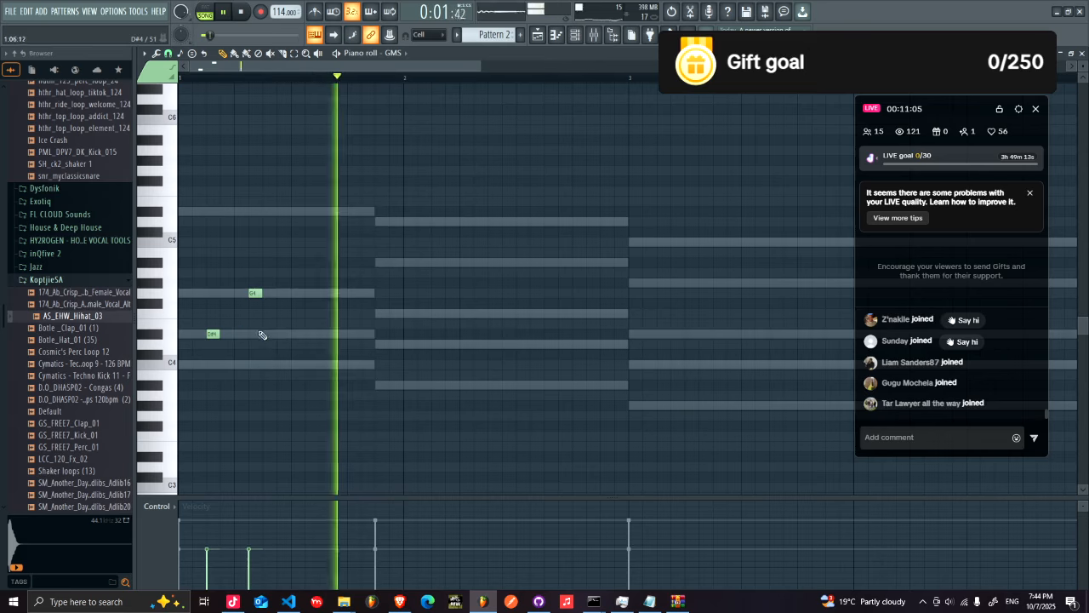
left_click(239, 365)
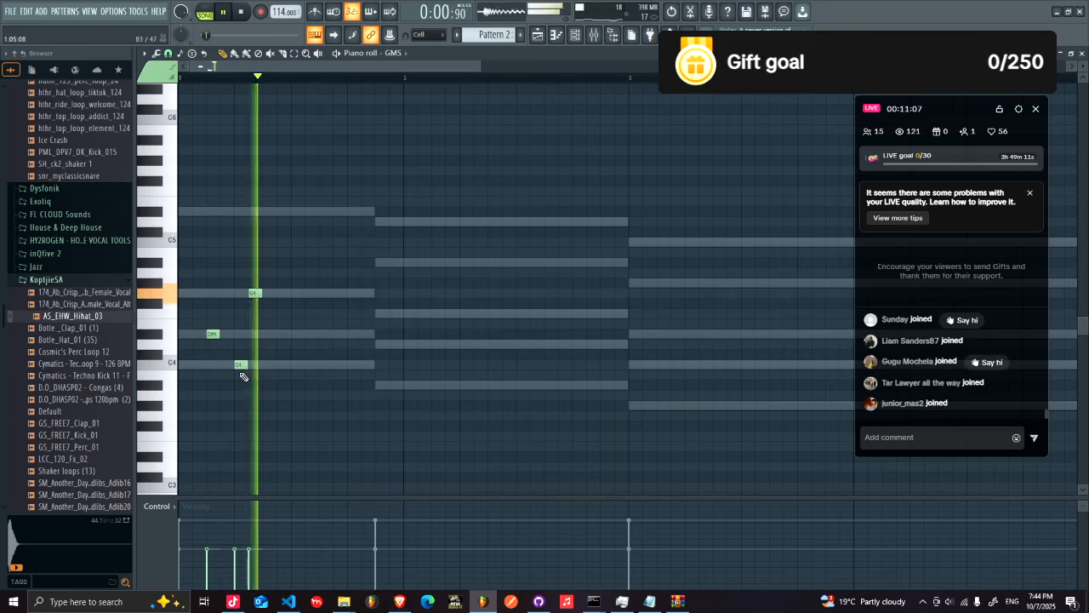
left_click_drag(241, 366, 267, 293)
left_click(253, 303)
key("space")
right_click(255, 293)
key("space")
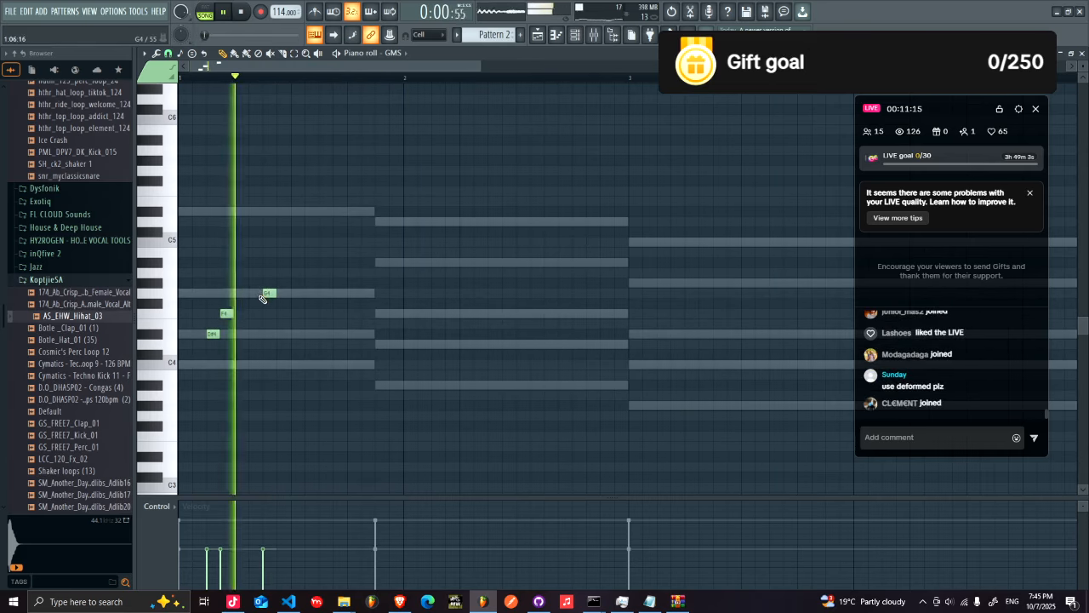
- Add another one-step G4 near the end of bar 1 and try a copy of the melody phrase right behind it
left_click_drag(312, 268, 208, 341)
mouse_move(354, 278)
left_mouse_down()
mouse_move(335, 299)
mouse_move(354, 291)
left_mouse_up()
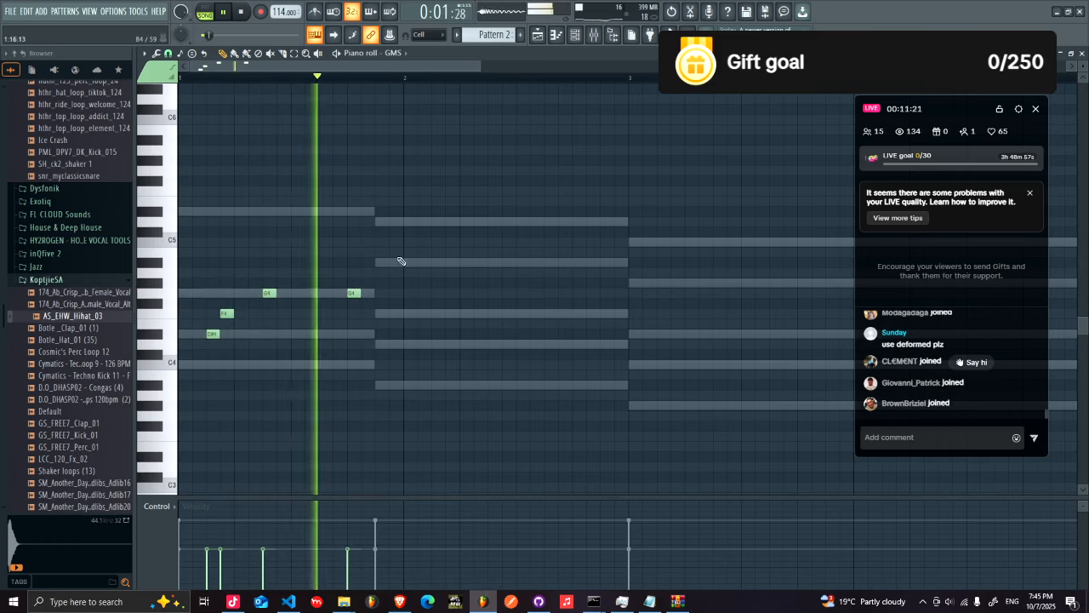
left_click_drag(351, 290, 365, 290)
left_click_drag(486, 218, 390, 324)
key("space")
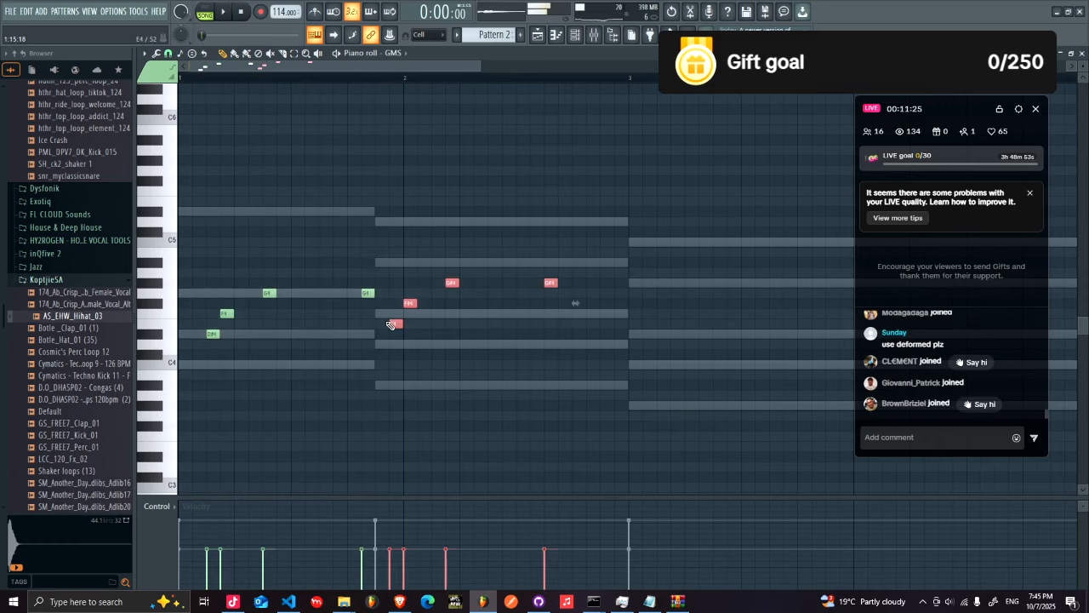
- Duplicate the one-bar D#4, F4 and G4 melody phrase until it fills all eight bars of GMS
left_click_drag(466, 247, 179, 369)
left_click_drag(439, 335, 439, 334)
key("space")
left_click(618, 252)
left_click_drag(700, 219, 664, 320)
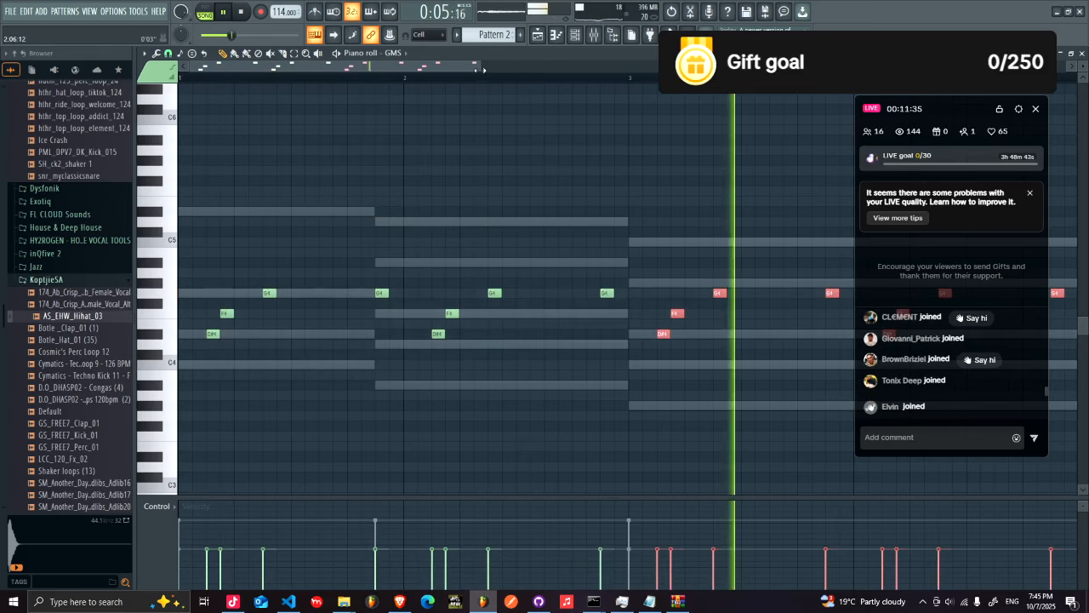
scroll(511, 290, "down", 3)
left_click_drag(627, 207, 554, 317)
left_click(566, 291, "ctrl")
- Add an A#4 note late in bar 6 and a C5 note late in bar 8 of the GMS melody, and stop playback
left_click(698, 264)
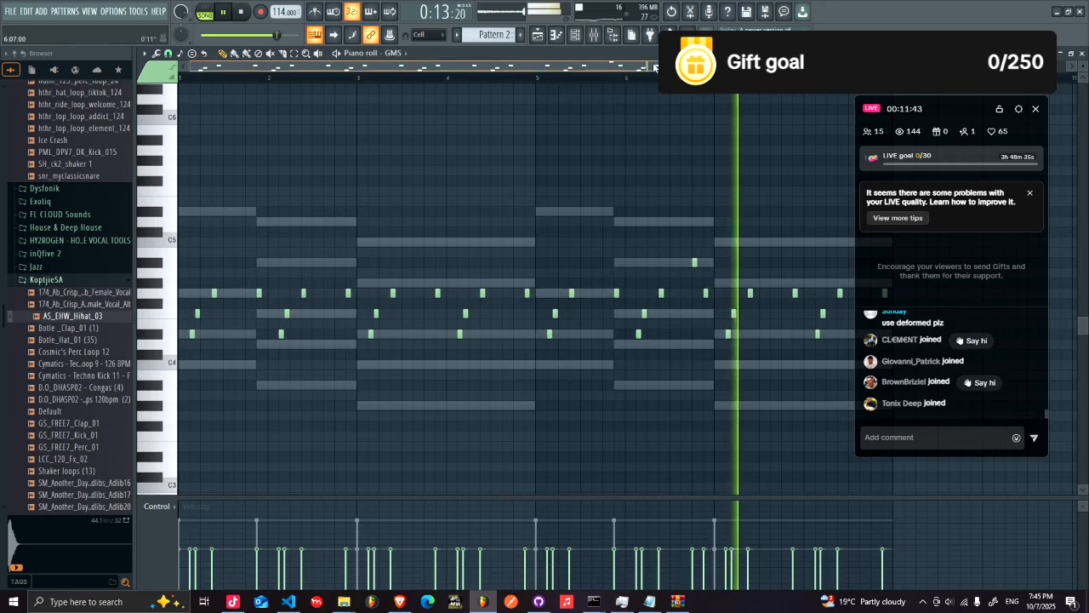
left_click_drag(654, 68, 732, 68)
left_click(732, 242)
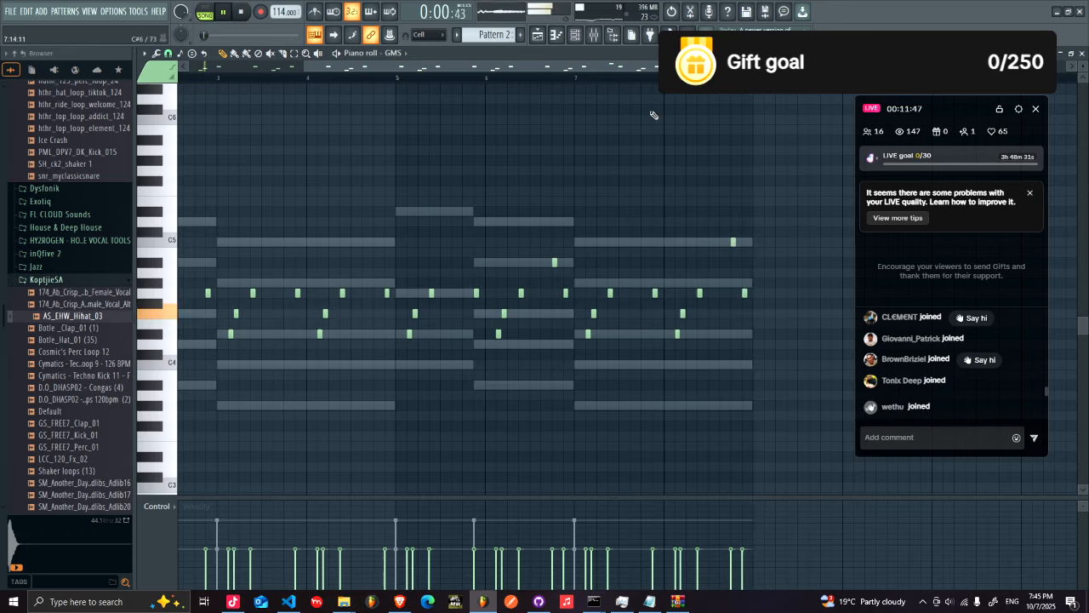
left_click(576, 35)
key("space")
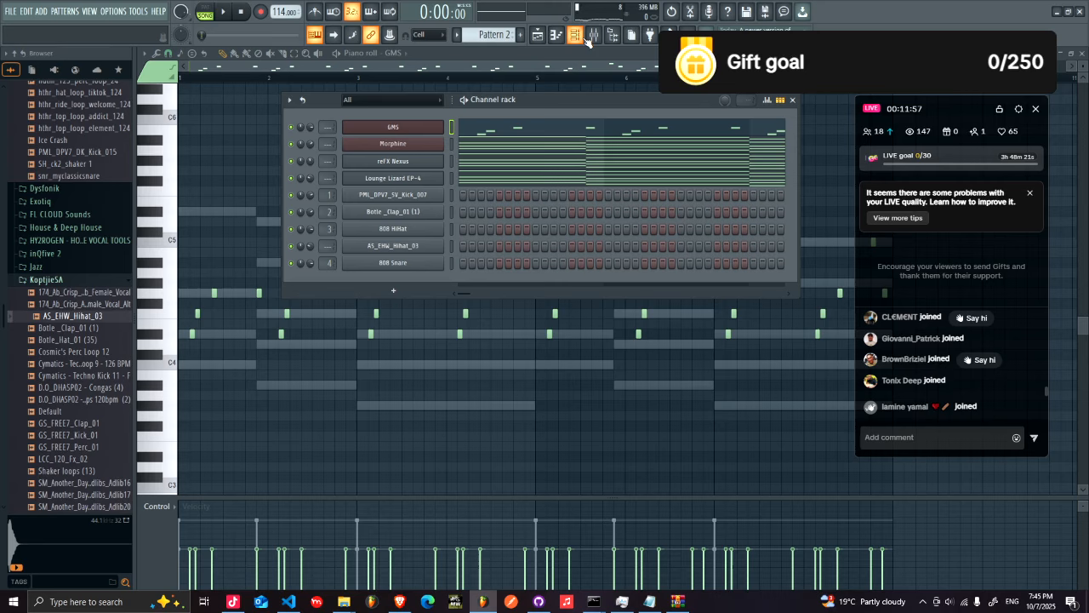
- Insert a second reFX Nexus channel between Morphine and the existing reFX Nexus in the channel rack
right_click(420, 134)
right_click(416, 160)
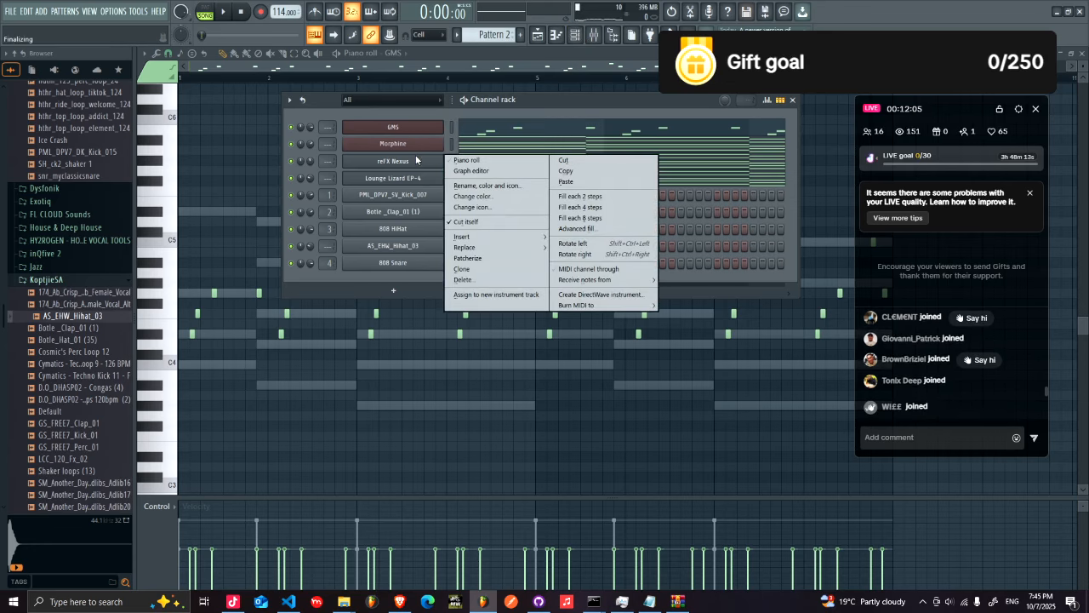
mouse_move(491, 236)
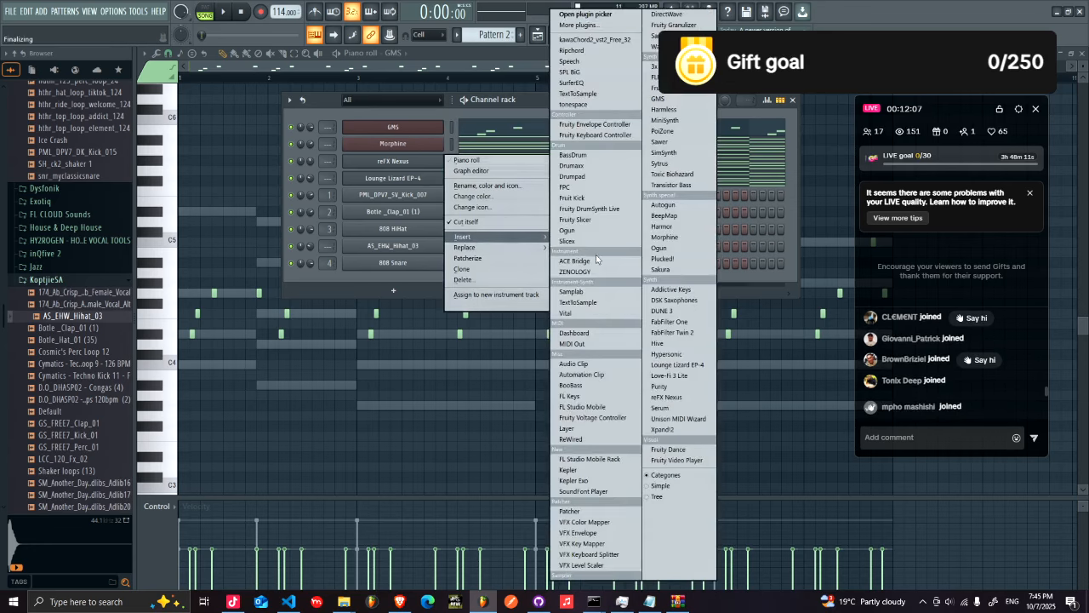
left_click(670, 397)
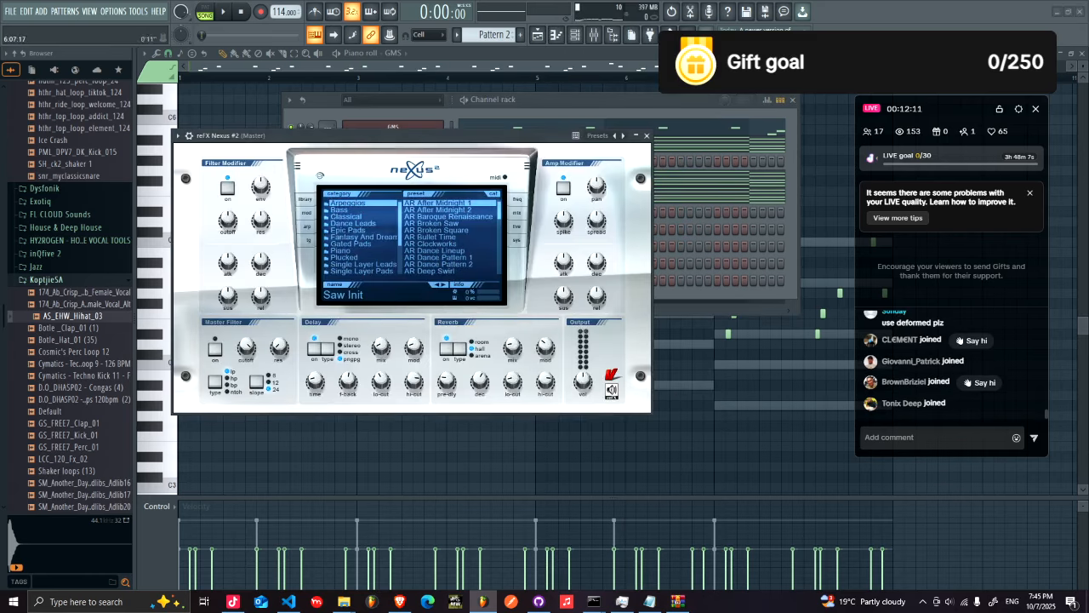
left_click(615, 115)
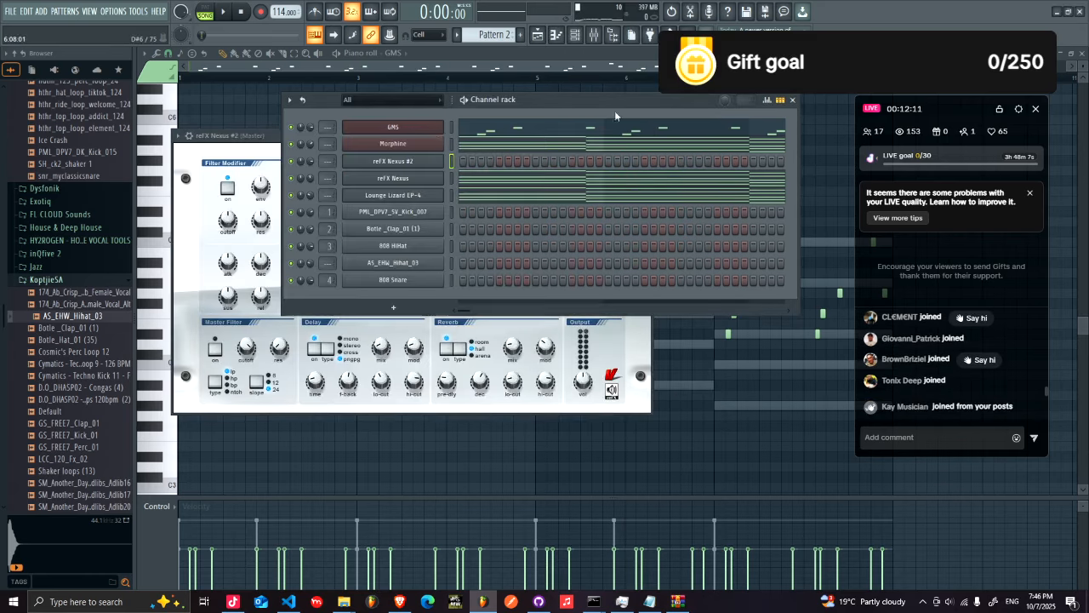
- Copy the chord notes from the Morphine channel and paste them into reFX Nexus #2
right_click(429, 146)
left_click(626, 155)
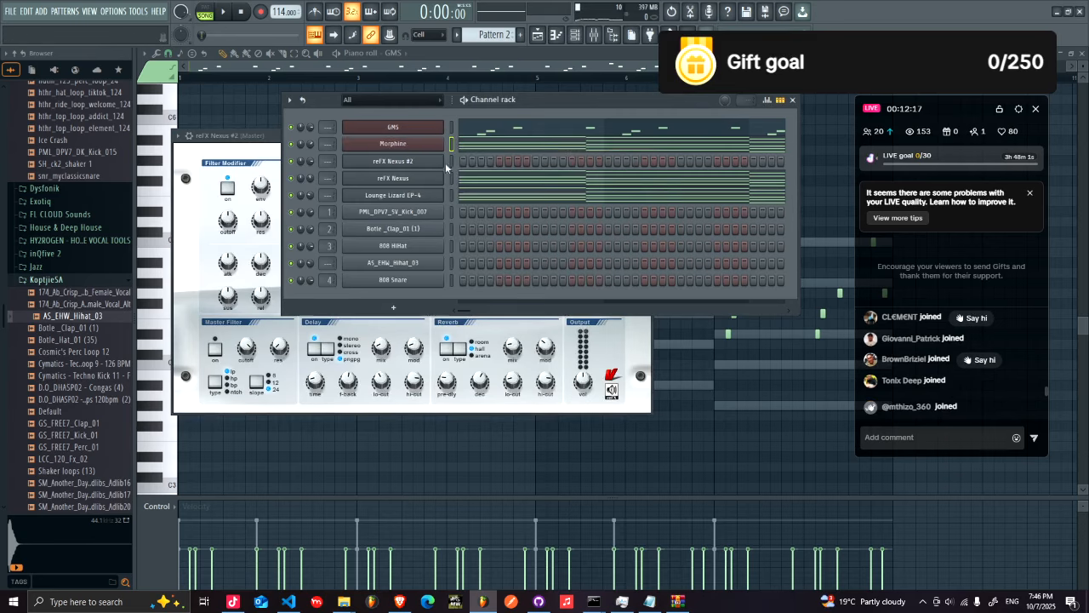
right_click(432, 161)
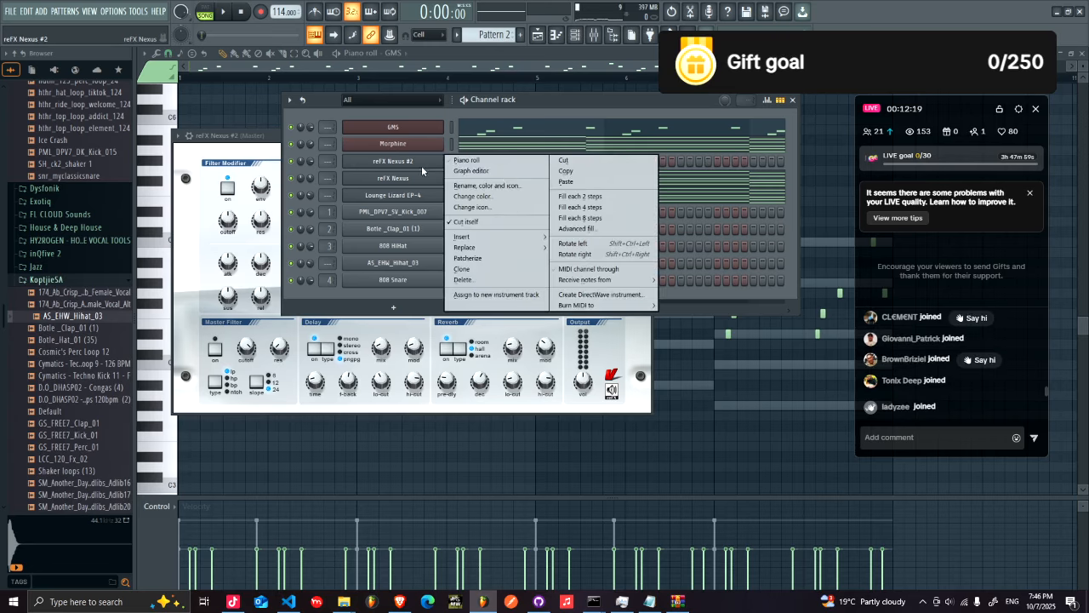
left_click(626, 178)
- Load the PD Chillpad 1 preset from the Single Layer Pads category in reFX Nexus #2
left_click(432, 168)
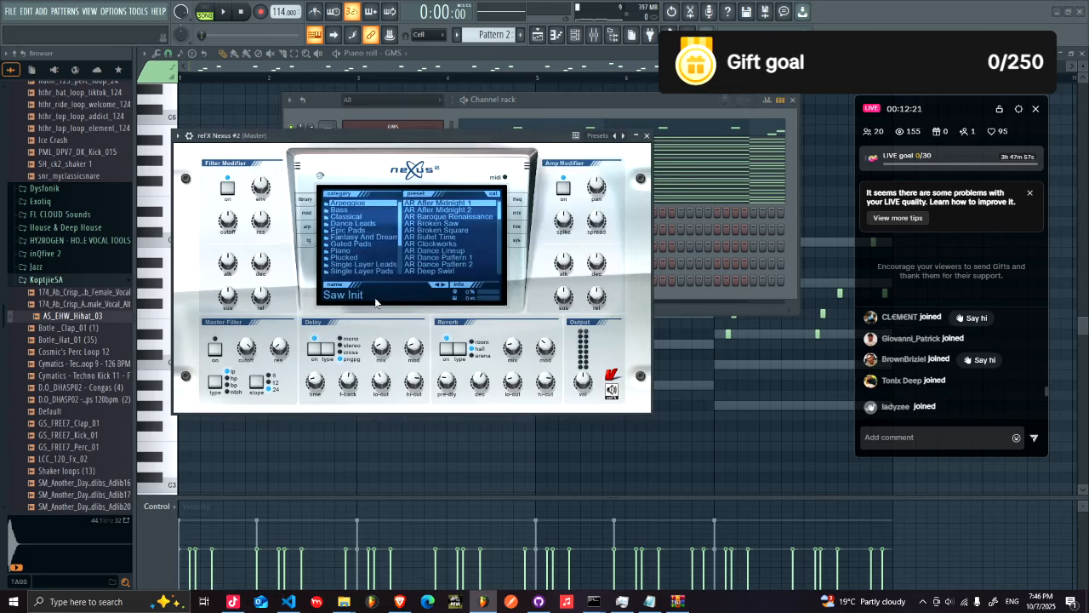
left_click(400, 266)
left_click(386, 224)
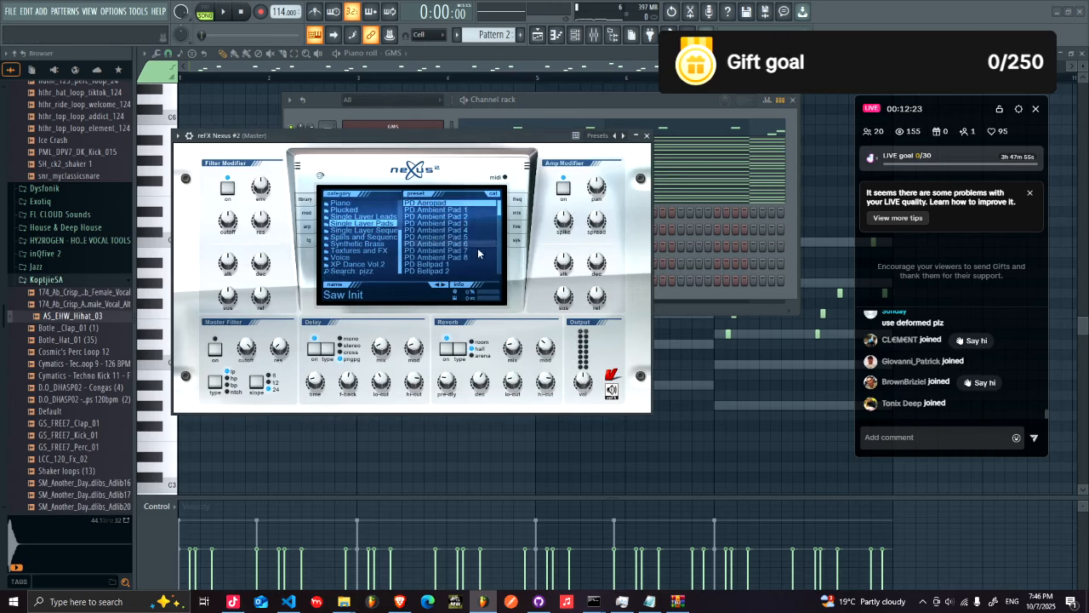
left_click(499, 265)
left_click(500, 267)
left_click(499, 269)
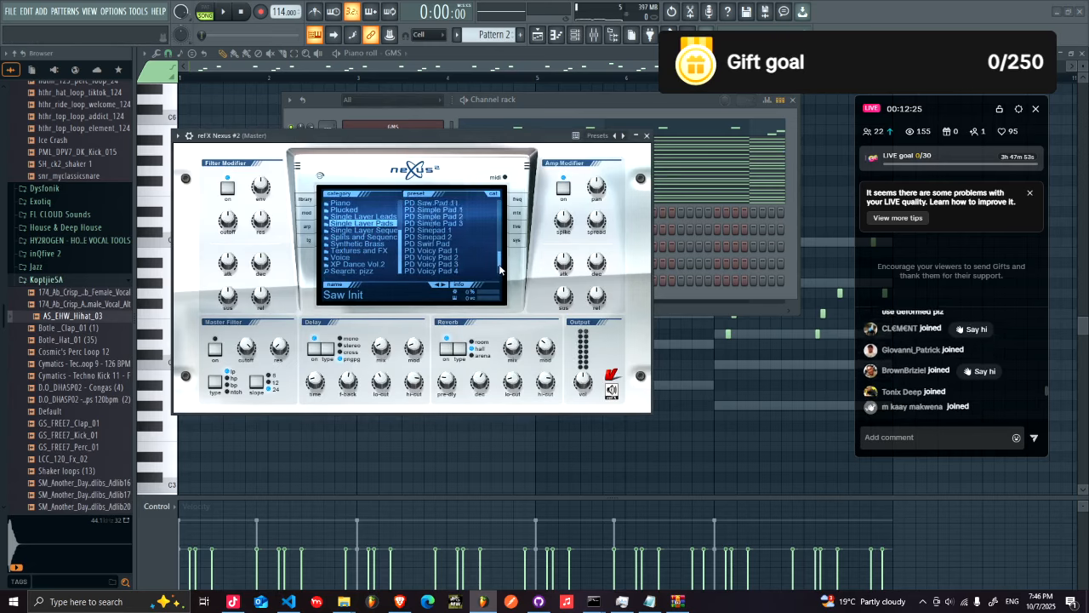
left_click_drag(499, 274, 501, 232)
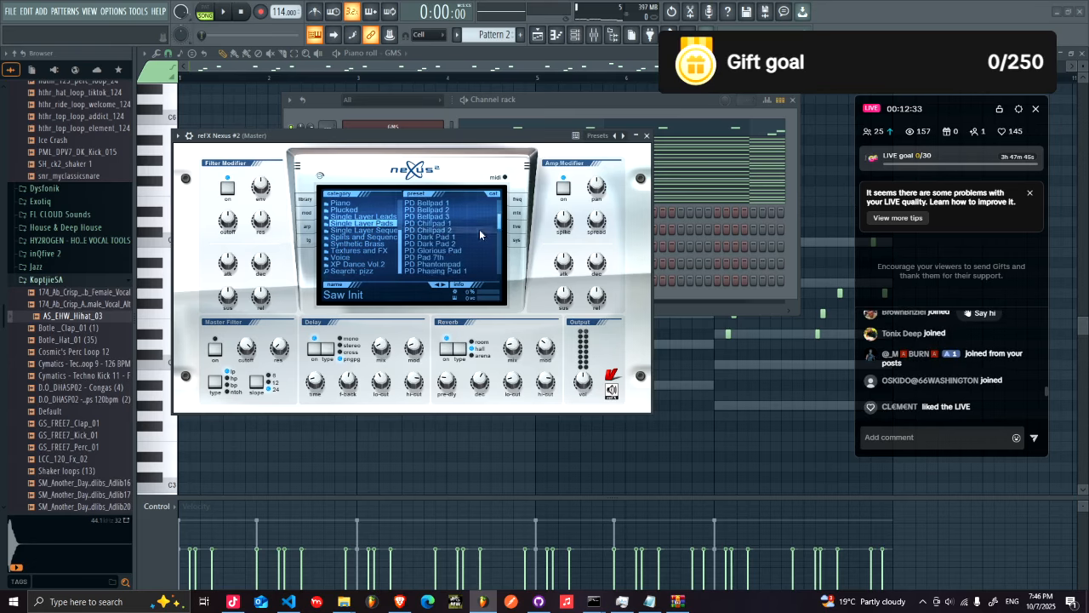
left_click(445, 224)
- Play the pattern and lower the reFX Nexus #2 channel volume to about 31%, then stop playback
left_click(468, 103)
key("space")
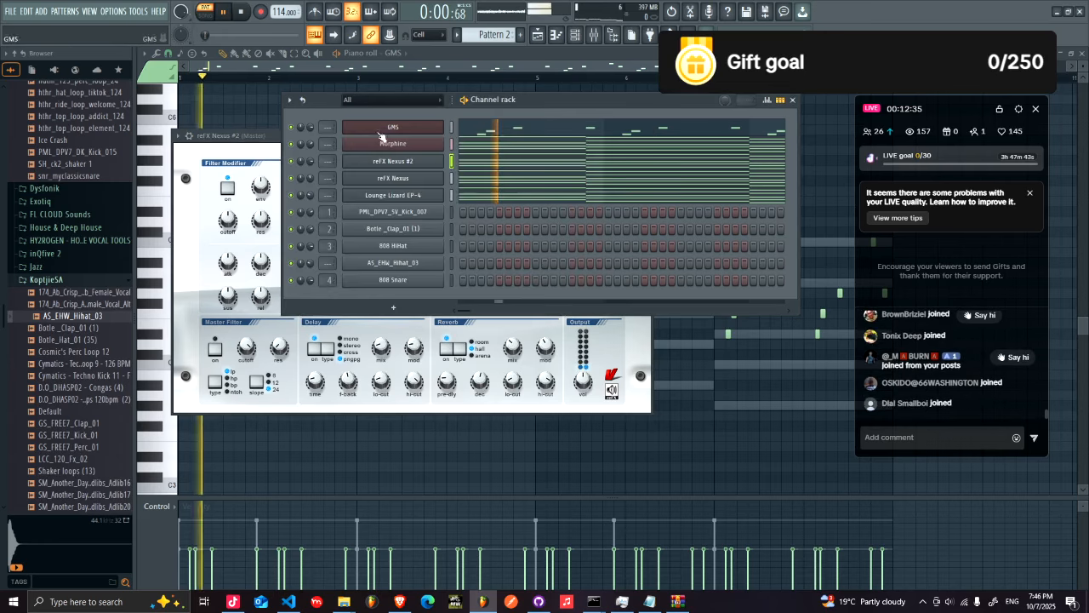
left_click_drag(310, 161, 310, 170)
scroll(310, 162, "down", 3)
left_click(205, 13)
key("space")
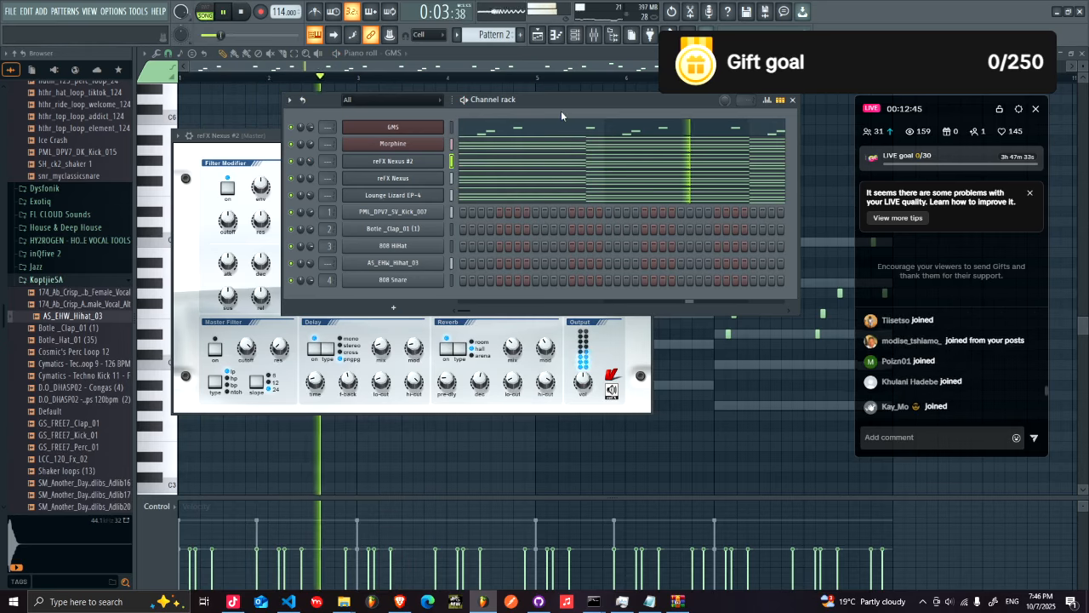
scroll(311, 161, "down", 3)
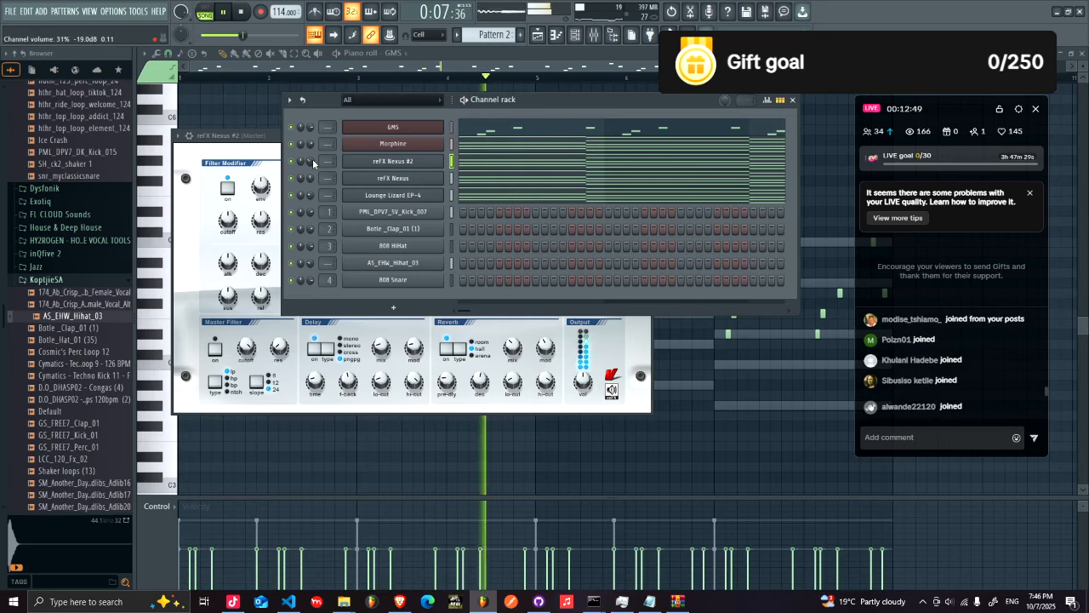
key("space")
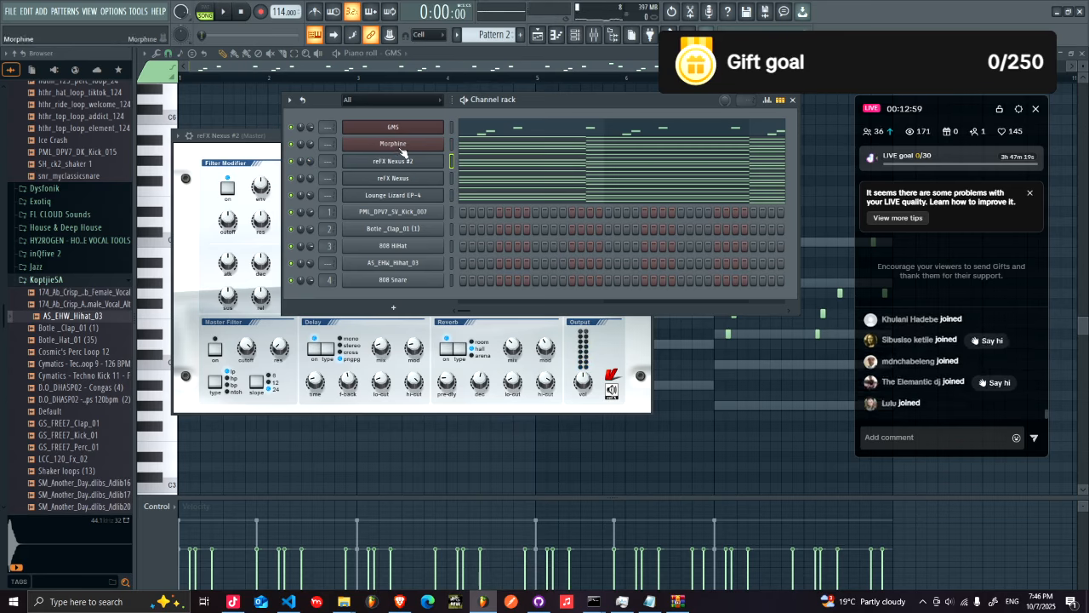
right_click(441, 141)
mouse_move(539, 227)
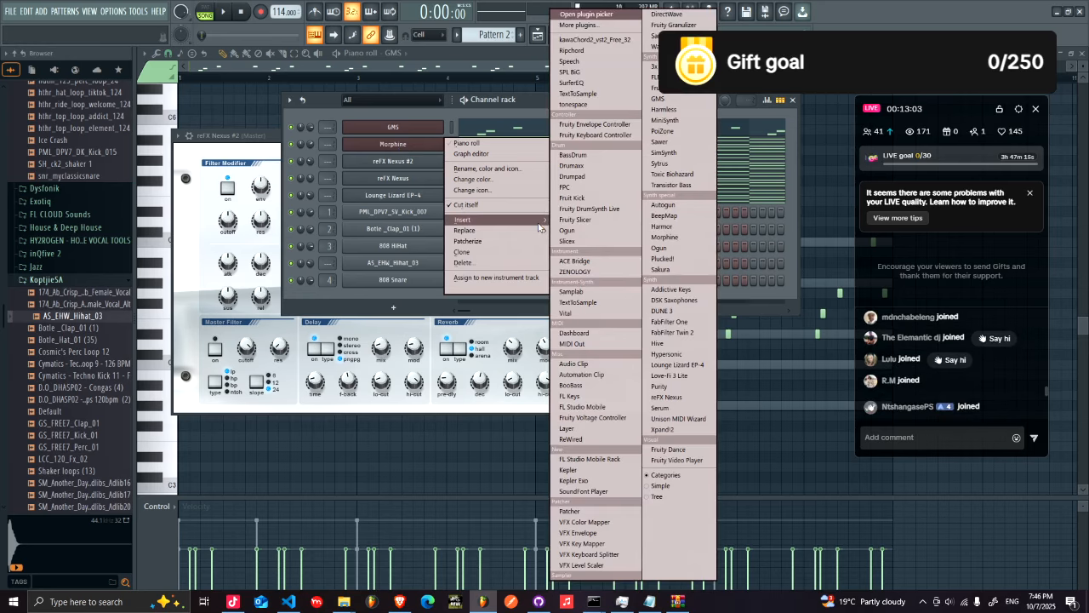
right_click(408, 165)
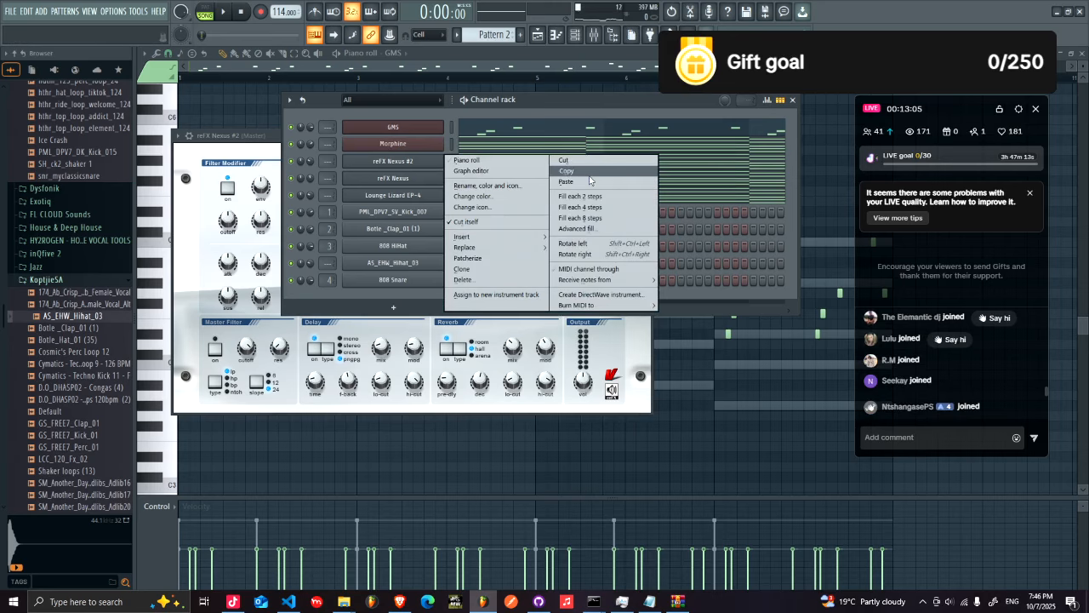
left_click(589, 176)
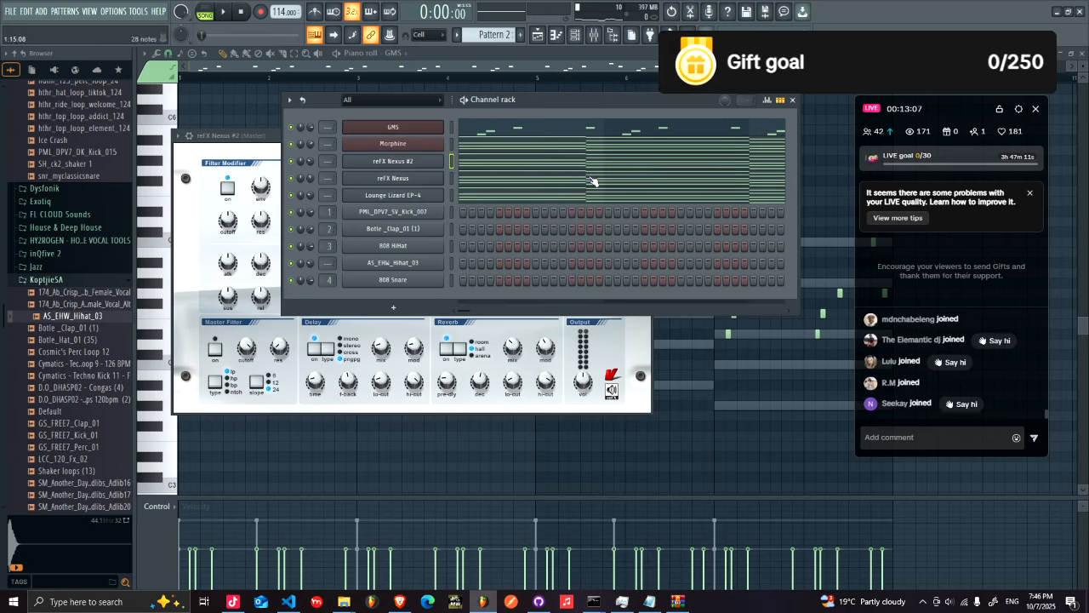
- Insert a FLEX channel between reFX Nexus and Lounge Lizard EP-4, and load the 70s Bounce preset from Arksun Cityscape
right_click(414, 196)
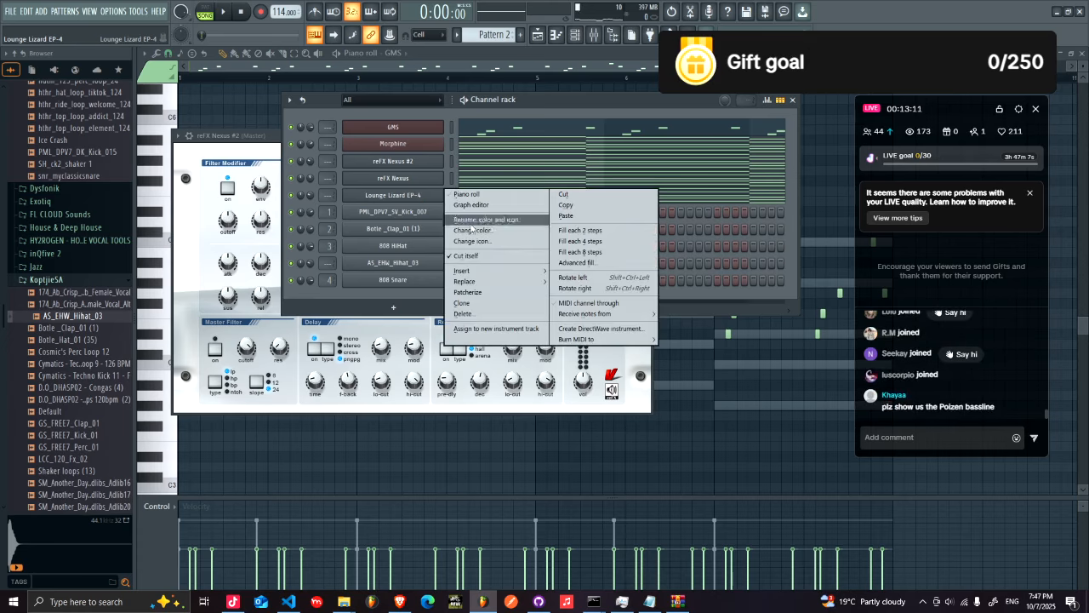
mouse_move(522, 272)
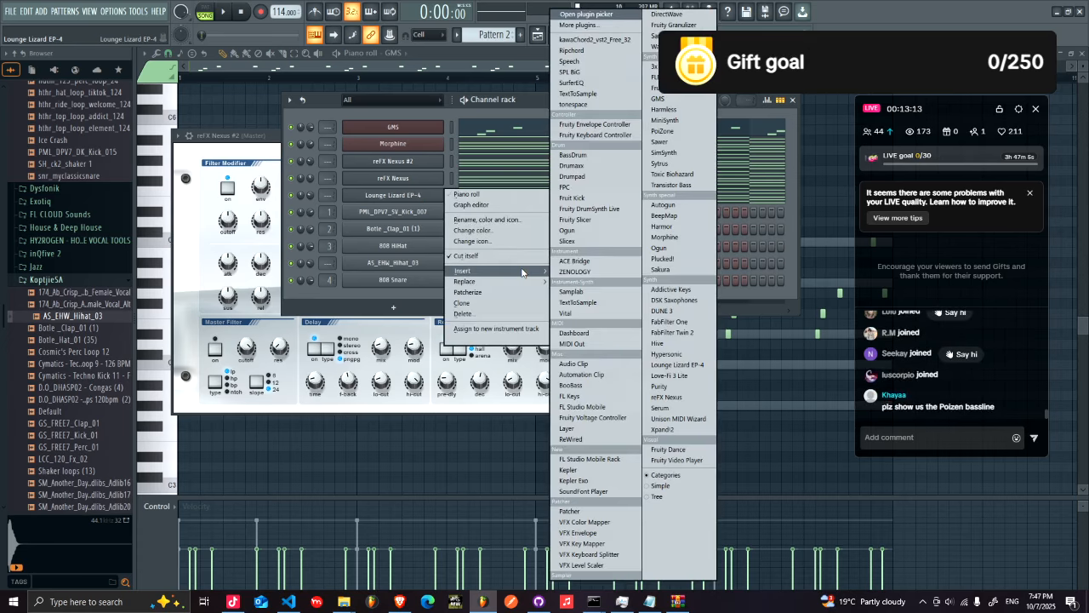
left_click(676, 78)
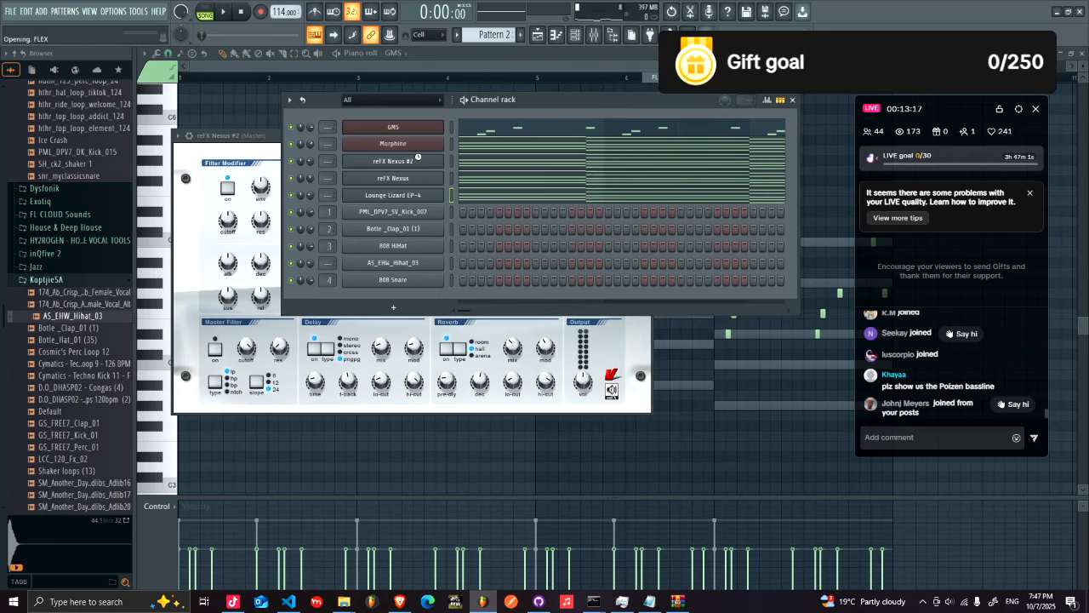
left_click_drag(418, 155, 435, 202)
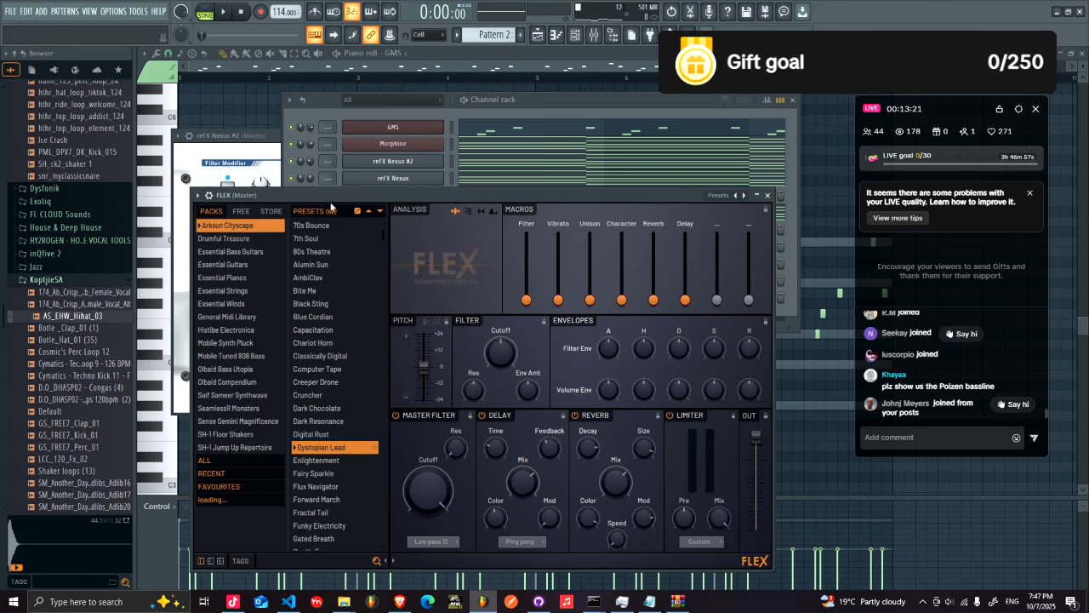
left_click(326, 226)
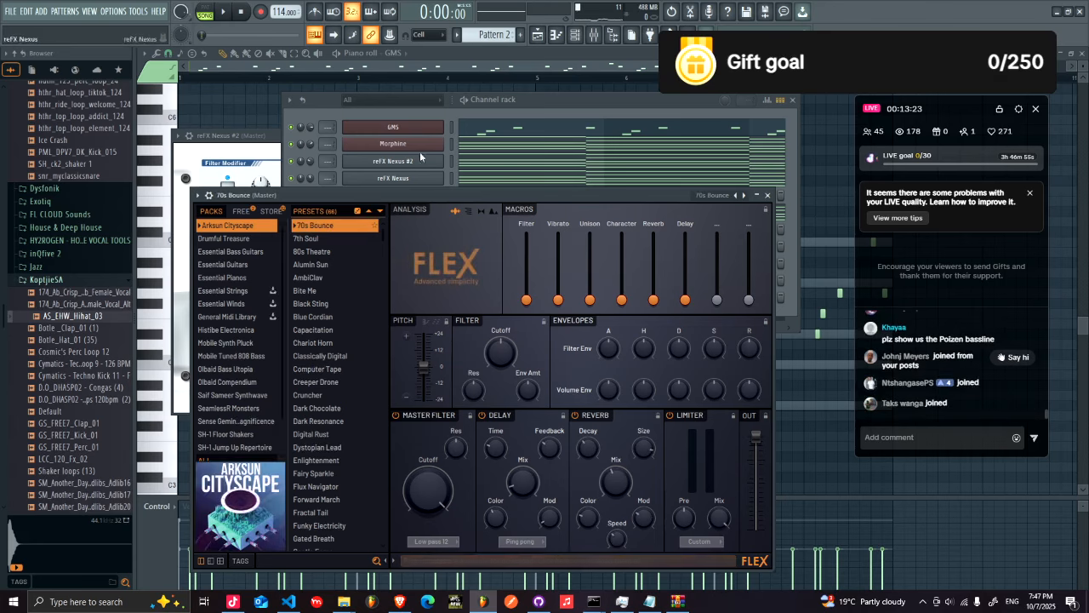
- Copy the chord notes from reFX Nexus into the 70s Bounce channel and open them in the piano roll
left_click(505, 107)
right_click(417, 180)
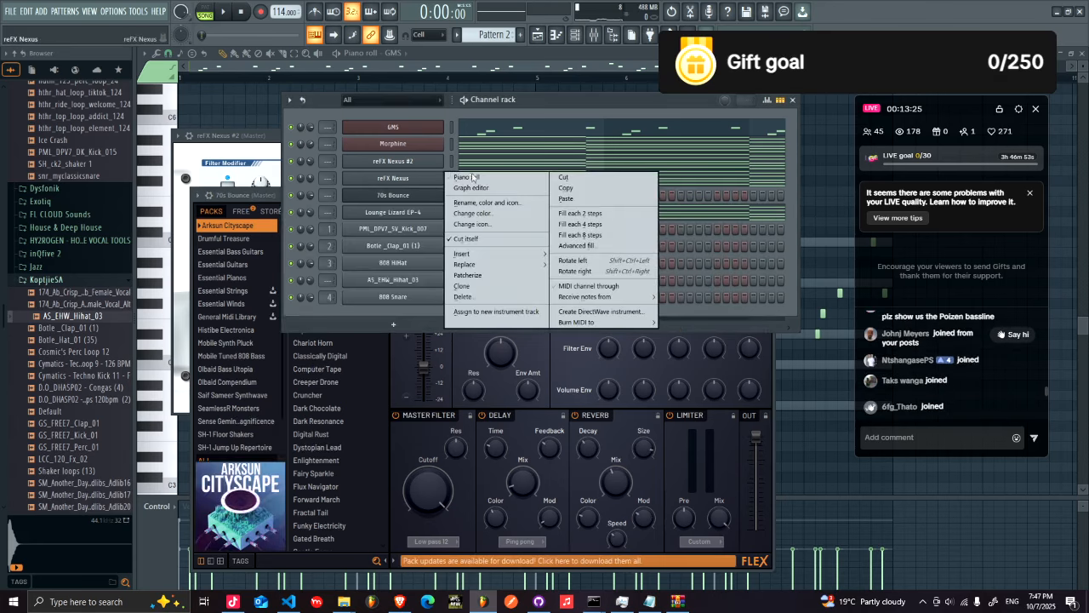
left_click(573, 189)
right_click(420, 201)
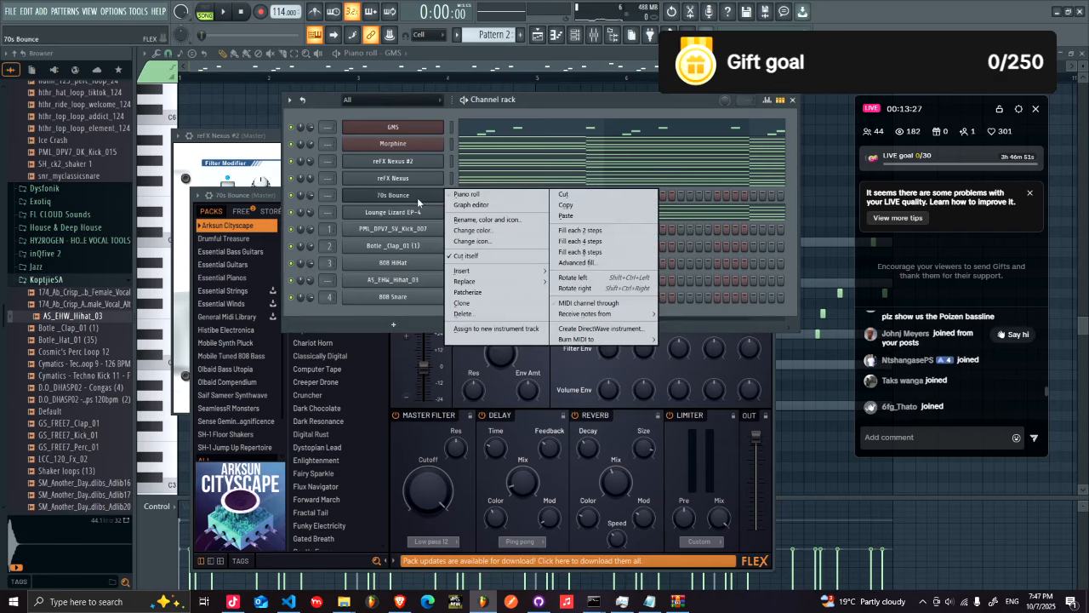
left_click(573, 219)
left_click(505, 200)
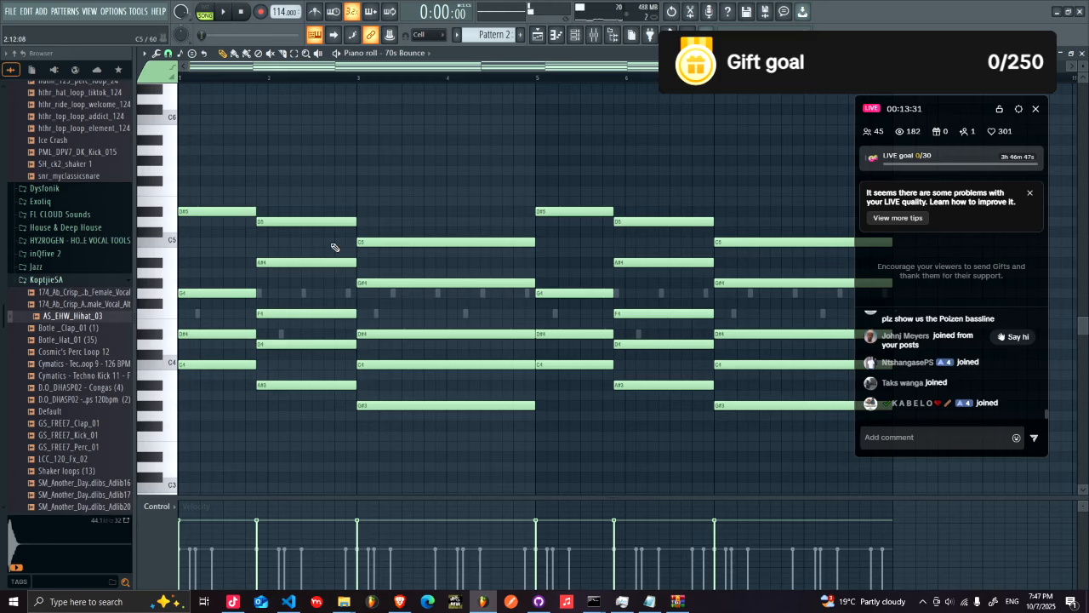
- Resize the first two 70s Bounce chords to one full bar each and divide the third into two one-bar chords
left_click_drag(281, 398, 284, 223)
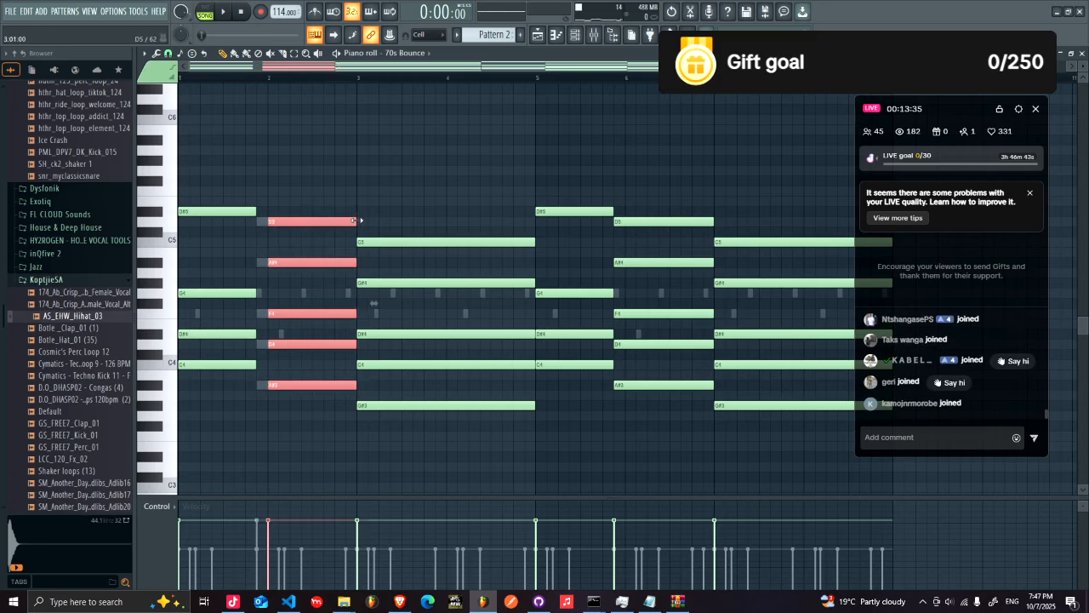
left_click_drag(421, 423, 480, 243)
left_click_drag(262, 391, 254, 210)
- Replace the chords in bars 5 to 8 with a duplicate of the edited first four bars, and start playback
left_click_drag(567, 460, 987, 202)
key("Delete")
key("ctrl+b")
key("space")
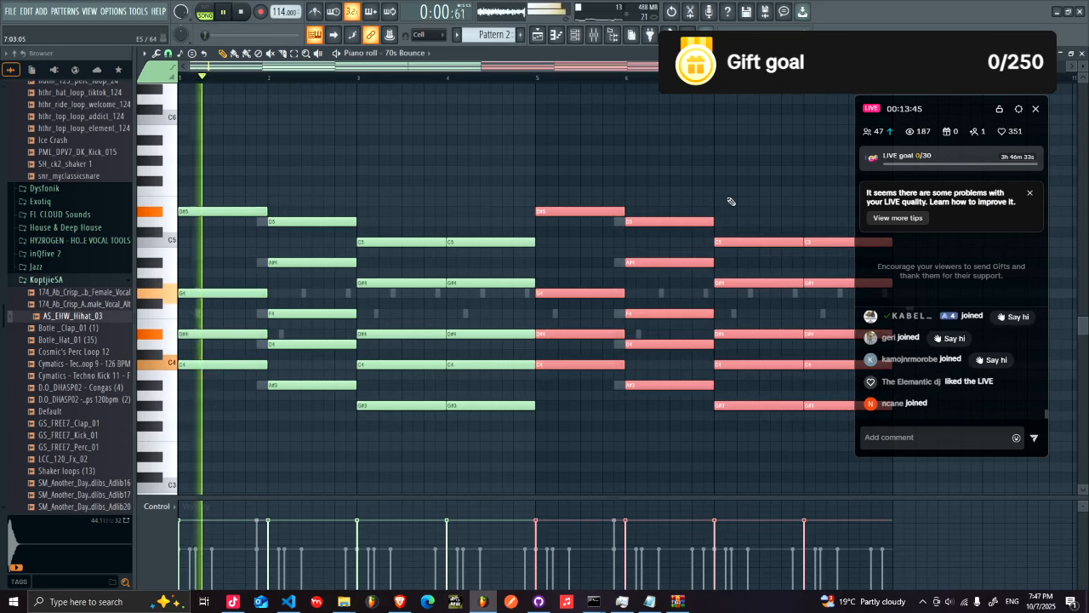
- Select all the chords, set snap to (none), and shorten every note to a very short stab of about 4 ticks
left_click_drag(835, 146, 181, 451)
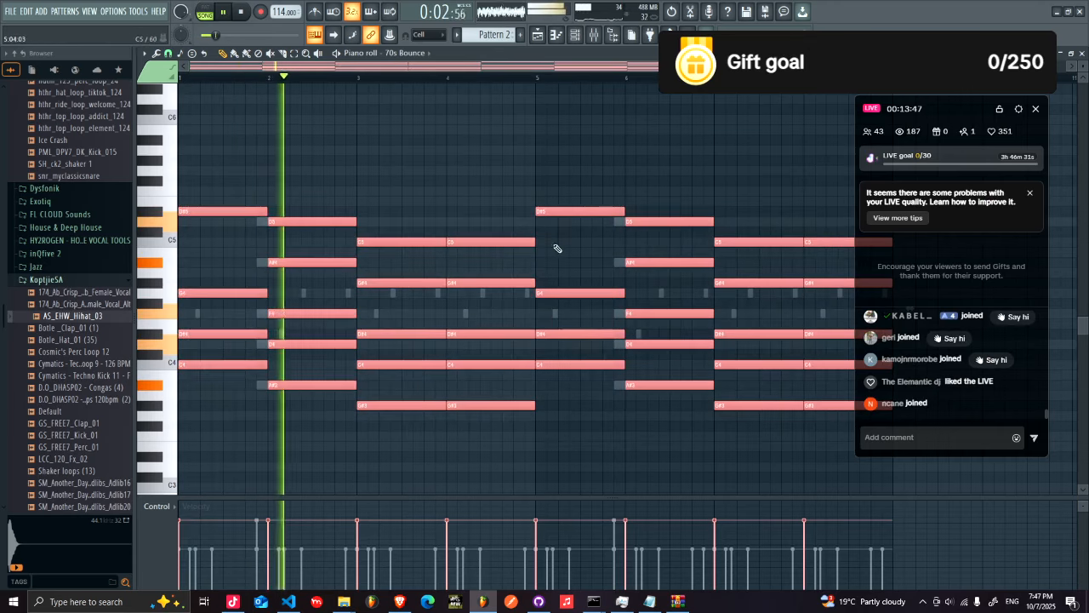
key("space")
left_click_drag(925, 66, 398, 84)
left_click(169, 54)
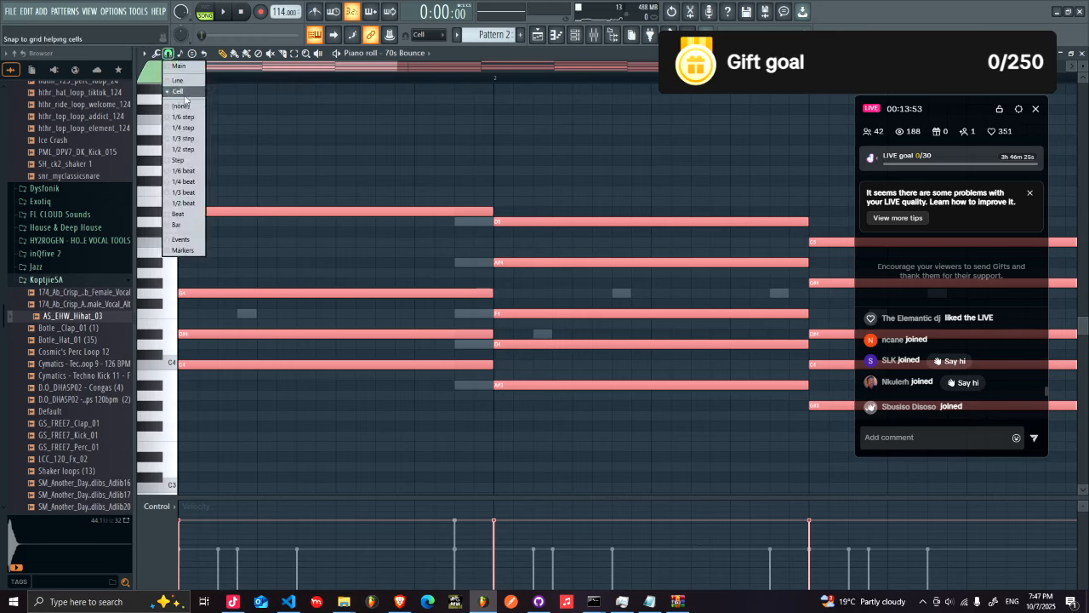
left_click(185, 93)
left_click_drag(489, 209, 183, 212)
key("space")
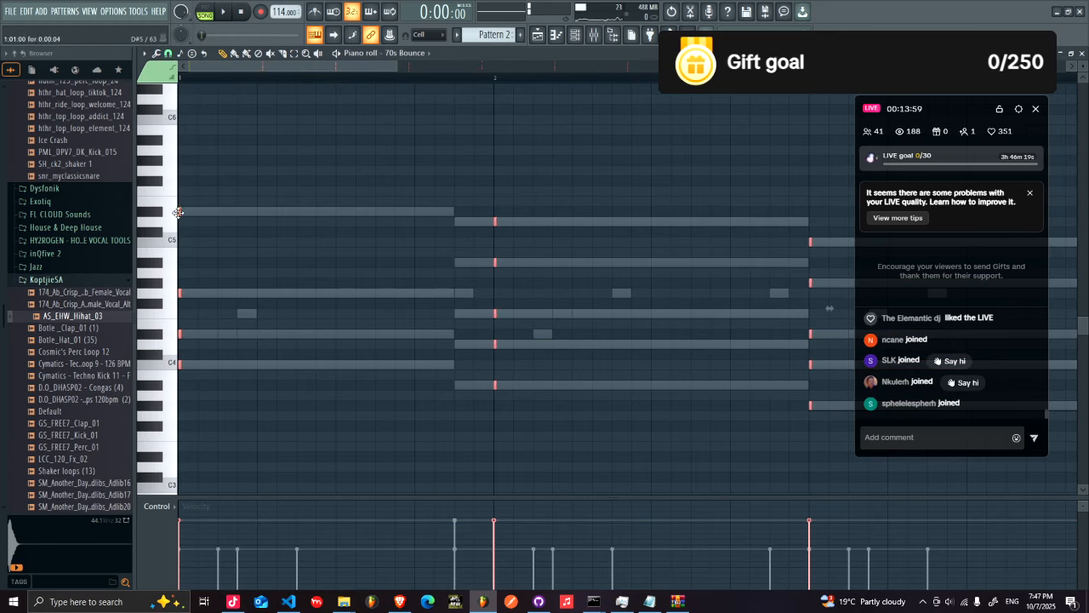
- Set snap back to Cell, move all stabs to step 8 of each bar, and duplicate them at step 10
left_click(168, 53)
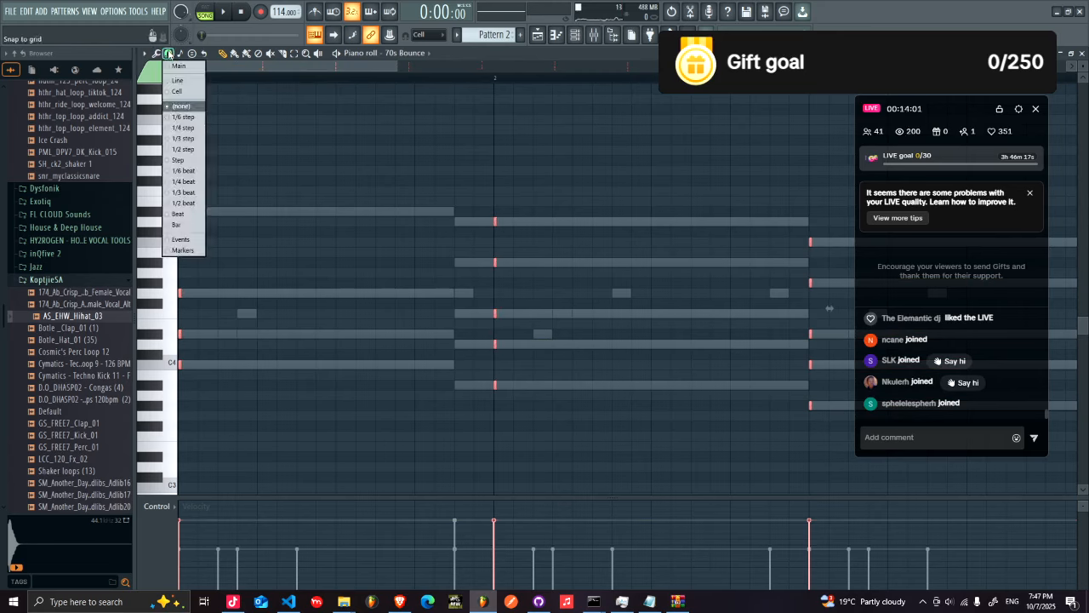
left_click(176, 91)
key("space")
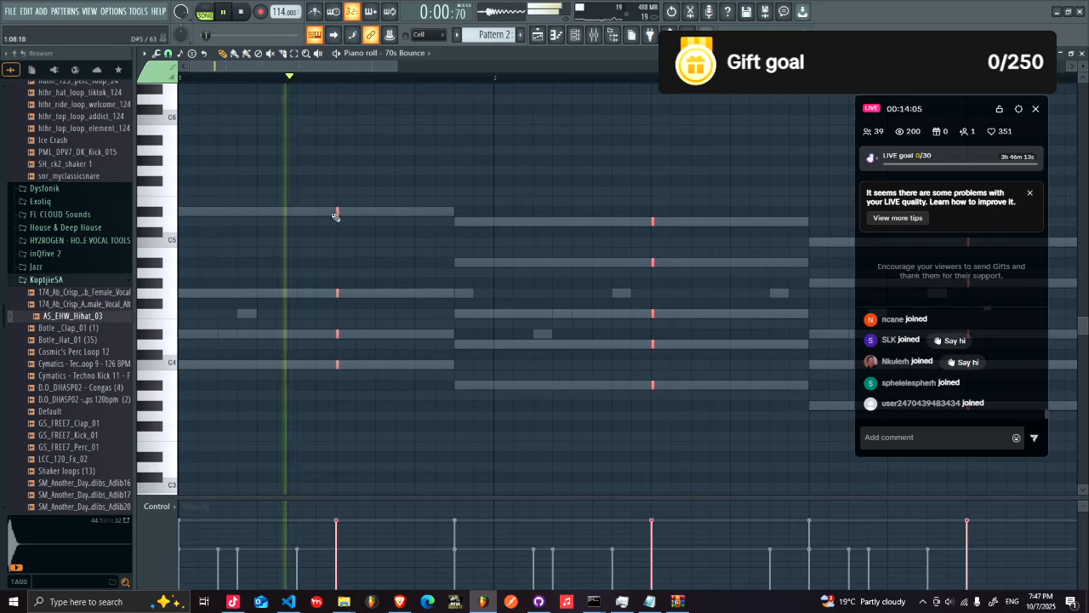
key("space")
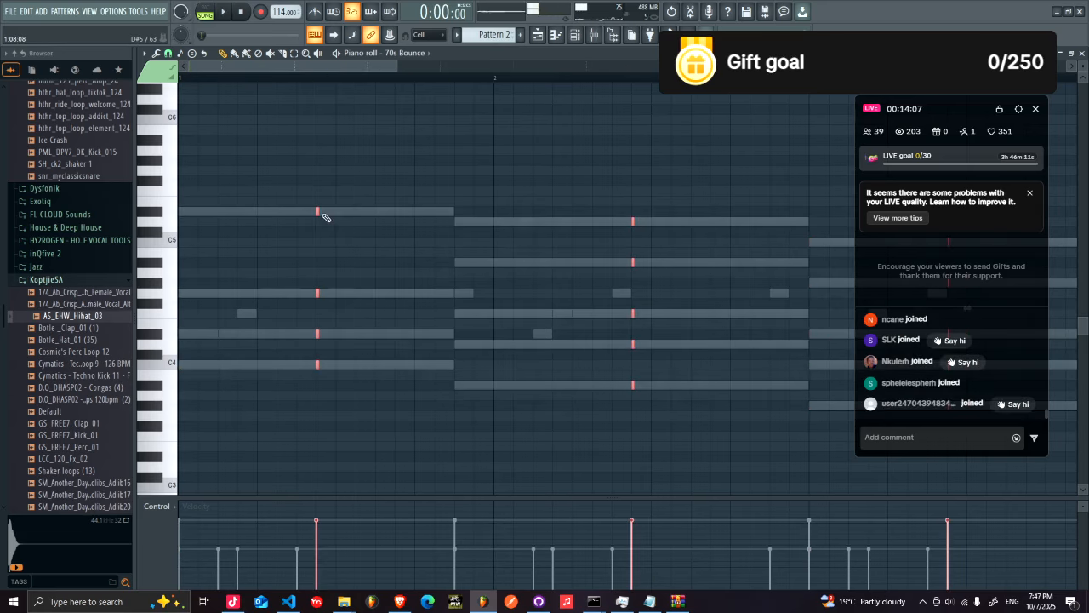
key("space")
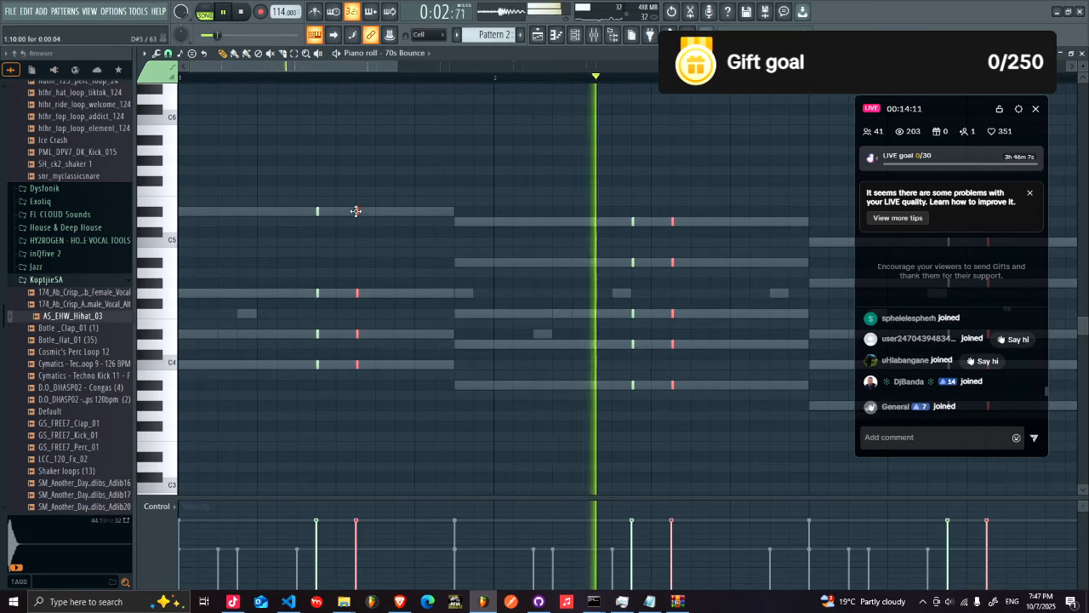
- Add an extra copy of the chord stab at step 13 in bar 4 and in bar 7
left_click_drag(397, 65, 800, 65)
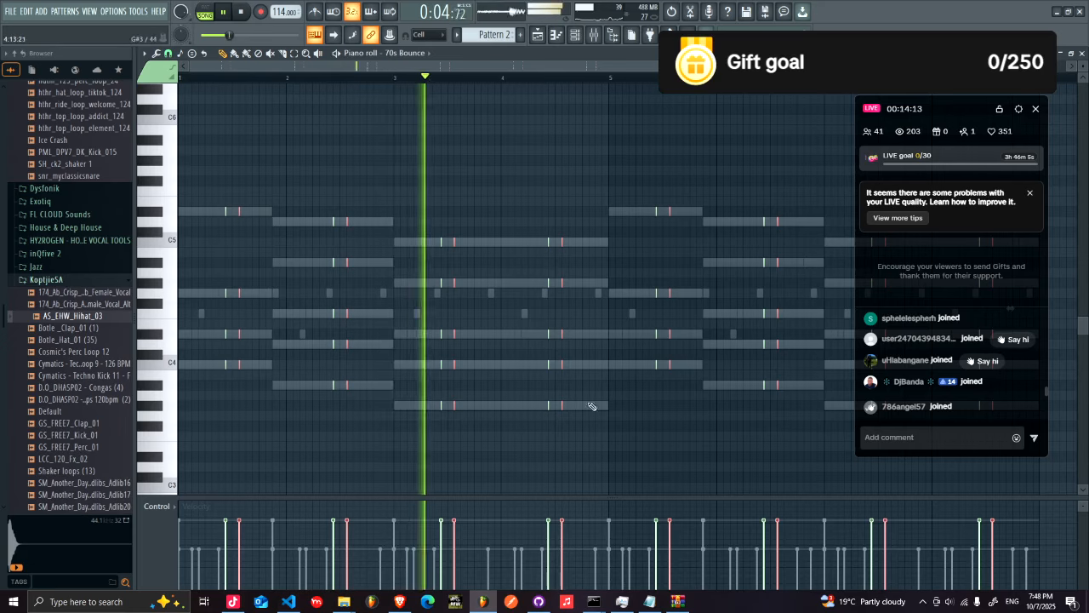
mouse_move(572, 416)
left_mouse_down()
mouse_move(558, 240)
mouse_move(582, 244)
left_mouse_up()
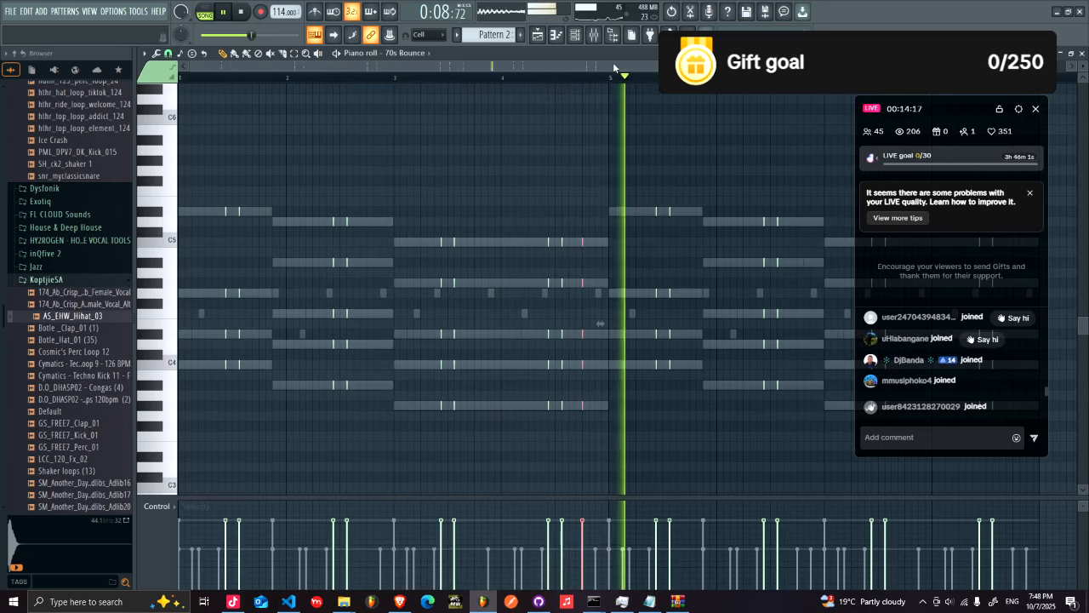
scroll(597, 290, "right", 2)
mouse_move(729, 441)
left_mouse_down()
mouse_move(714, 241)
mouse_move(739, 242)
left_mouse_up()
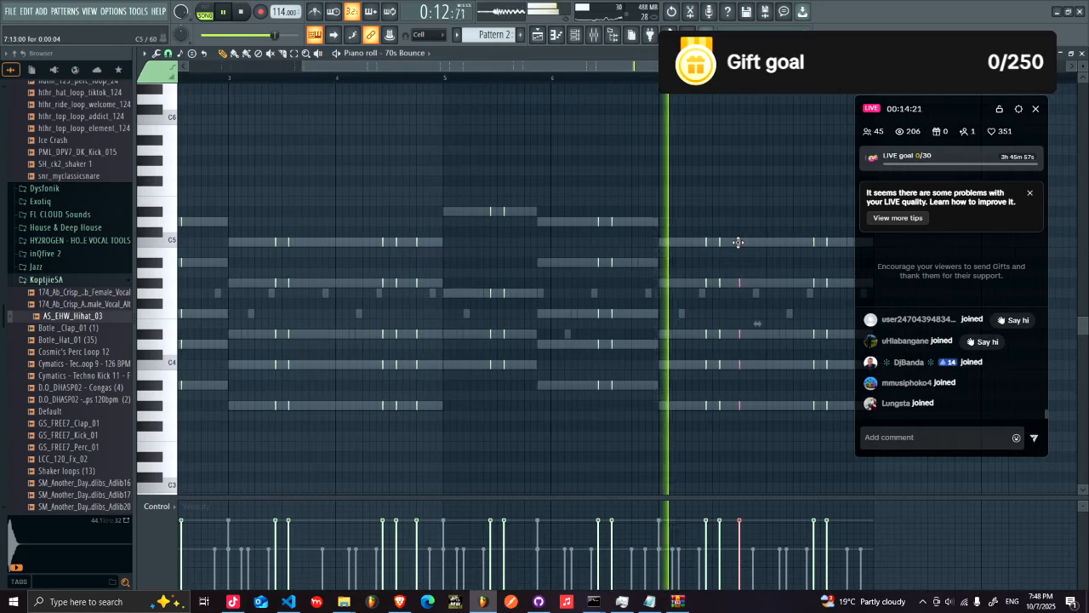
- Undo the octave raise on bar 7's step 13 stab, and raise the step 10 stab by one octave instead
key("ctrl+Up")
key("ctrl+z")
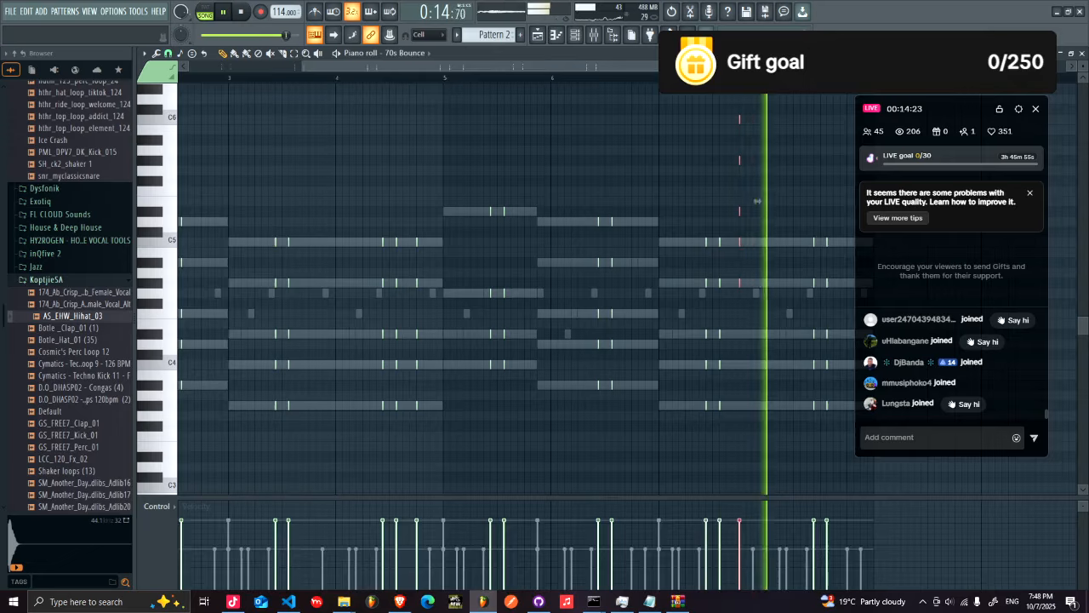
scroll(613, 274, "right", 1)
key("space")
left_click_drag(615, 432, 610, 232)
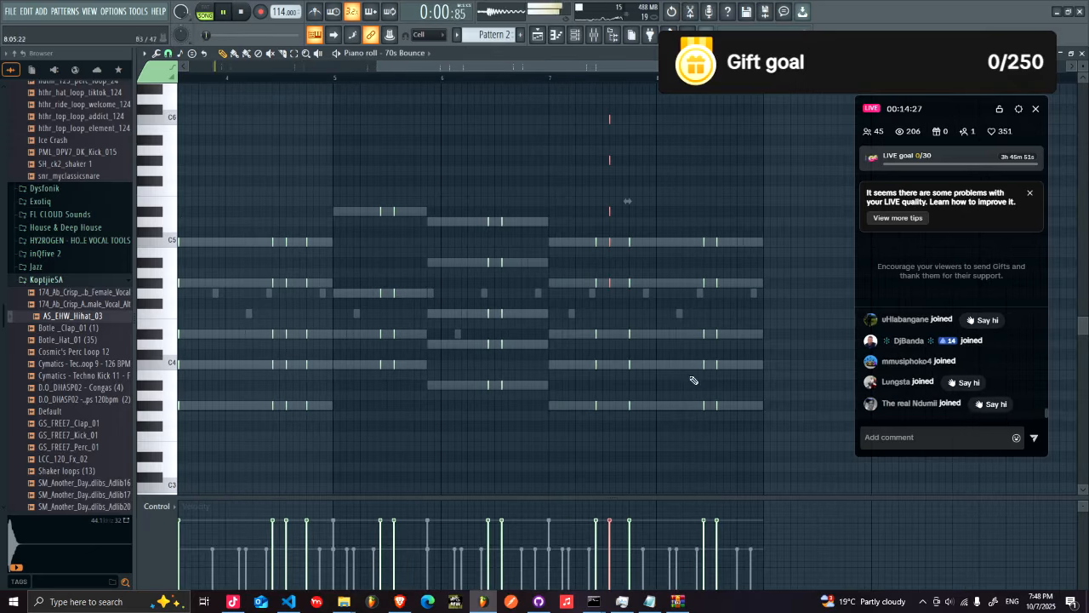
- Add a copy of the chord stab at step 5 of bar 8 and raise its D#4 and G#4 notes by one octave
left_click_drag(708, 419, 702, 197)
left_click_drag(705, 242, 689, 243)
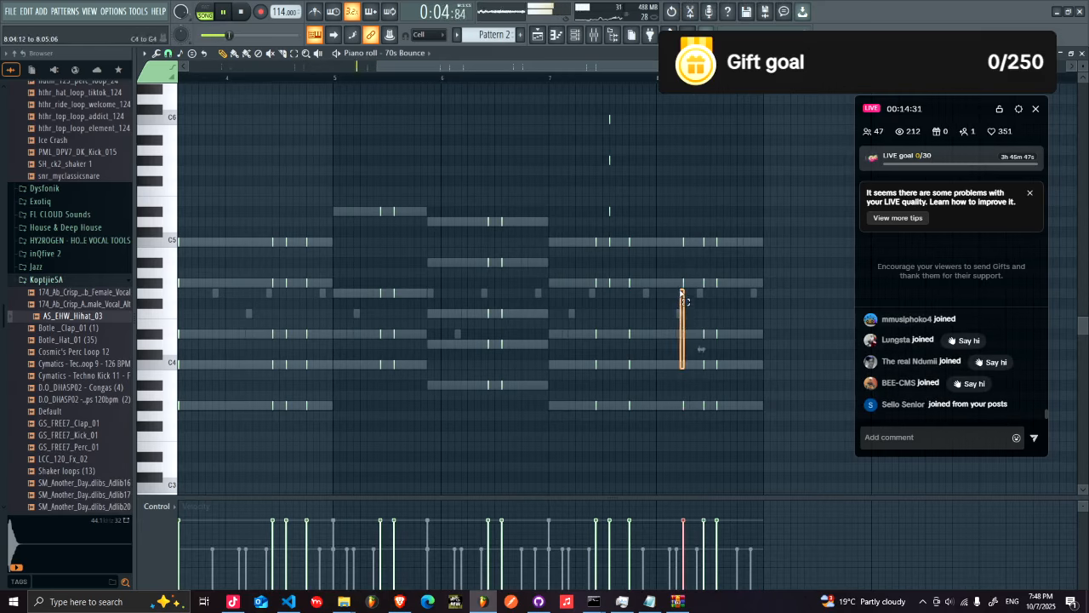
left_click_drag(681, 293, 681, 292)
left_click_drag(687, 340, 685, 279)
key("ctrl+Up")
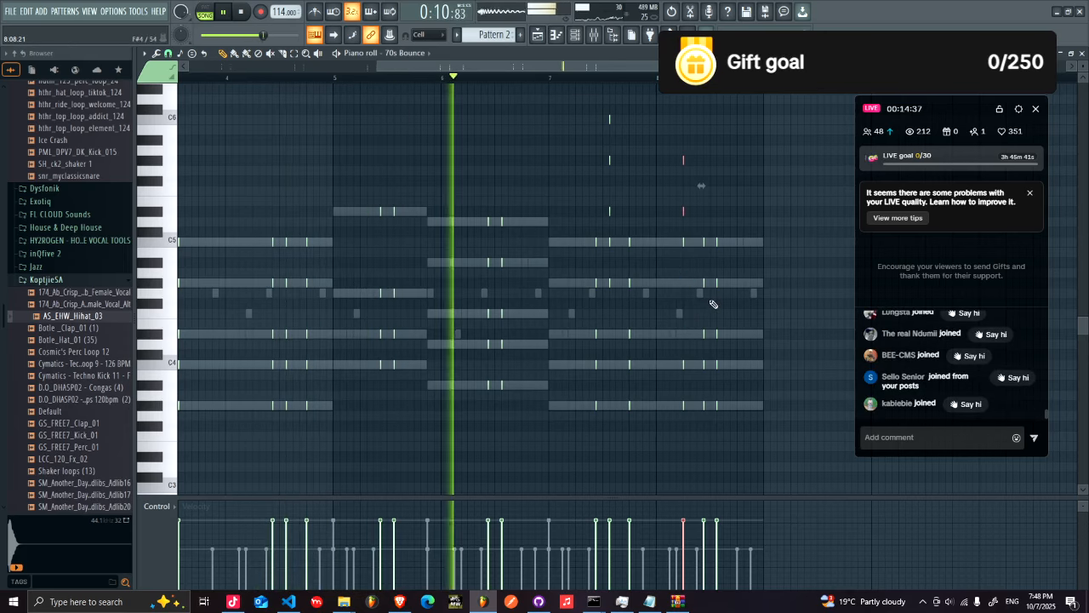
- Move bar 8's step 5 stab, including its two octave-raised notes, to step 13 of the same bar
left_click_drag(728, 434, 728, 237)
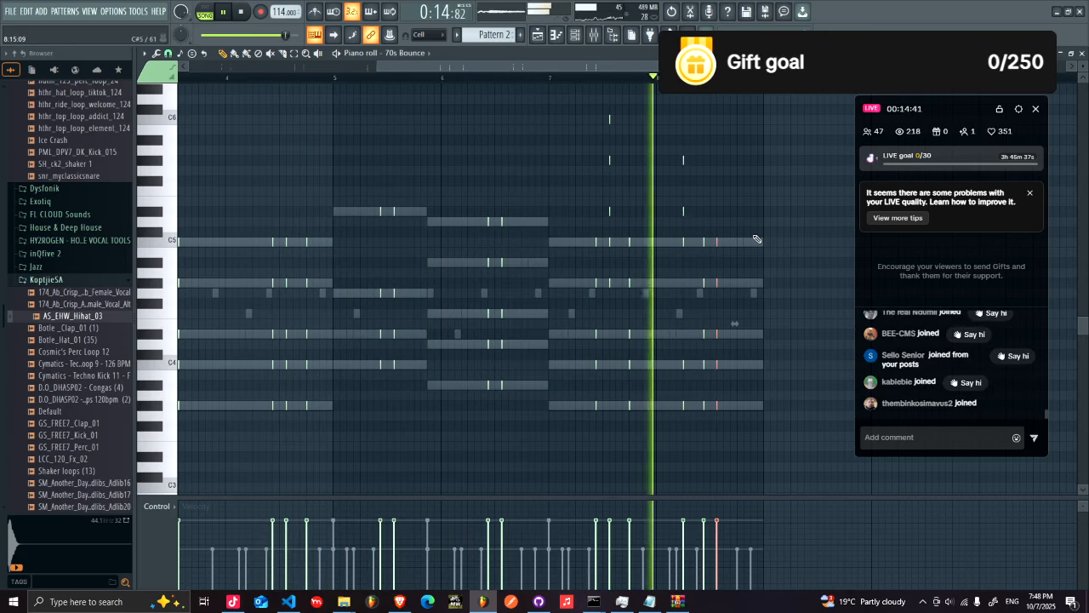
left_click(686, 273, "ctrl")
left_click_drag(696, 146, 676, 434)
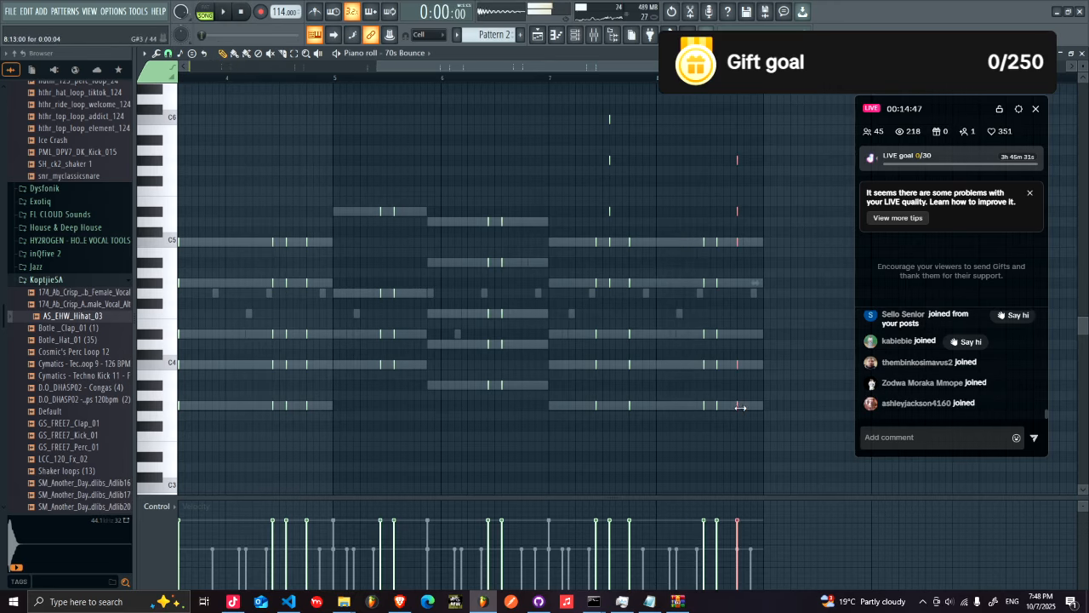
- Reset the filter cutoff of the 70s Bounce FLEX channel and create an automation clip for it in the playlist
left_click(596, 39)
left_click(580, 38)
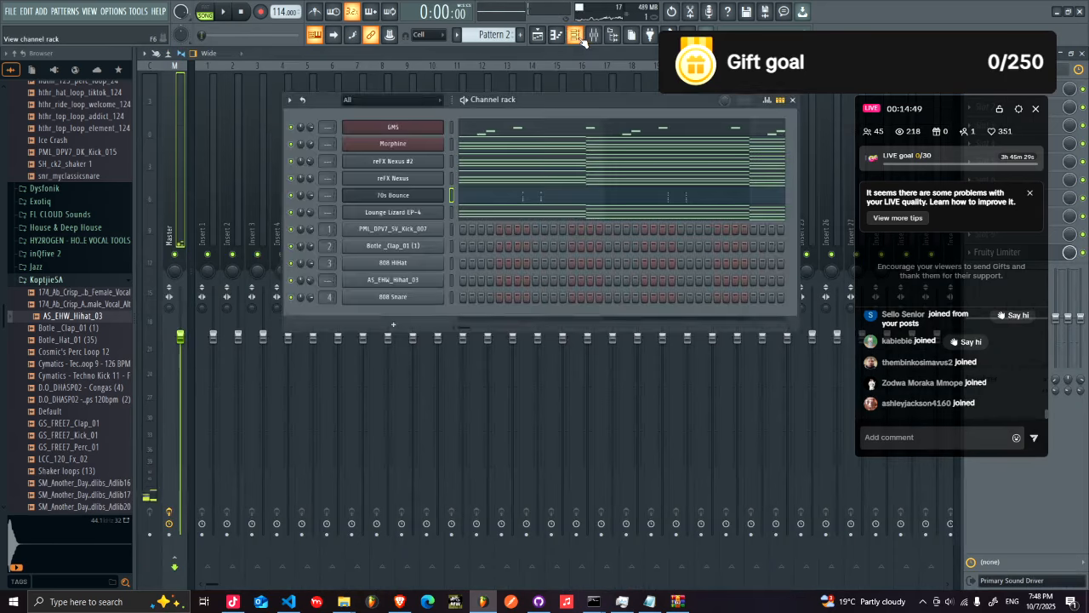
left_click(422, 195)
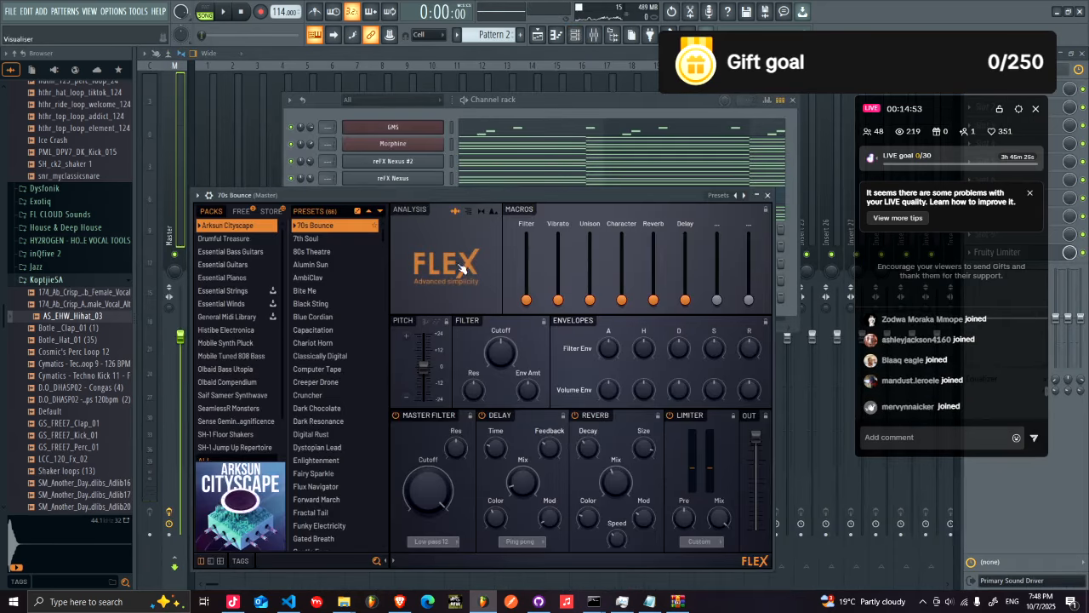
left_click_drag(503, 357, 503, 352)
right_click(502, 352)
left_click(512, 359)
right_click(500, 352)
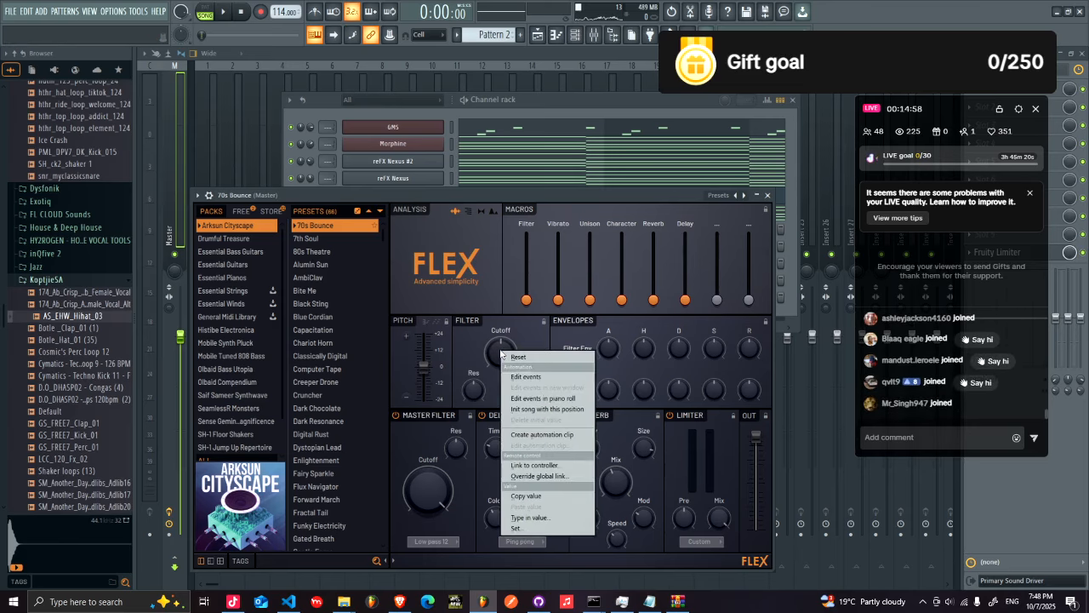
left_click(542, 435)
left_click(537, 36)
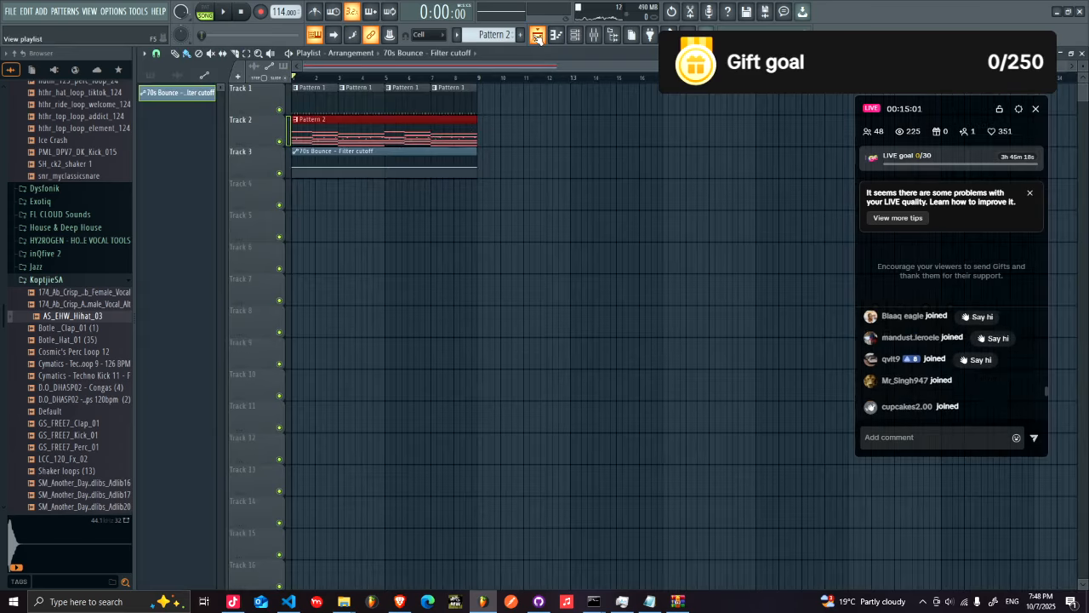
- Add a 50% point at bar 7 in the filter cutoff automation, raise its end point to about 90%, and play it back
right_click(478, 169)
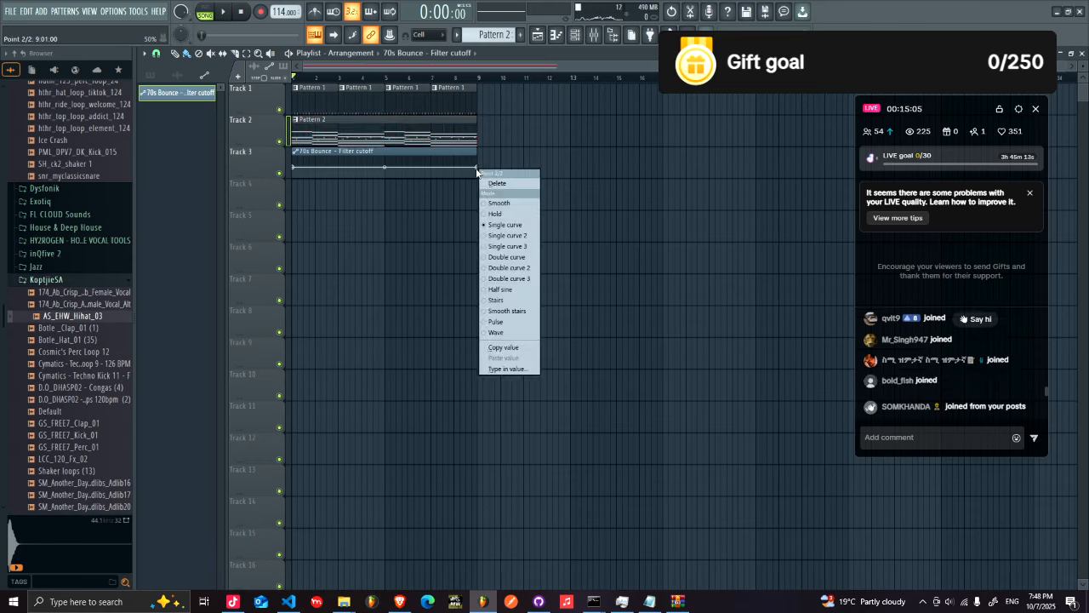
left_click(512, 348)
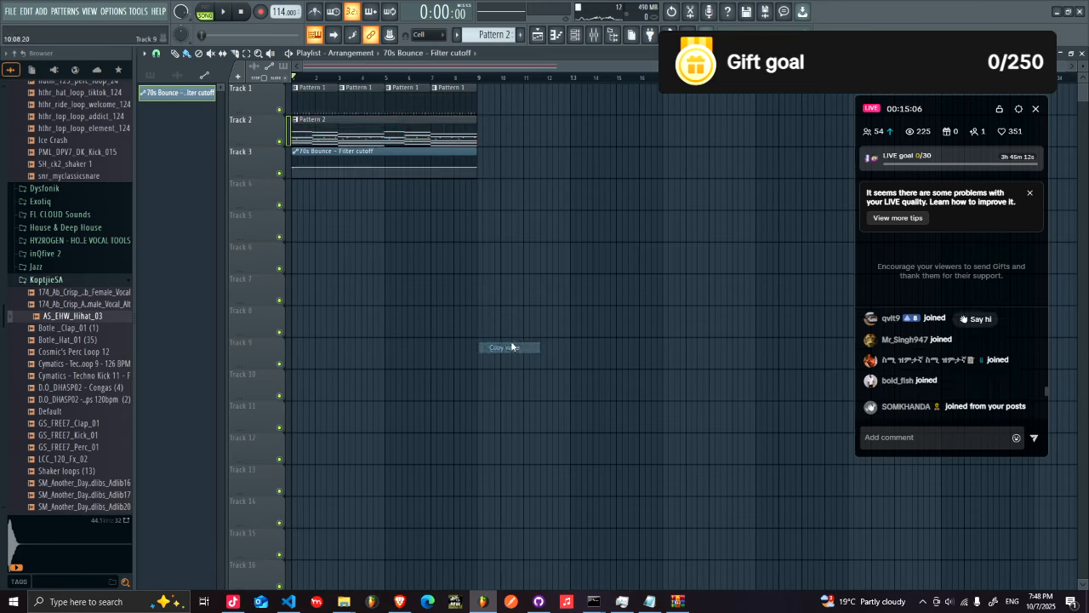
right_click(478, 168)
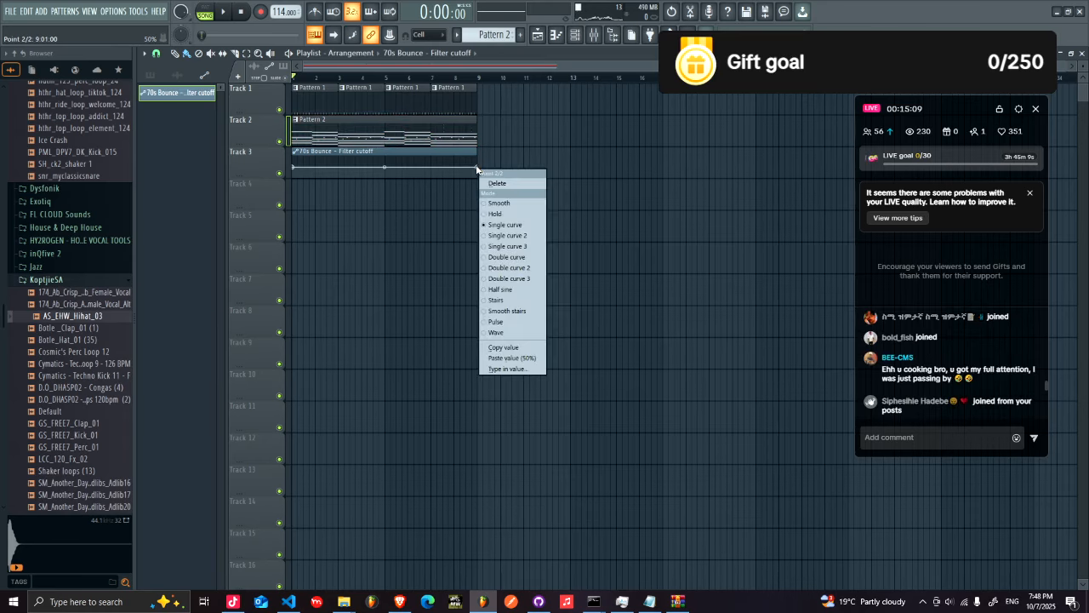
left_click(530, 349)
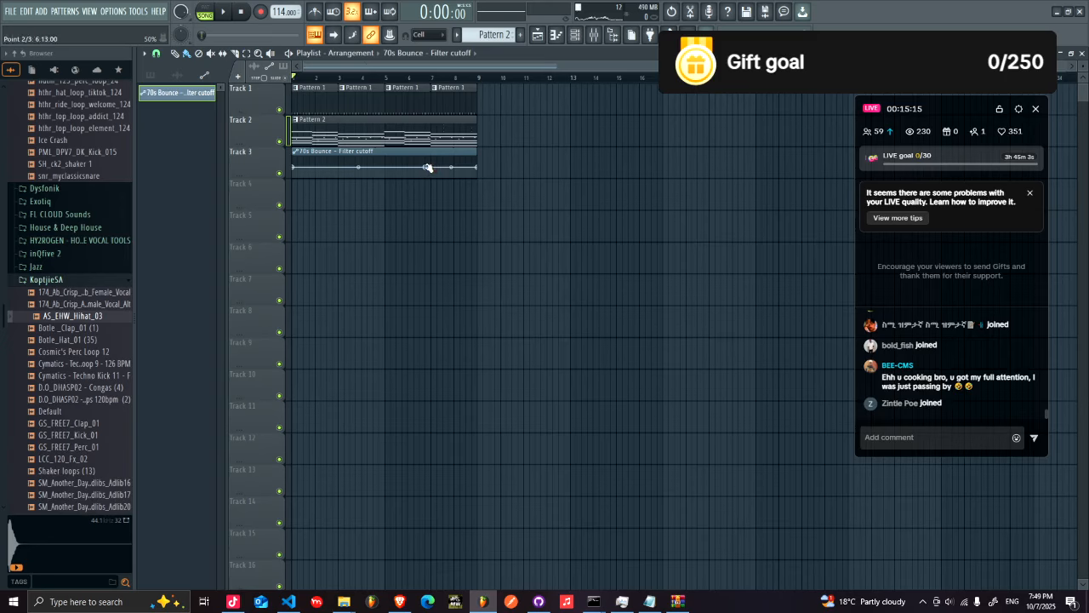
right_click(432, 168)
left_click(463, 358)
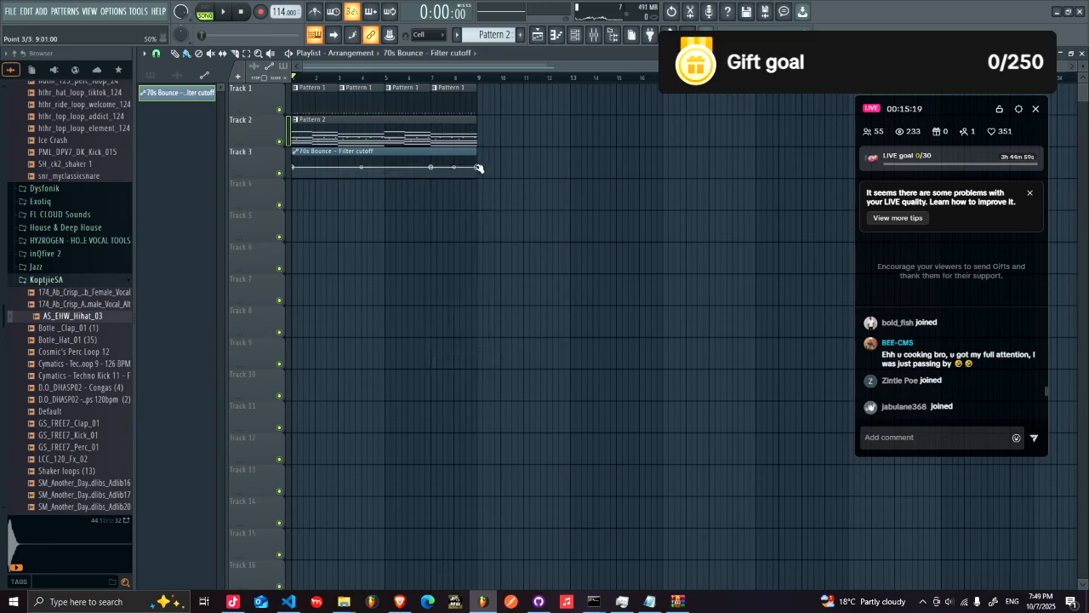
right_click(479, 167)
left_click(510, 358)
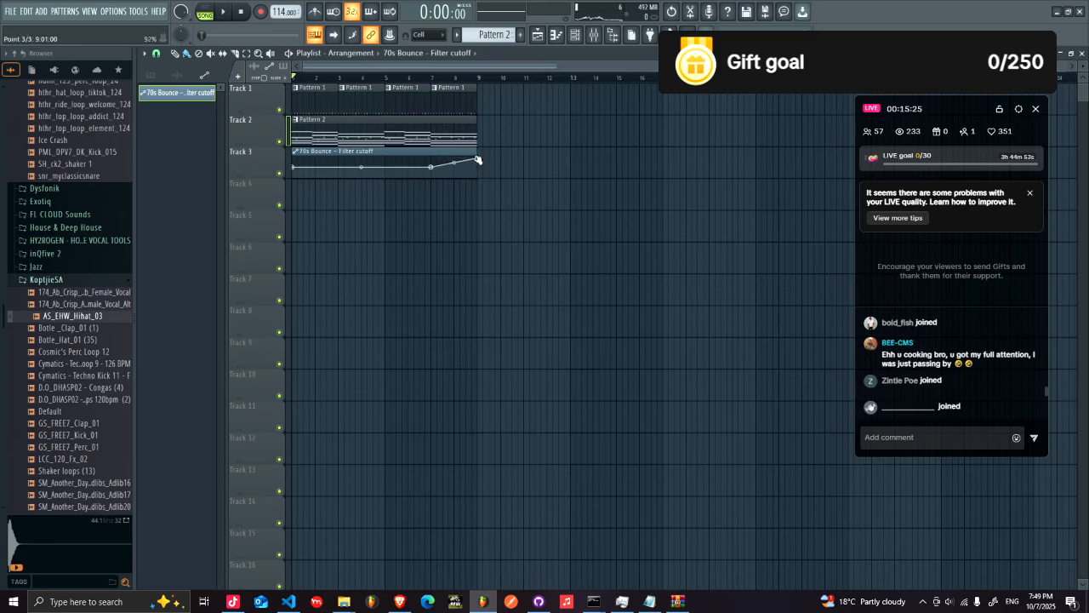
key("space")
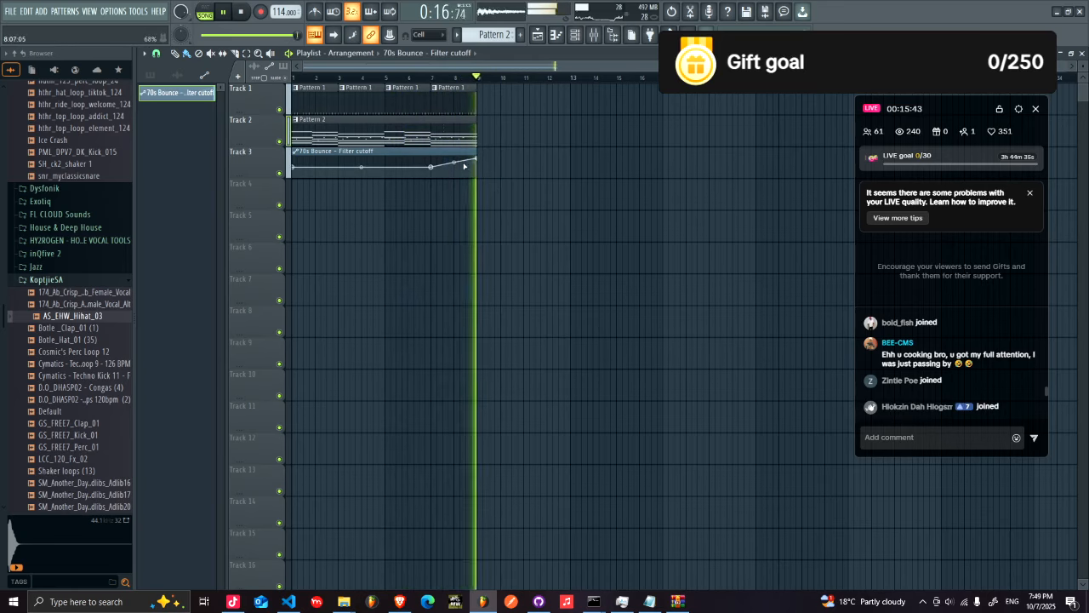
key("space")
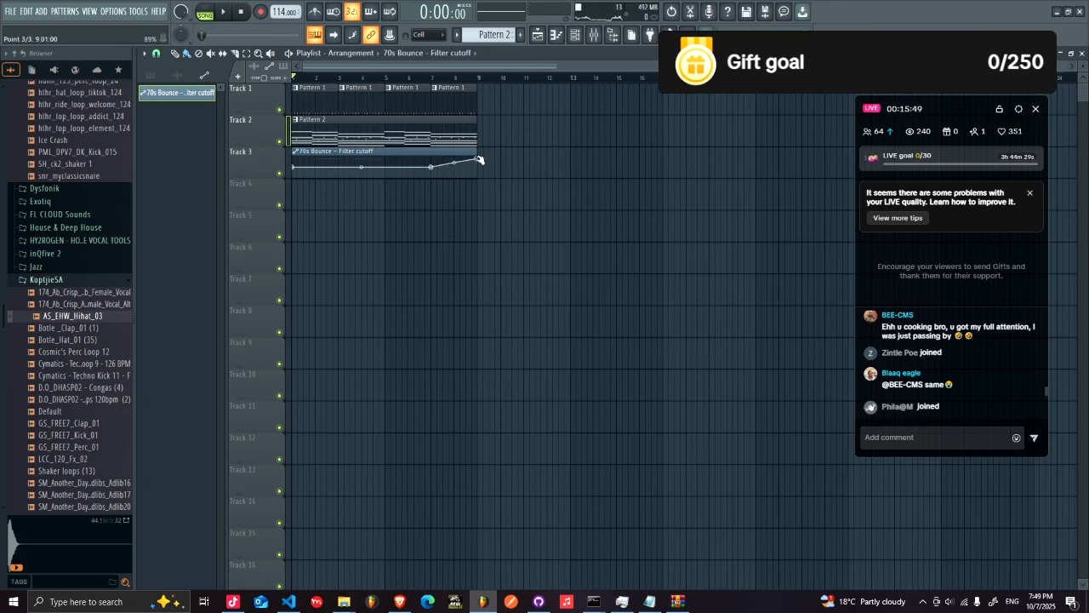
- Show all channels in the channel rack and insert a Purity instrument above Morphine
left_click(576, 34)
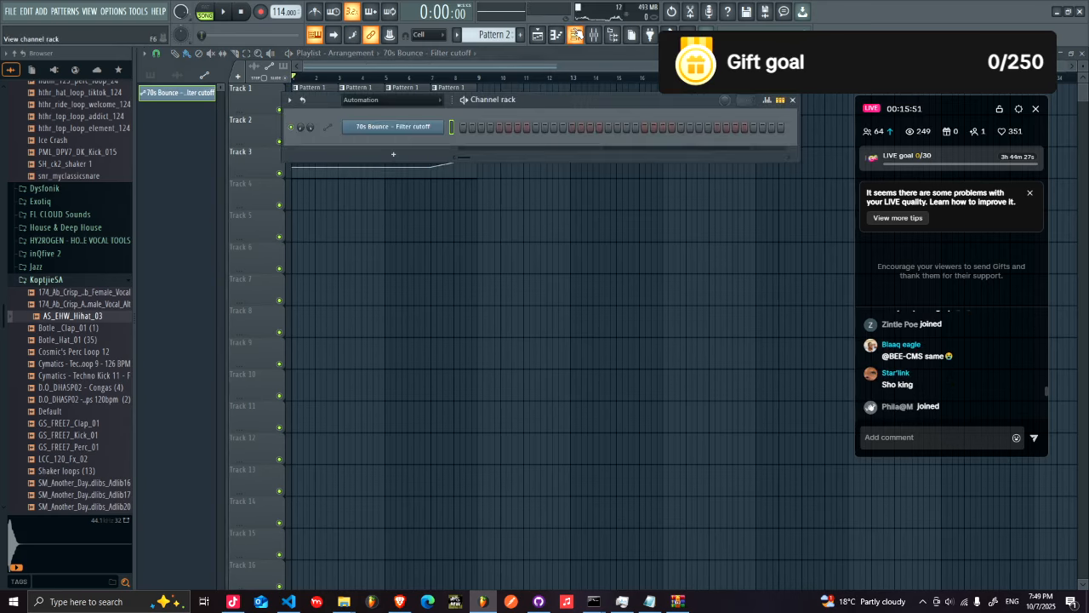
left_click(396, 102)
left_click(400, 114)
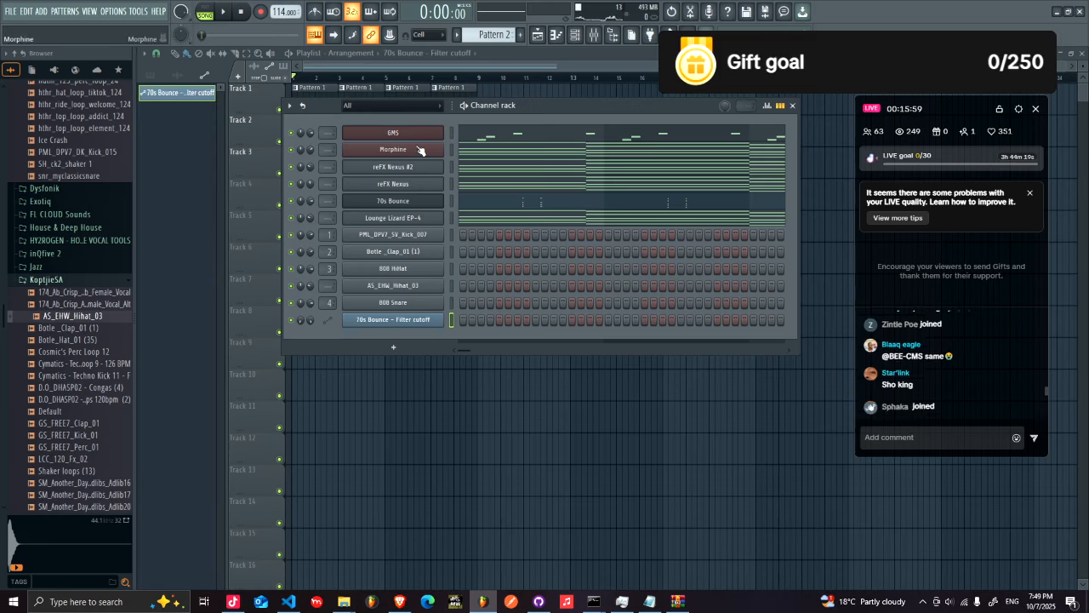
right_click(417, 150)
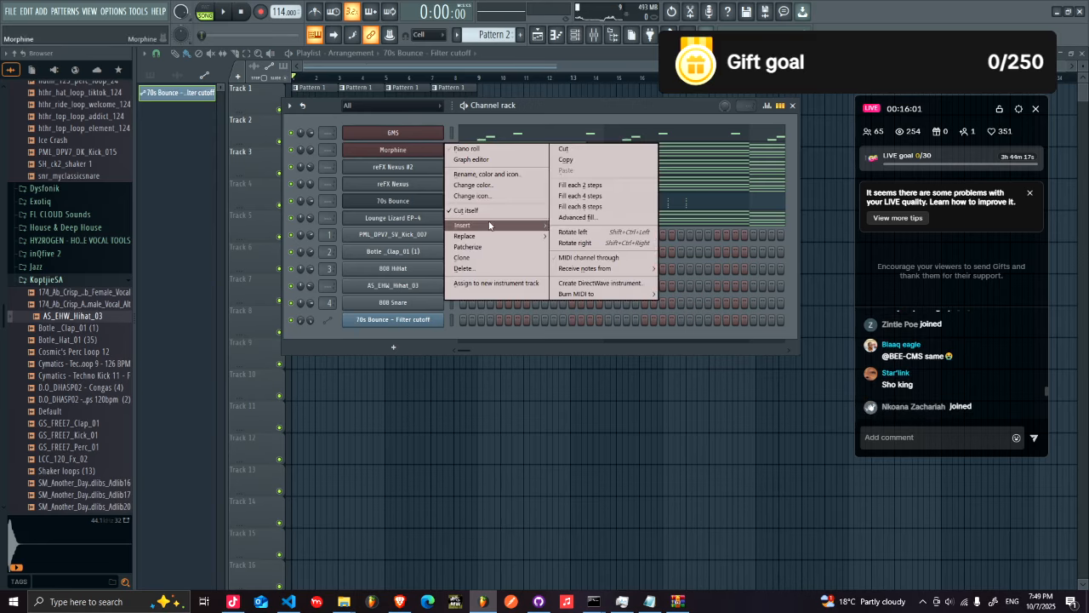
mouse_move(490, 225)
left_click(659, 387)
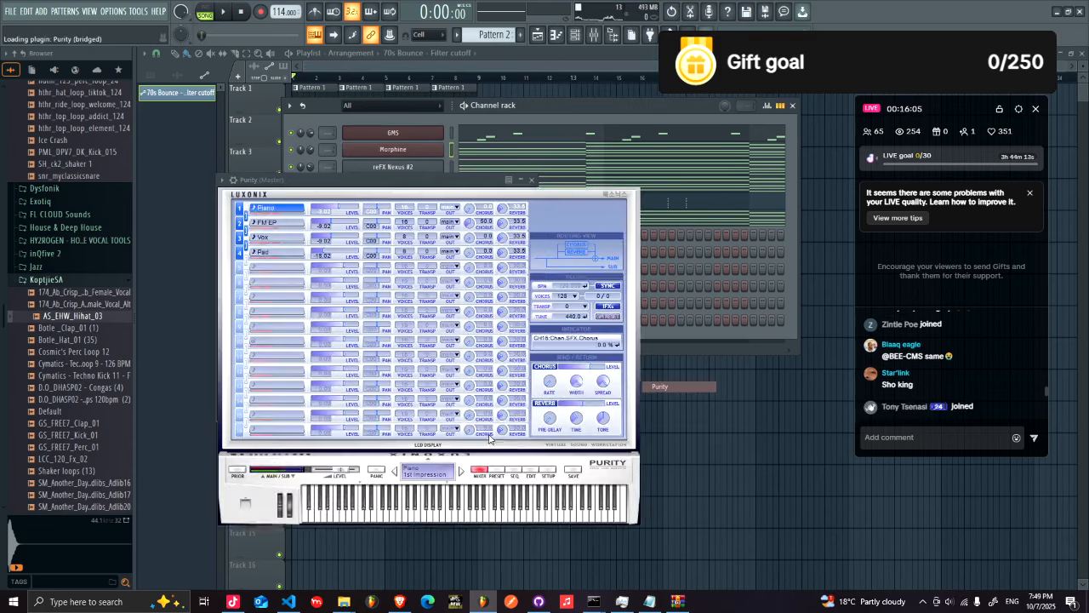
- Load the Slow Strings preset from Purity's GM Normal category
left_click(500, 471)
left_click(589, 215)
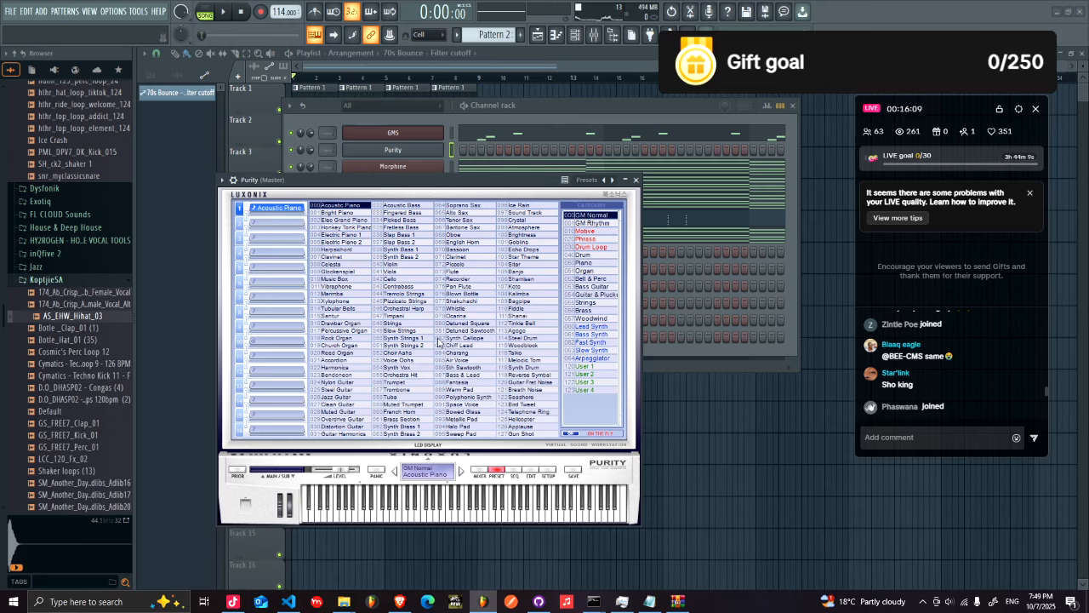
left_click(402, 330)
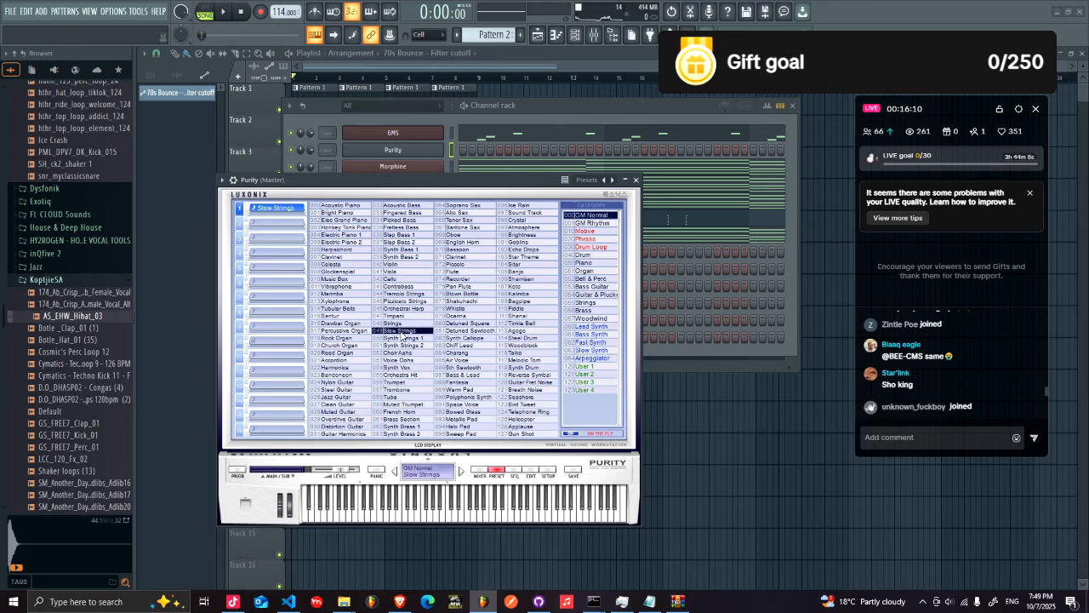
- Draw a two-bar G5 note for Purity from bar 1, repeat it through bar 8, and raise all copies one octave
right_click(438, 150)
left_click(469, 148)
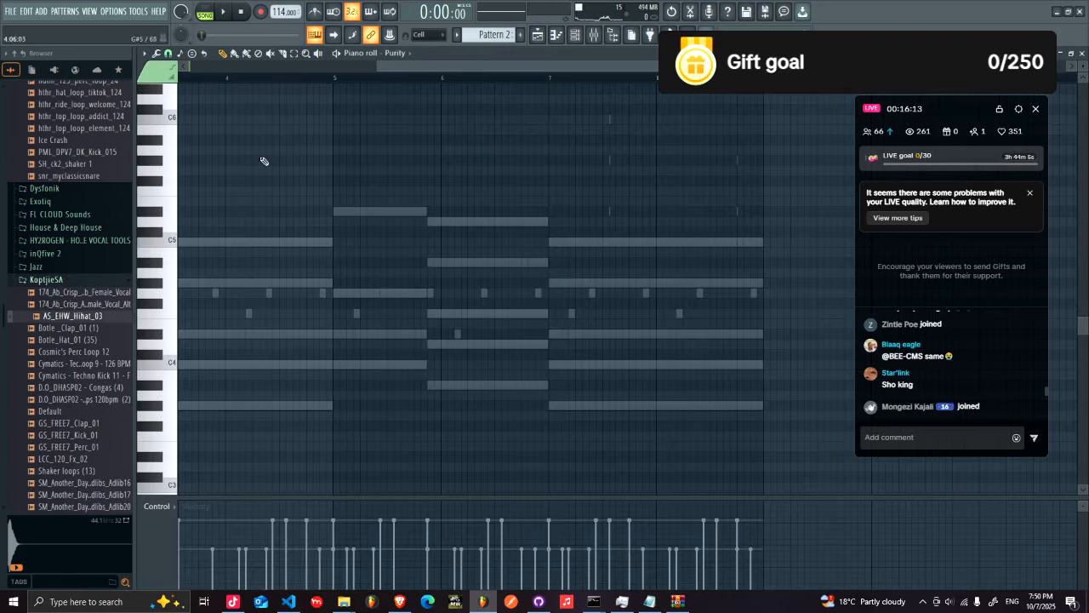
left_click_drag(200, 226, 118, 243)
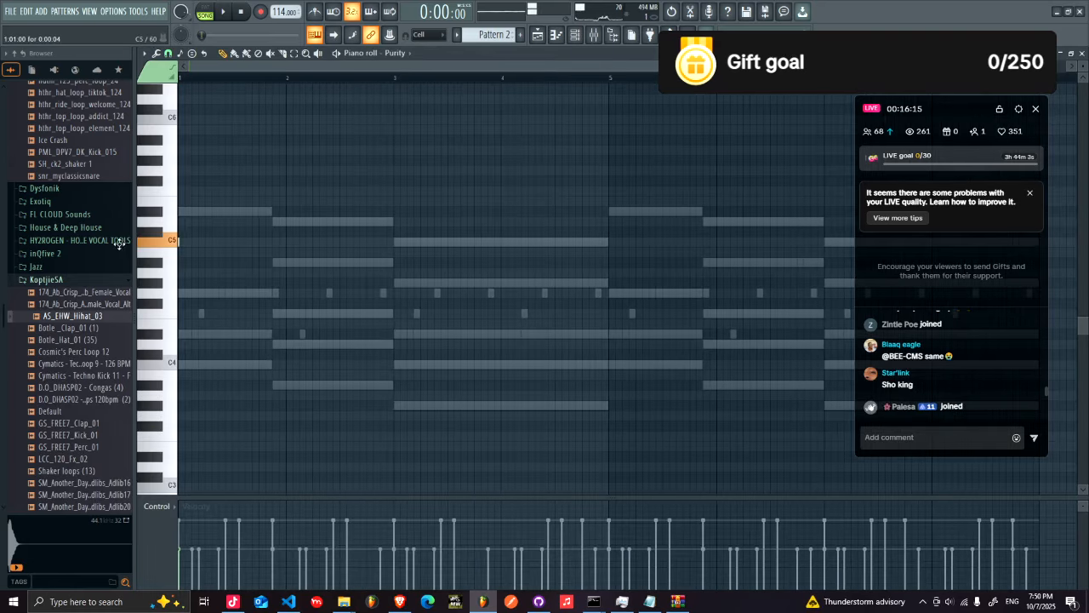
left_click_drag(119, 169, 406, 179)
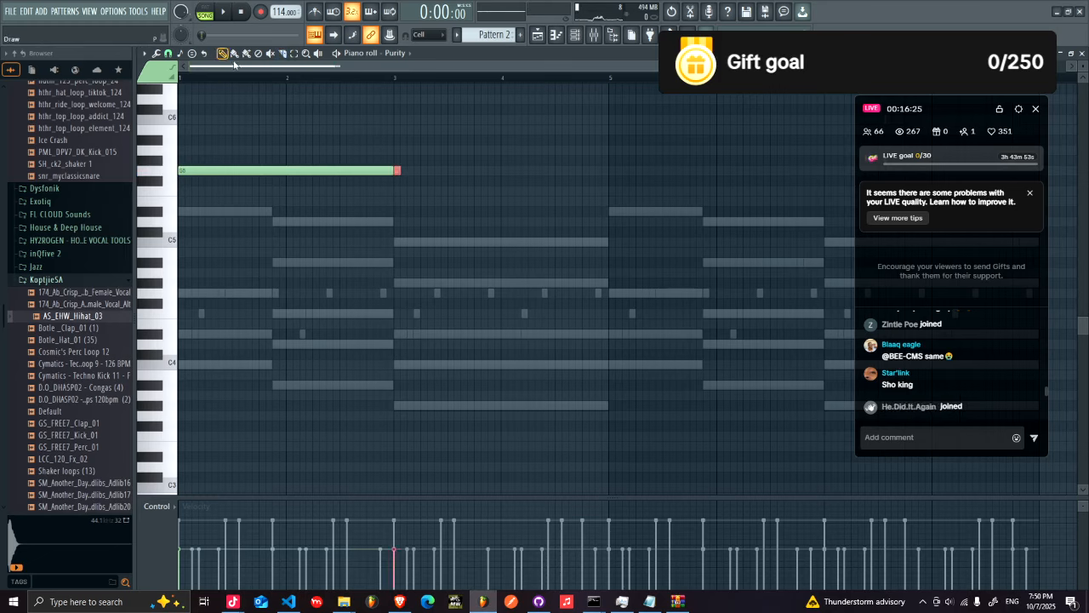
key("ctrl+b")
key("ctrl+b")
key("ctrl+b")
key("ctrl+Up")
key("ctrl+Down")
left_click(437, 170, "ctrl")
key("ctrl+Up")
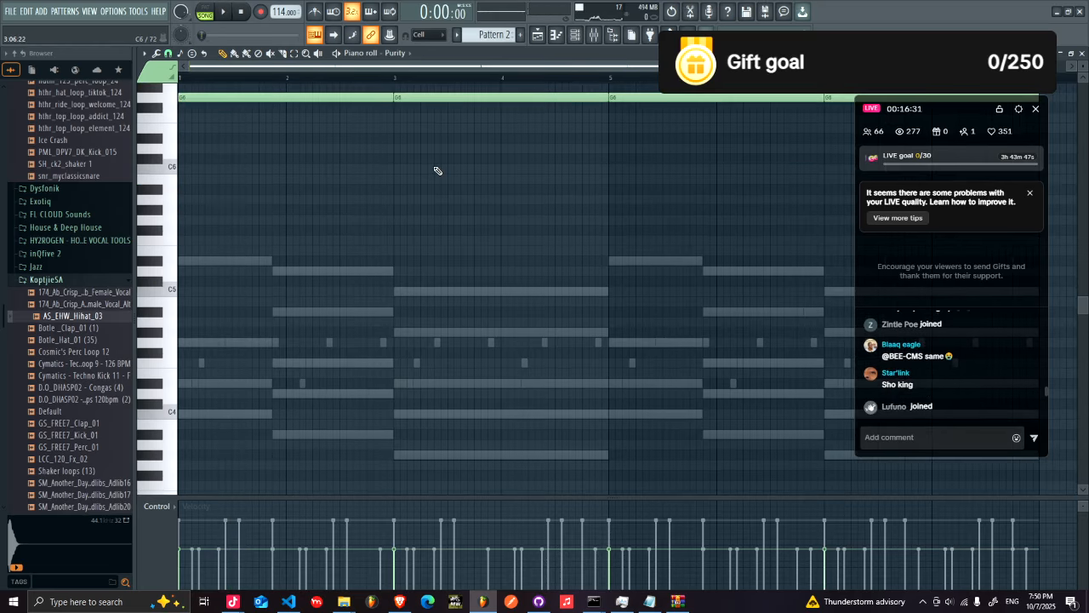
- Transpose the Purity string notes up five semitones to C7, playing the song to compare the pitches
key("space")
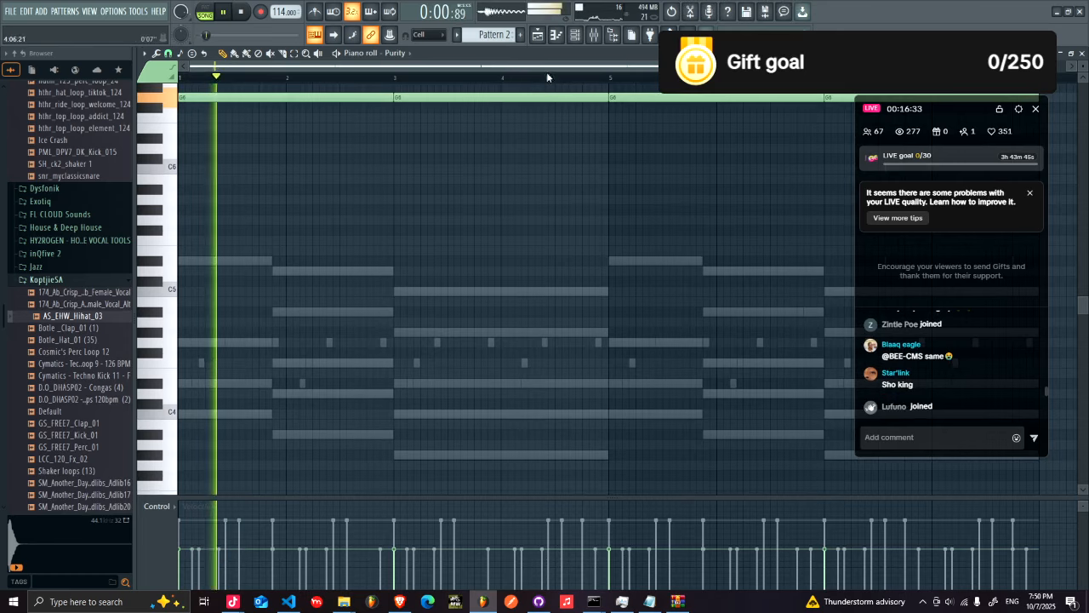
key("shift+Up")
key("shift+Up")
key("shift+Up")
key("space")
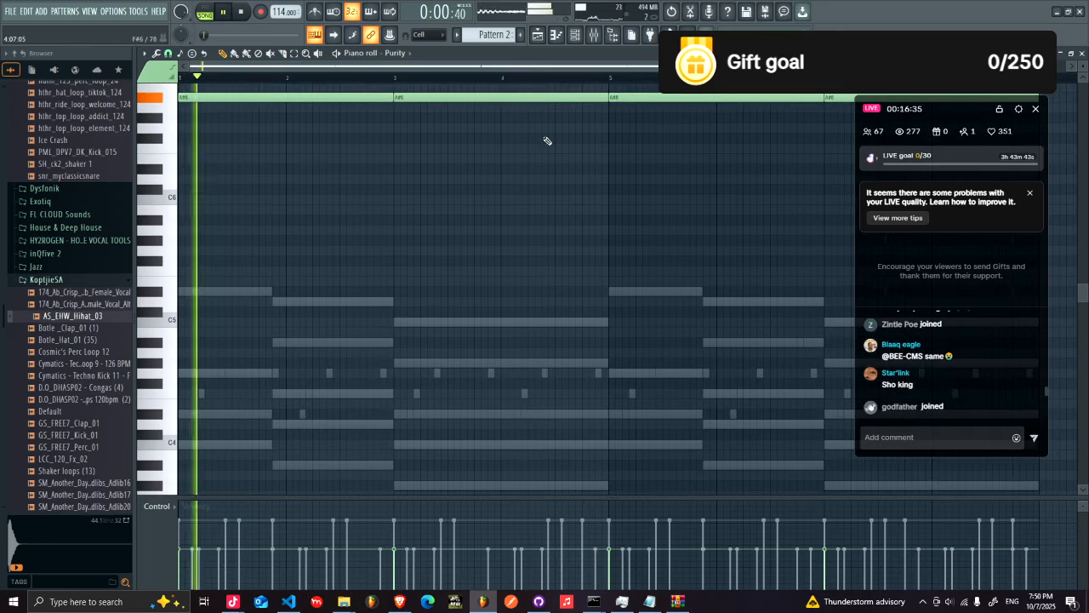
key("shift+Up")
key("shift+Up")
key("space")
key("space")
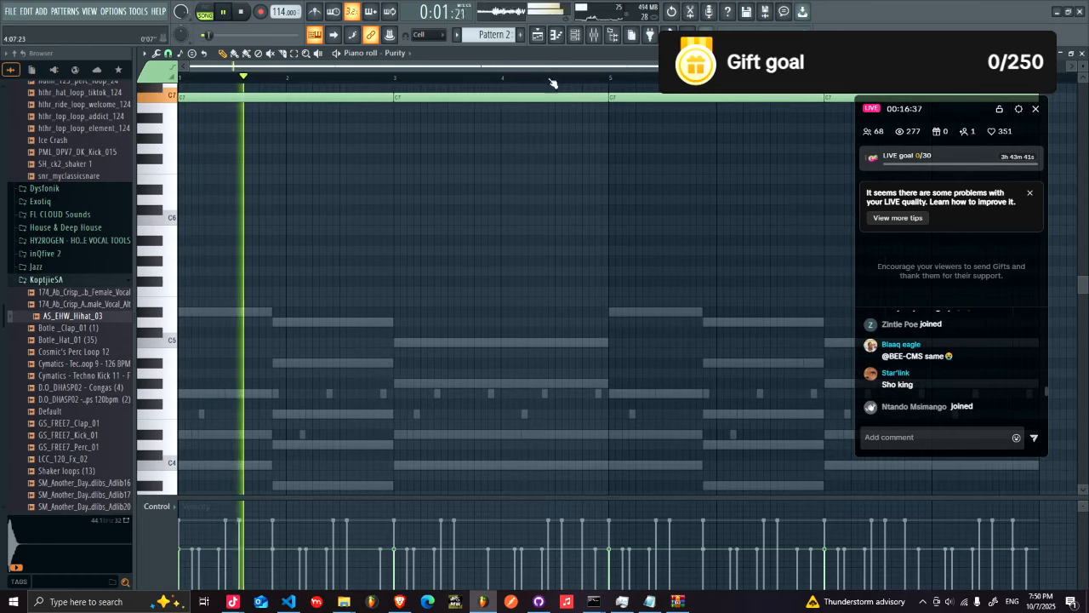
- Lower the Purity channel's volume to 30% while the song plays, and stop playback
key("F6")
mouse_move(311, 150)
left_mouse_down()
mouse_move(310, 175)
mouse_move(310, 145)
mouse_move(311, 155)
left_mouse_up()
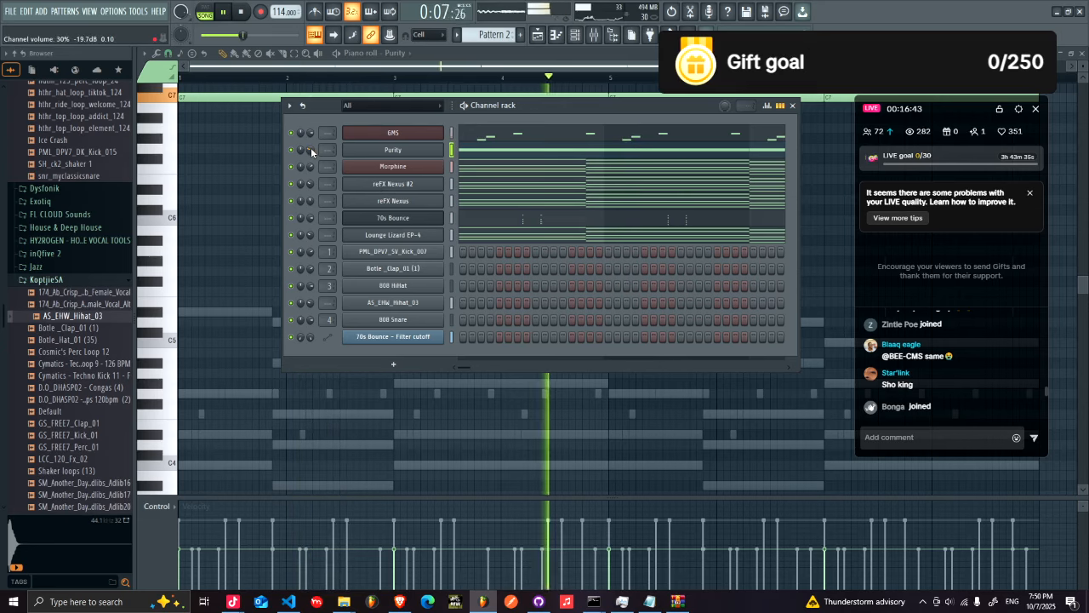
key("space")
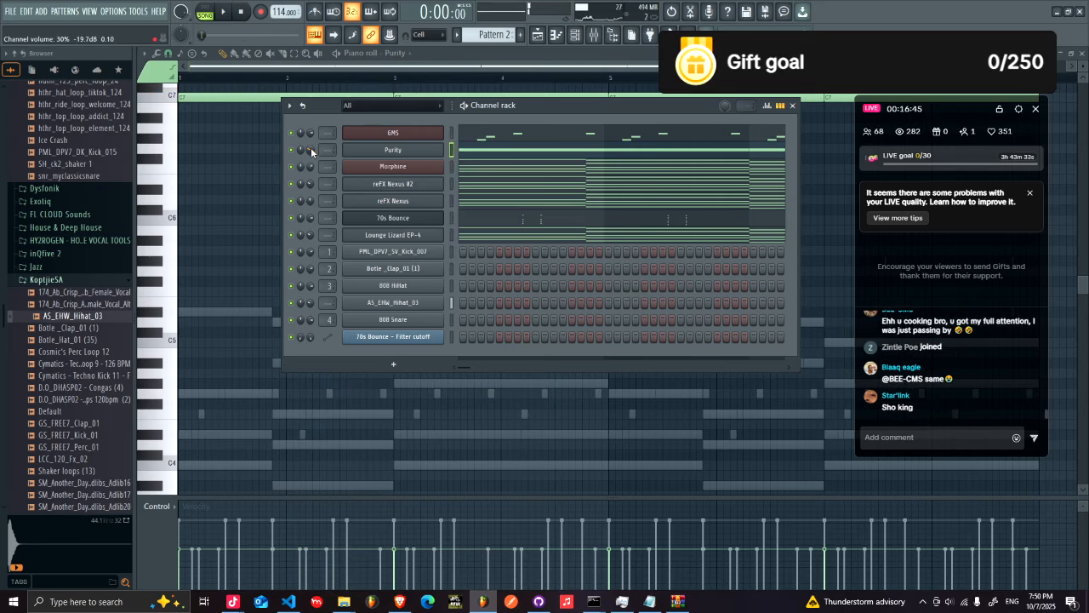
- Copy the 70s Bounce channel's notes and insert a Harmor instrument next to that channel
right_click(422, 219)
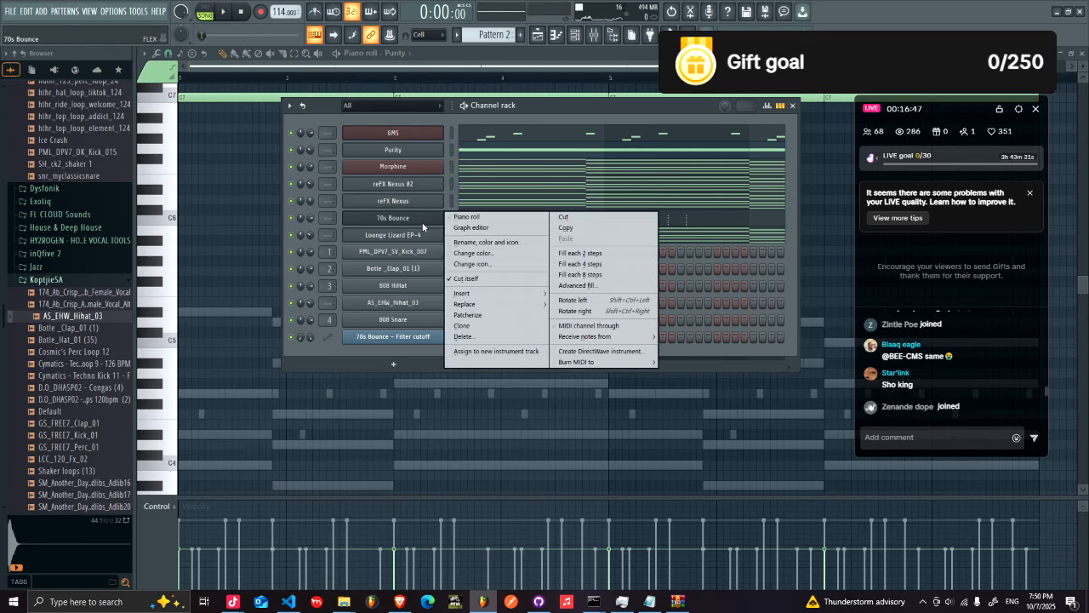
left_click(584, 228)
right_click(416, 218)
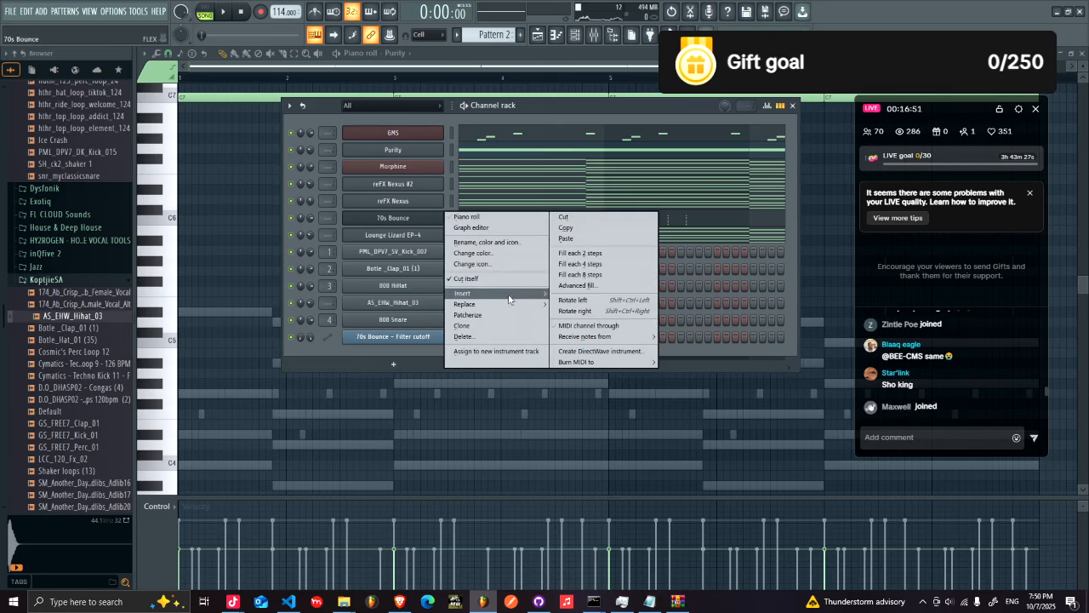
mouse_move(507, 292)
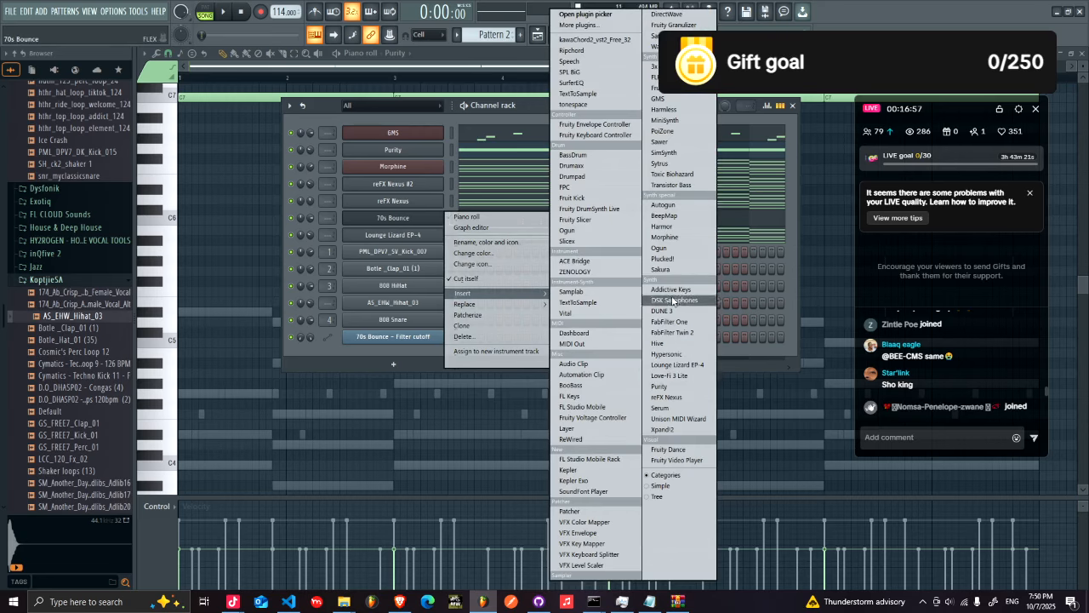
left_click(662, 226)
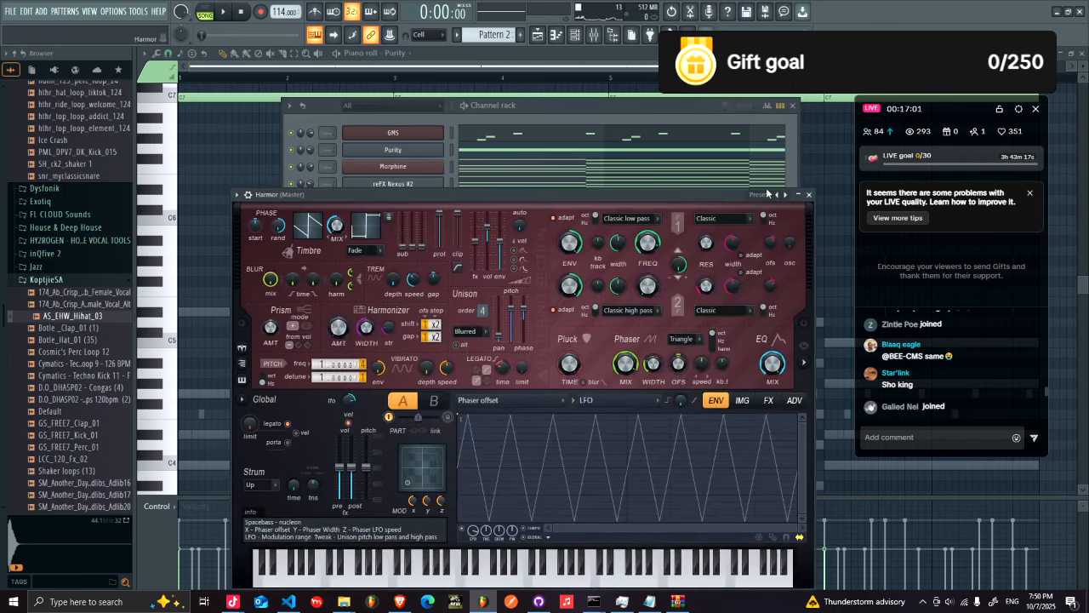
- Load the Bajo Deep bass preset into Harmor
left_click(779, 195)
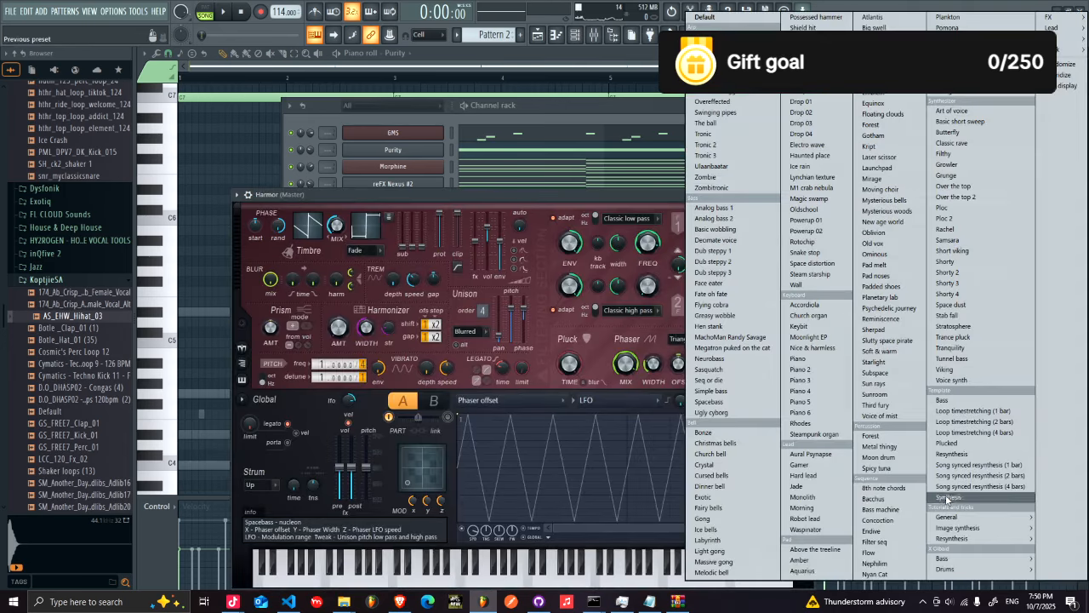
mouse_move(947, 541)
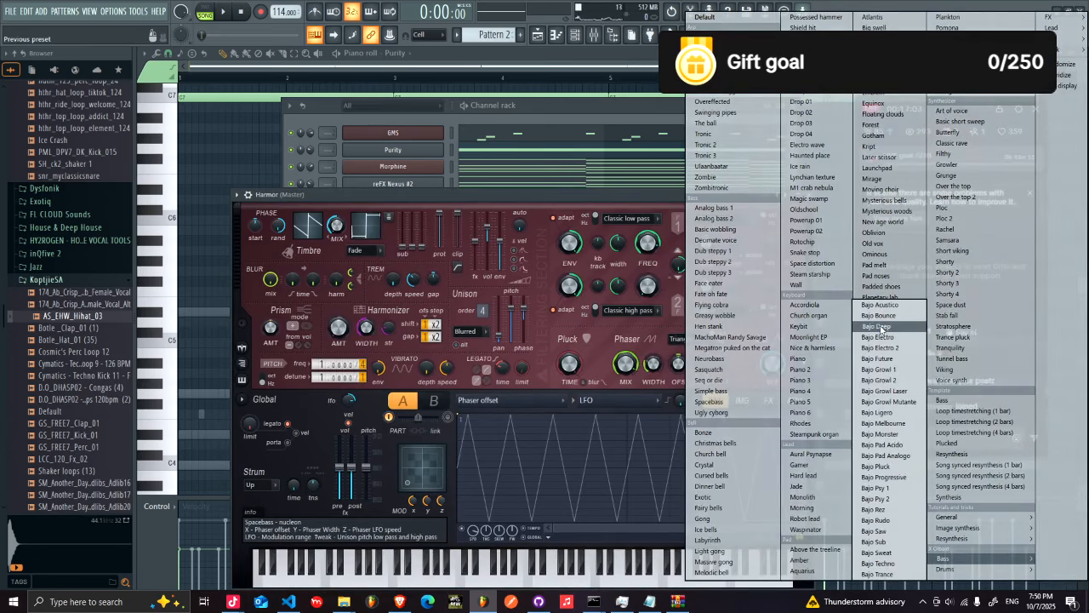
left_click(880, 327)
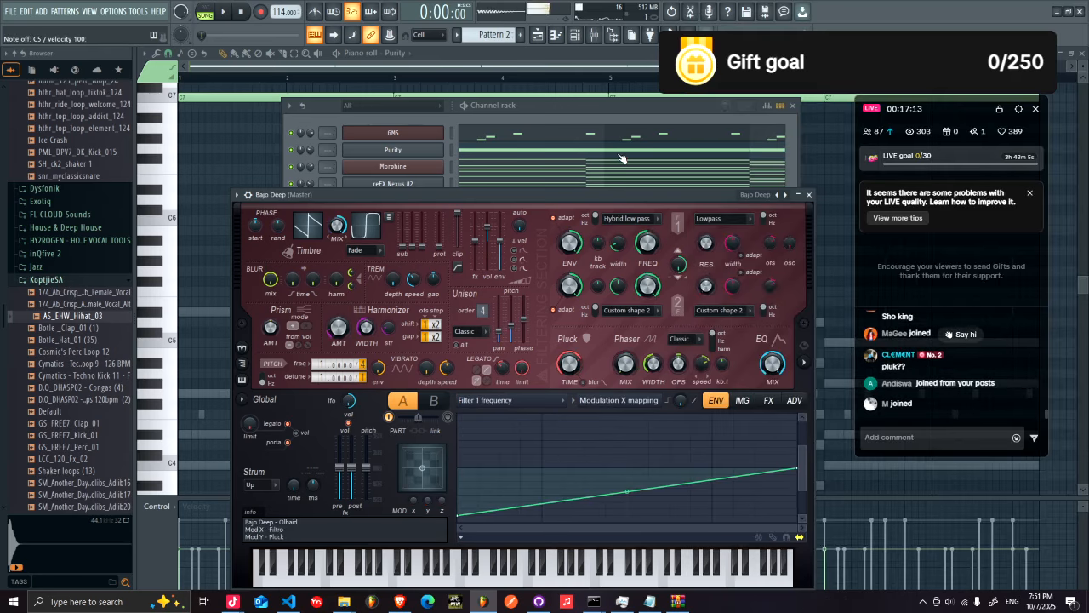
- Draw long C4, A#3 and G#3 root notes for Bajo Deep, following the ghost chords across bars 1 to 3
left_click(475, 159)
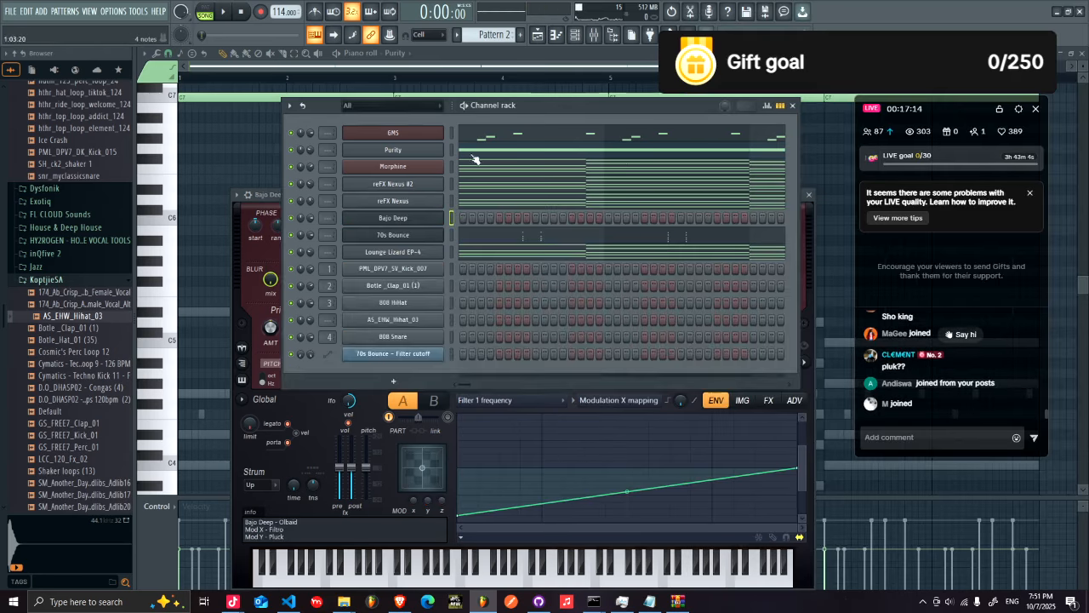
right_click(418, 220)
left_click(464, 217)
left_click_drag(801, 67, 464, 86)
scroll(464, 108, "down", 5)
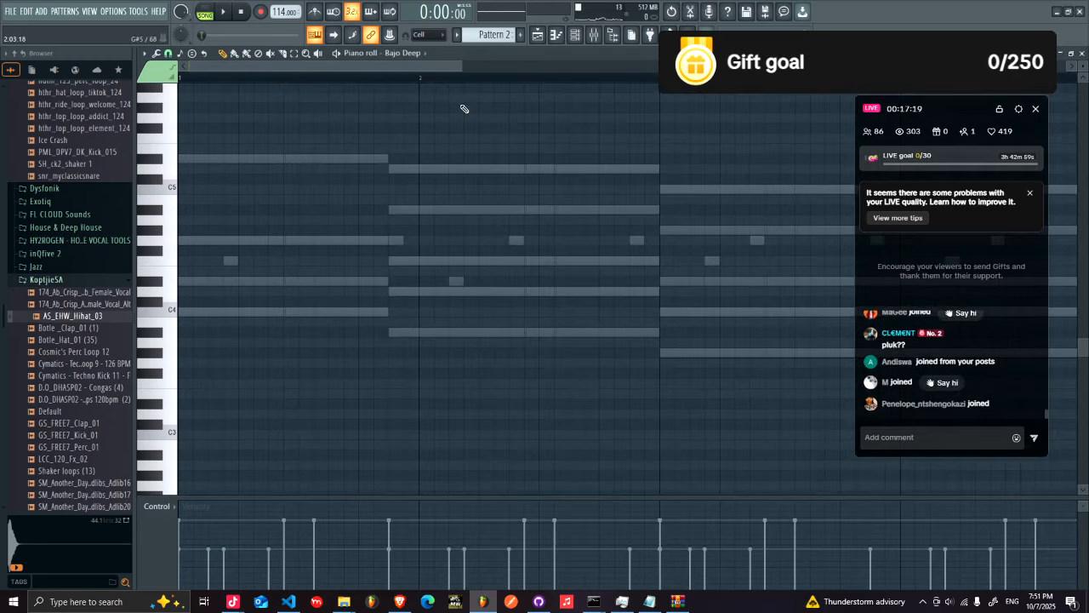
left_click(266, 312)
left_click(400, 332)
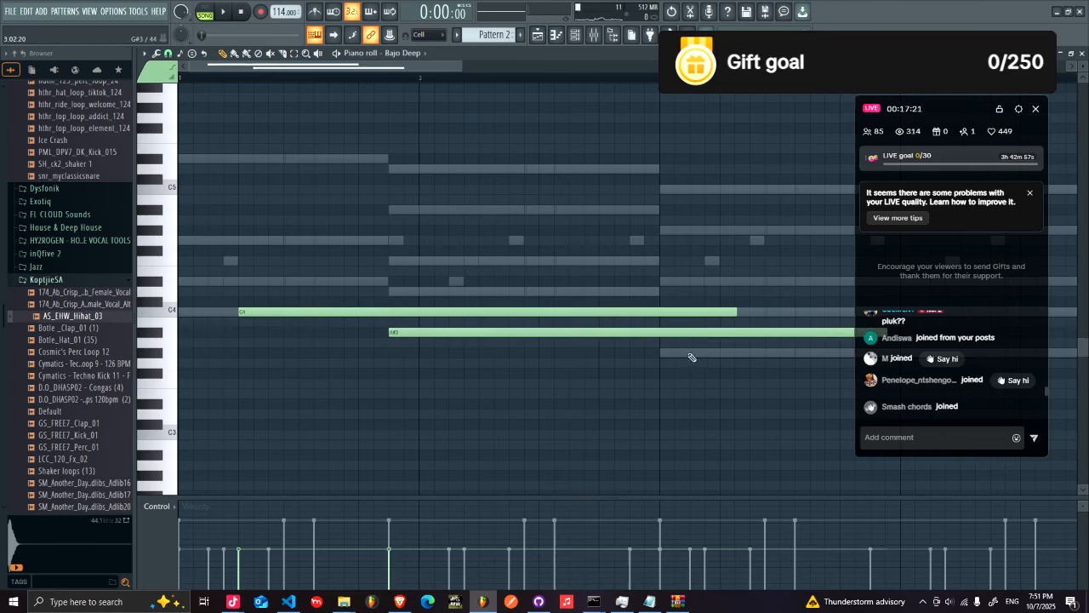
left_click(675, 355)
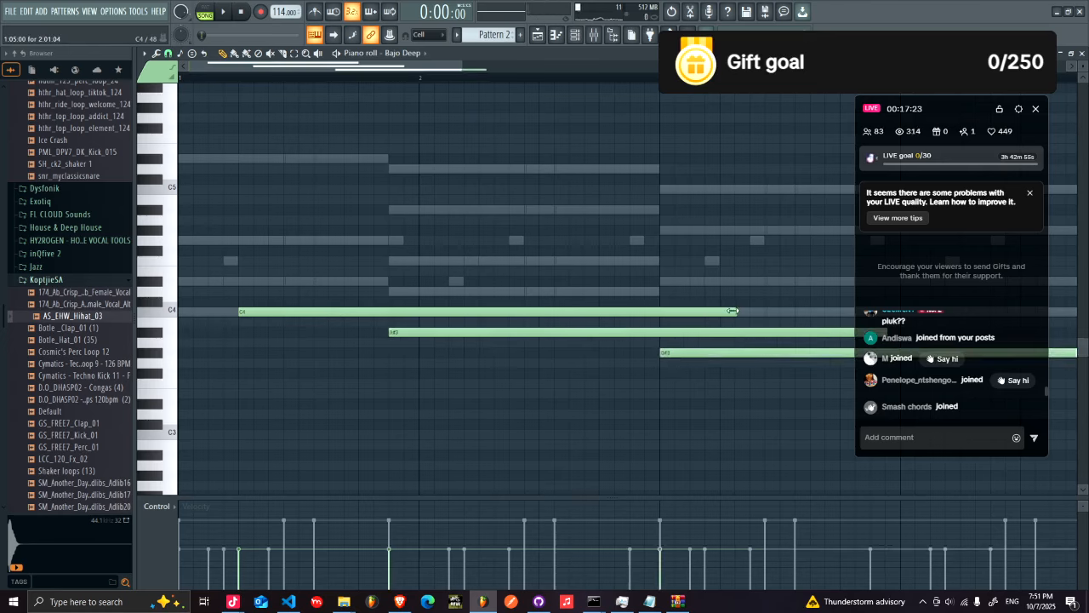
- Shorten the C4 bass note and start it at bar 1, then redraw the A#3 and G#3 notes at the same shorter length
left_click_drag(731, 310, 456, 324)
left_click_drag(356, 313, 296, 312)
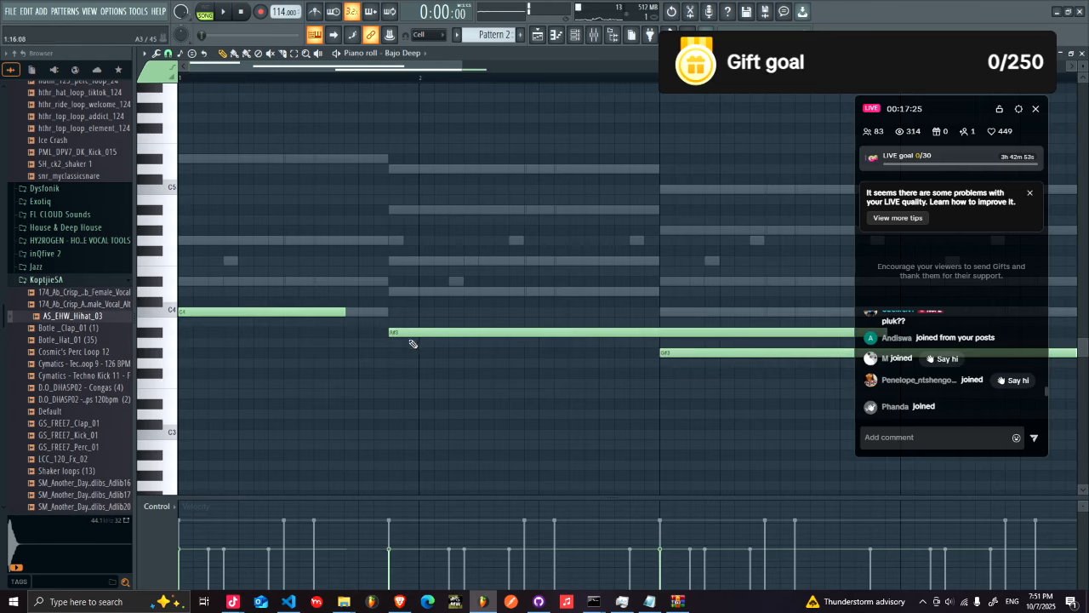
right_click(399, 332)
left_click(398, 333)
right_click(678, 354)
left_click(672, 354)
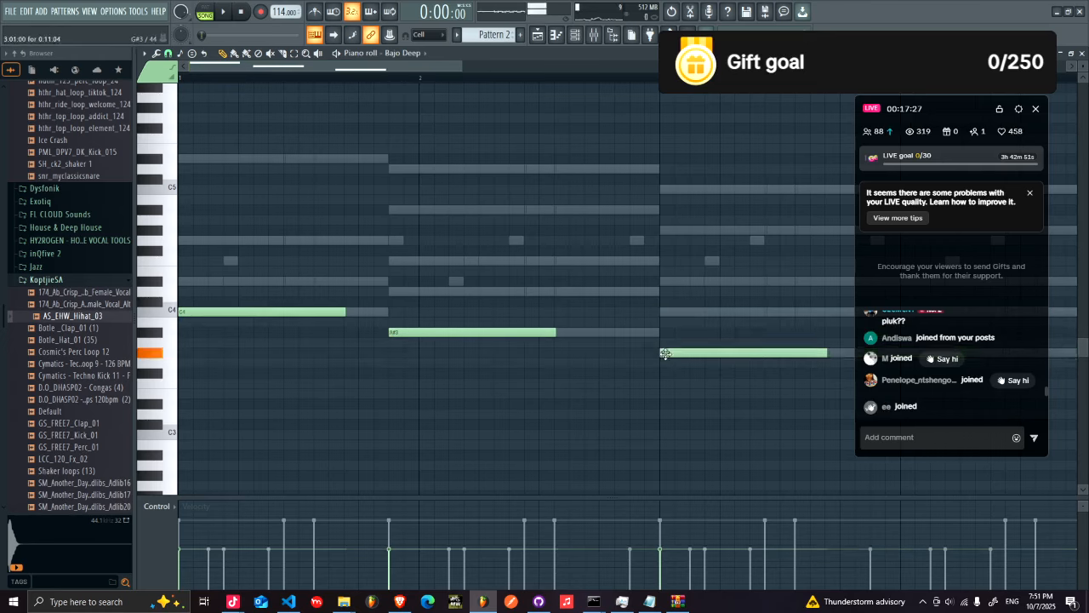
- Raise the three bass notes one octave to C5, A#4 and G#4, play the song, and return to the Bajo Deep notes
key("ctrl+Up")
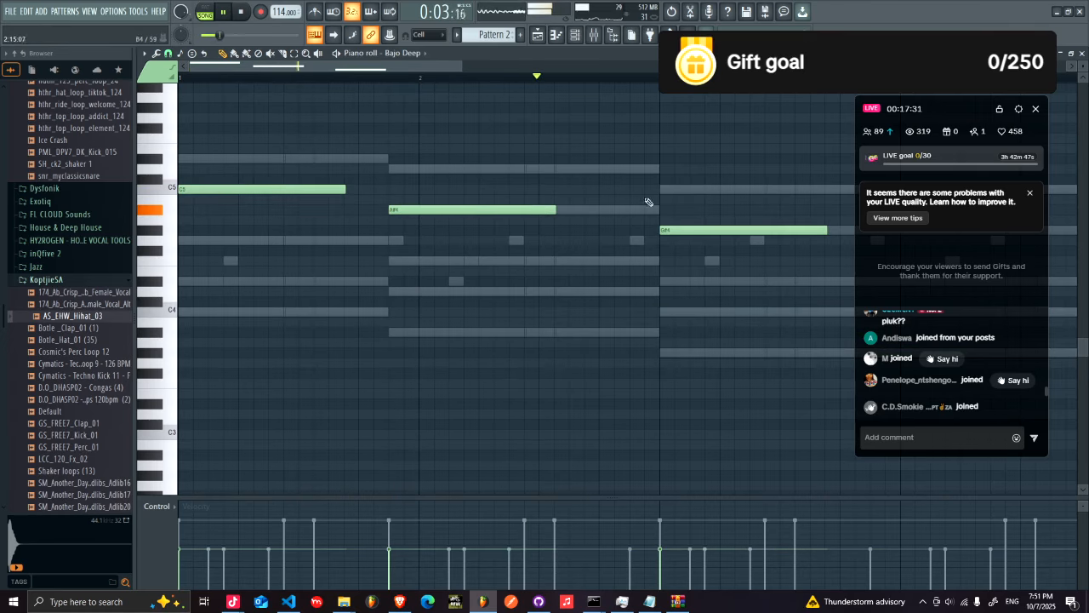
key("space")
left_click(593, 35)
left_click(577, 37)
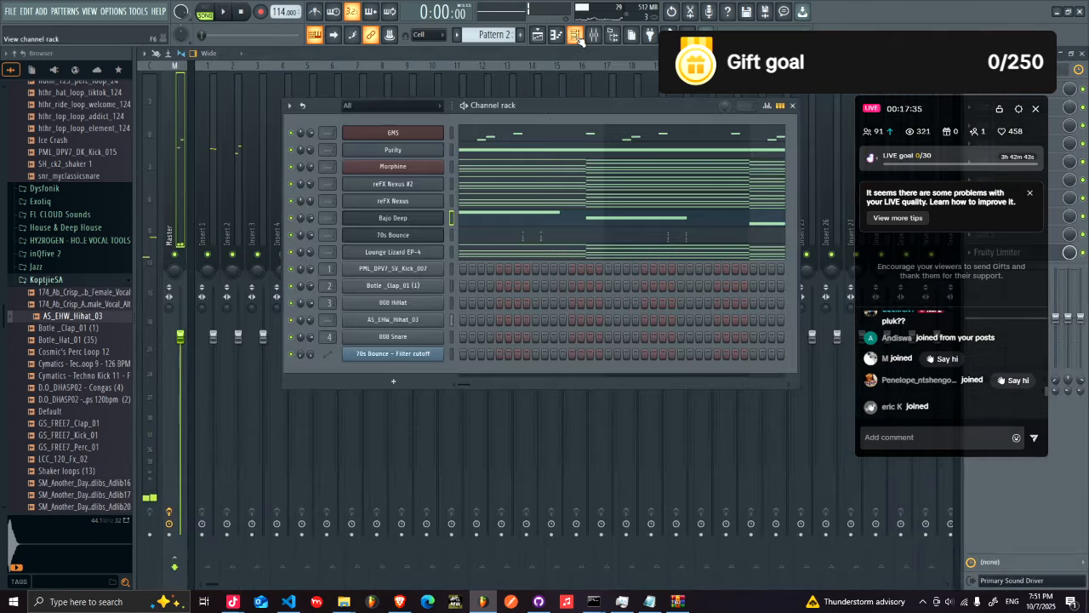
left_click(513, 224)
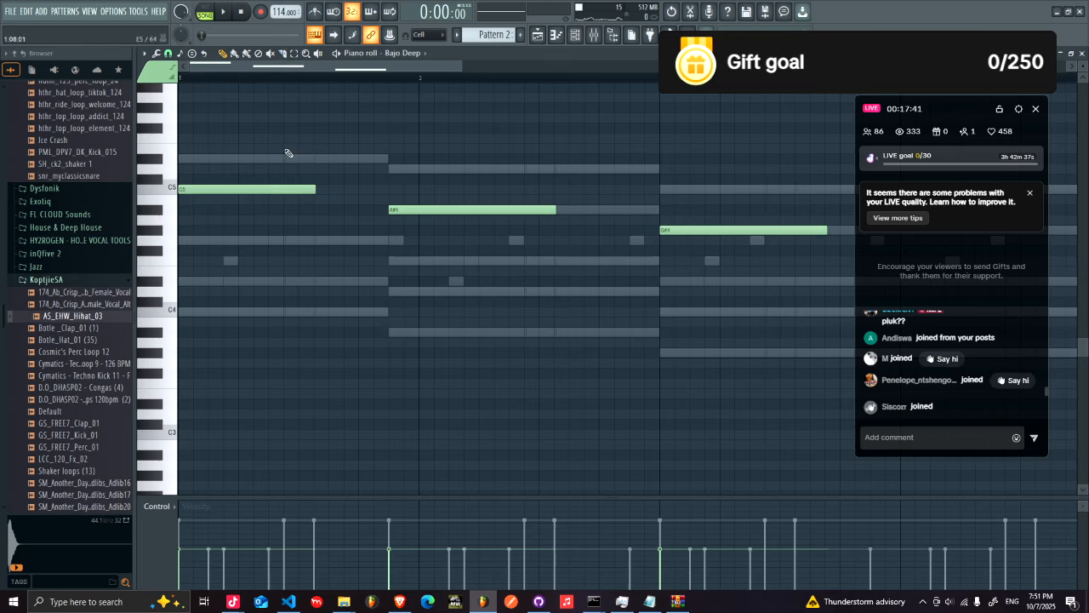
- Shorten the C5 note to a brief stab and add two matching C5 stabs in the second half of bar 1 during playback
left_click_drag(313, 185, 222, 188)
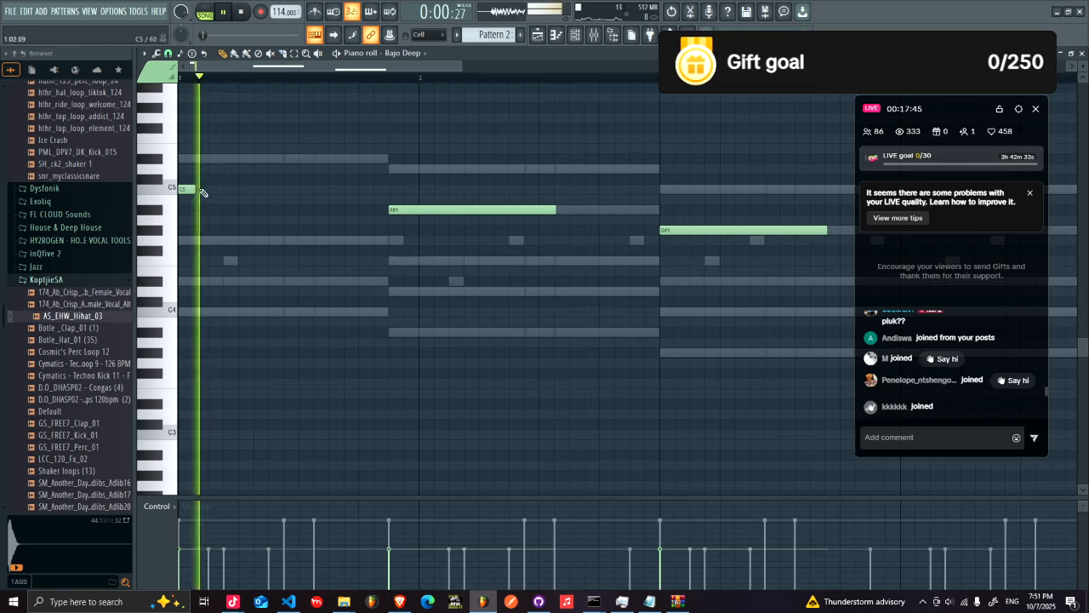
left_click(288, 190)
left_click(316, 191)
key("space")
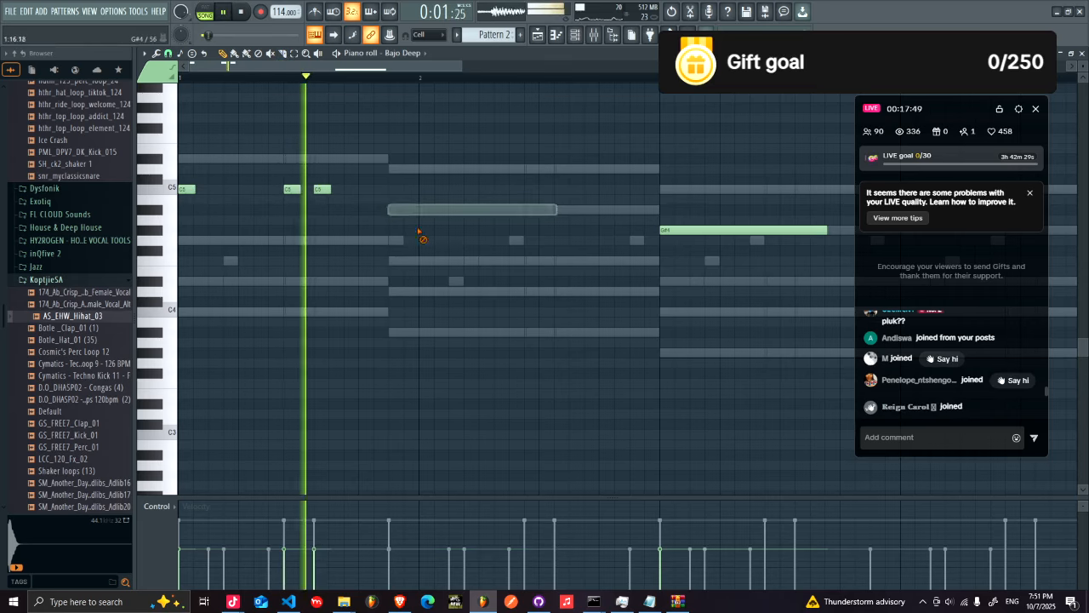
- Replace the long A#4 note with three short A#4 stabs shifted two steps later, led by a short D5 note at the chord change
mouse_move(398, 192)
left_mouse_down()
mouse_move(196, 200)
mouse_move(353, 191)
mouse_move(401, 277)
mouse_move(395, 334)
left_mouse_up()
key("space")
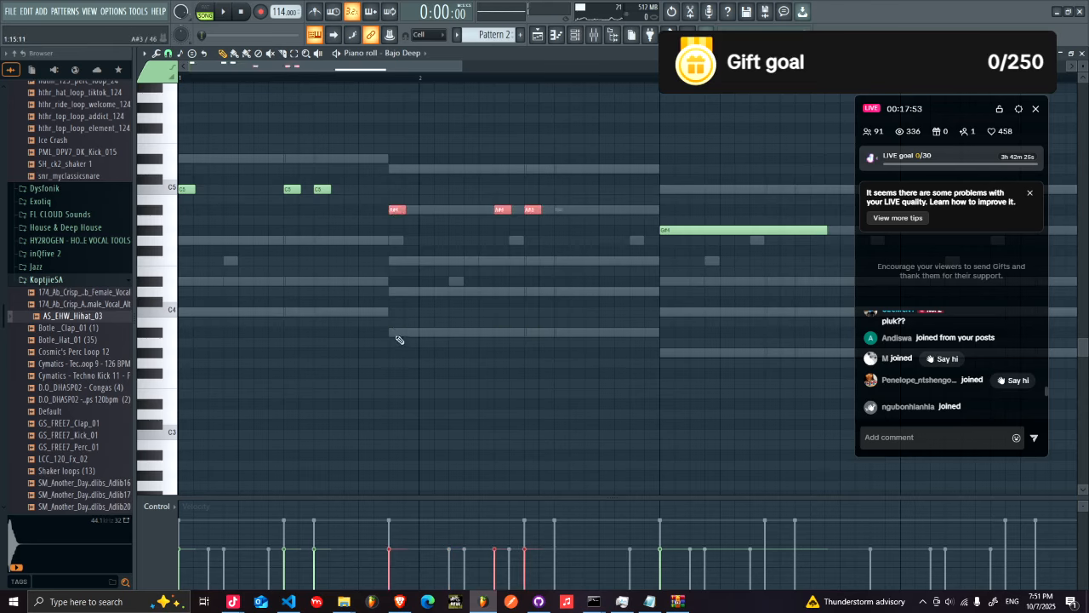
left_click_drag(395, 209, 423, 209)
left_click(397, 332)
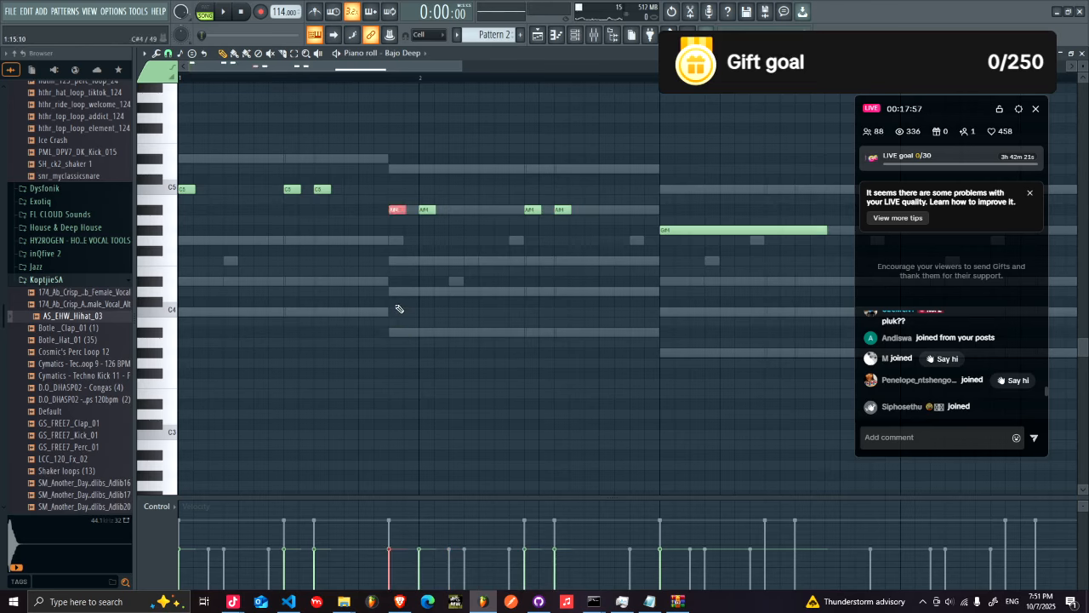
key("space")
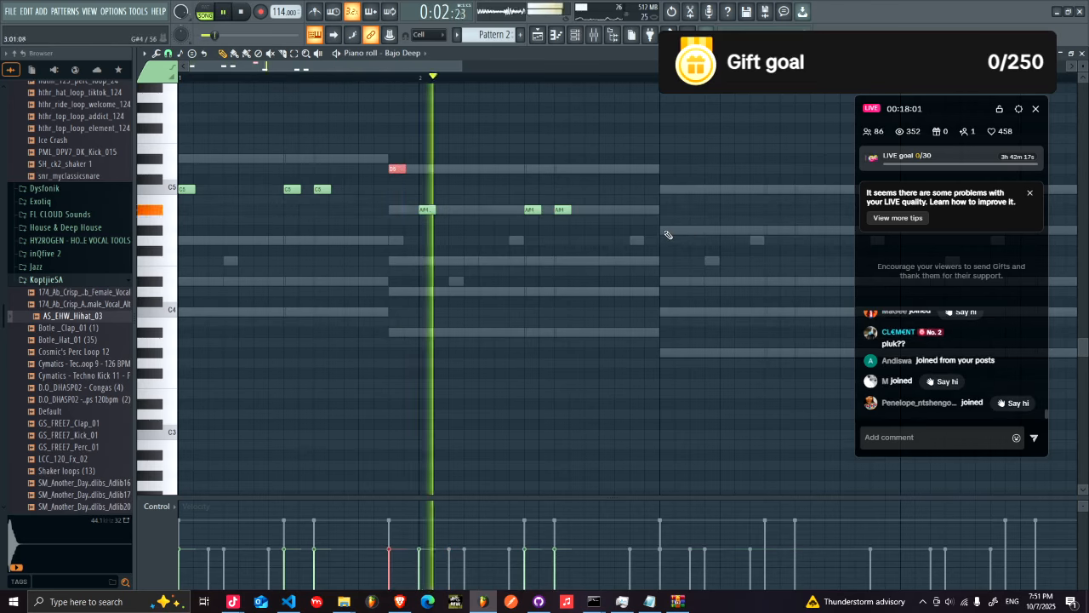
- Lower the D5 bass note at the end of bar 1 to G4 and copy the three-note bass motif to G#4 in bar 3
key("space")
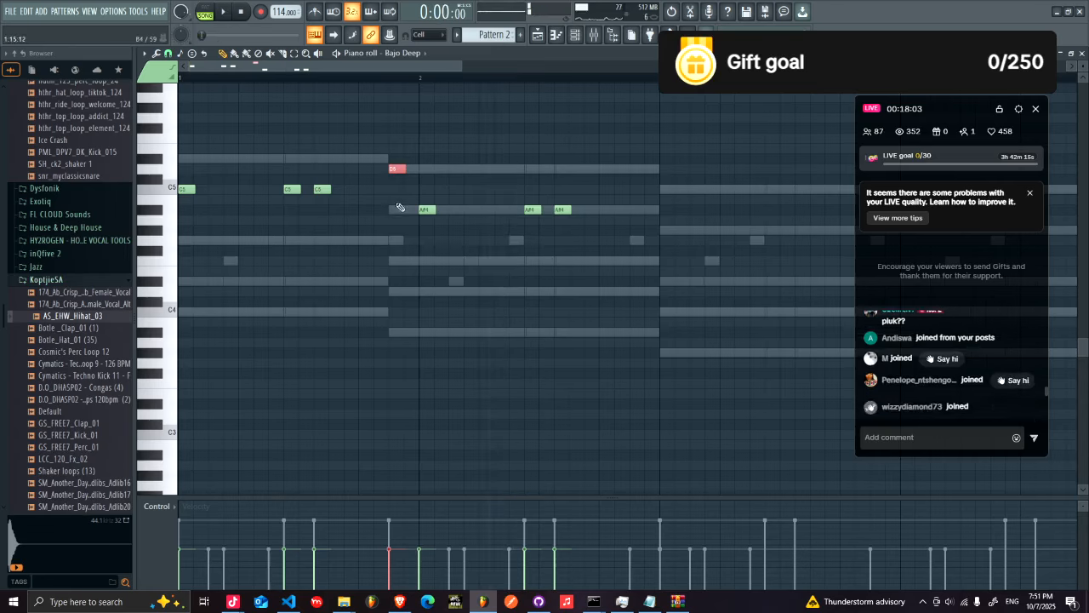
key("space")
left_click_drag(747, 133, 667, 242)
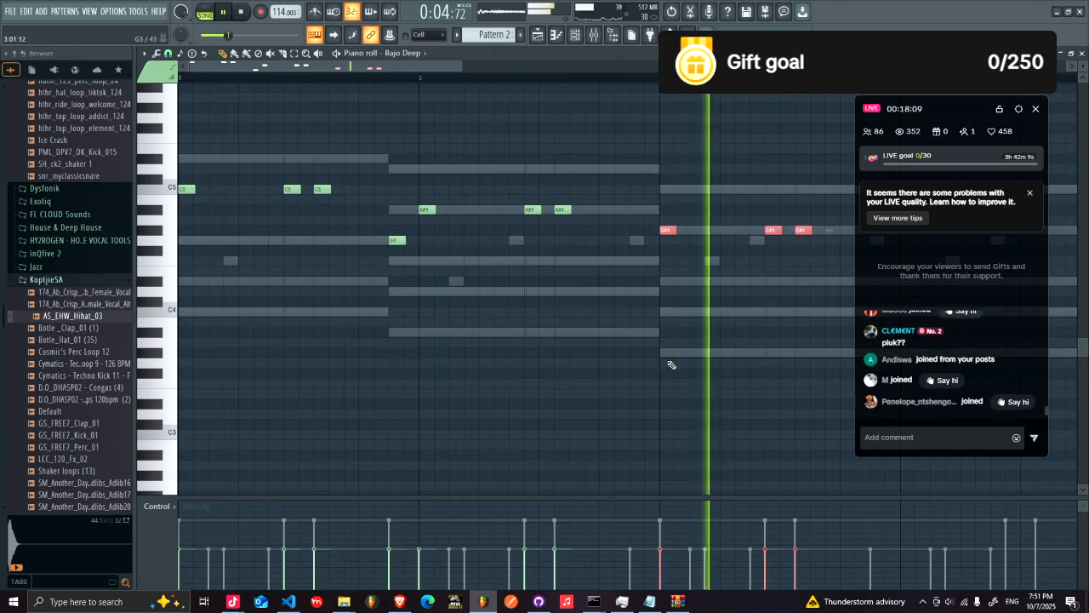
scroll(463, 83, "down", 2)
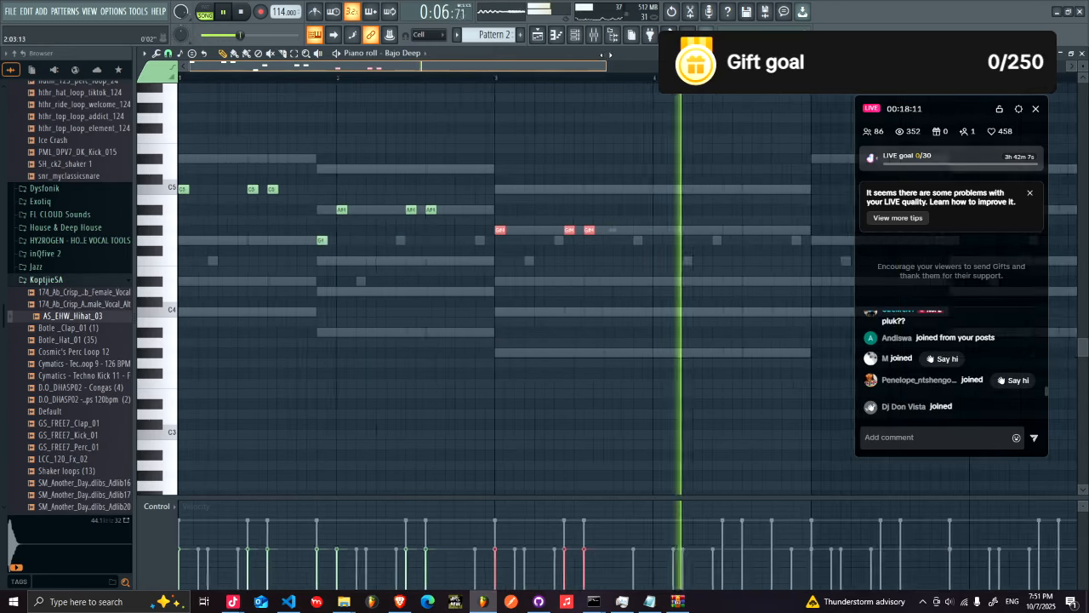
- Duplicate the three G#4 bass notes of bar 3 so the same motif repeats from the start of bar 4
key("space")
left_click_drag(429, 230, 468, 231)
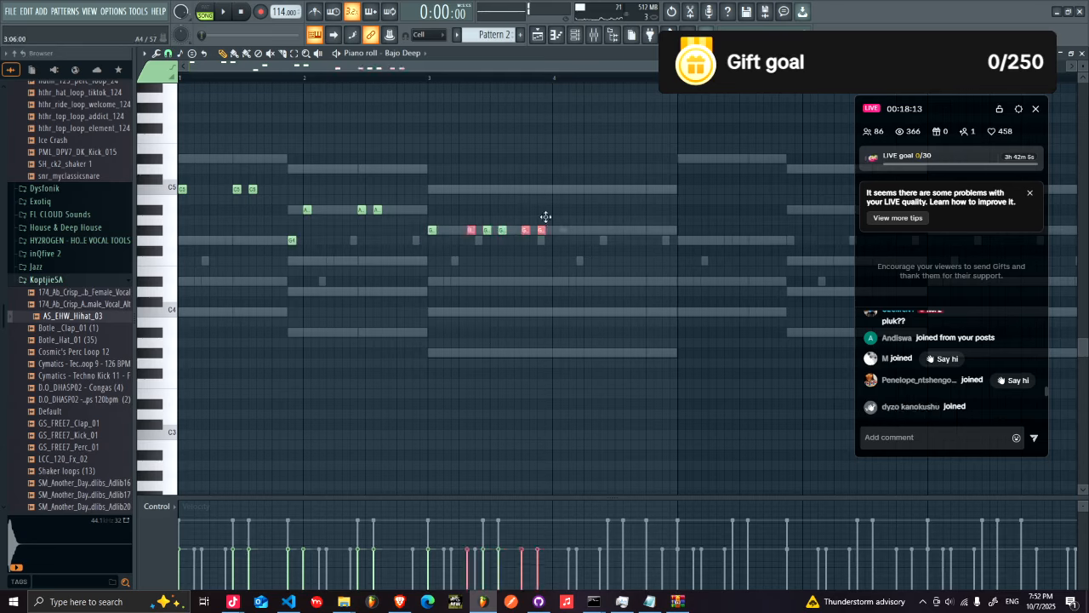
left_click(575, 282, "ctrl")
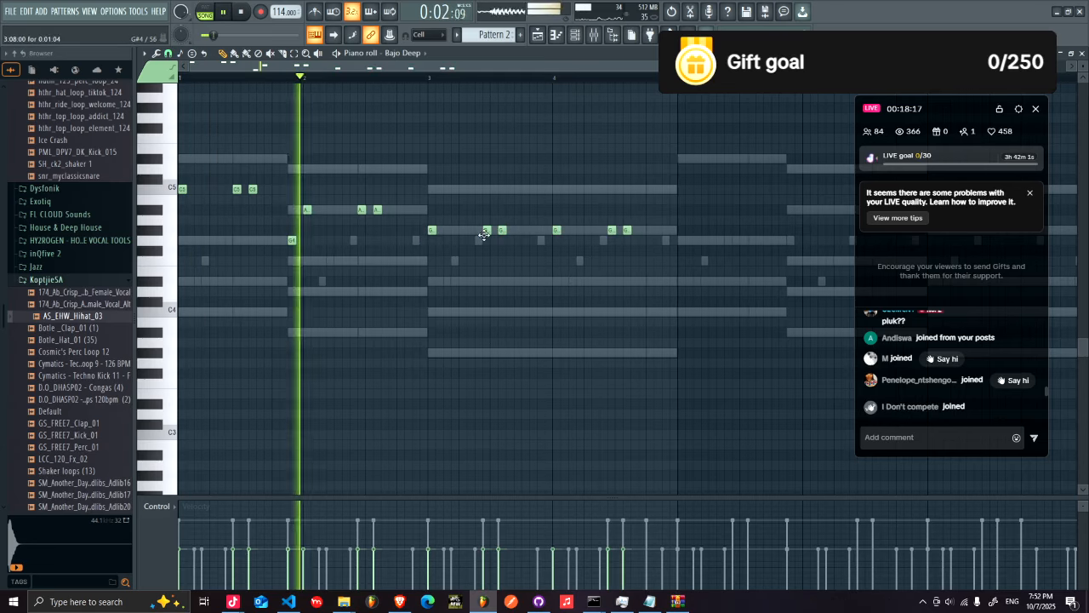
- Add an F4 note at the end of bar 2, and D#4 and G4 notes near the end of bar 4
left_click(416, 260)
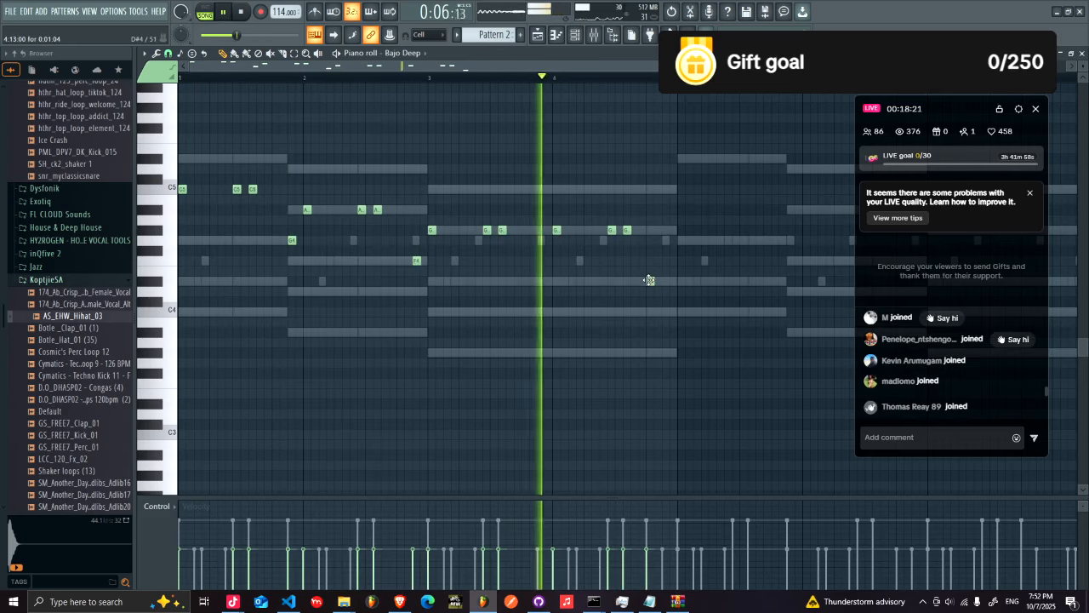
left_click(662, 241)
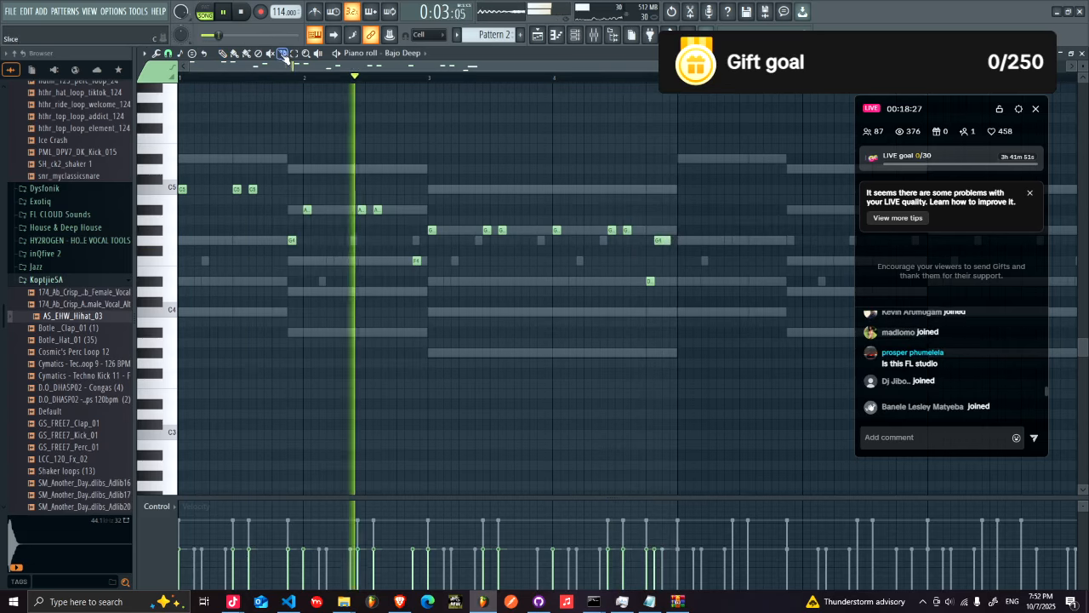
- Slice off the tail of the last G4 note and stretch the remaining part to the end of bar 4
left_click_drag(665, 248, 665, 234)
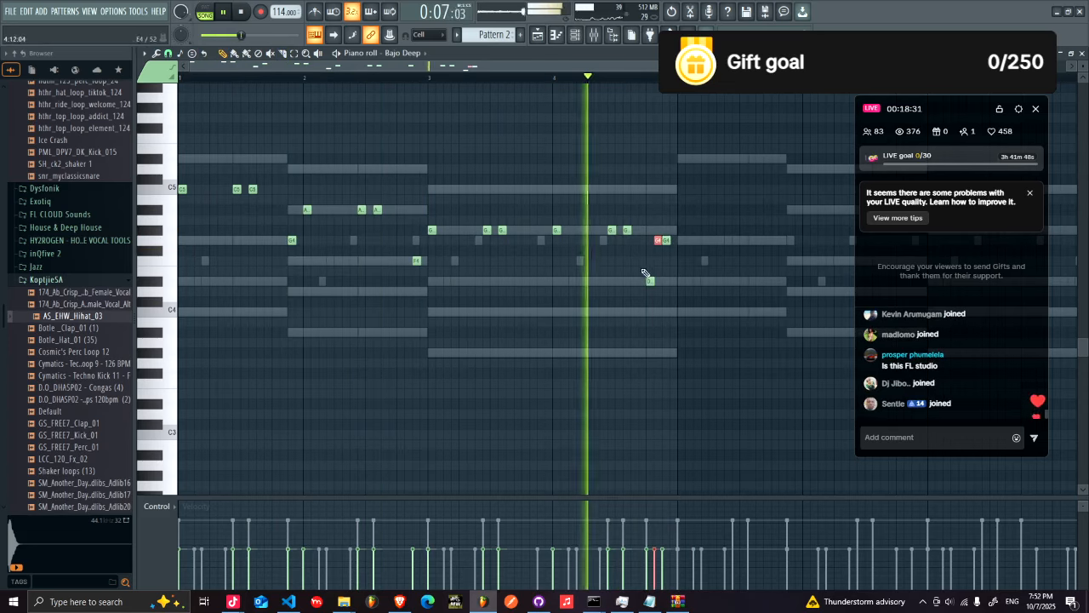
right_click(678, 251)
right_click(667, 241)
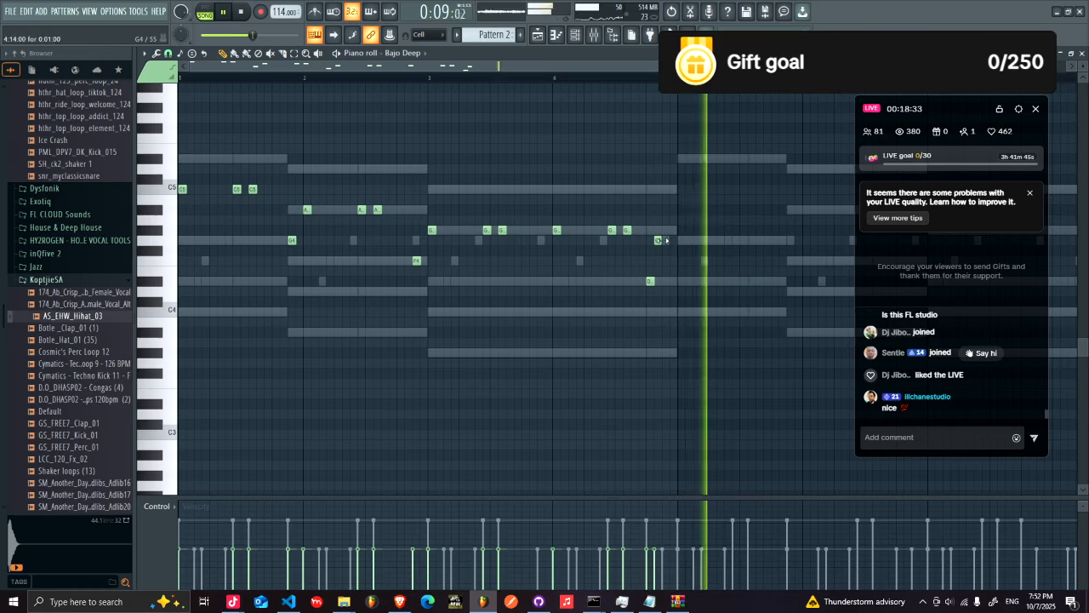
key("space")
left_click_drag(666, 240, 685, 246)
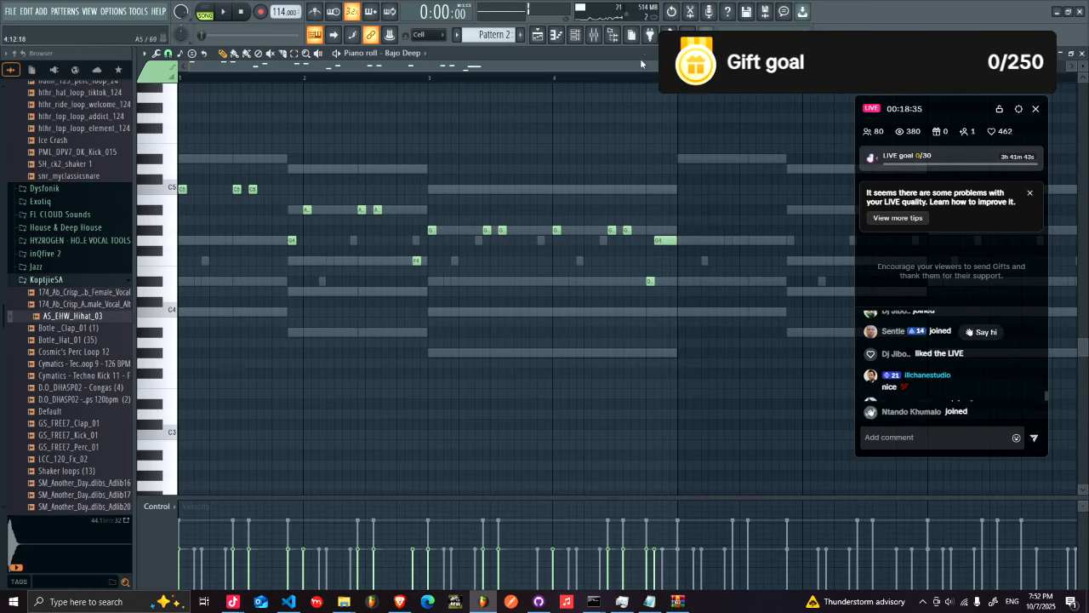
- Open the Bajo Deep instrument and set its filter 1 envelope amount to 5%
left_click(576, 35)
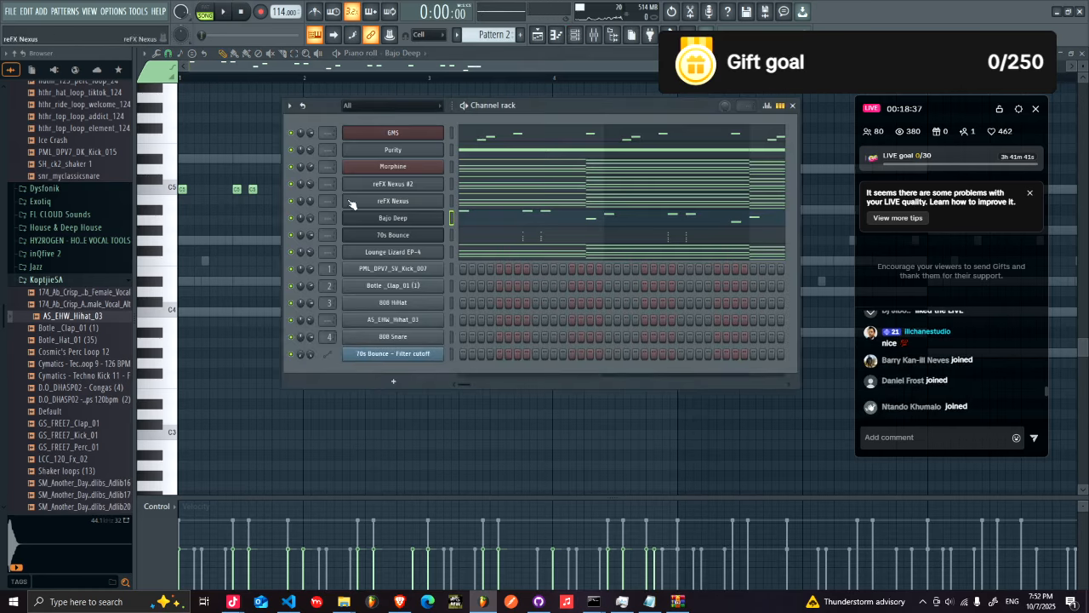
left_click(386, 221)
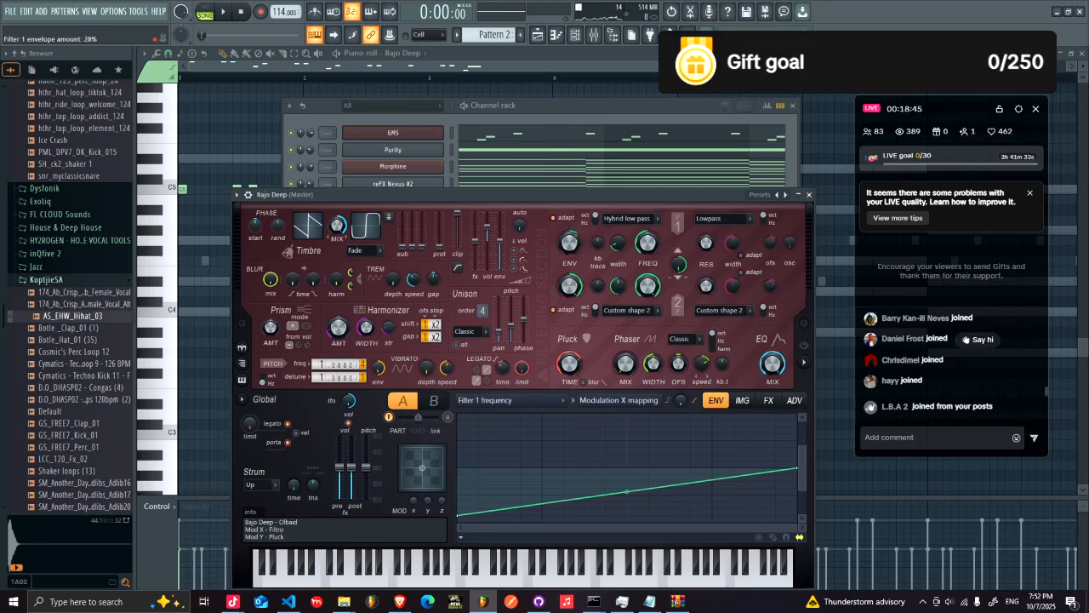
left_click_drag(569, 243, 569, 252)
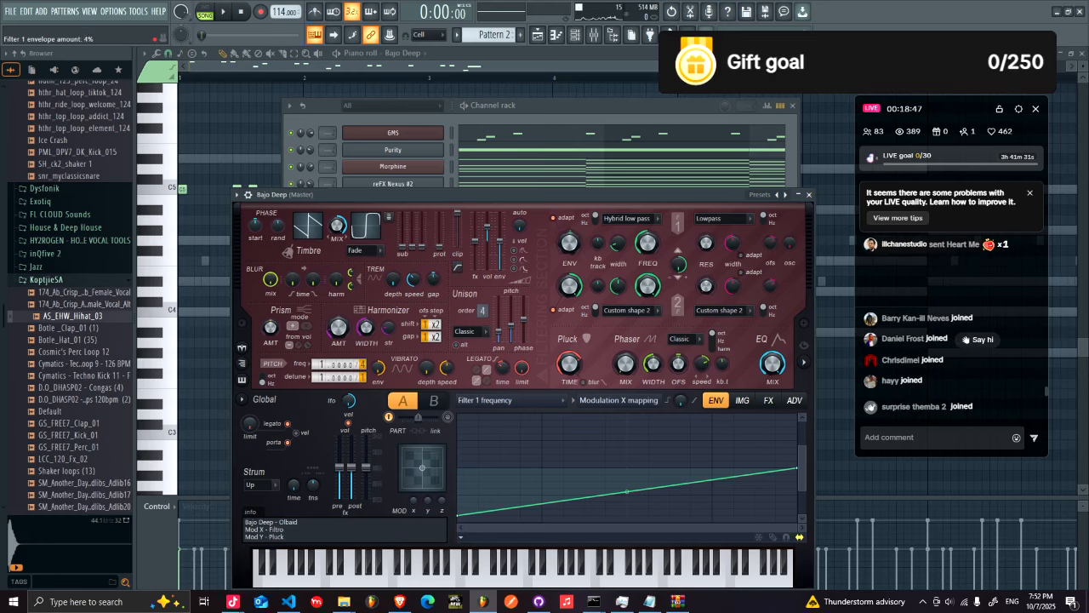
key("space")
scroll(578, 243, "up", 5)
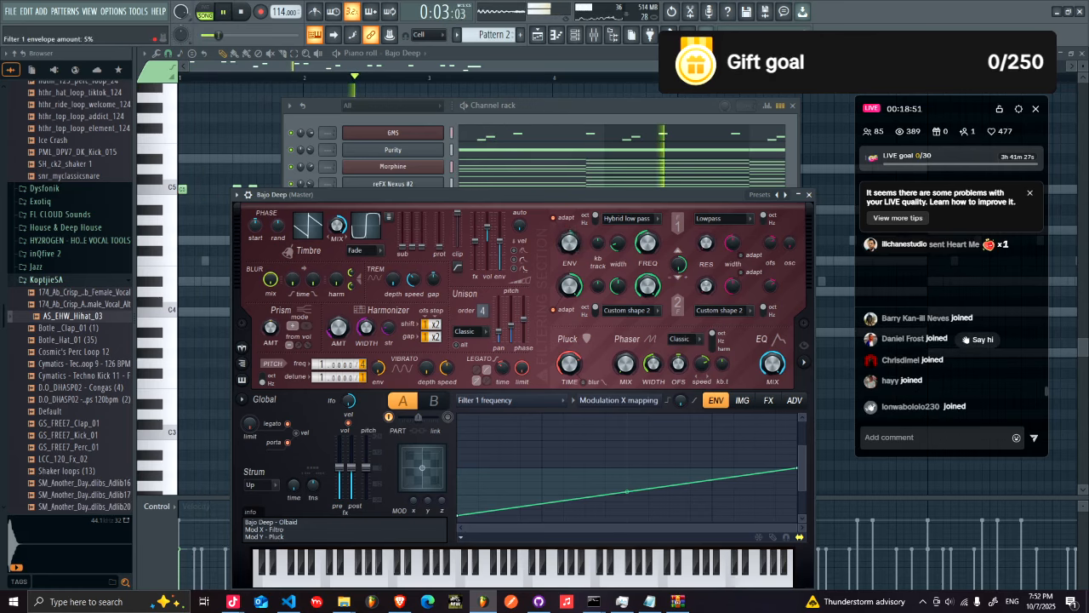
left_click(560, 110)
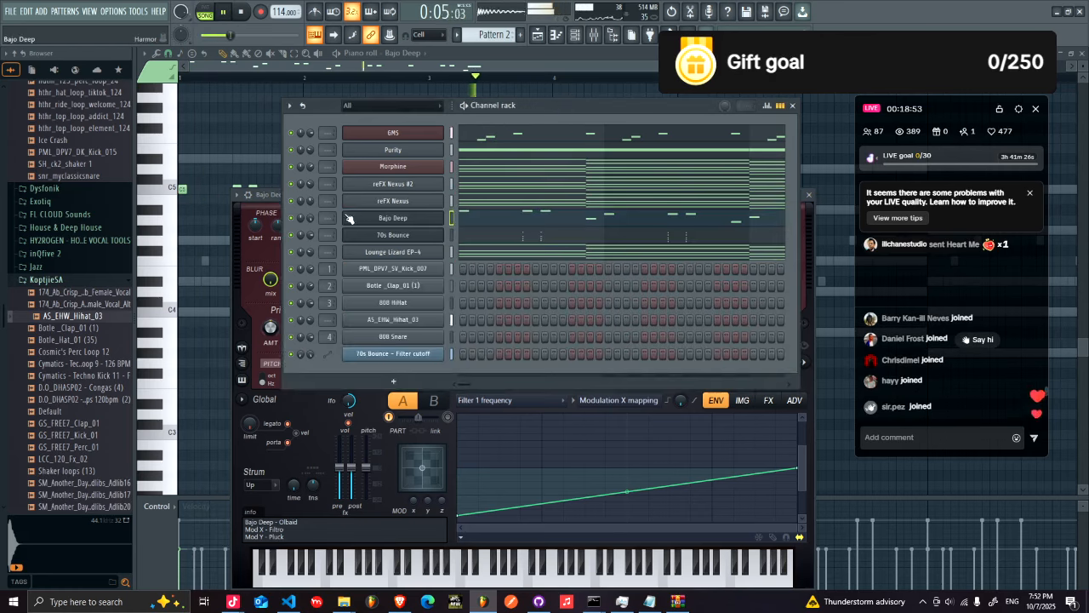
left_click(368, 220)
left_click(368, 220)
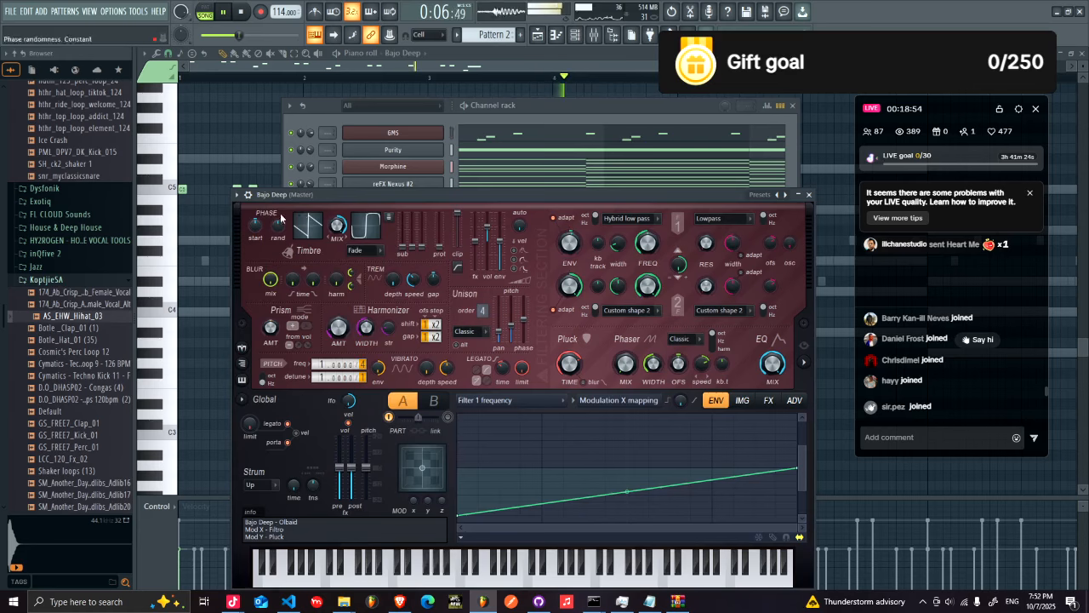
left_click(238, 195)
mouse_move(322, 225)
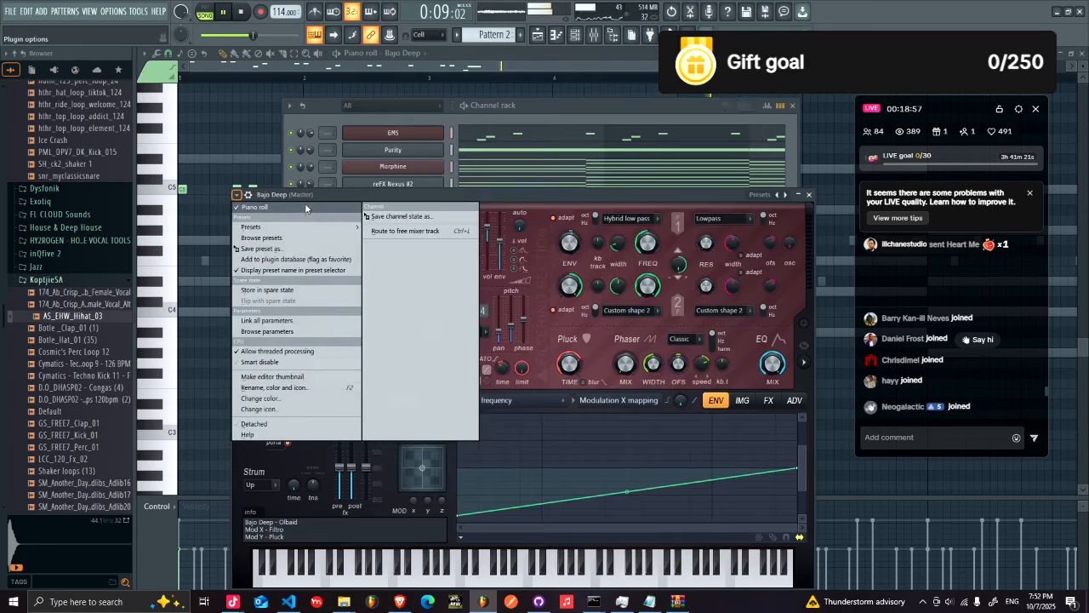
left_click(308, 195)
- Duplicate the four-bar Bajo Deep bass line into bars 5 to 8 and play it back
left_click(591, 97)
key("space")
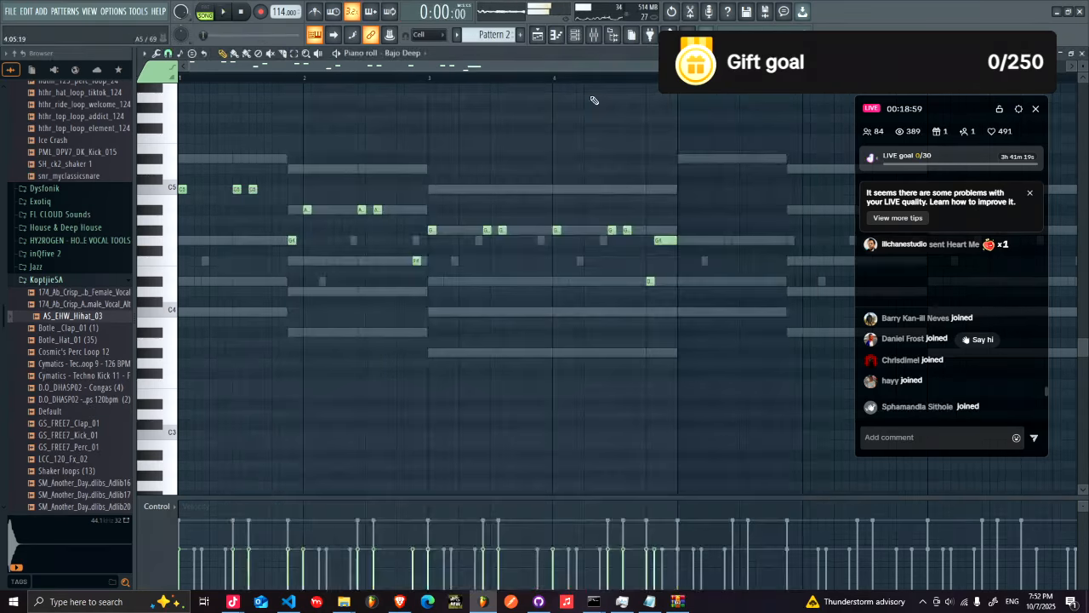
key("space")
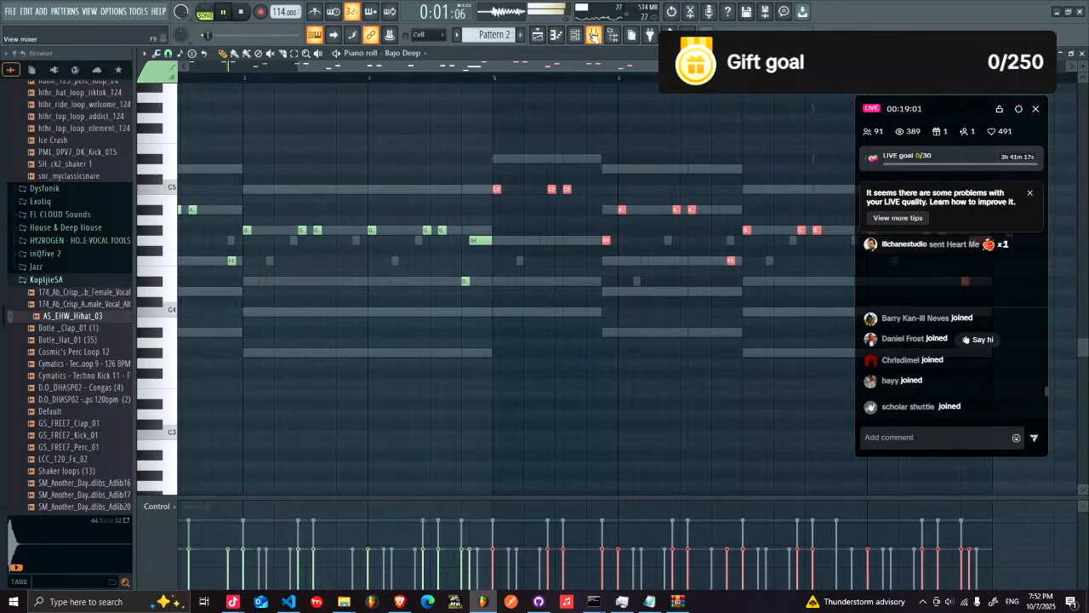
- Stop playback and copy the GMS channel's notes from the channel rack
left_click(593, 34)
left_click(575, 34)
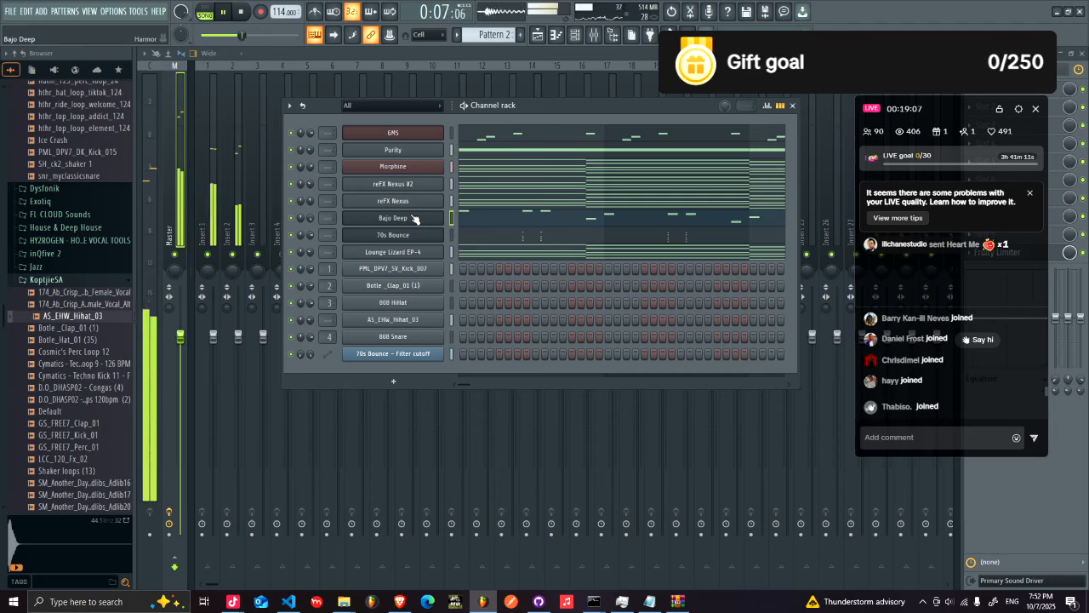
key("space")
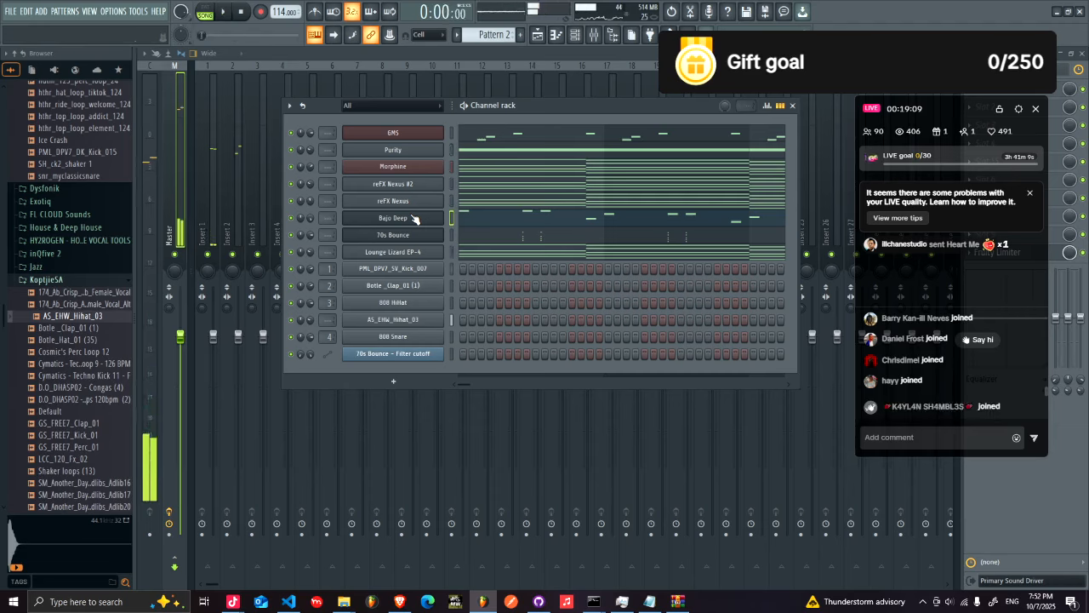
right_click(431, 138)
left_click(568, 143)
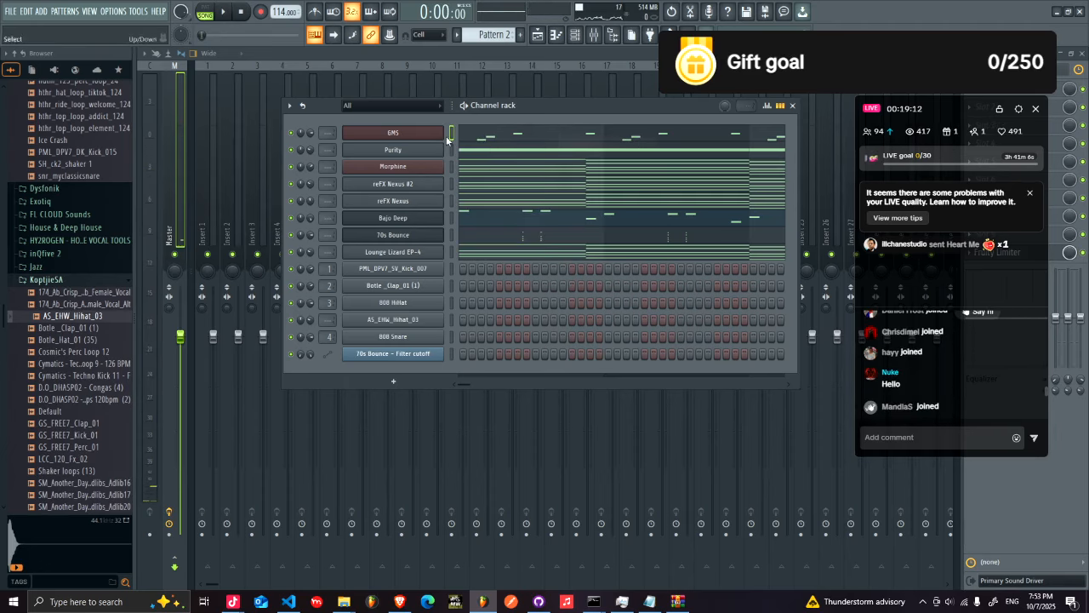
- Insert a FLEX channel above GMS and paste the copied GMS notes into it
right_click(400, 142)
mouse_move(464, 208)
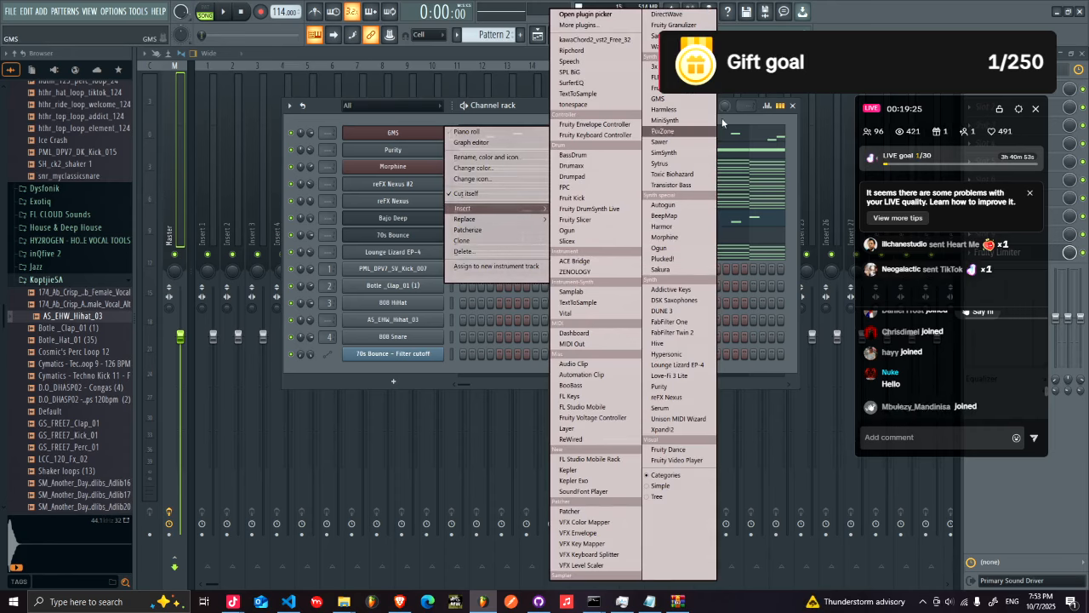
left_click(663, 78)
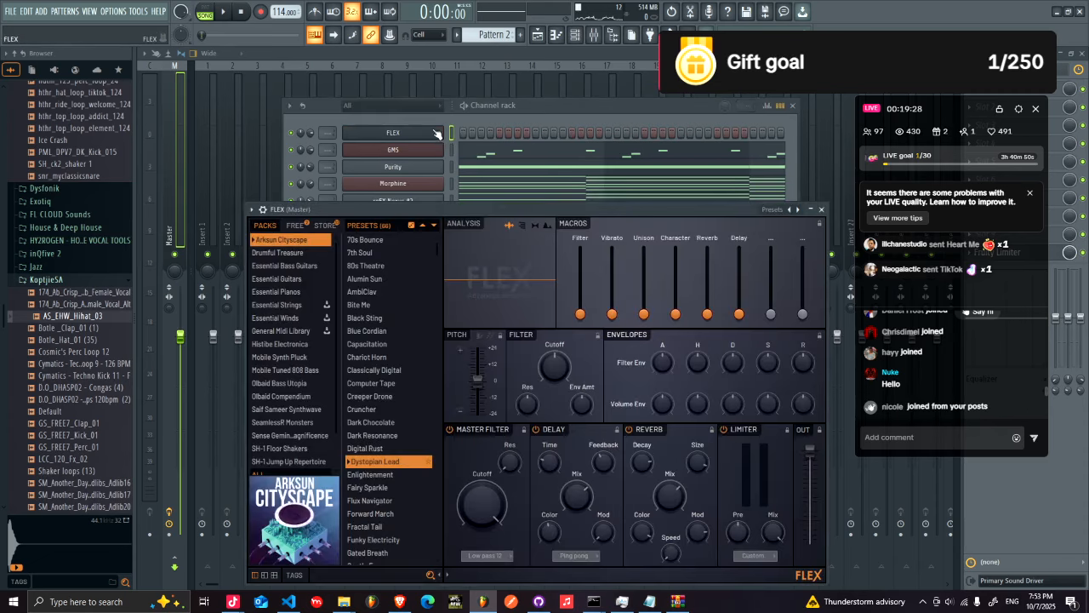
right_click(435, 131)
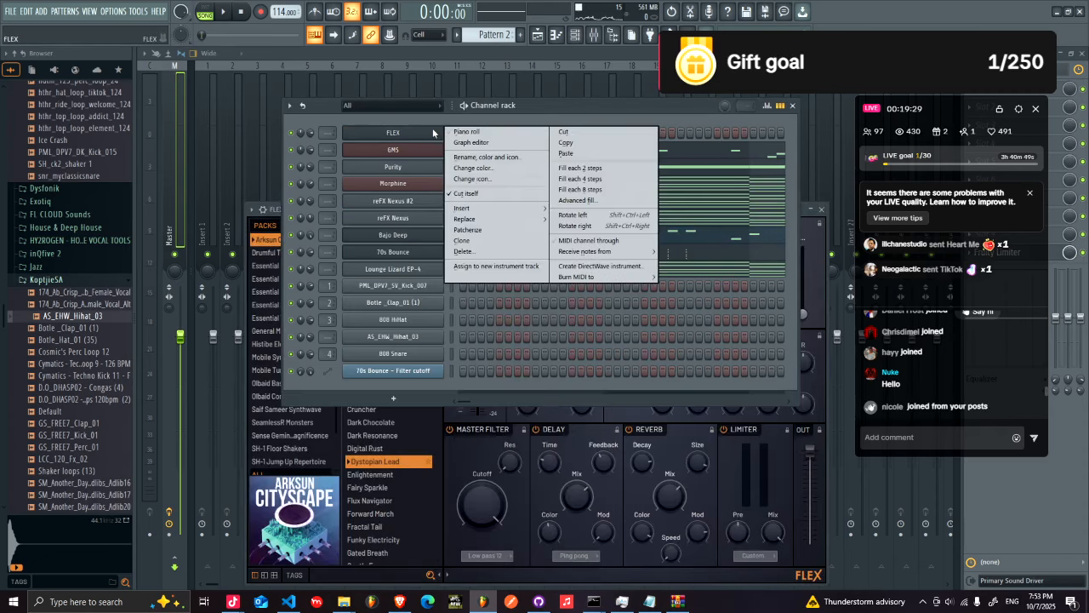
left_click(589, 154)
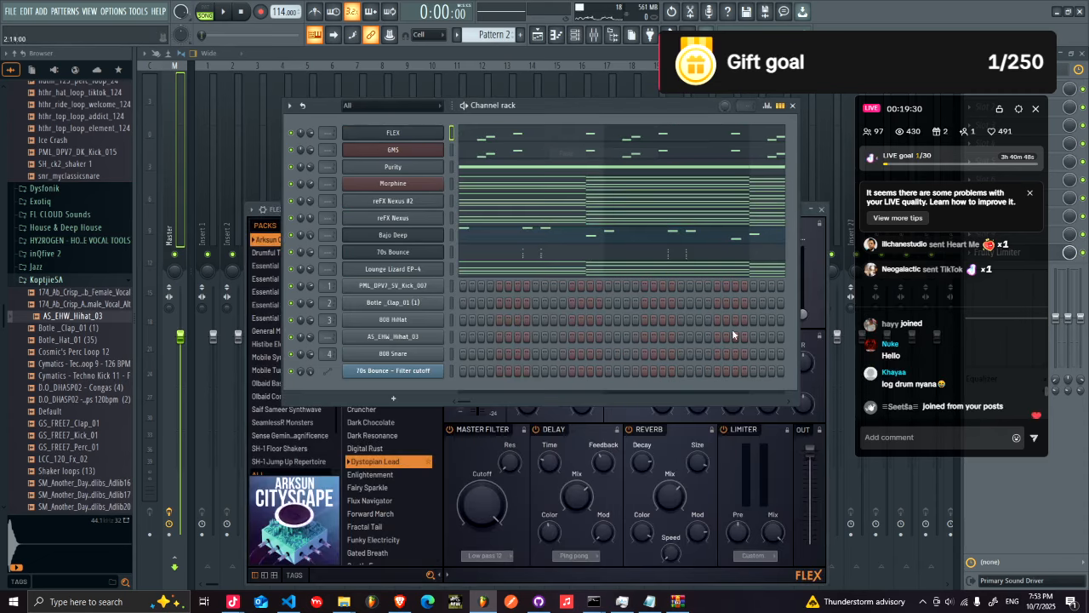
- Load the 70s Bounce preset in FLEX and open the channel's notes in the piano roll
left_click(458, 480)
left_click(365, 239)
left_click(544, 135)
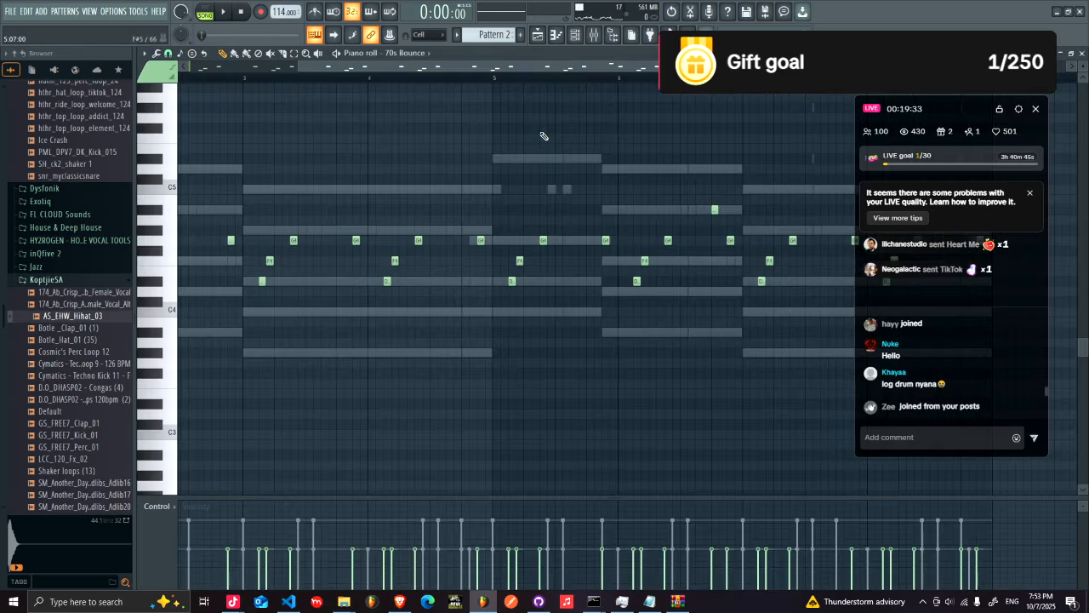
- Shorten all the 70s Bounce notes to brief stabs with snapping off, and return the snap setting to Cell
key("ctrl+a")
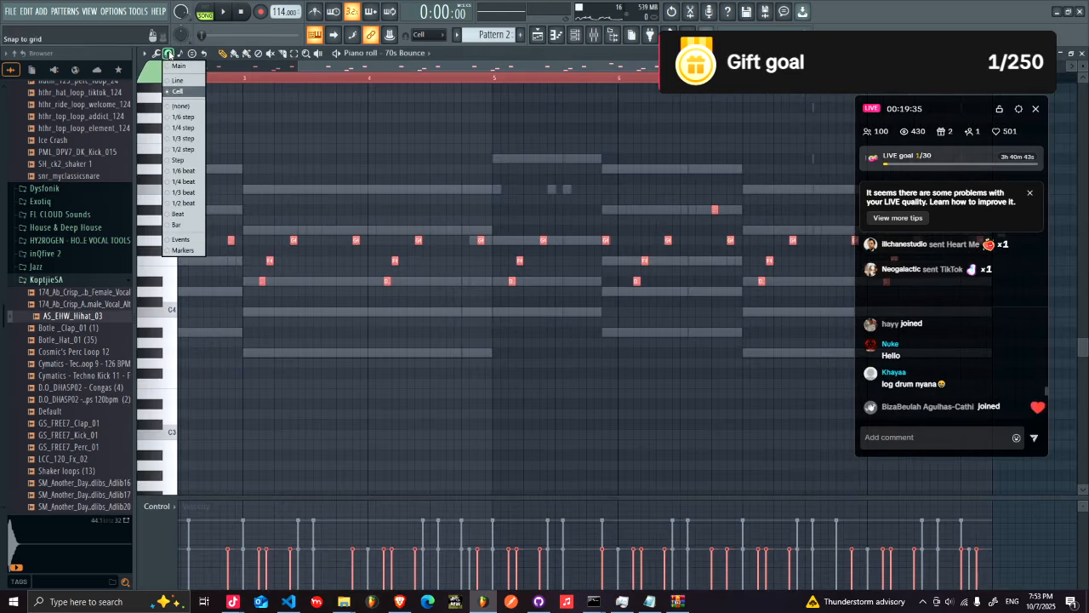
left_click_drag(295, 245, 291, 244)
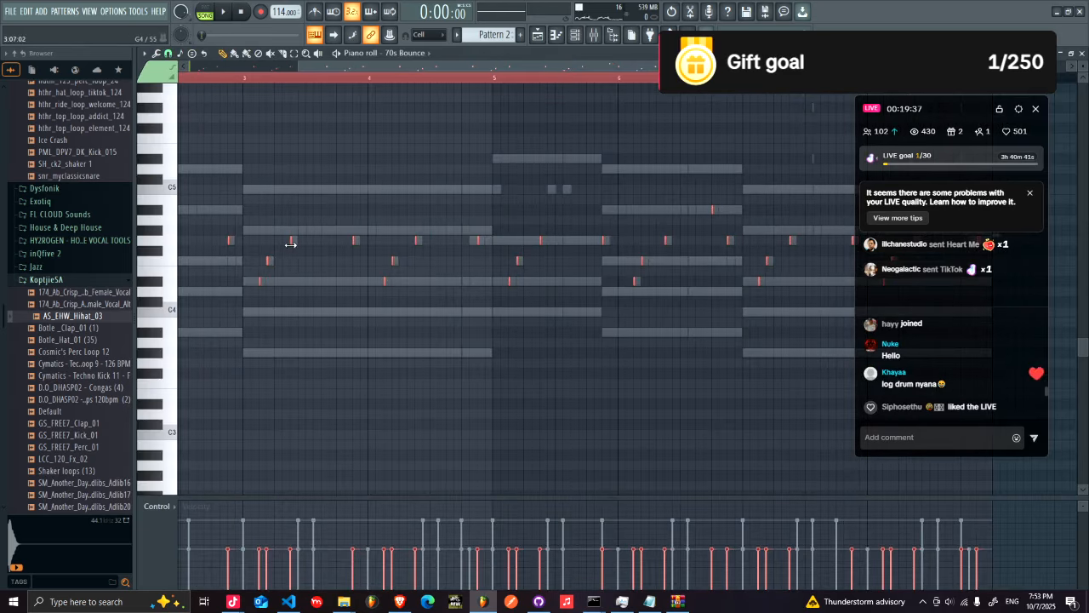
key("space")
left_click(167, 53)
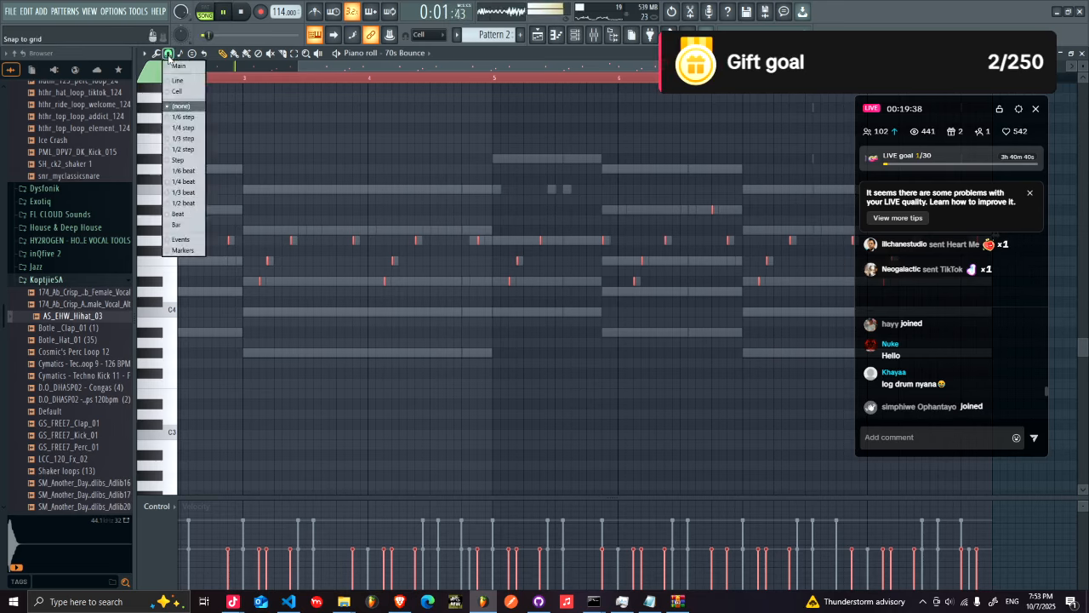
left_click(190, 95)
- Try the 70s Bounce notes one octave lower, and move them back up an octave
left_click(392, 204)
key("ctrl+Down")
key("space")
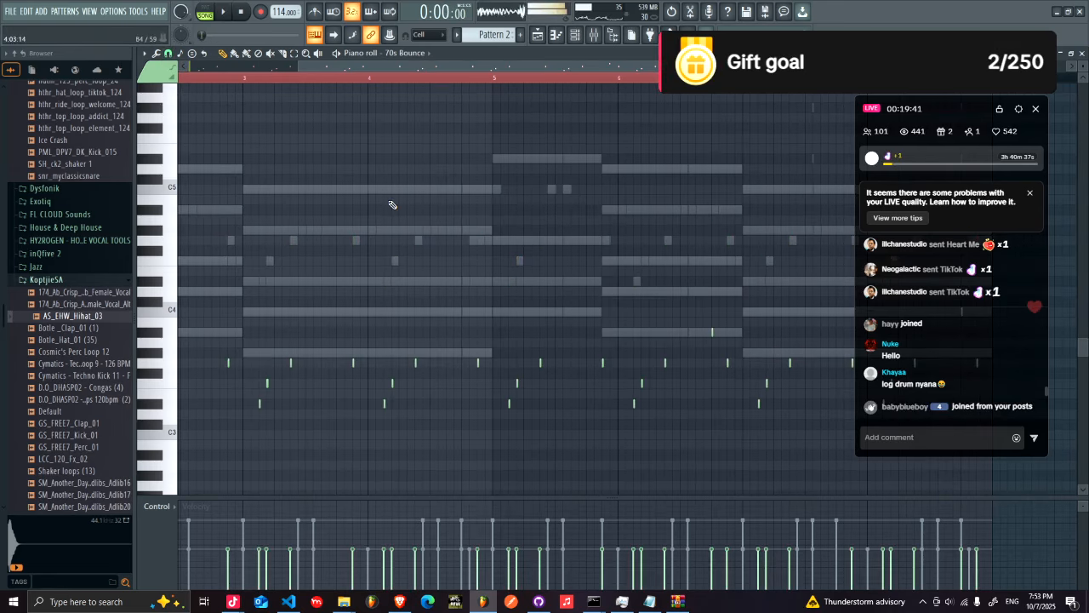
key("ctrl+Up")
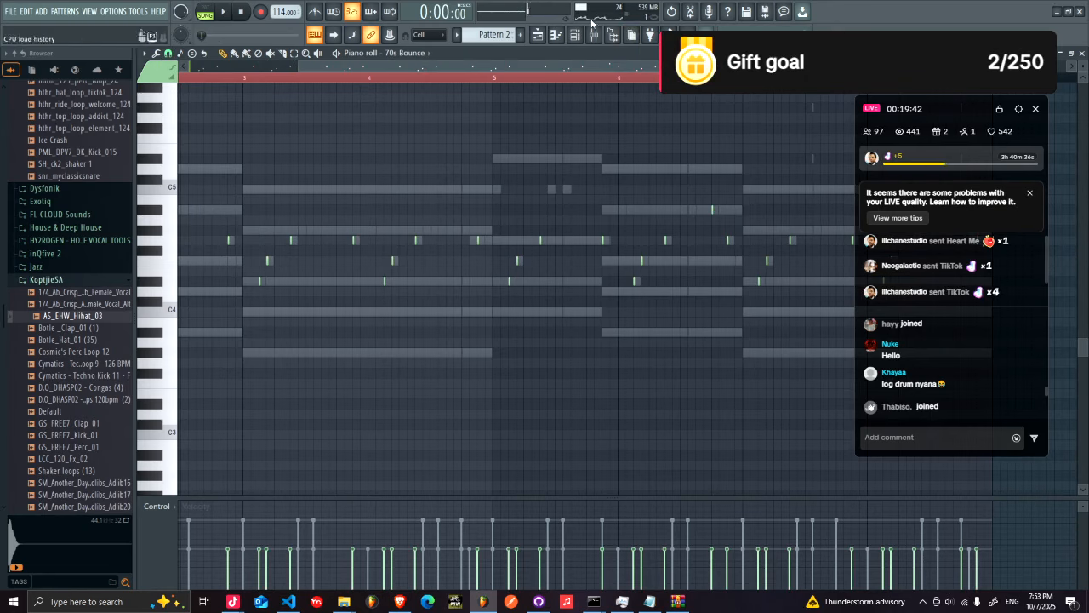
- Raise the velocities of the 70s Bounce notes to an even, higher level across the pattern
left_click(984, 525)
mouse_move(673, 525)
left_mouse_down()
mouse_move(394, 516)
mouse_move(1020, 536)
left_mouse_up()
scroll(230, 525, "left", 4)
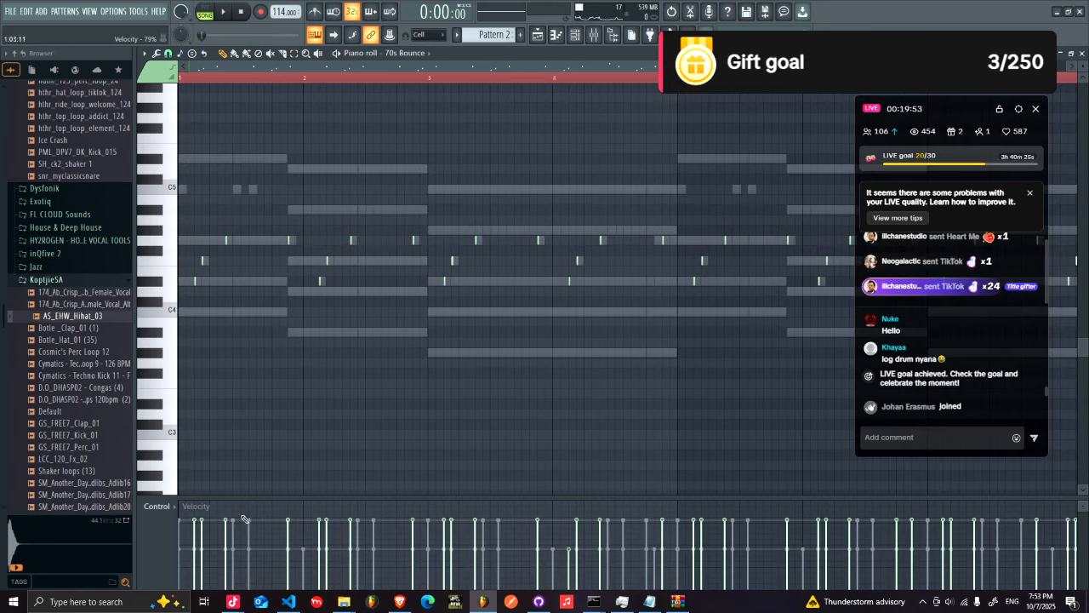
- Transpose the 70s Bounce notes up one octave and audition them with the rest of the pattern
key("space")
key("space")
scroll(565, 140, "up", 1)
key("space")
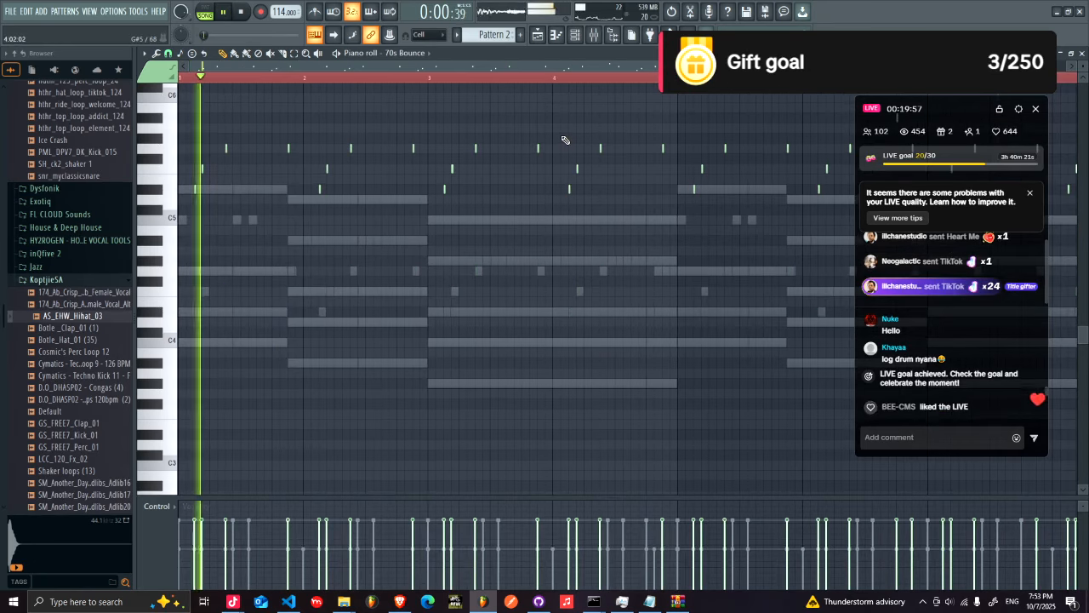
key("space")
- Run a piano roll tool on all the 70s Bounce notes to adjust their timing, and audition the pattern
key("ctrl+a")
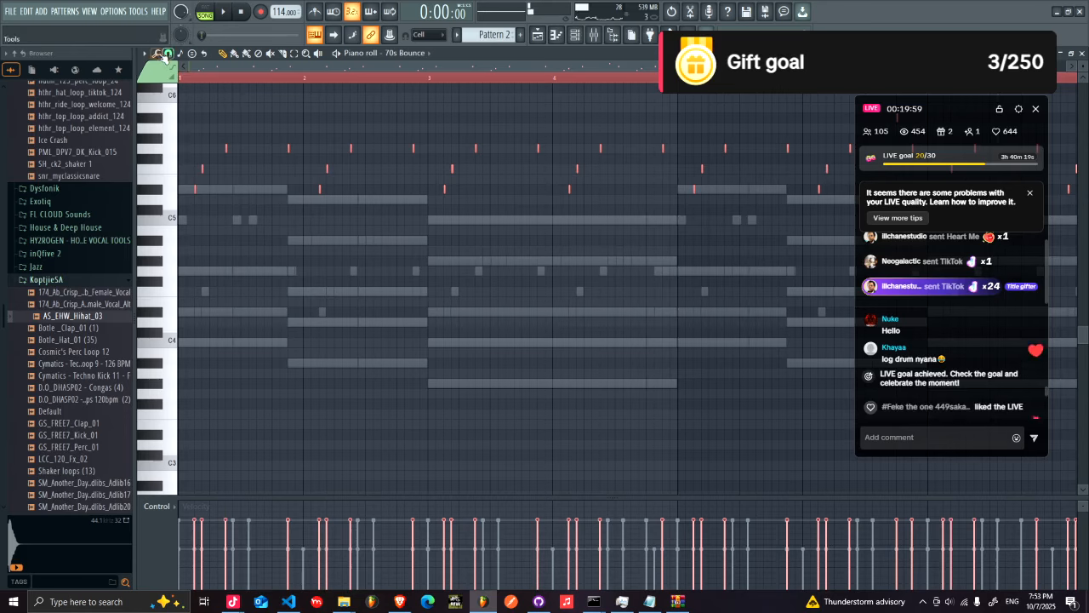
left_click(168, 56)
left_click(185, 106)
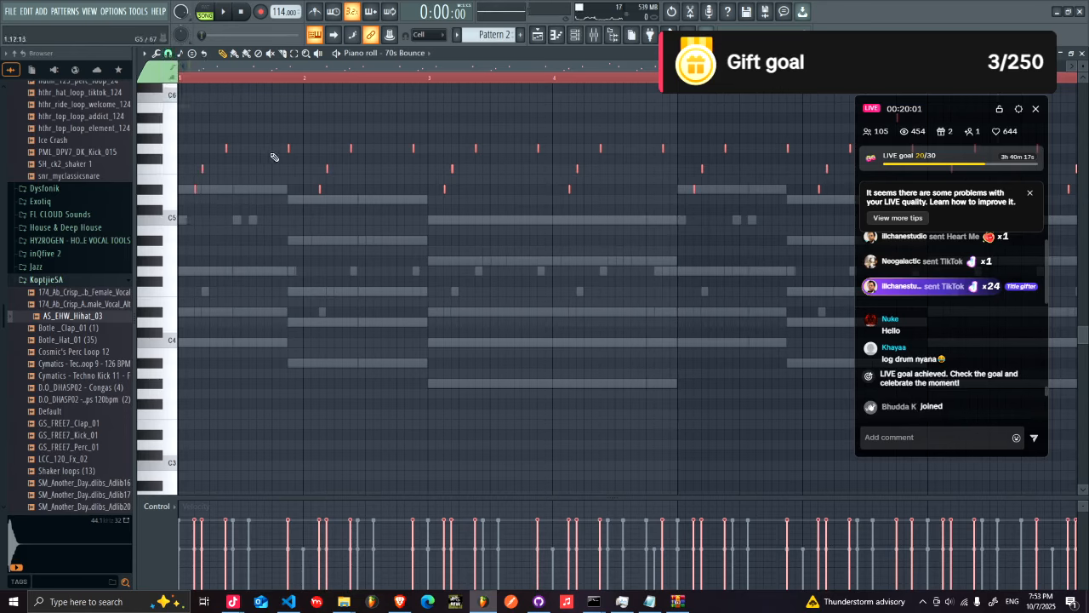
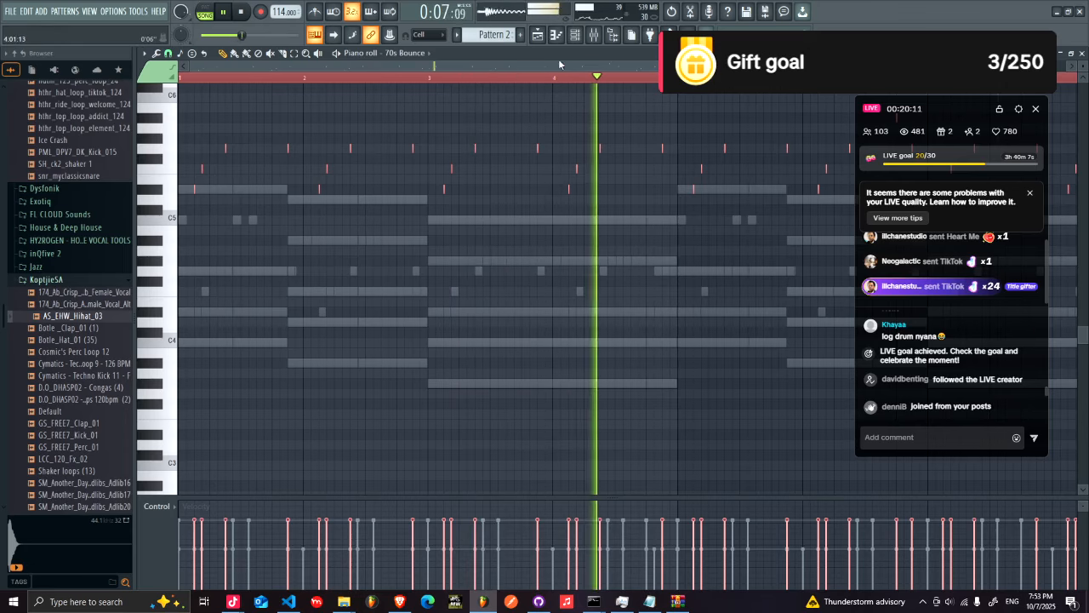
- Raise the velocities of all the Bajo Deep notes to an even, higher level and play the pattern
left_click(576, 37)
key("space")
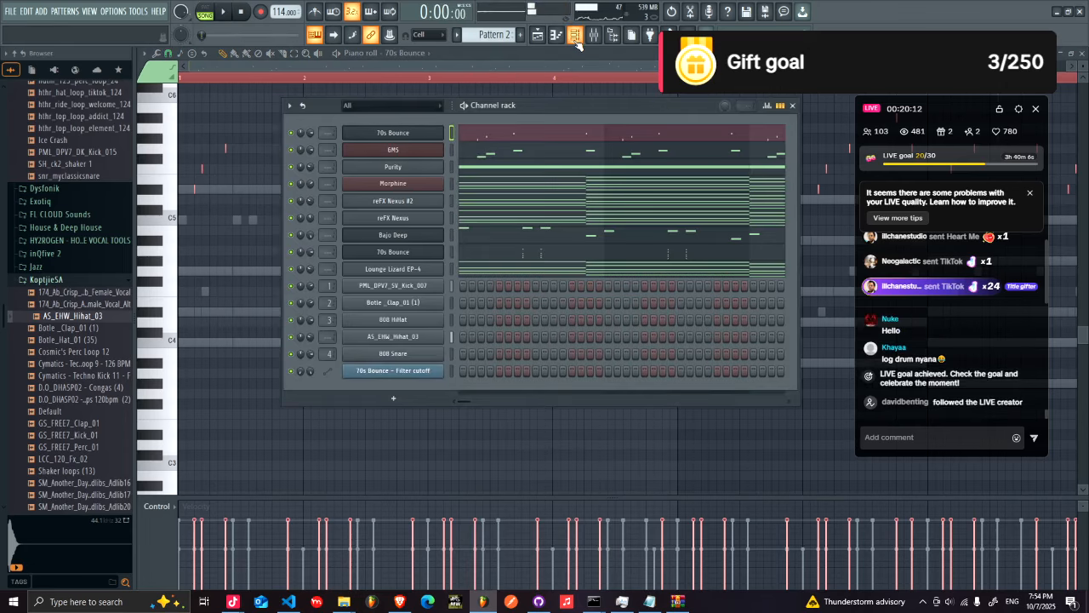
left_click(496, 230)
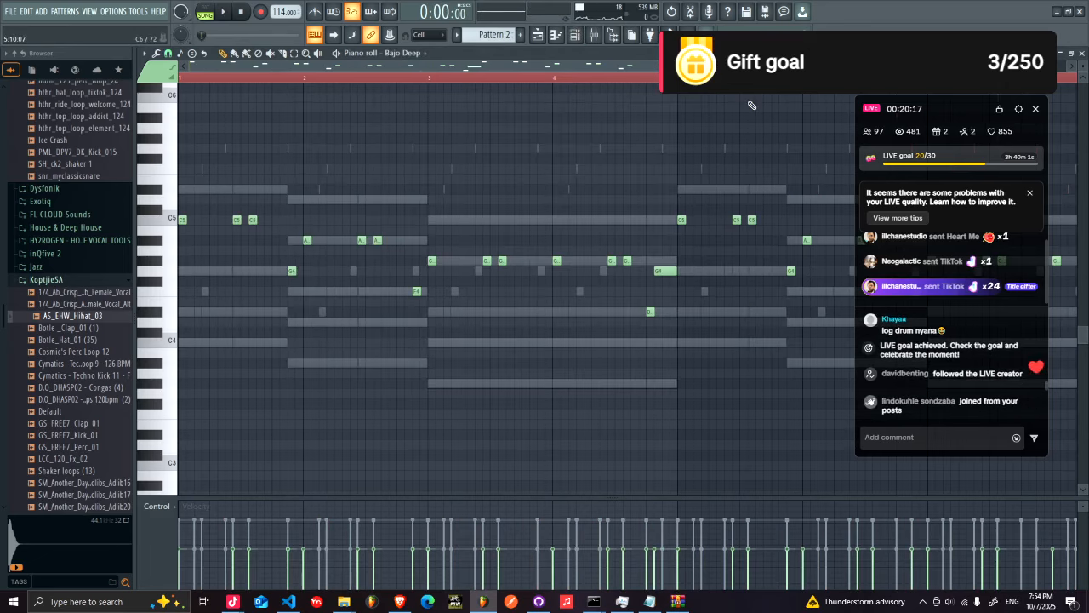
scroll(717, 383, "down", 3)
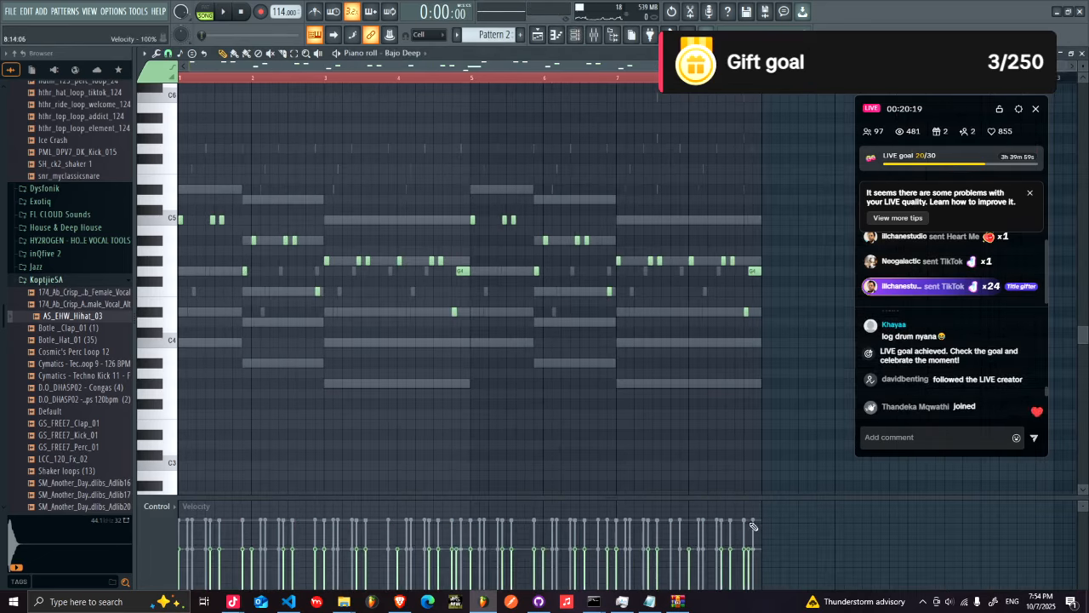
left_click_drag(781, 520, 159, 525)
key("space")
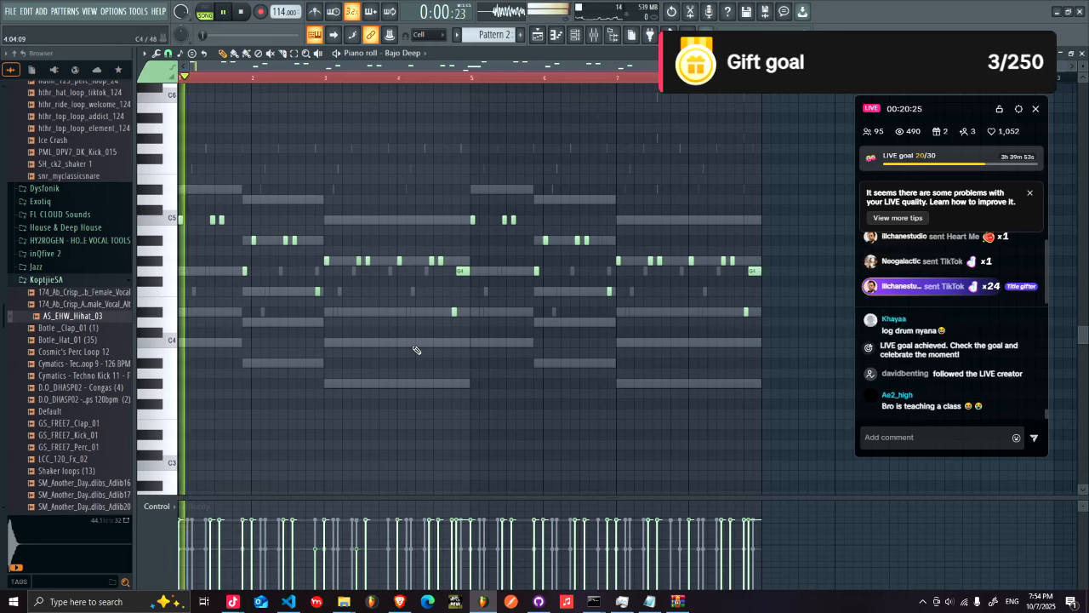
- Set the Bajo Deep synth's filter 1 envelope amount to about -10% while auditioning the pattern
left_click(582, 37)
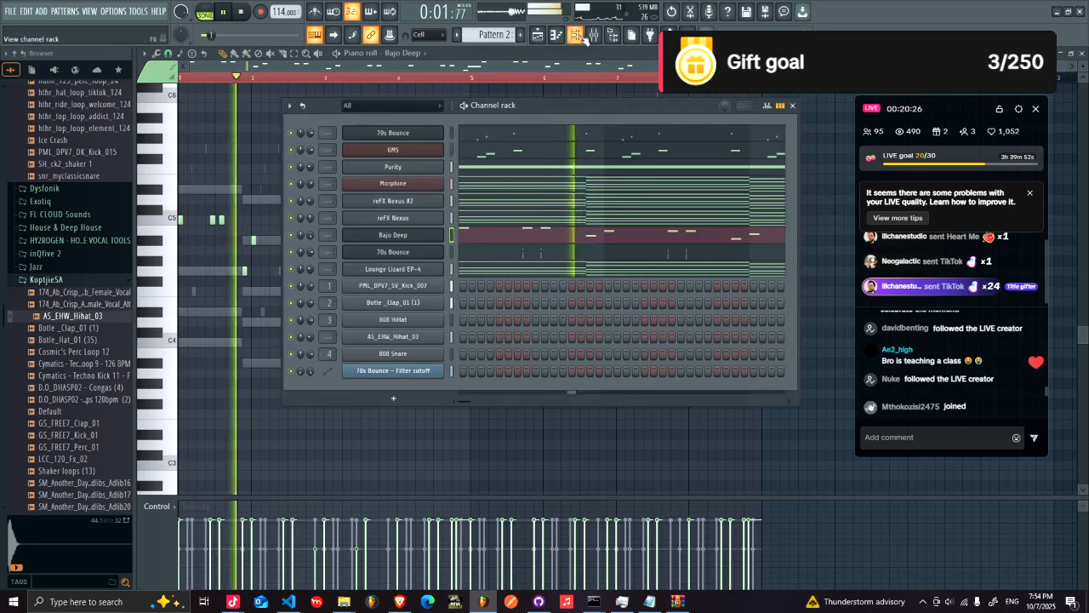
left_click(394, 235)
key("space")
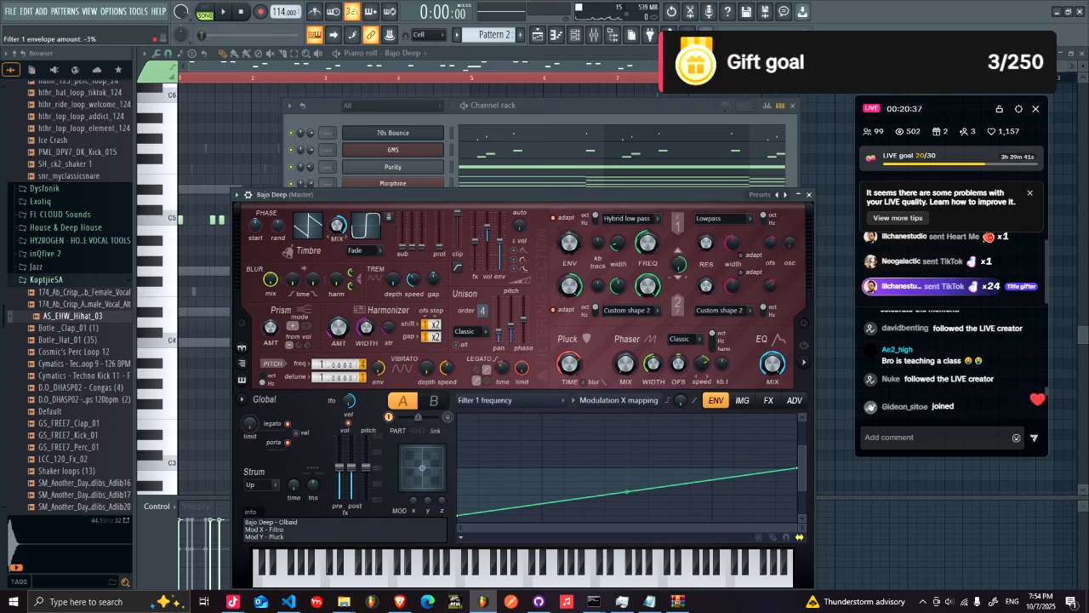
key("space")
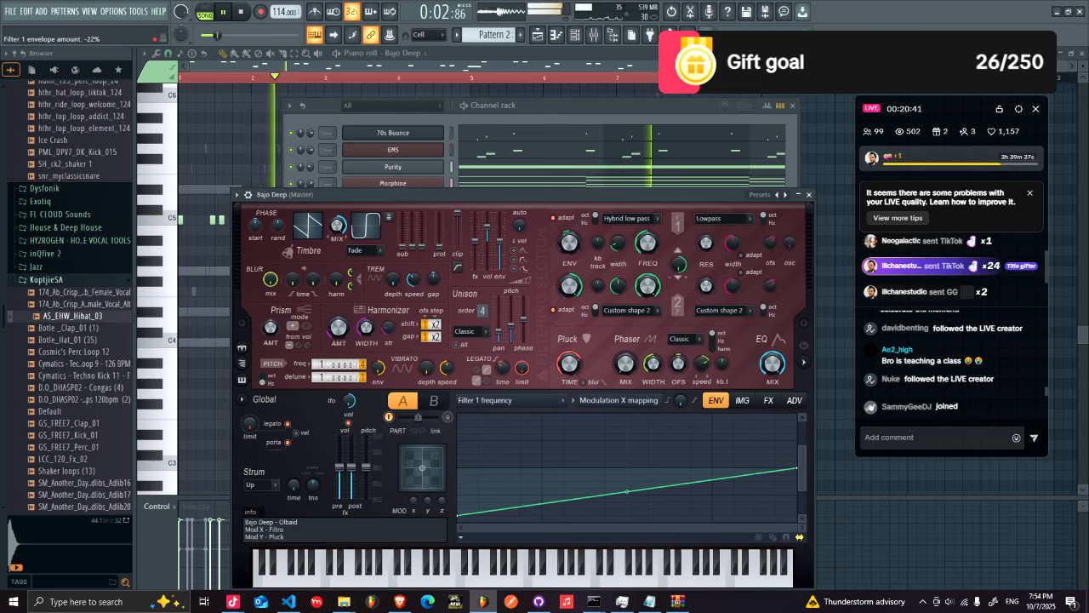
left_click_drag(577, 250, 577, 251)
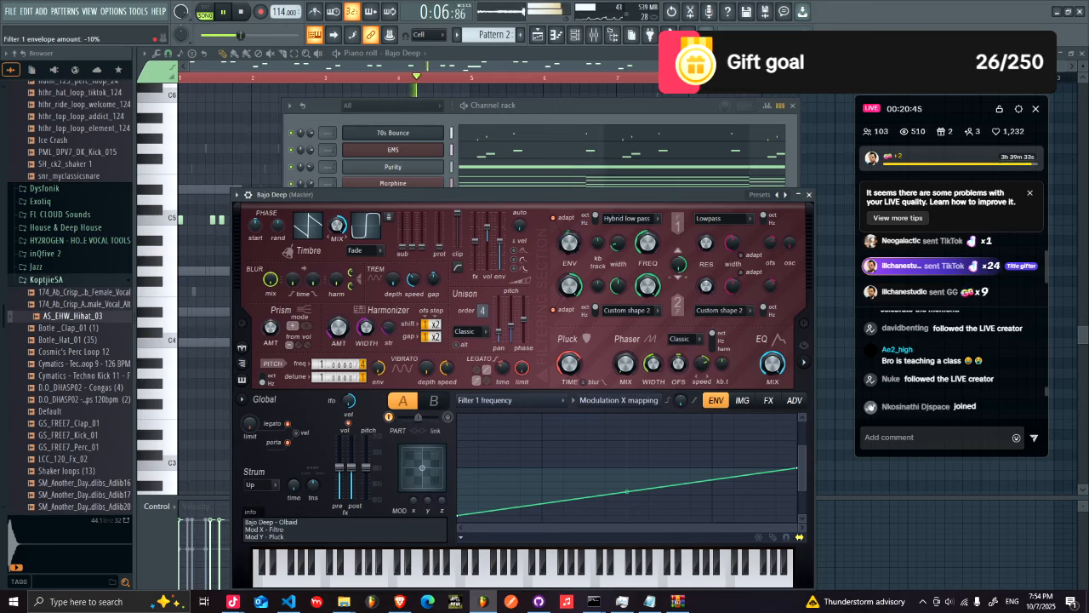
- Try the Bajo Deep notes one octave lower, and move them back up an octave
left_click(596, 110)
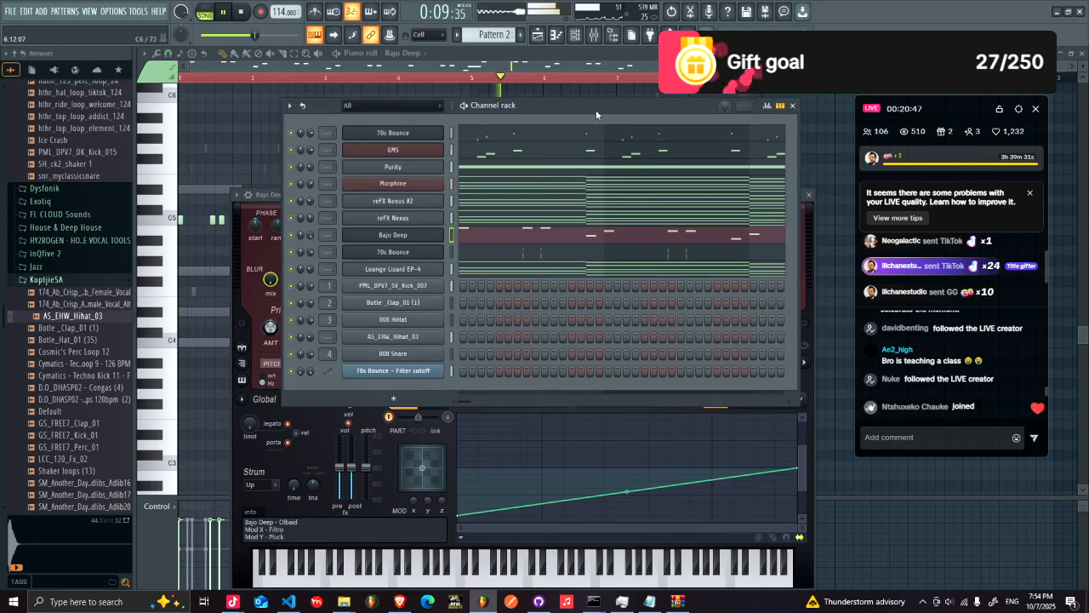
left_click(508, 241)
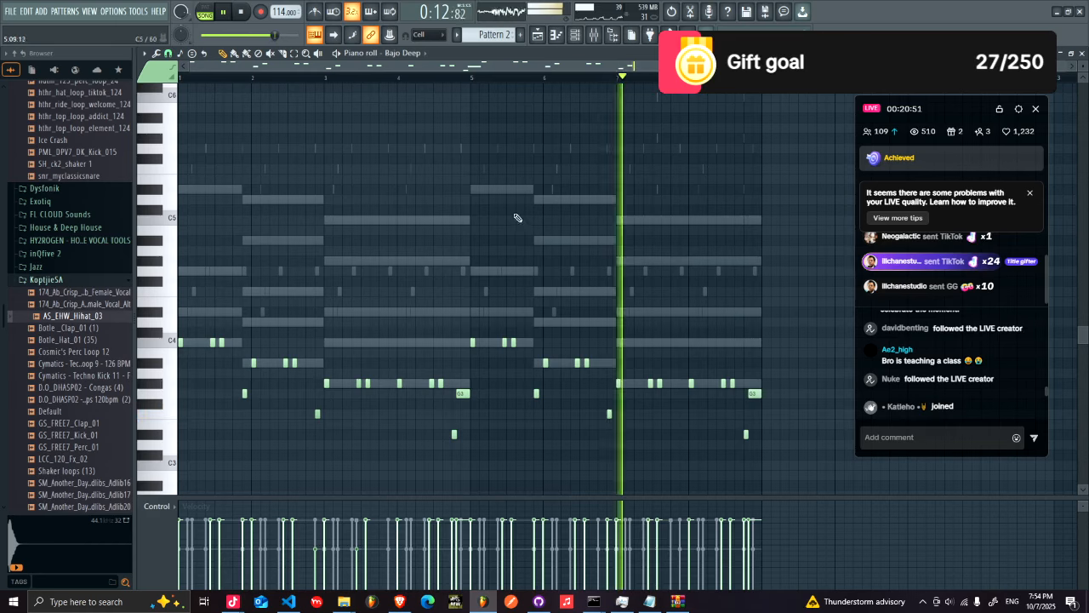
key("ctrl+Up")
- Stop playback and route the 70s Bounce channel below Bajo Deep to mixer track 5
left_click(539, 36)
left_click(542, 39)
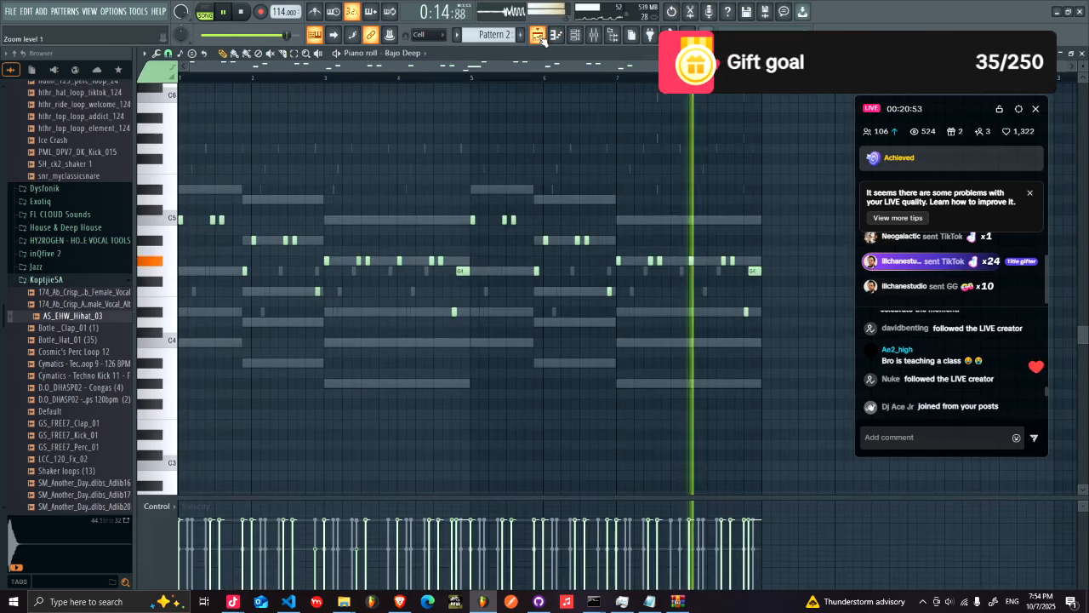
left_click(542, 39)
key("space")
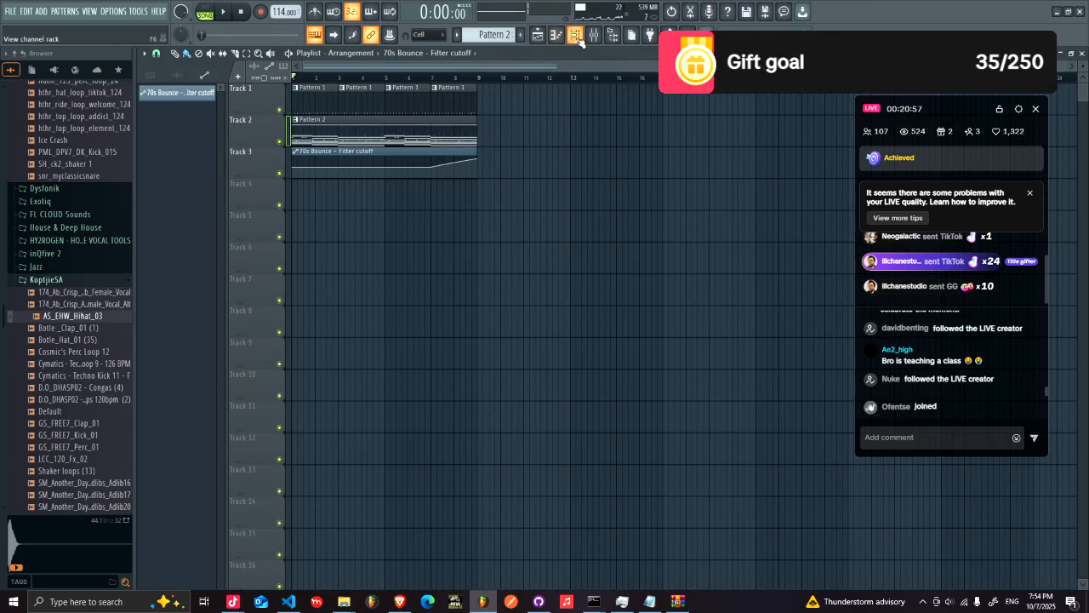
left_click(577, 36)
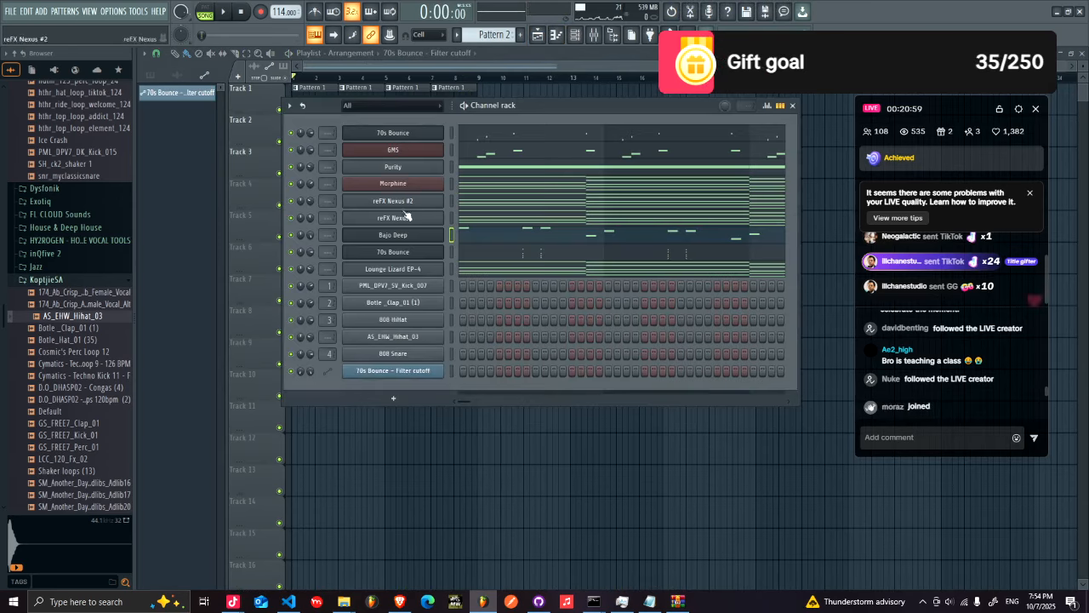
left_click(420, 253)
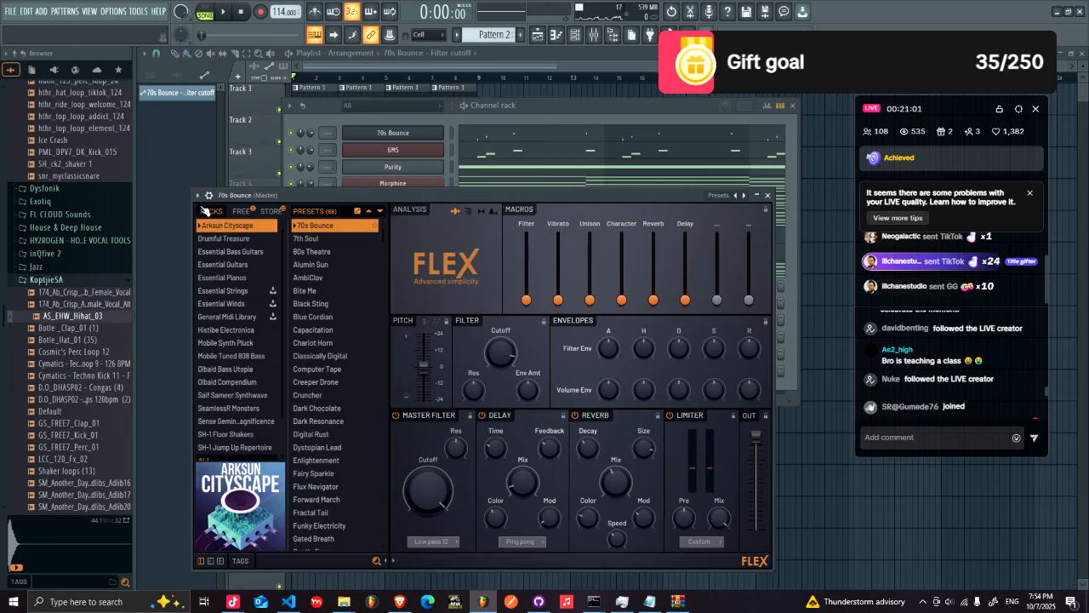
left_click(198, 196)
left_click(380, 233)
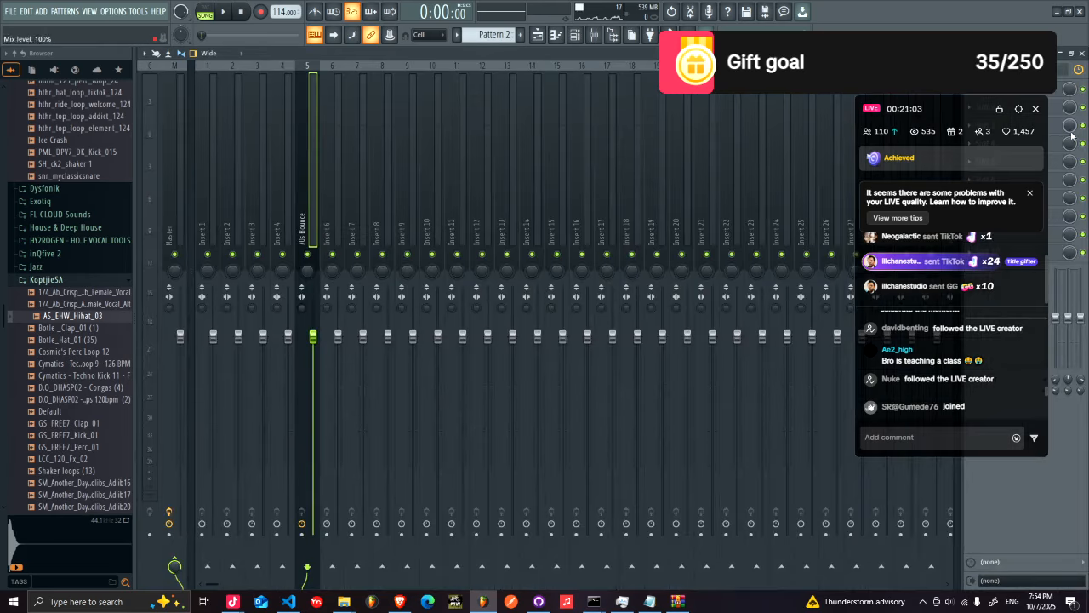
- Add Fruity Reeverb 2 in slot 6 of mixer track 5, load its Cathedral preset, raise the low cut and audition it
left_click(1012, 180)
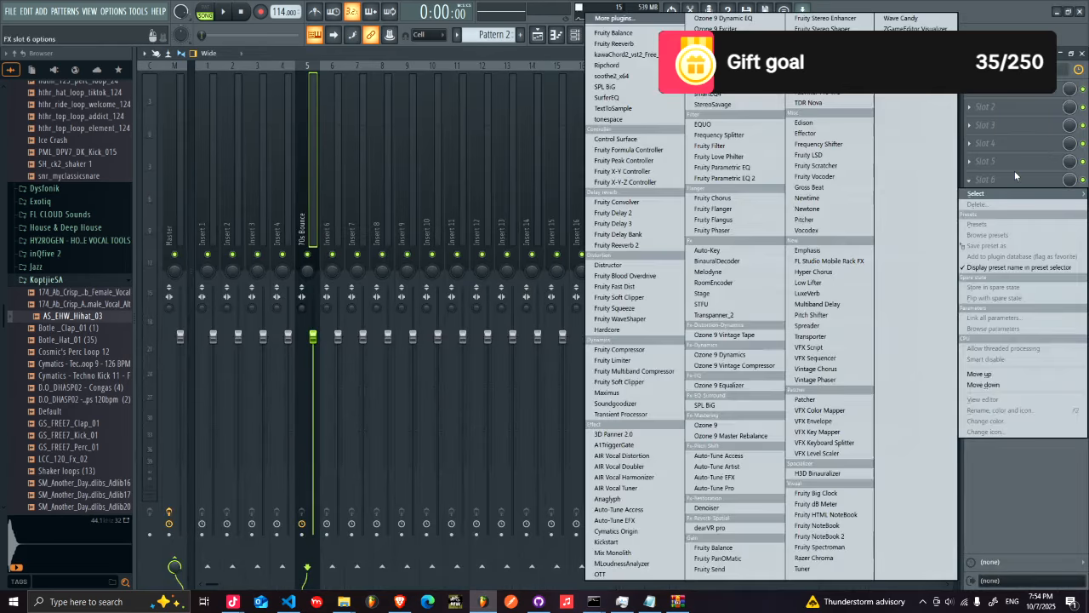
left_click(622, 245)
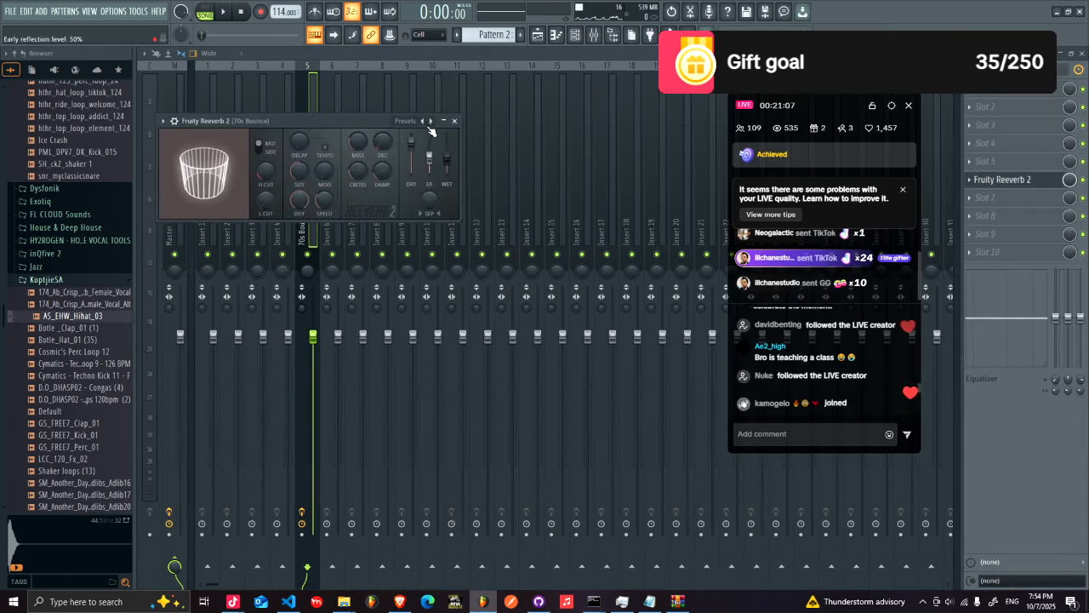
left_click_drag(266, 200, 266, 183)
key("space")
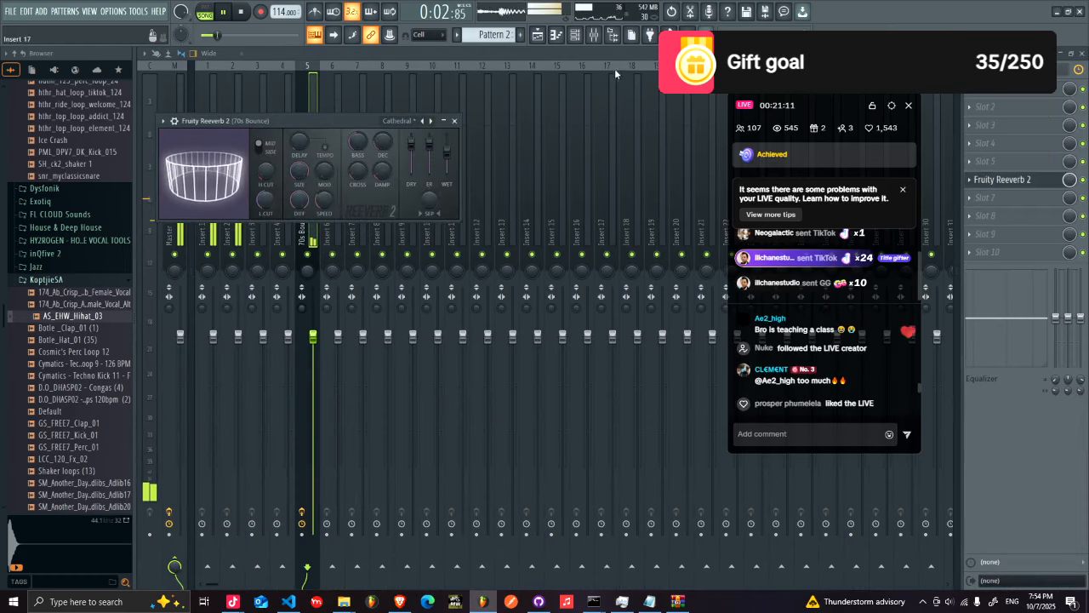
- Route the 70s Bounce channel above GMS to mixer track 6
left_click(576, 34)
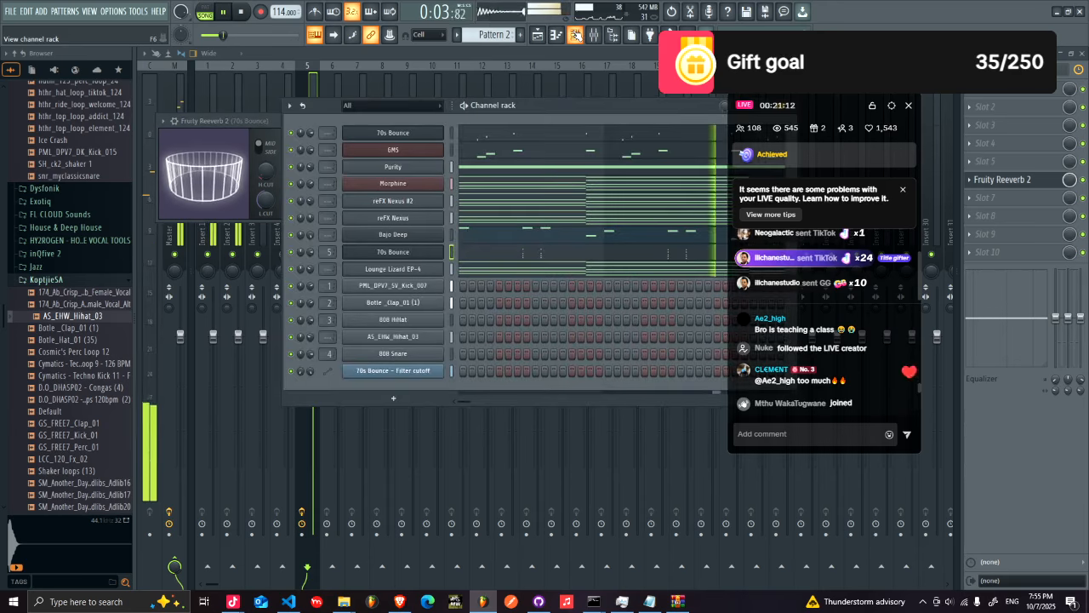
left_click(381, 137)
key("space")
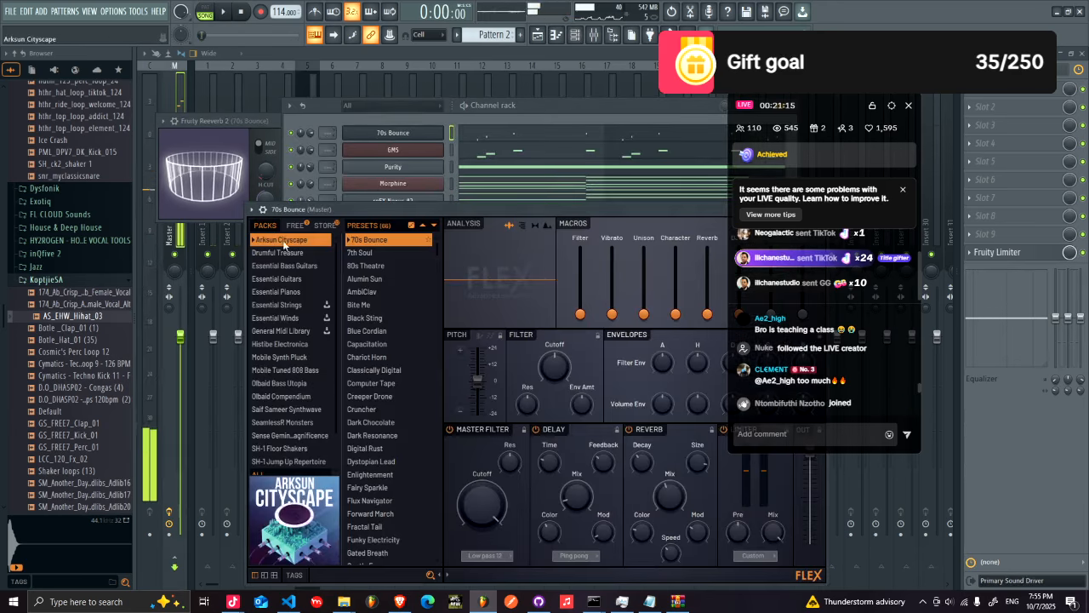
left_click(253, 211)
left_click(423, 247)
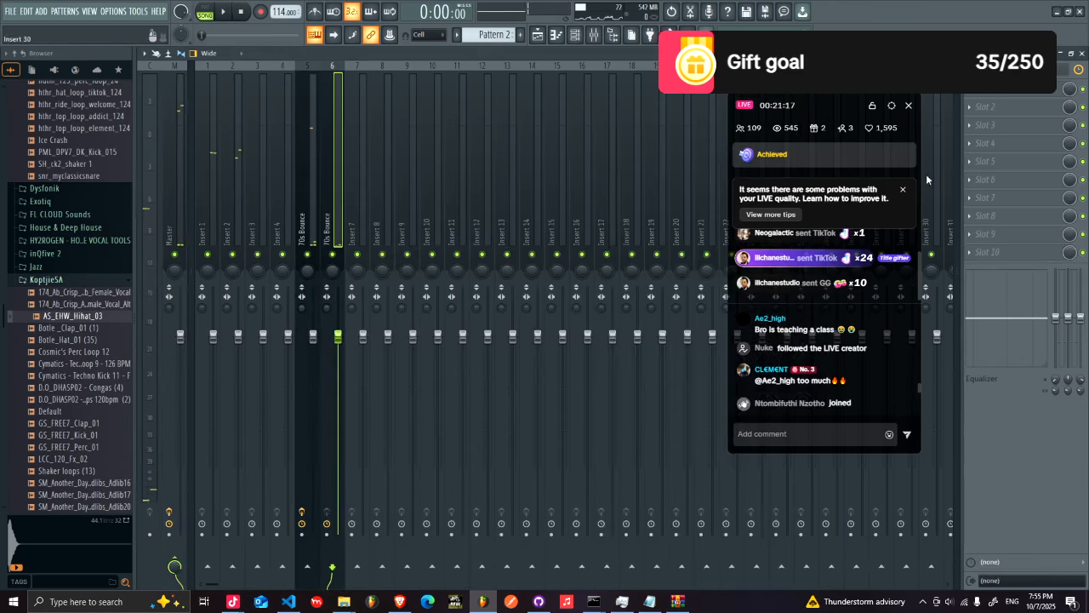
- Add Fruity Reeverb 2 in slot 5 of mixer track 6, using the Cathedral preset with a raised low cut
left_click(990, 165)
left_click(616, 245)
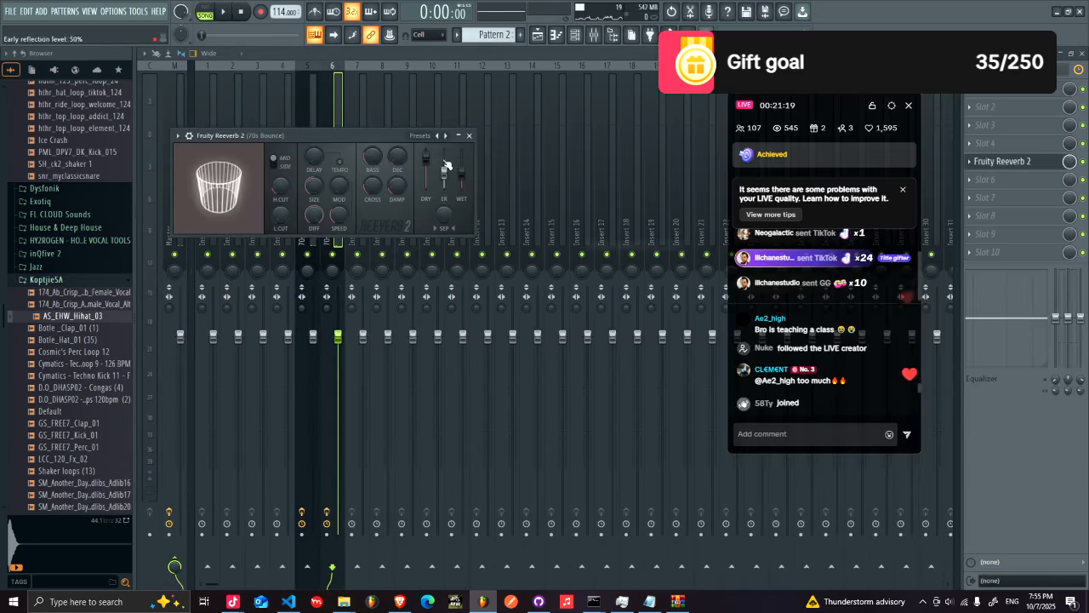
left_click_drag(278, 221, 278, 201)
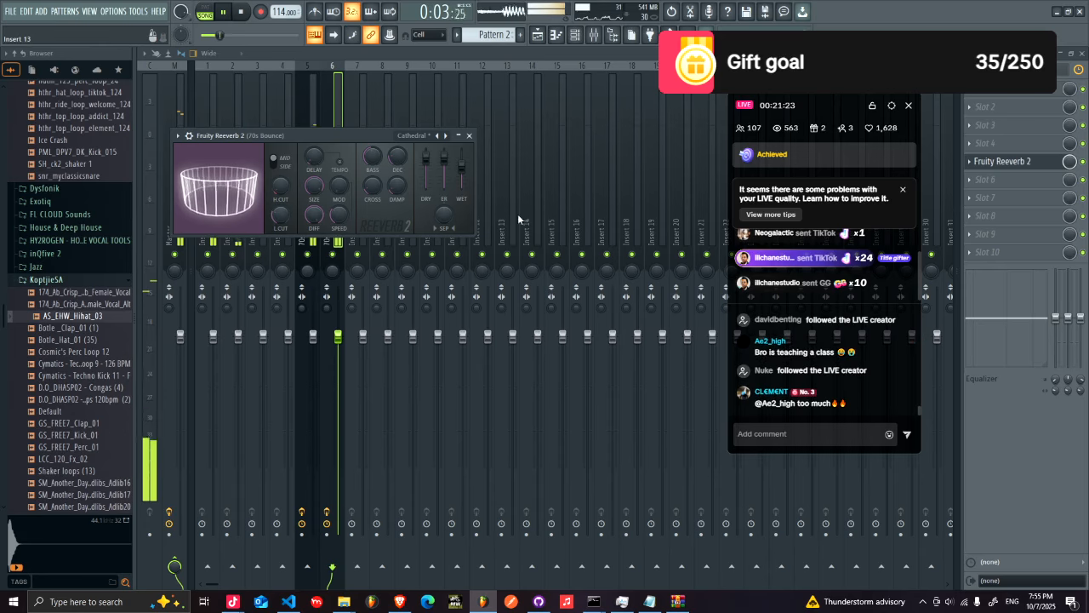
- Move the 70s Bounce filter cutoff clip to Track 6 and the Pattern 2 clip to Track 5 in the playlist
left_click(538, 34)
key("space")
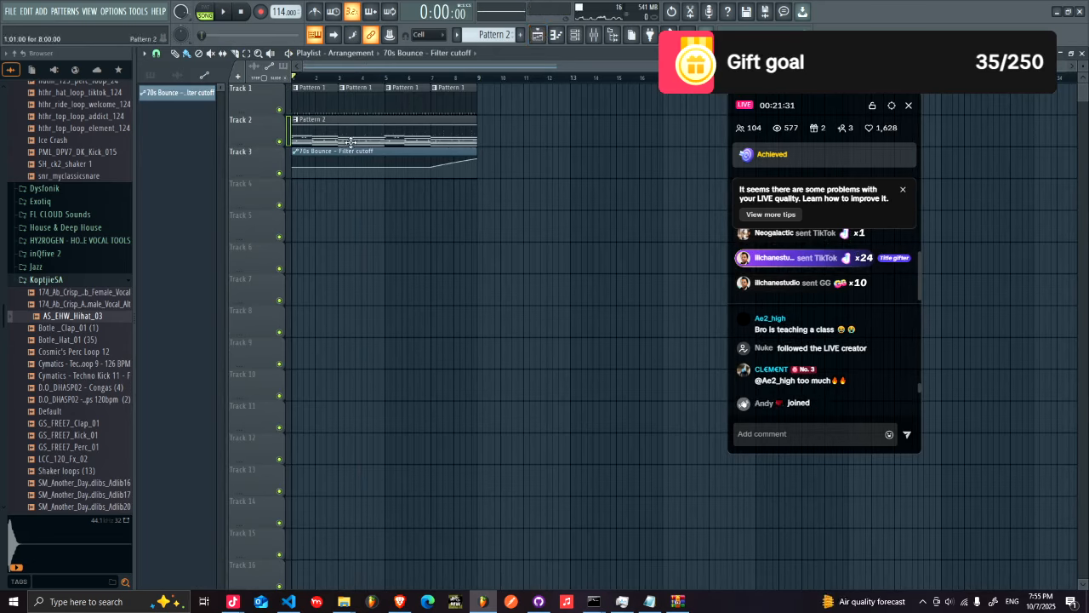
left_click_drag(353, 154, 332, 259)
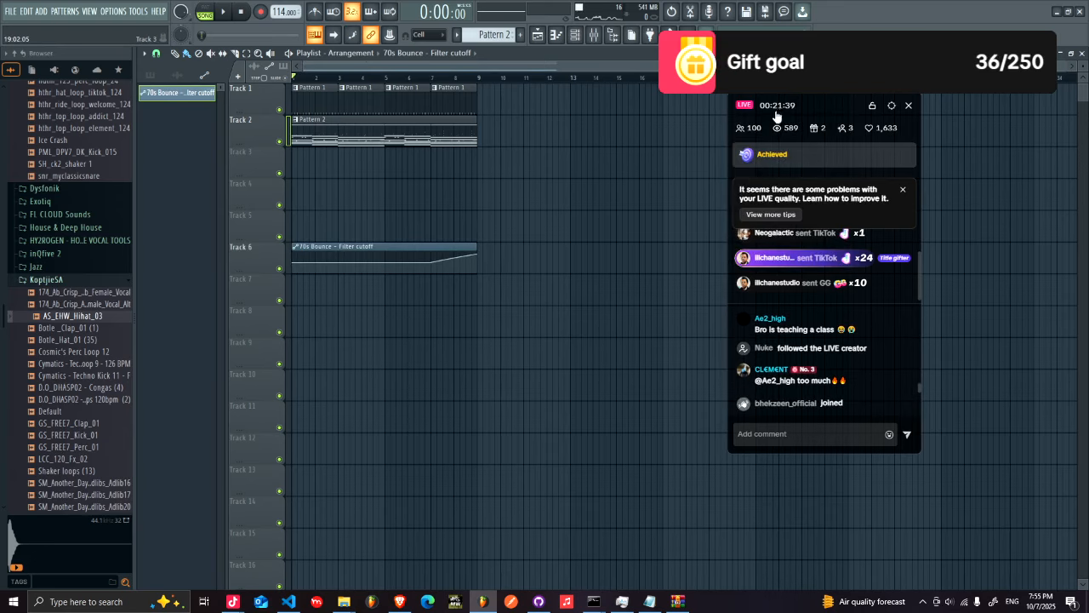
mouse_move(789, 113)
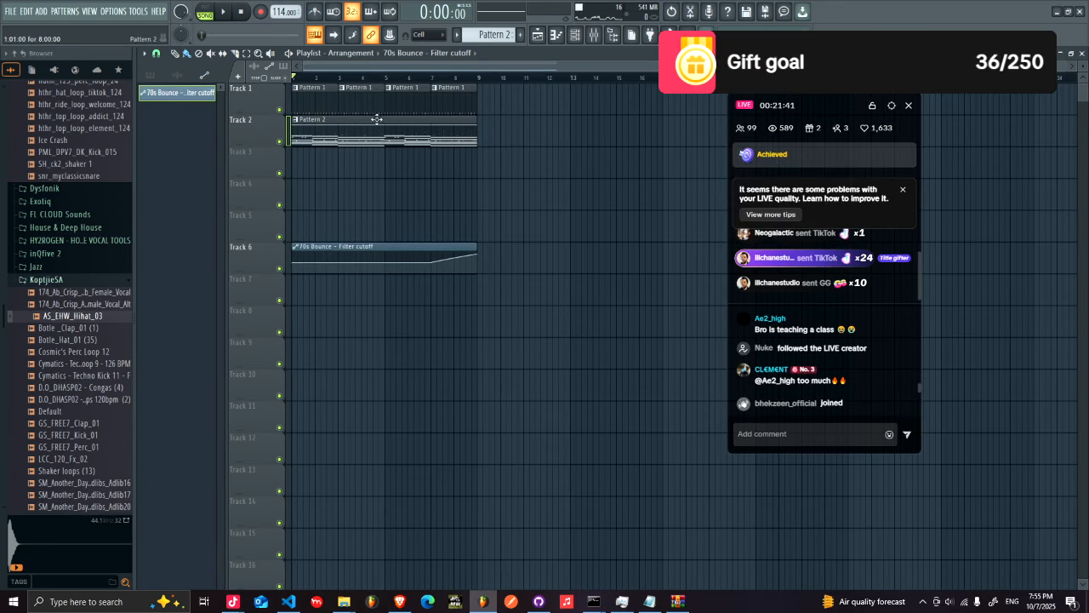
left_click(365, 120)
left_click_drag(352, 125, 344, 221)
- Try to render and replace Pattern 2
right_click(489, 36)
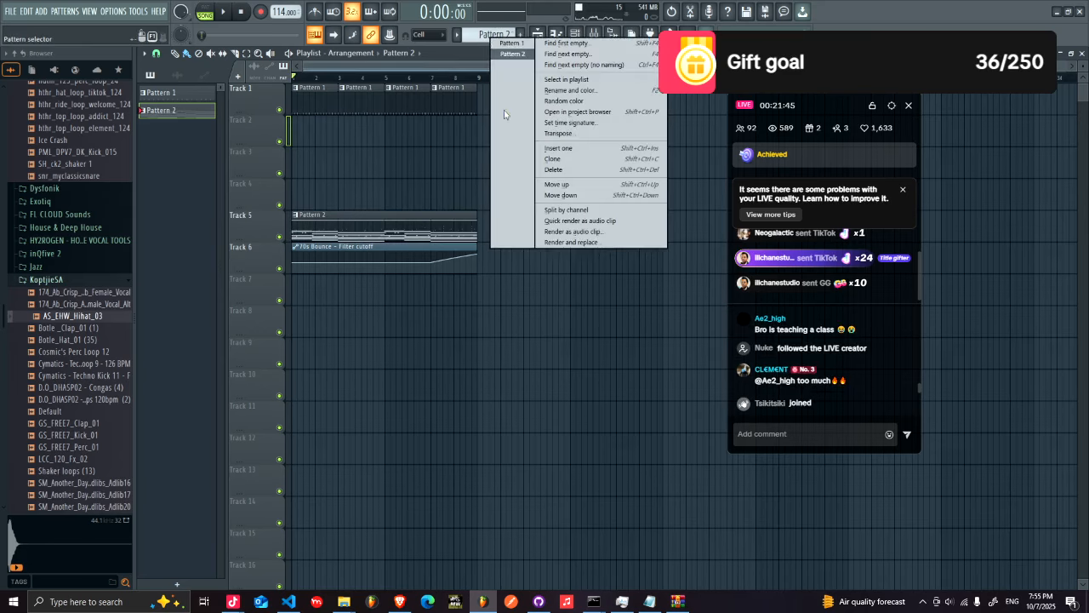
left_click(565, 243)
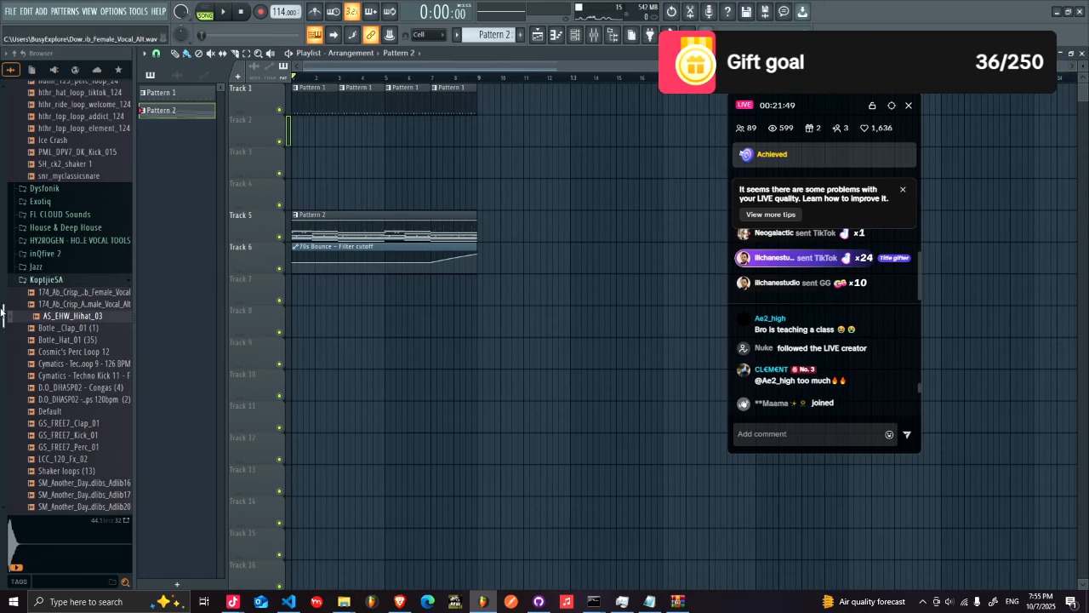
- Find the Ice Crash sample in the Exotiq Loop folder and place it on Track 8 of the playlist near bar 5
scroll(2, 361, "down", 5)
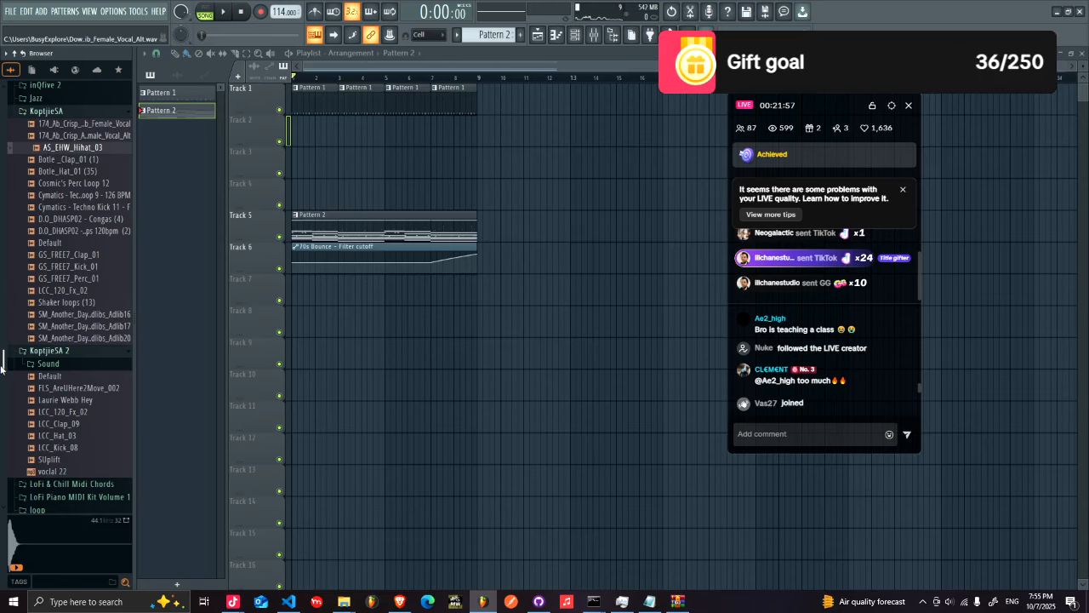
scroll(2, 361, "down", 2)
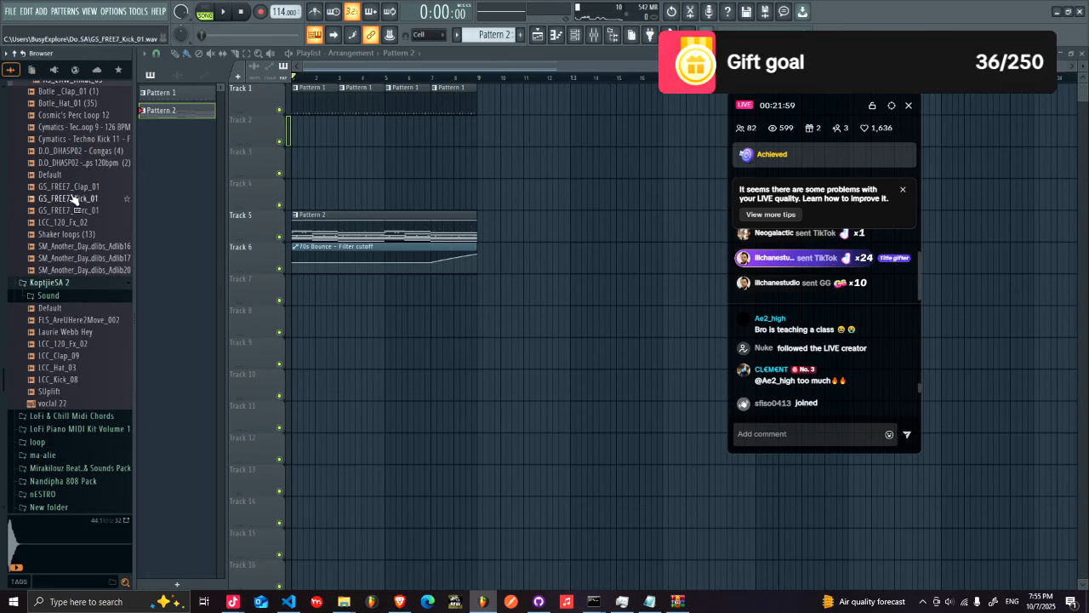
left_click_drag(3, 375, 63, 261)
left_click(64, 274)
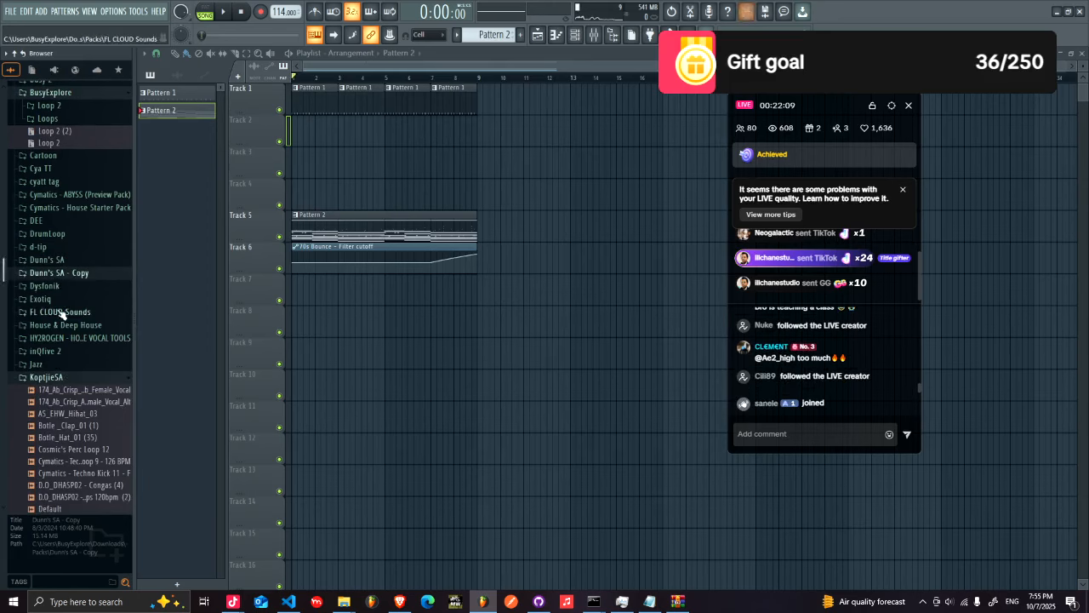
left_click(58, 311)
scroll(1, 200, "up", 15)
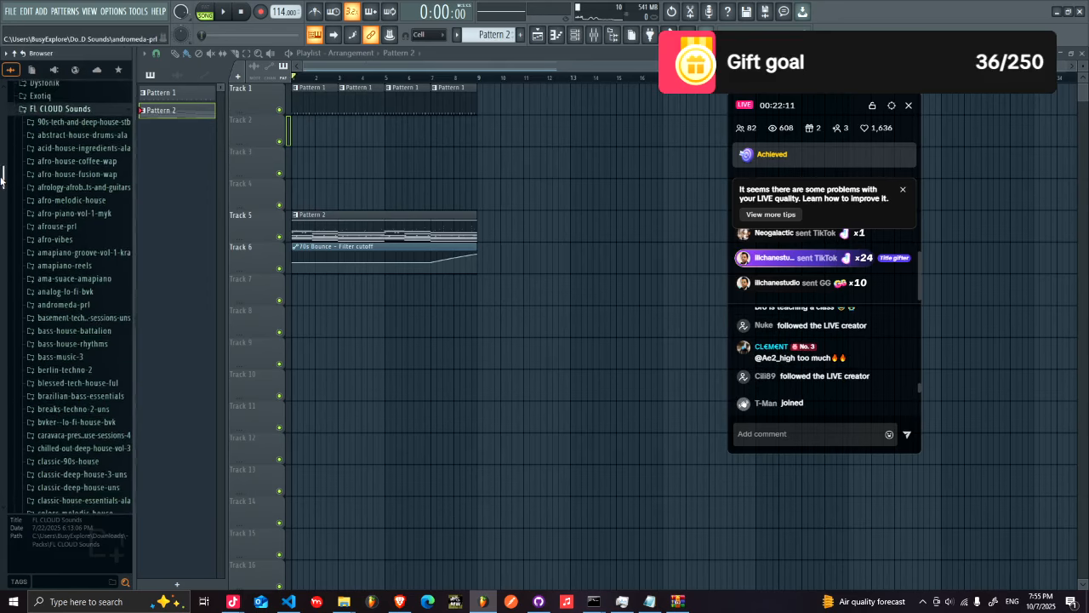
left_click_drag(3, 136, 4, 167)
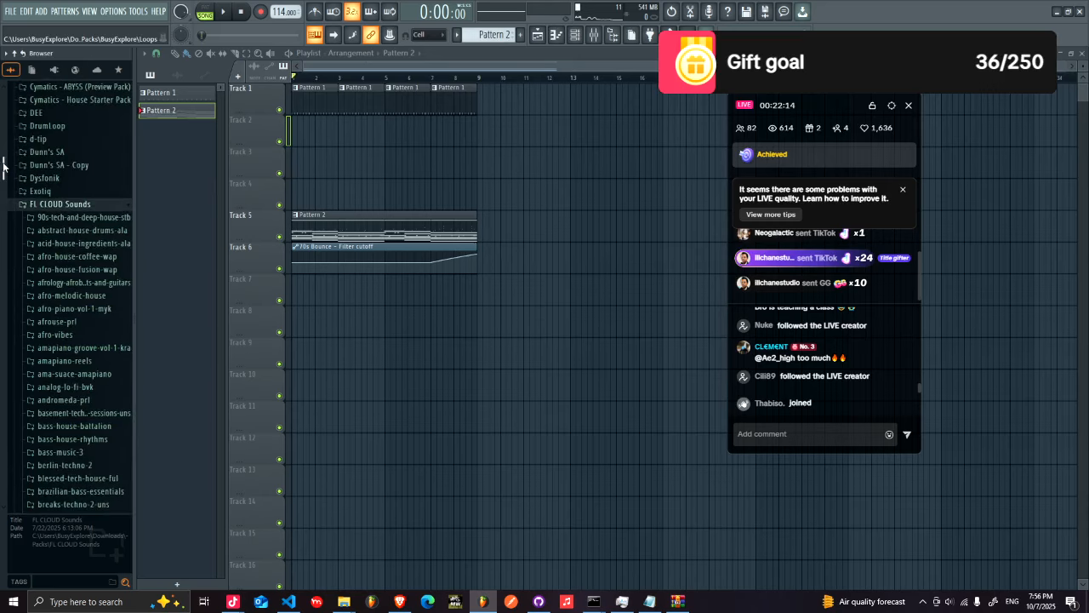
left_click(41, 192)
left_click(72, 320)
left_click_drag(72, 325, 446, 319)
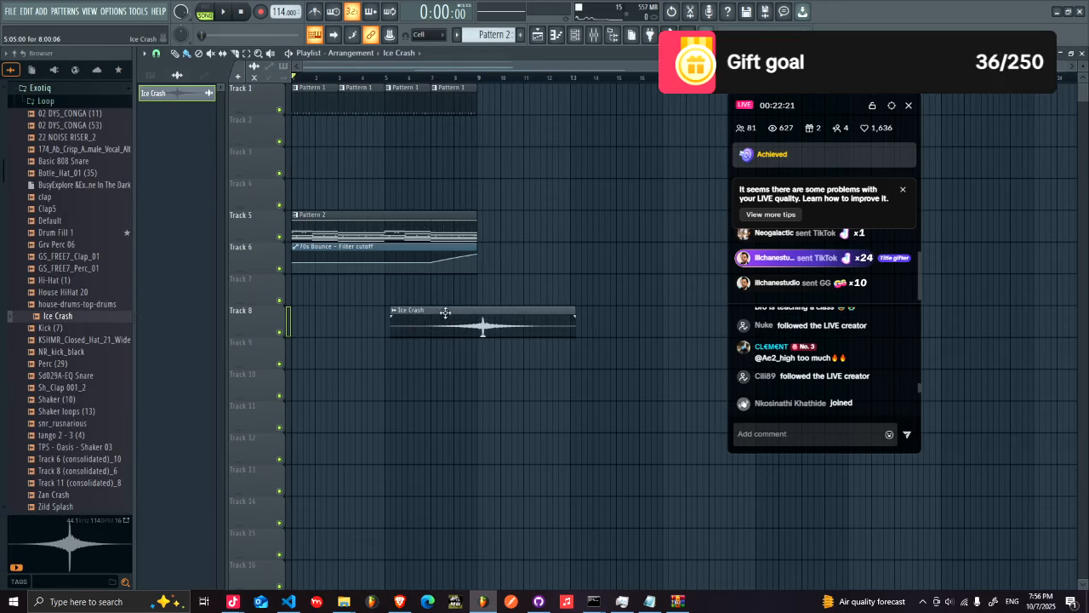
- Lower the Ice Crash channel volume to 36% and align its clip to start exactly at bar 5
double_click(451, 314)
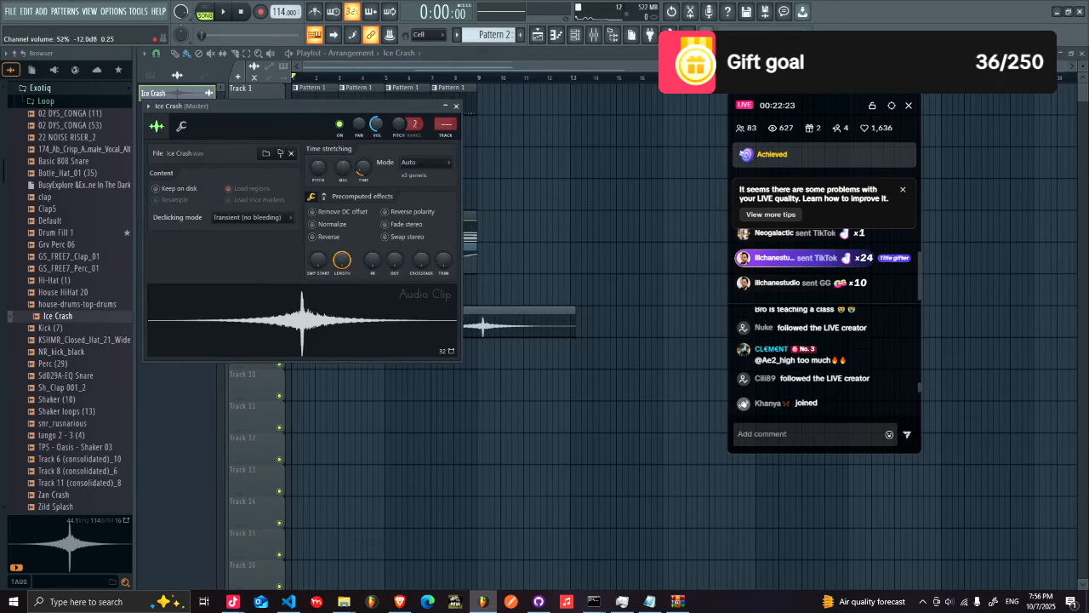
left_click(465, 328)
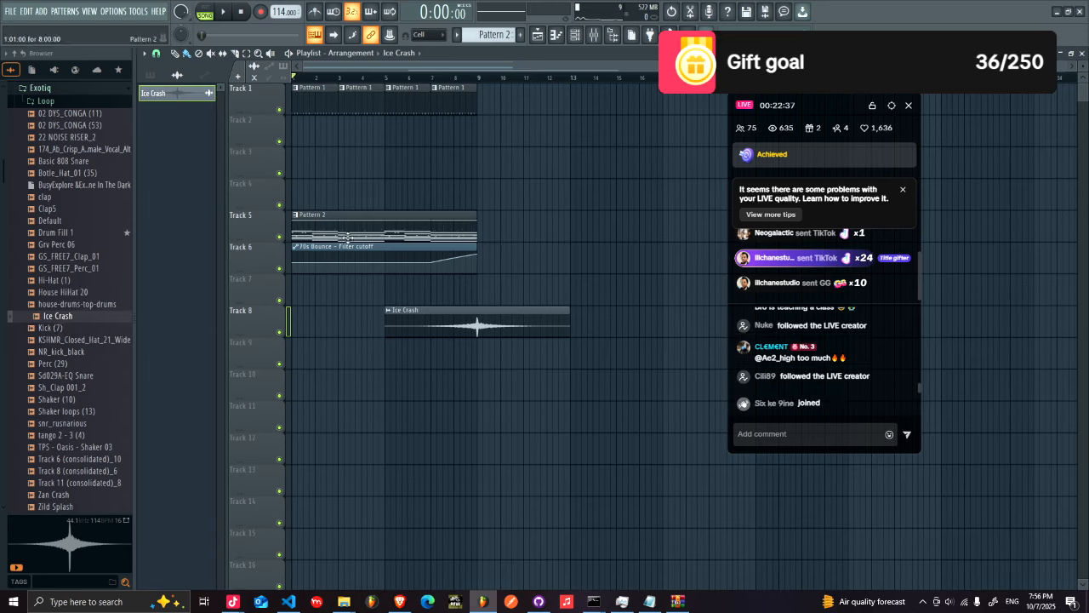
double_click(512, 329)
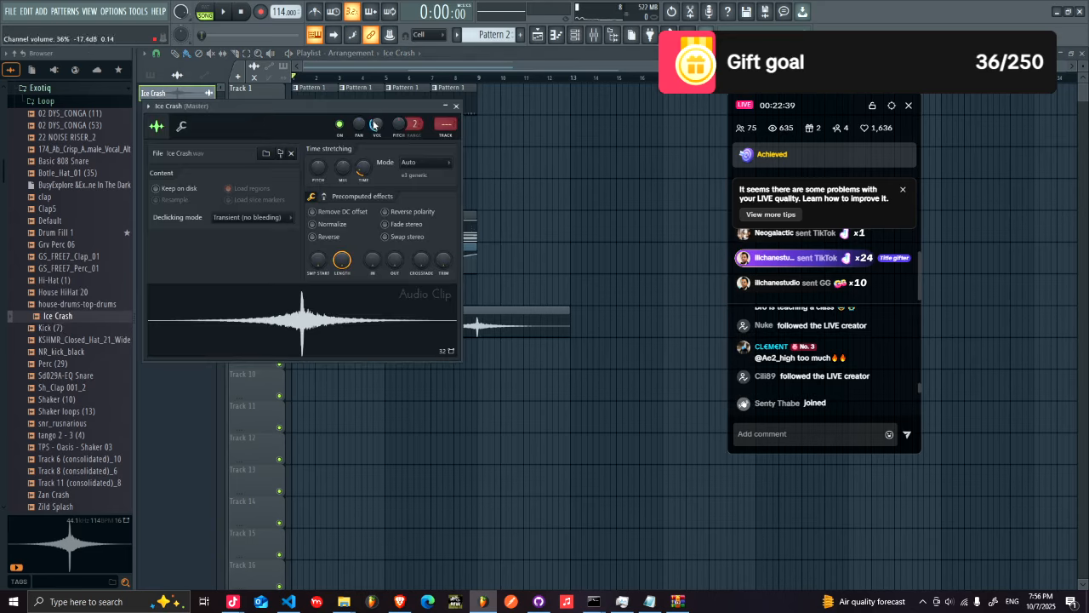
left_click(470, 299)
- Move Ice Crash to Track 10 with that track muted, the 70s Bounce filter cutoff clip to Track 2 and Pattern 2 to Track 3
left_click_drag(479, 323, 480, 400)
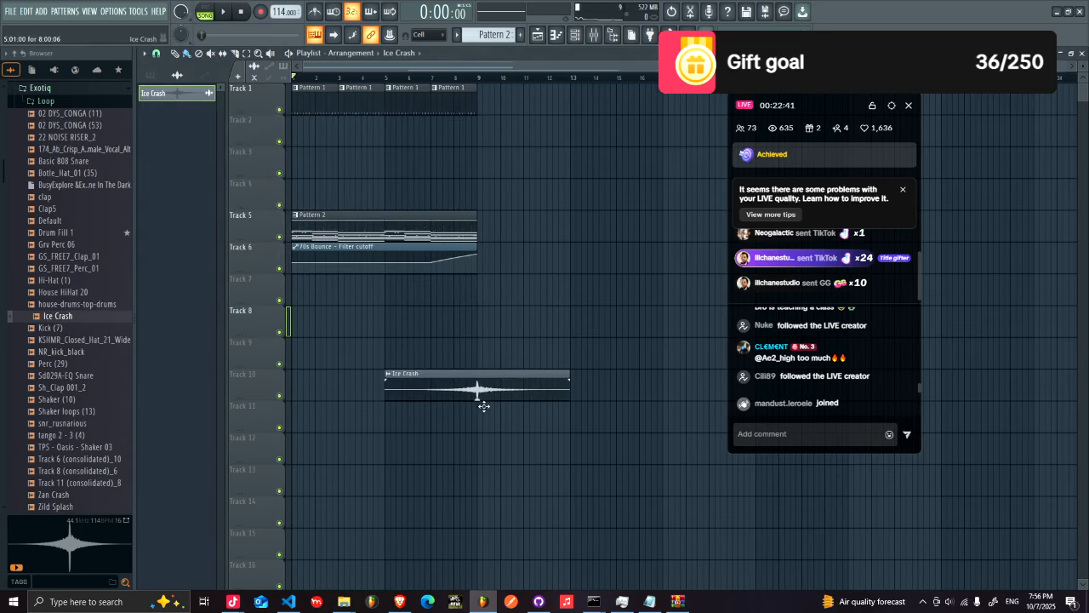
left_click(280, 396)
left_click_drag(403, 183, 366, 120)
left_click_drag(361, 280, 359, 160)
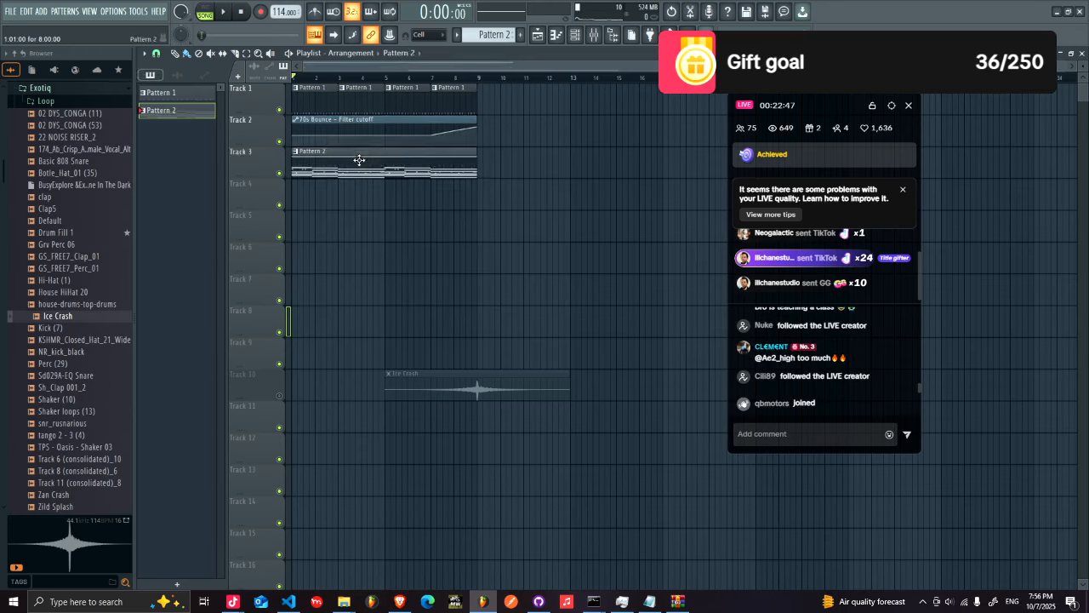
- Split Pattern 2 by channel and lay out the separate instrument clips from bar 1 on Tracks 3 to 11
right_click(176, 111)
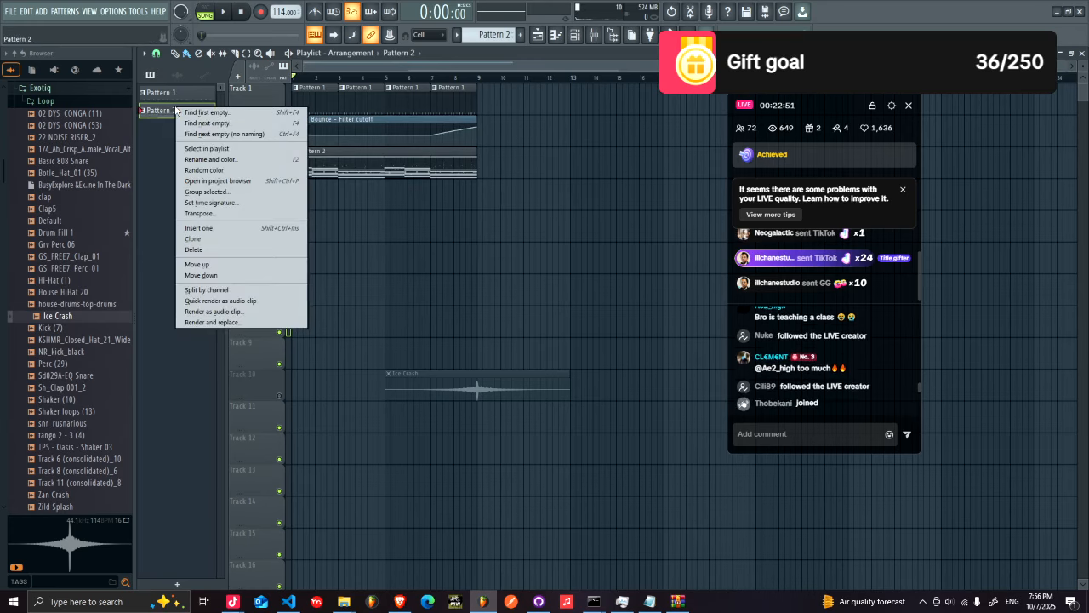
left_click(227, 293)
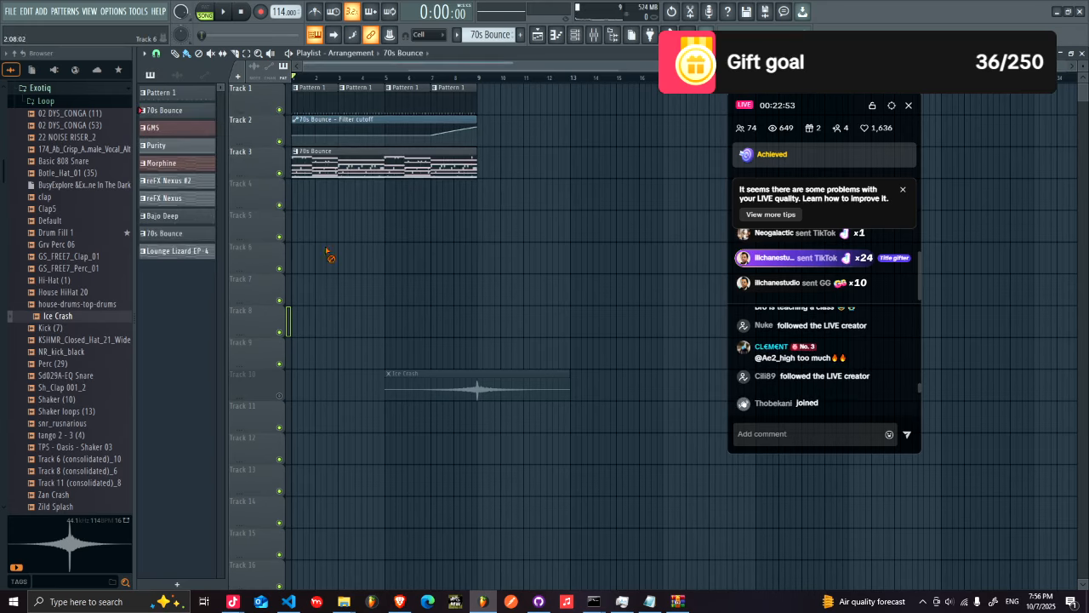
right_click(322, 176)
key("ctrl+z")
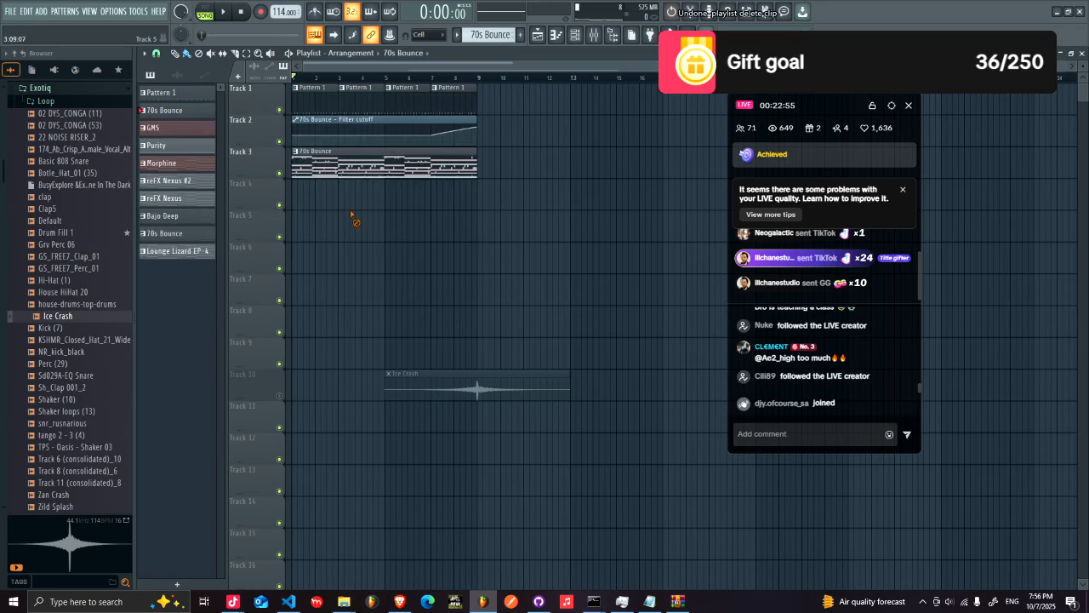
left_click(194, 252)
left_click_drag(176, 120, 299, 170)
- Move the Ice Crash clip to Track 12 and mute it, and duplicate the eight-bar block on Tracks 1 to 11 to bar 9
left_click_drag(530, 390, 526, 463)
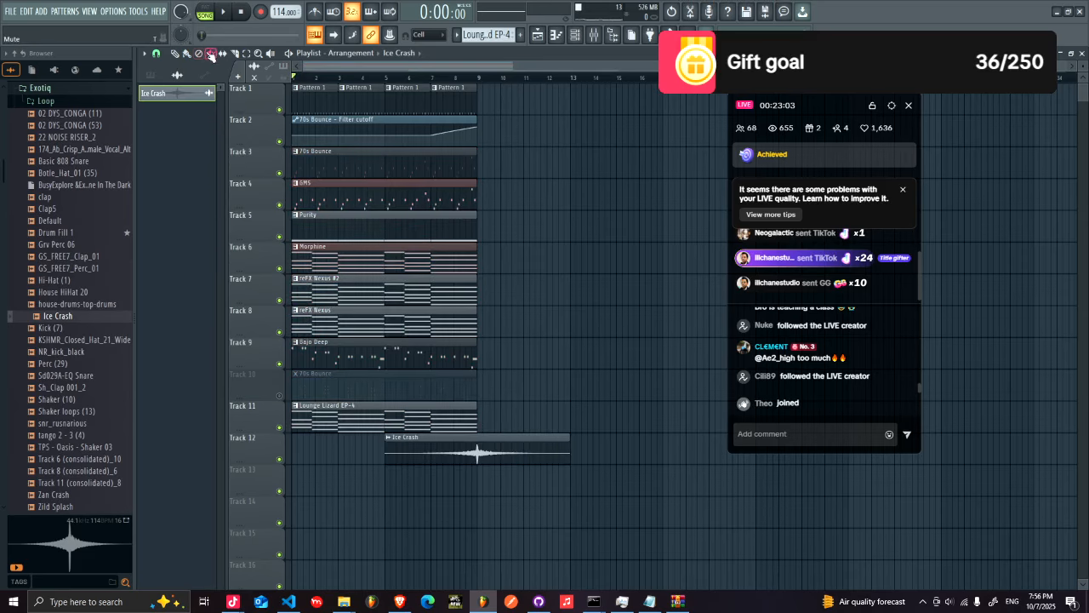
left_click(485, 448)
left_click_drag(483, 428, 281, 70)
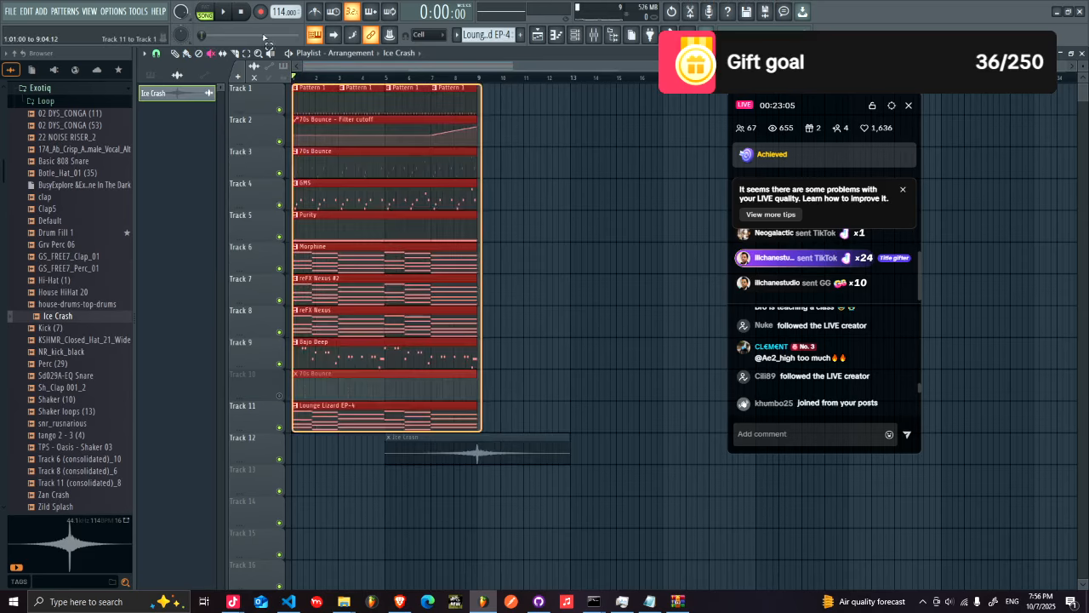
key("ctrl+b")
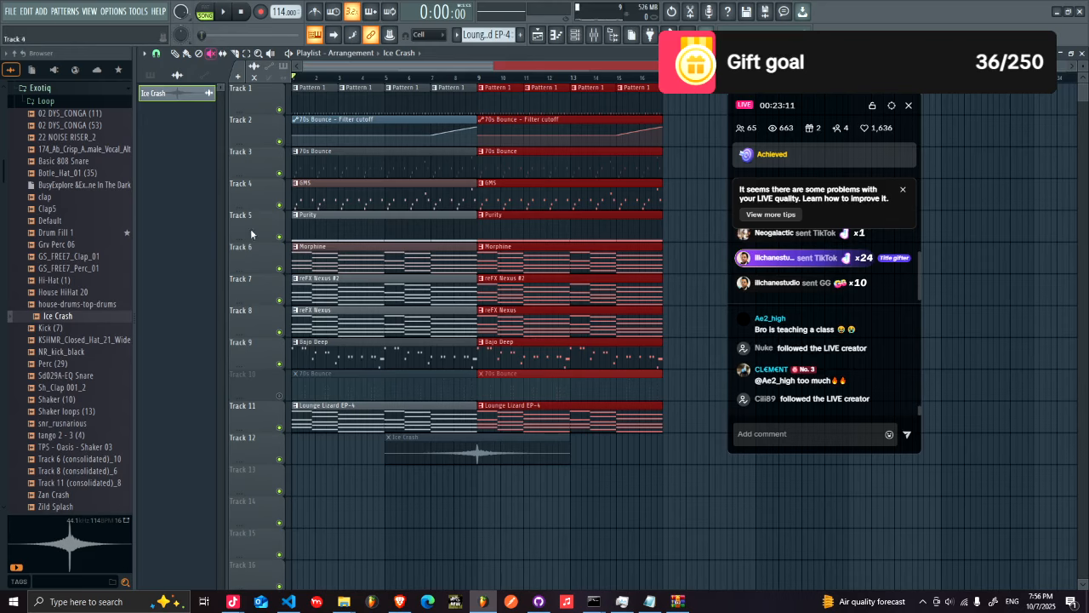
- Mute the first block's instrument clips on Tracks 3 to 11 and unmute Track 10
left_click(341, 425)
left_click(340, 423)
left_click_drag(341, 293, 344, 417)
left_click_drag(344, 328, 359, 173)
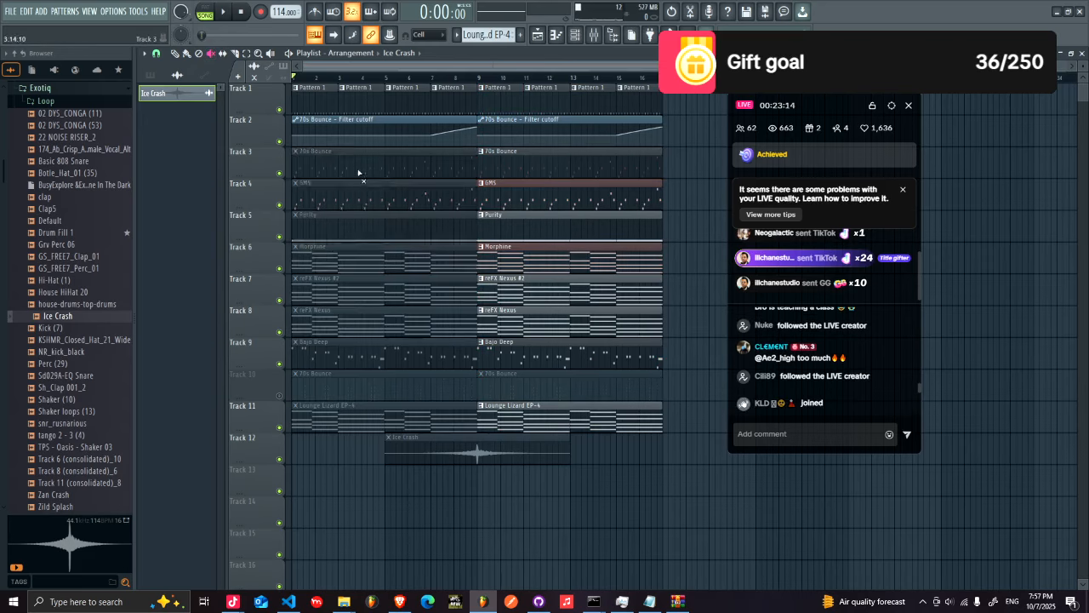
left_click(280, 396)
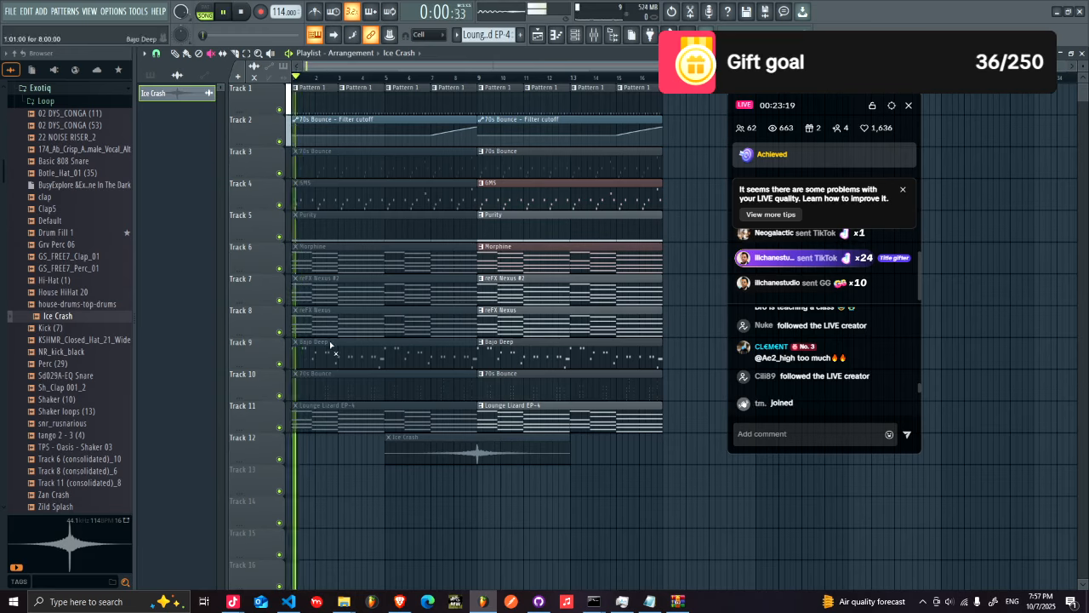
- Mute the second block's instrument clips except Morphine on Track 6, and duplicate that eight-bar block to bar 17
mouse_move(540, 412)
left_mouse_down()
mouse_move(535, 244)
mouse_move(519, 175)
left_mouse_up()
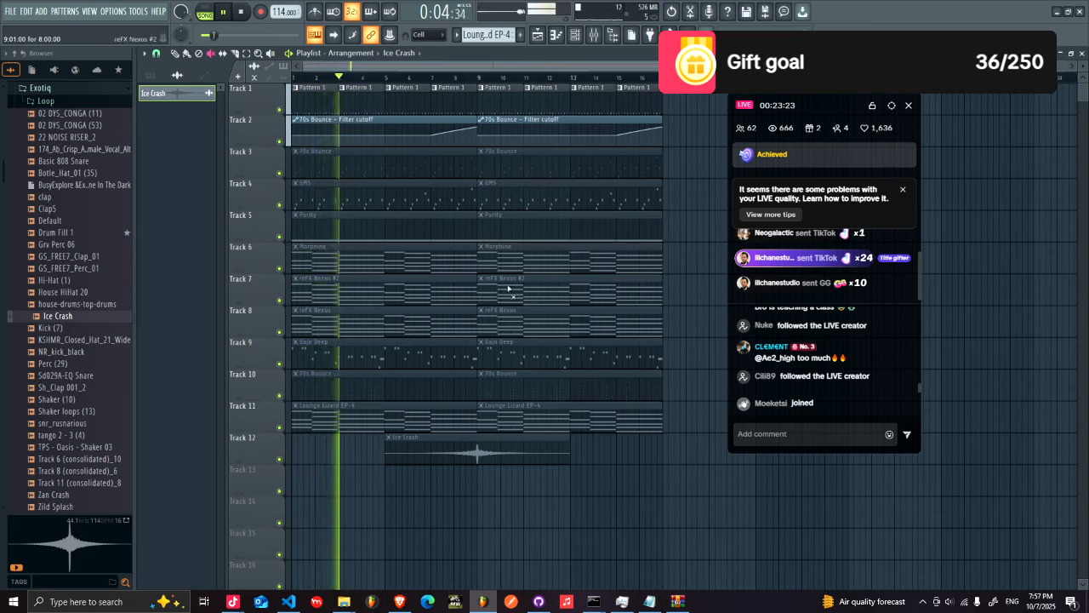
left_click(515, 265)
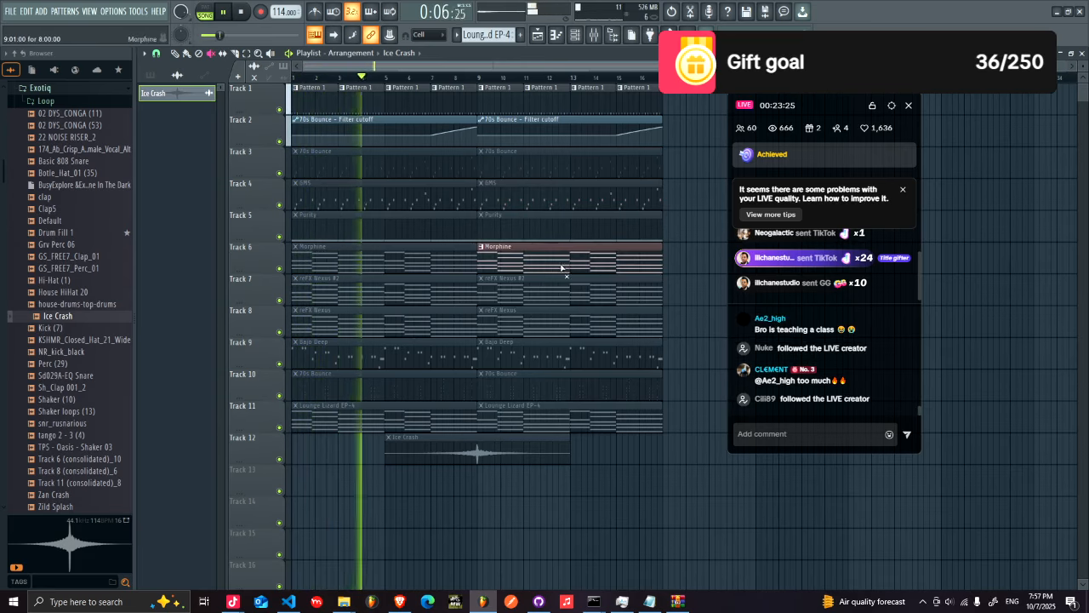
left_click_drag(665, 428, 565, 143)
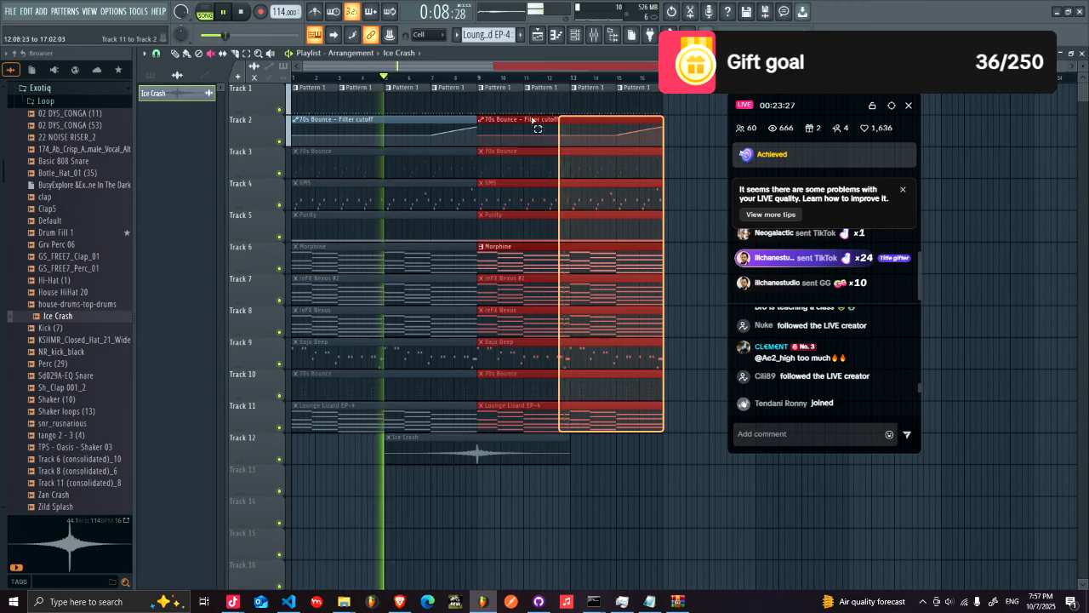
key("ctrl+b")
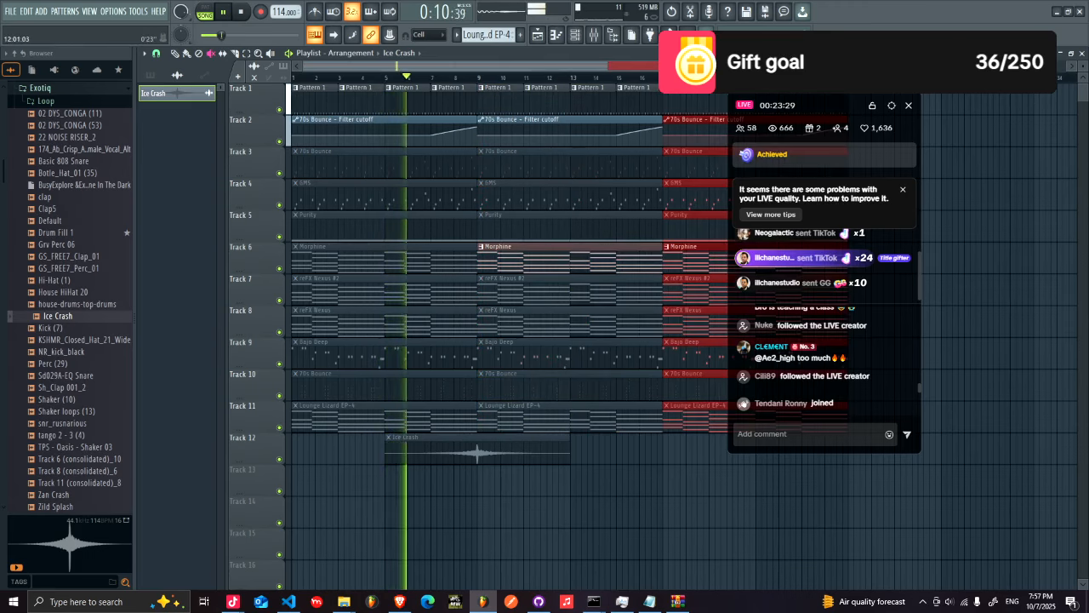
scroll(932, 174, "down", 1)
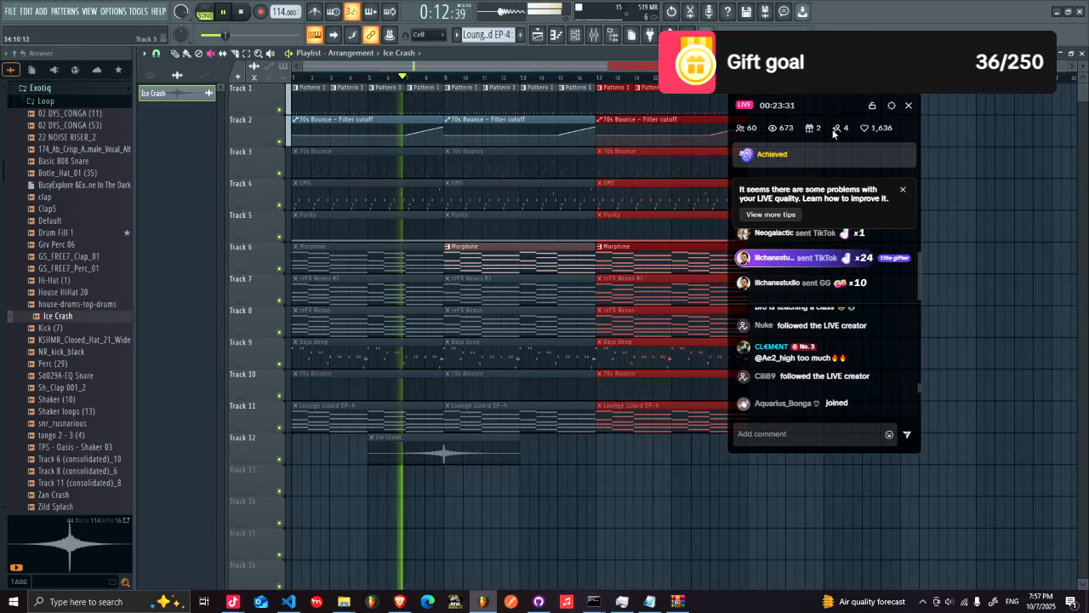
left_click_drag(812, 102, 903, 101)
left_click(797, 174)
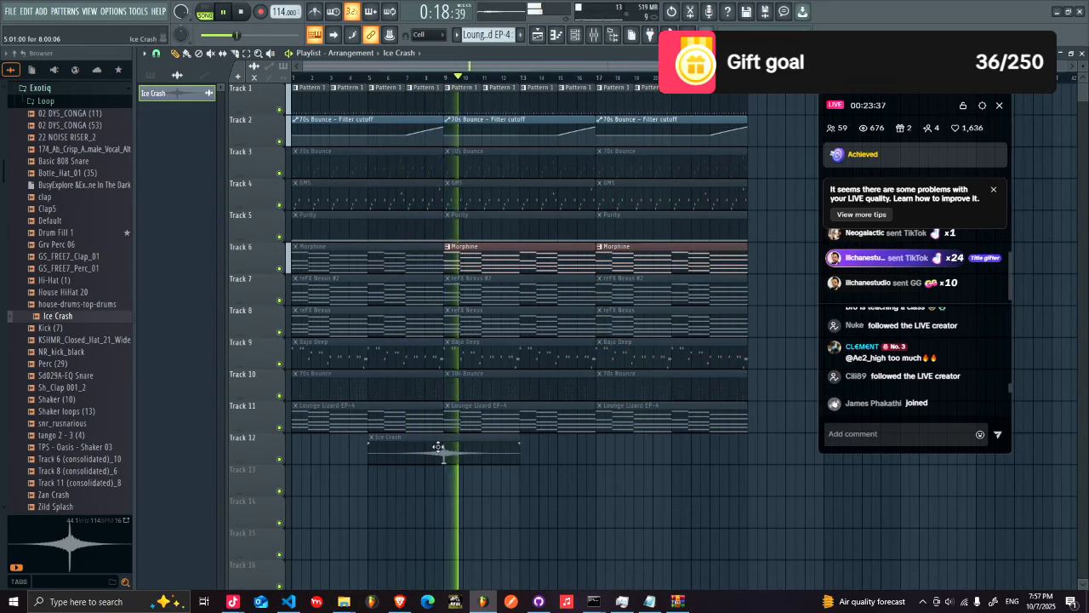
- Move the muted Ice Crash clip on Track 12 to start at bar 13
left_click_drag(438, 446, 591, 446)
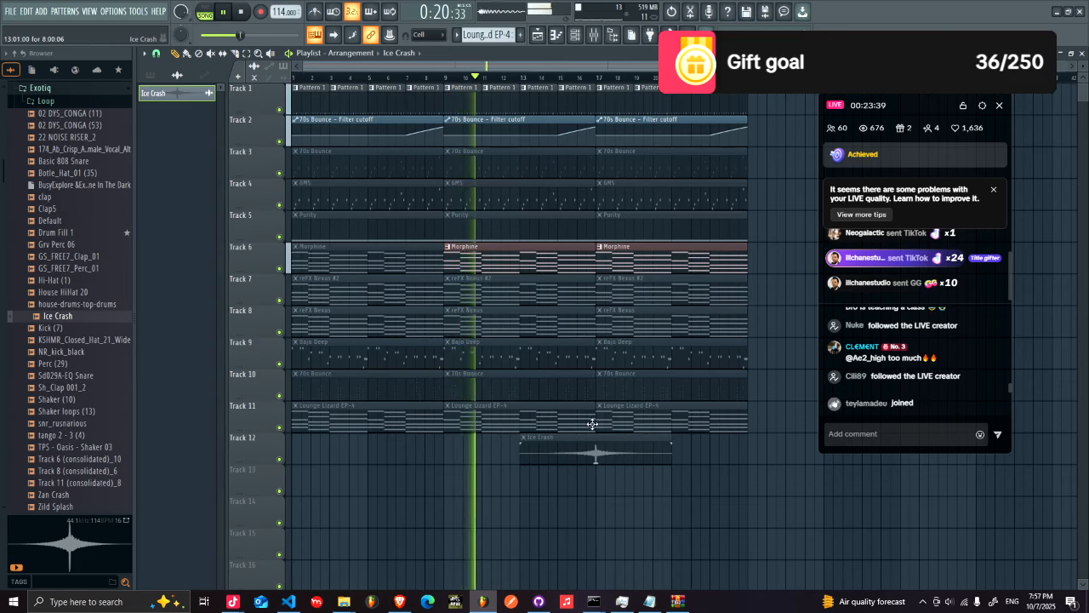
left_click_drag(751, 431, 607, 77)
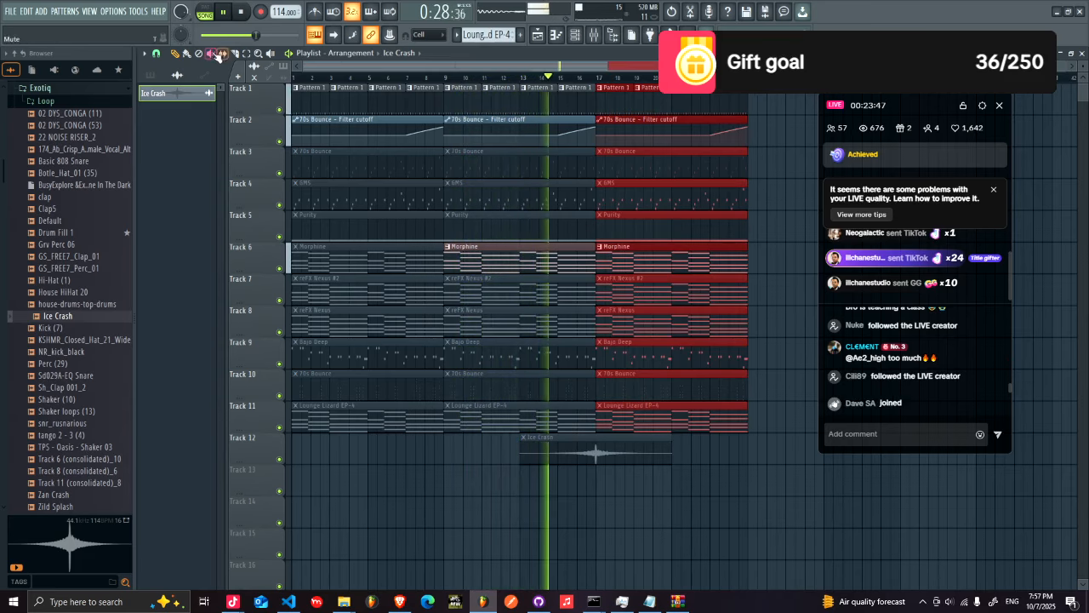
left_click(734, 502, "ctrl")
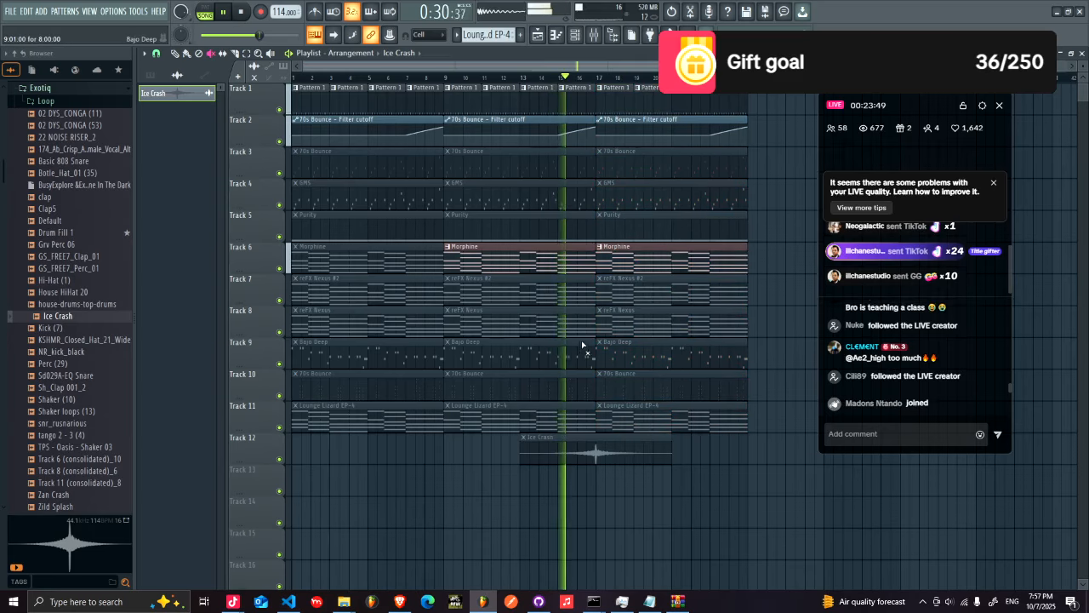
- Stop playback, mute the Bajo Deep clips again and unmute the GMS clips in the second and third blocks
key("space")
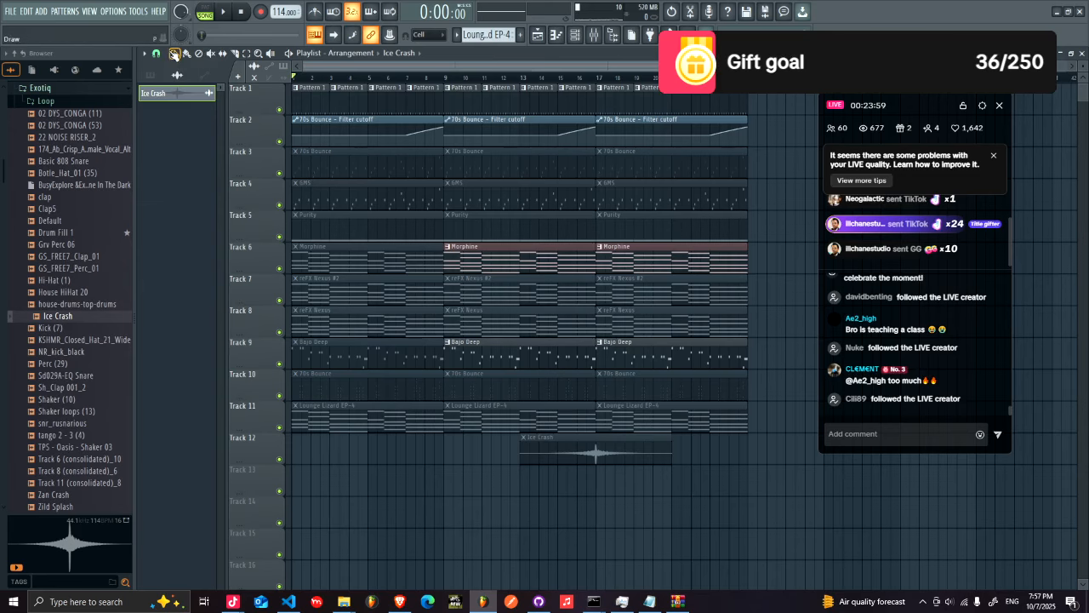
double_click(513, 346)
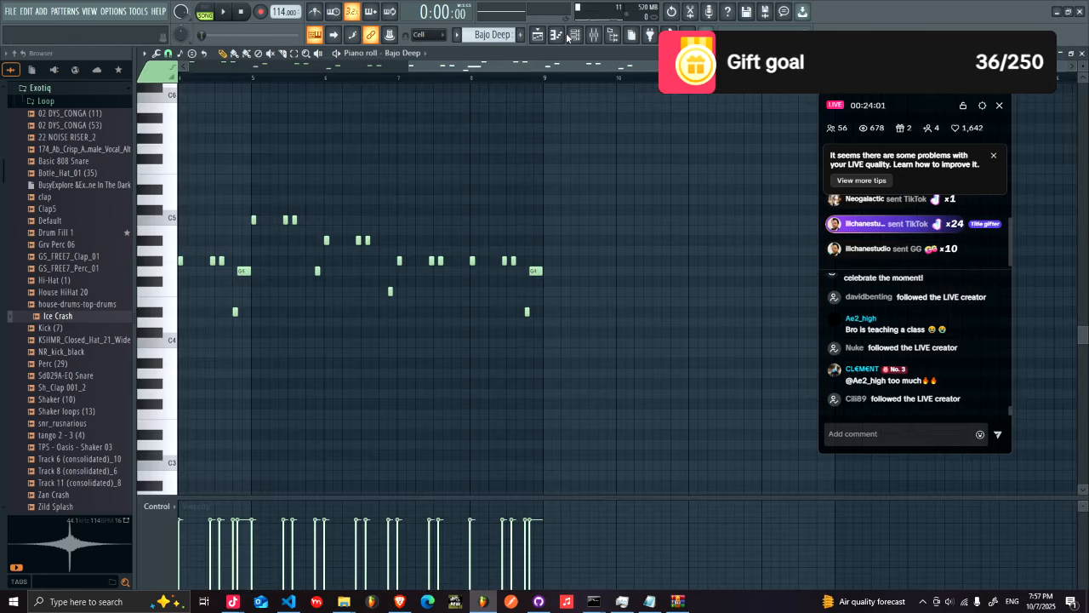
left_click(537, 35)
key("ctrl+z")
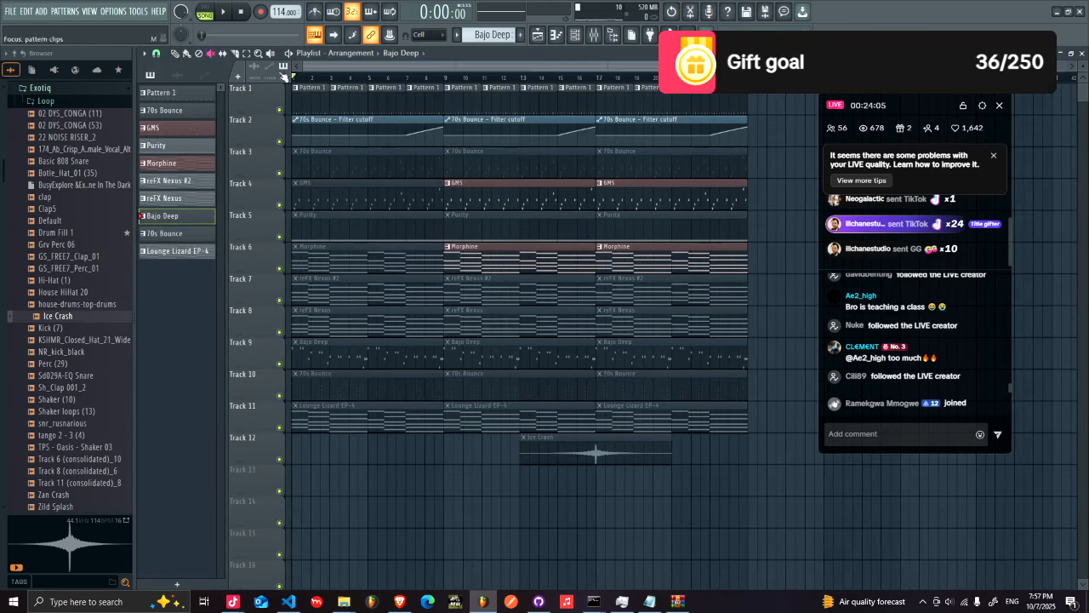
- Create a channel volume automation clip for GMS spanning bars 9 to 25, and return to the playlist
double_click(526, 181)
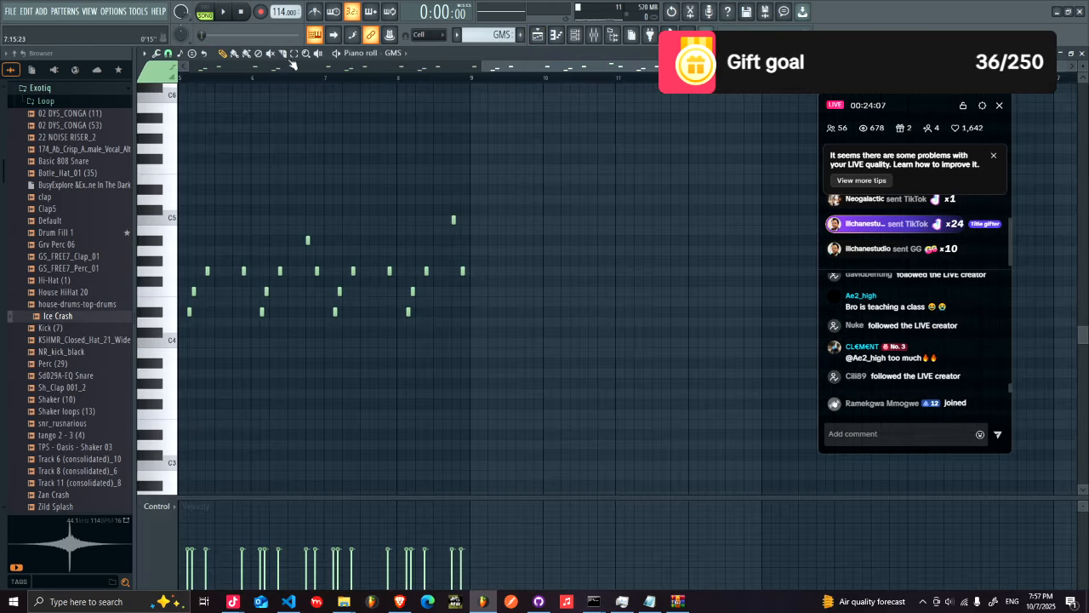
left_click(537, 36)
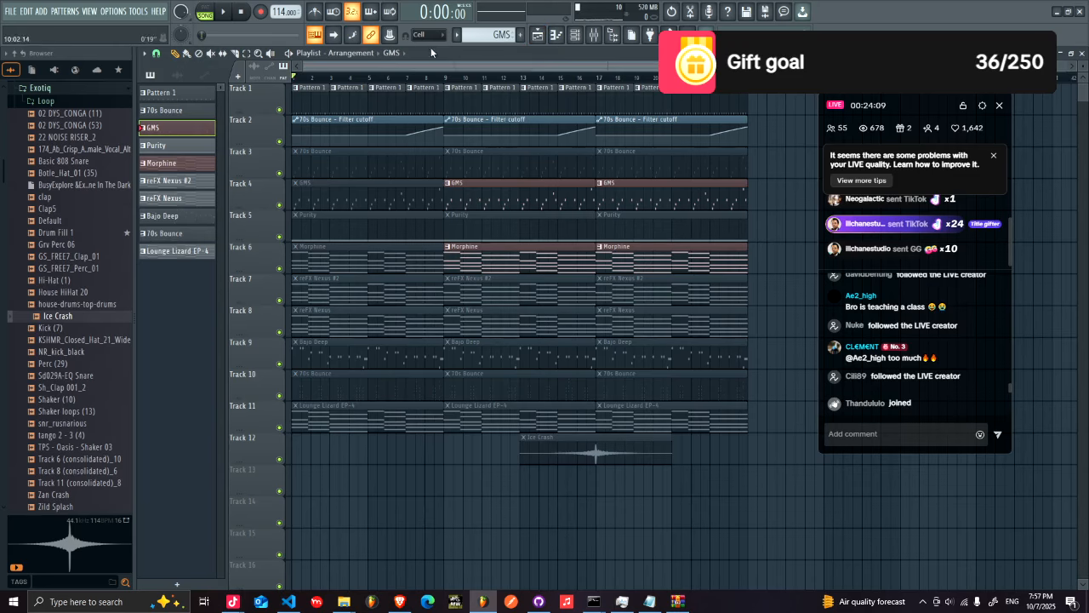
left_click_drag(447, 79, 748, 79)
left_click(582, 36)
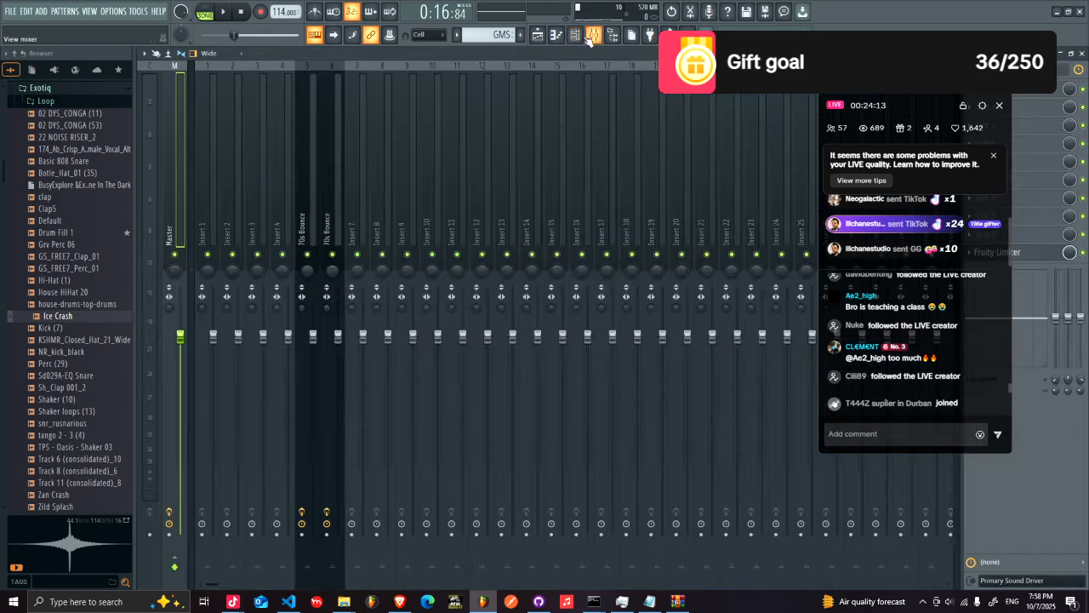
left_click(372, 155)
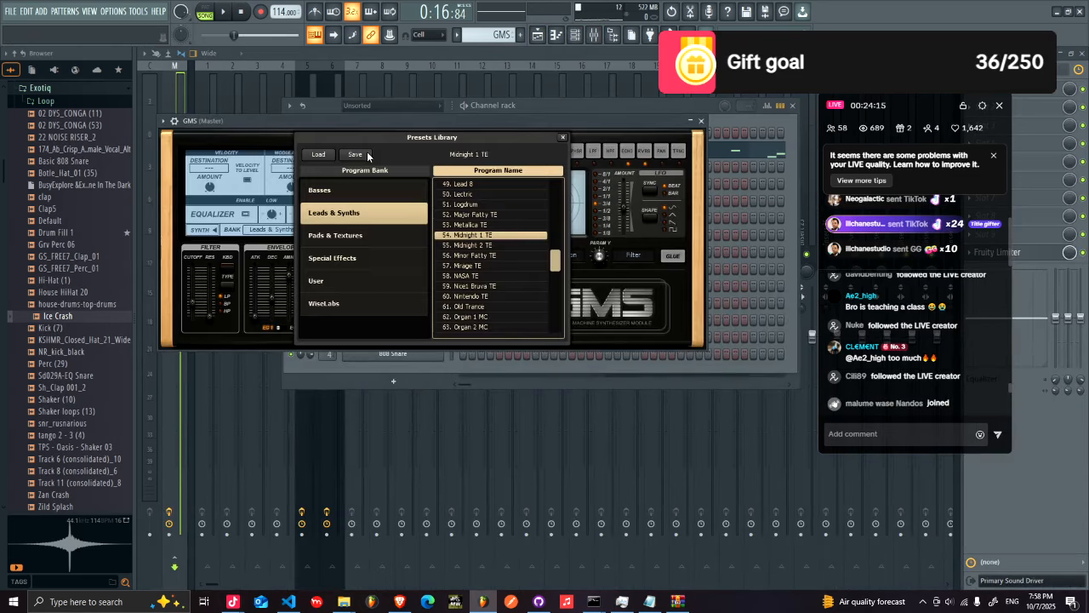
left_click_drag(347, 132, 347, 205)
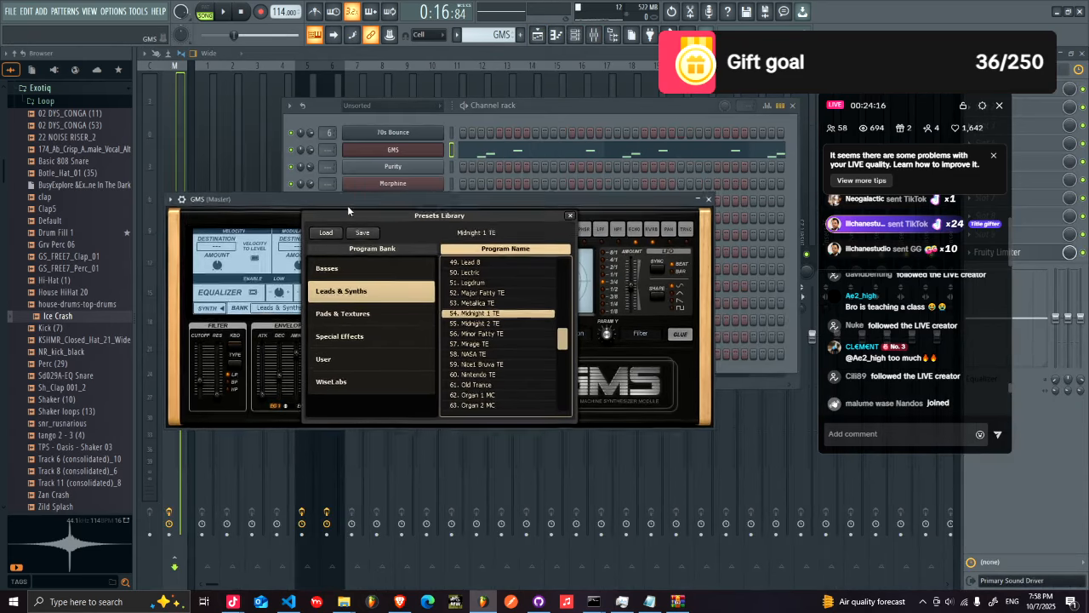
right_click(313, 152)
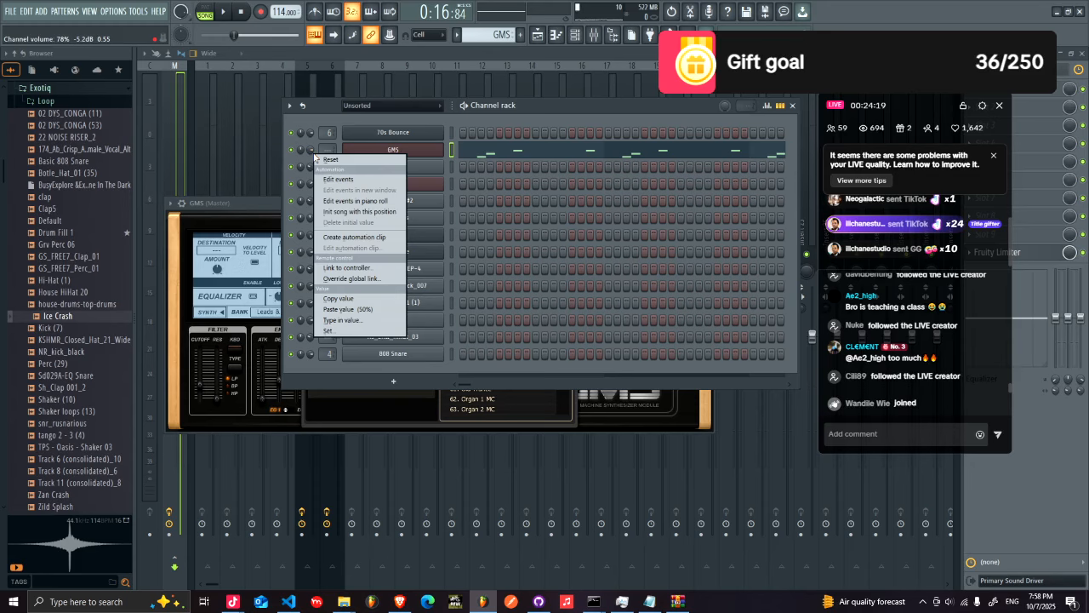
left_click(377, 238)
left_click(538, 35)
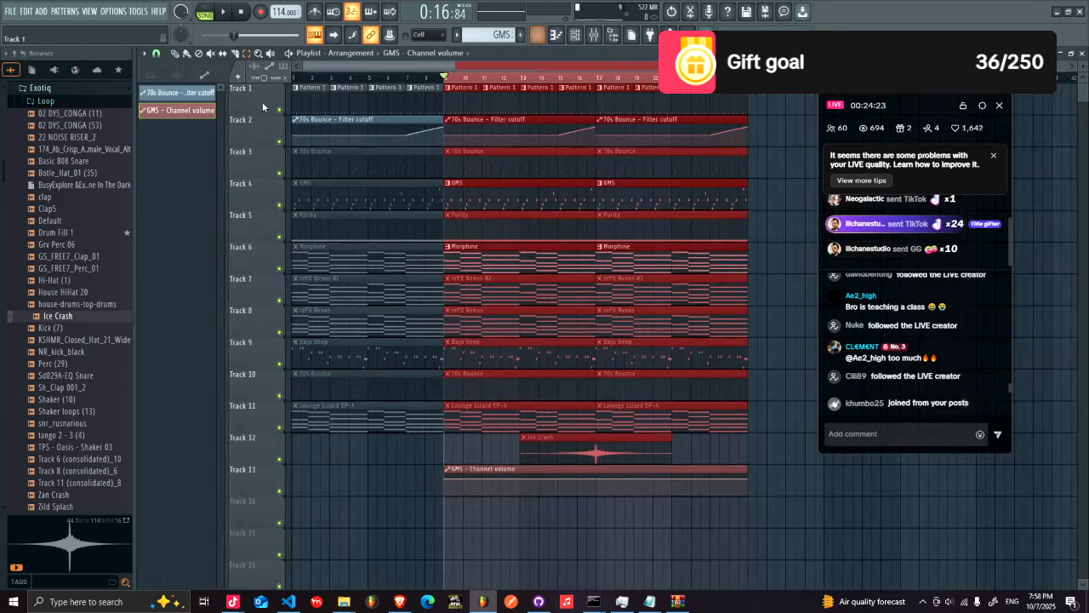
- Shape the GMS volume automation on Track 13 as a curved rise from minimum at bar 9, and play from there
left_click(389, 484)
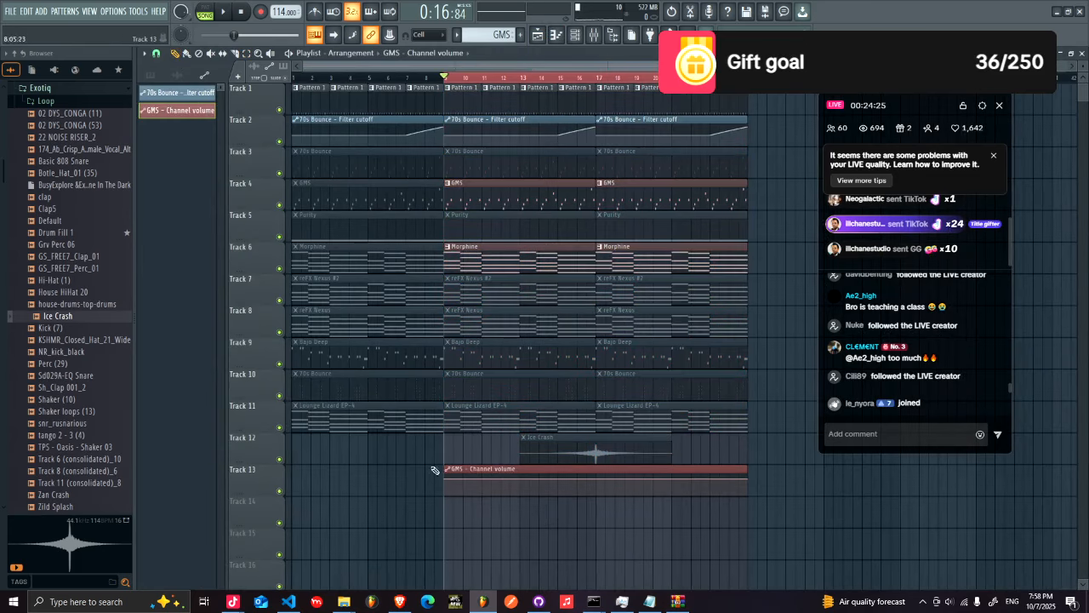
left_click_drag(448, 479, 448, 505)
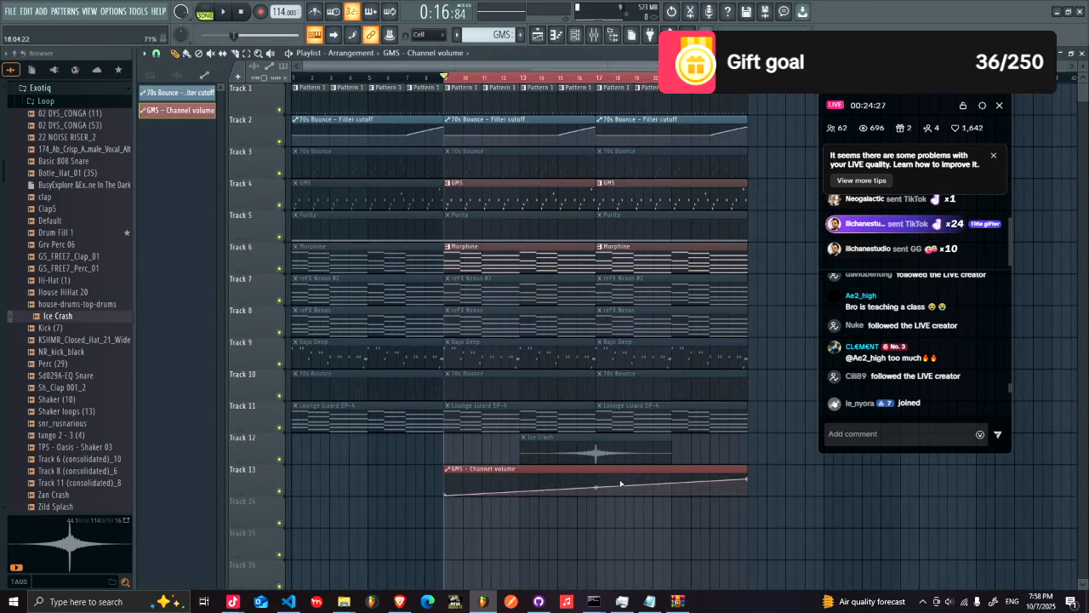
left_click(452, 78)
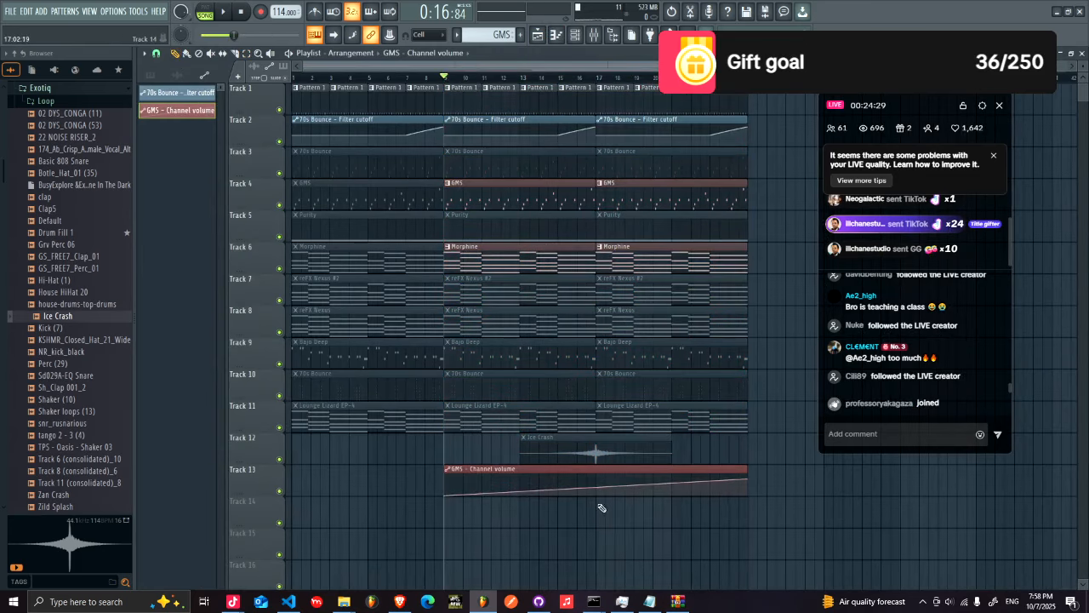
key("space")
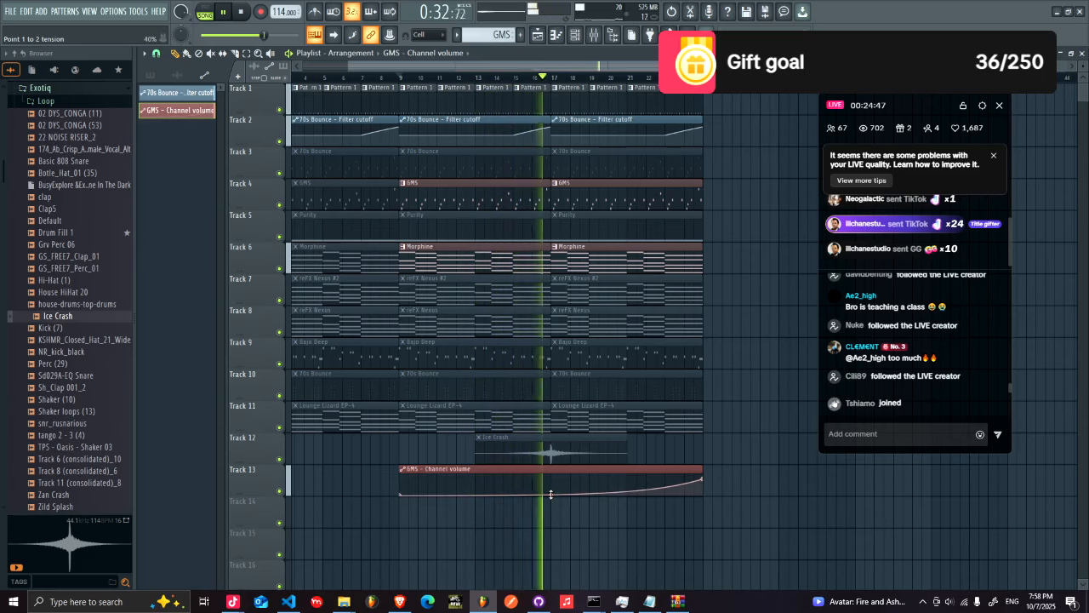
- Move the Ice Crash clip to bar 21 on Track 14 and duplicate the eight-bar block at bar 17 to bar 25
left_click_drag(540, 445, 698, 515)
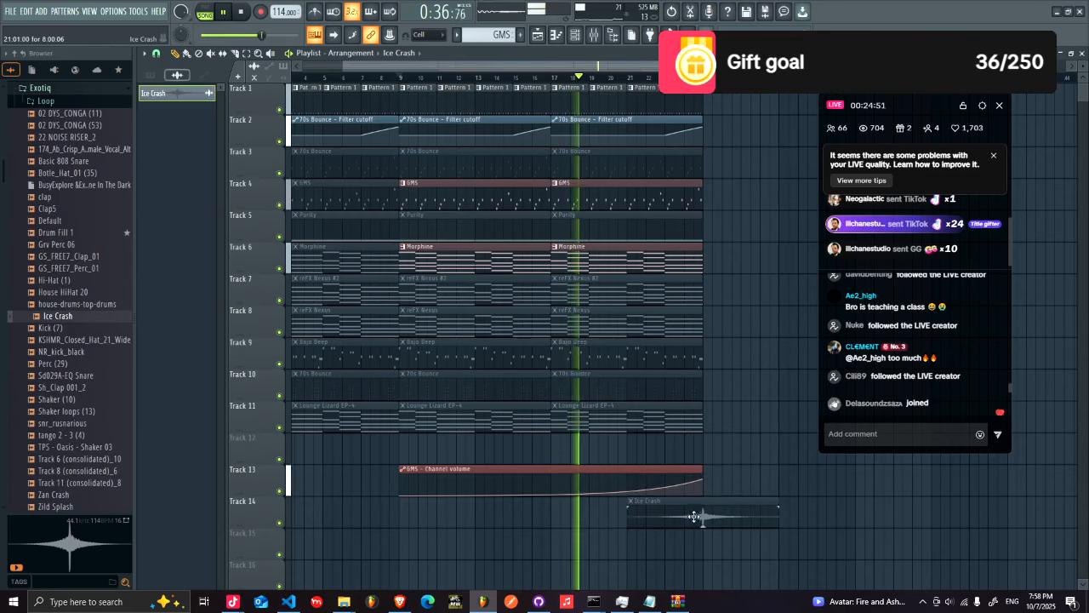
left_click_drag(719, 432, 556, 65)
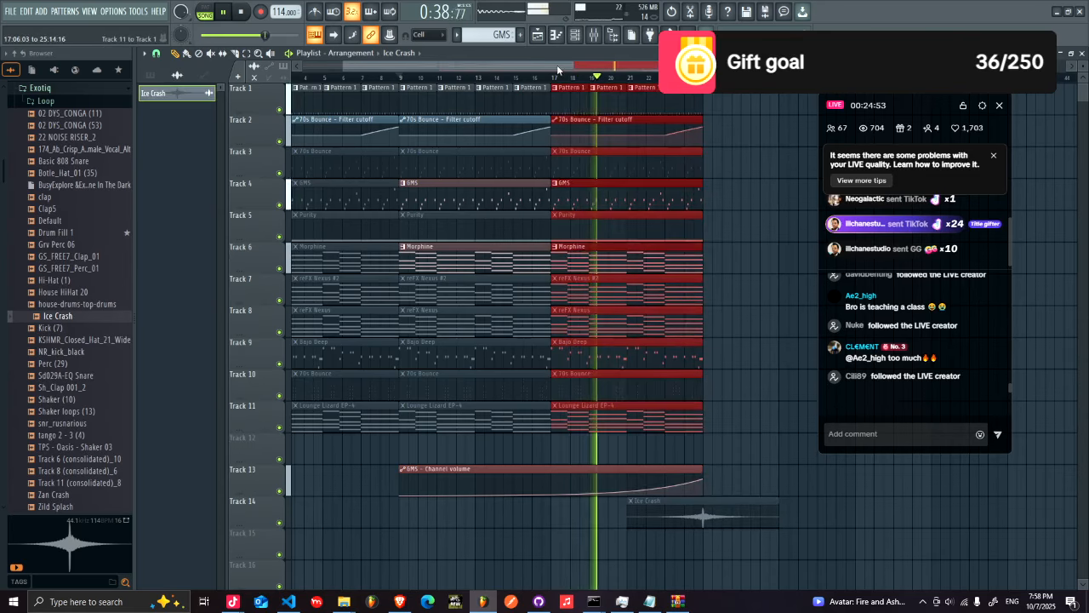
key("ctrl+b")
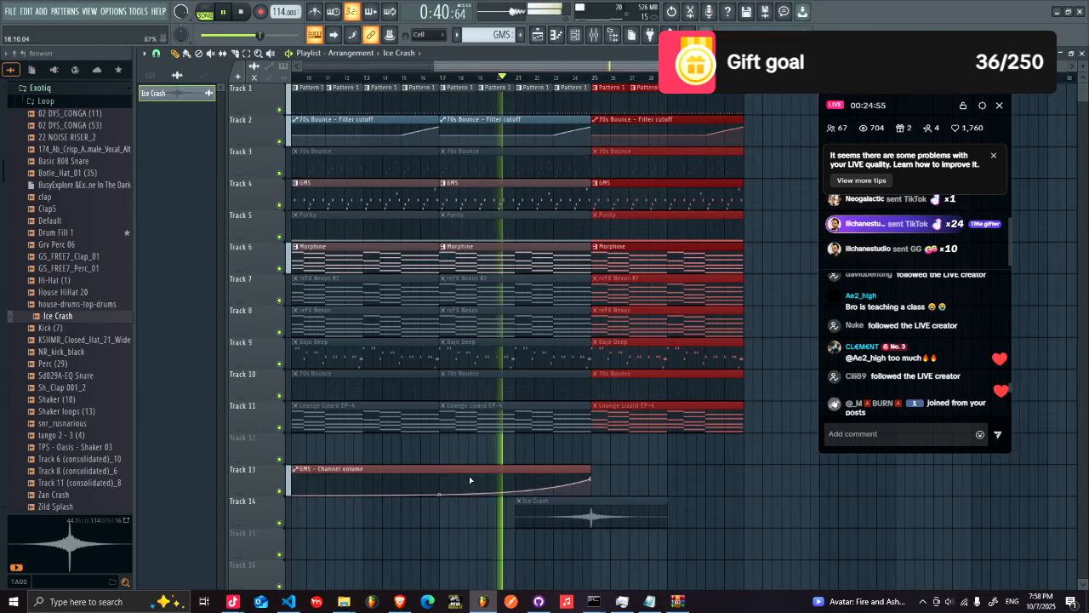
- Unmute the Ice Crash clip on Track 14 and the reFX Nexus clip on Track 8 in the block at bar 25
left_click(211, 53)
left_click(589, 518)
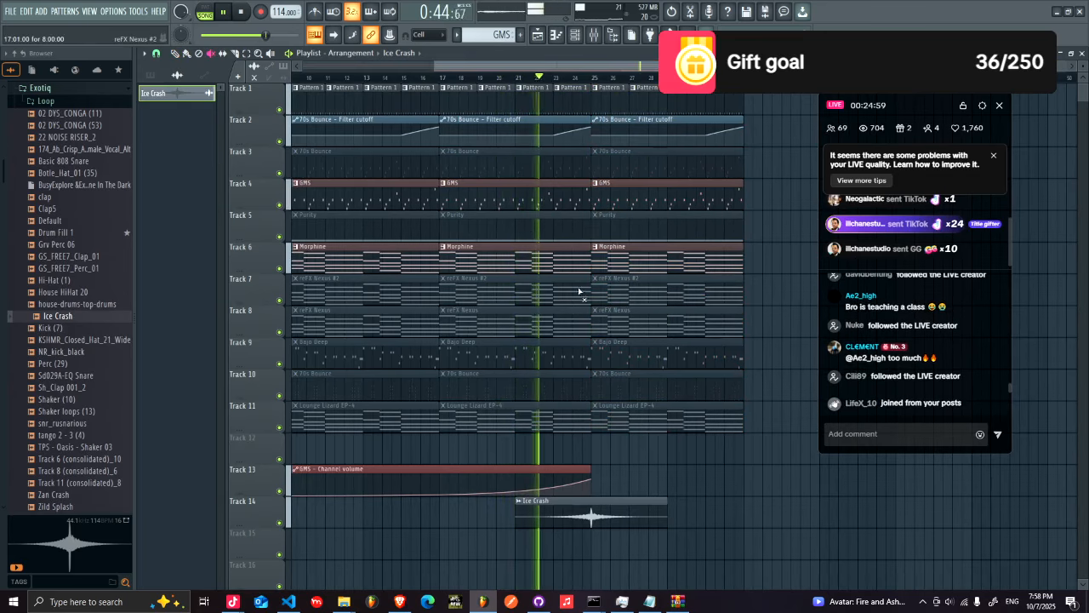
left_click(629, 297)
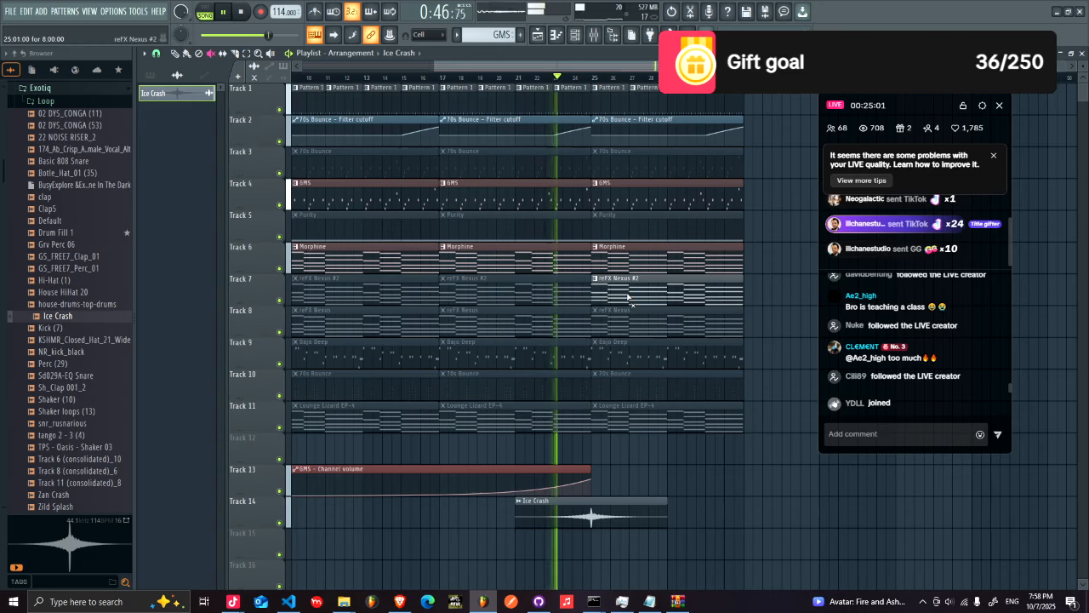
left_click(629, 303)
left_click(630, 310)
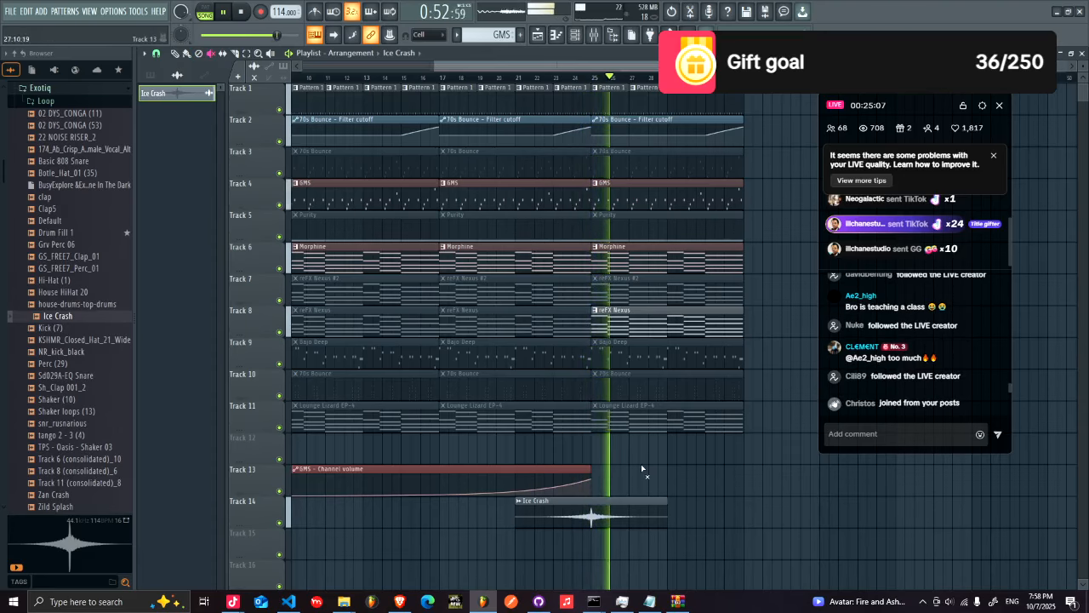
- Duplicate the eight-bar block at bar 25 twice, to bars 33 and 41
left_click_drag(597, 495, 796, 85)
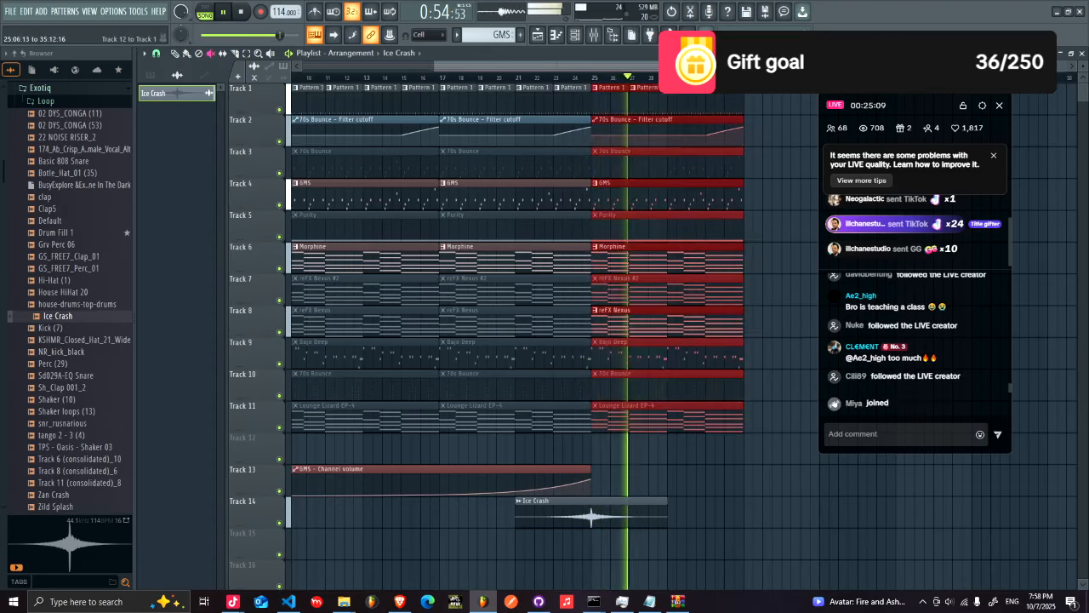
key("ctrl+b")
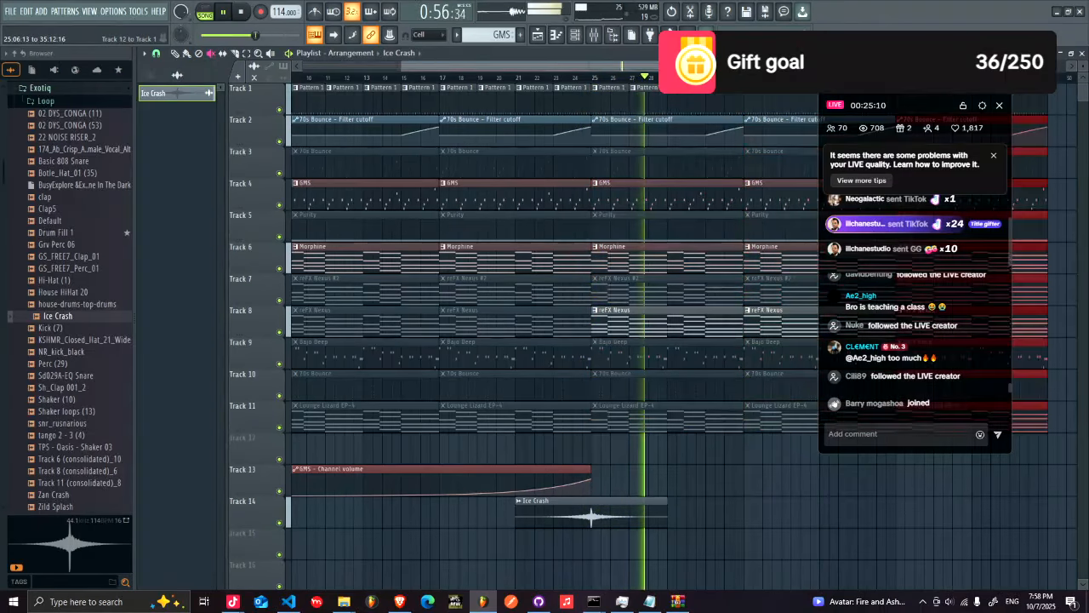
- Place a second Ice Crash at bar 37 on Track 14, and unmute the Lounge Lizard EP-4 clips at bars 33 and 41
left_click_drag(792, 65, 856, 66)
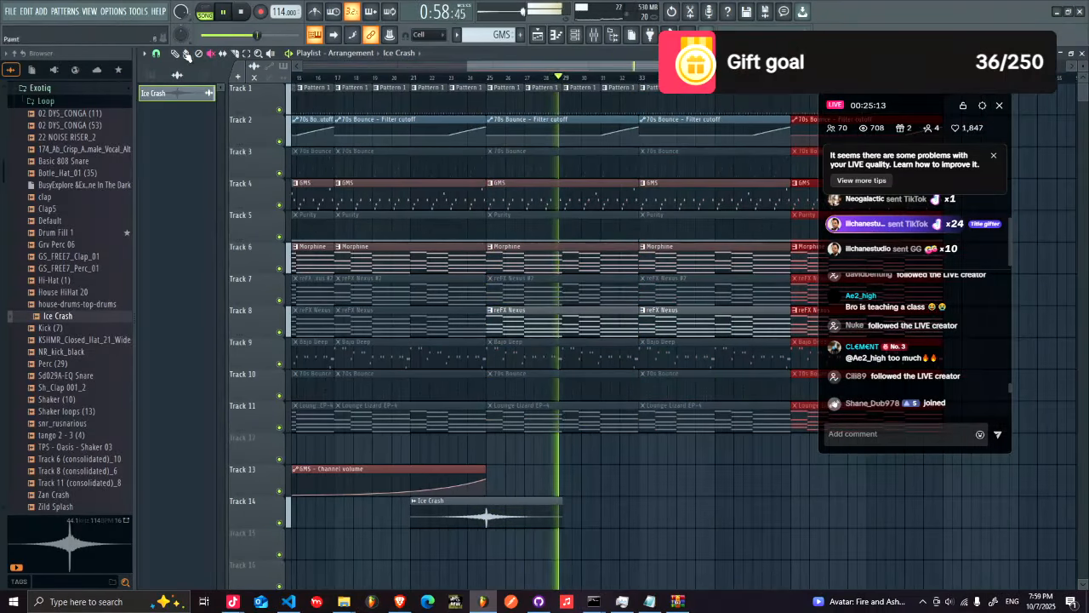
left_click(510, 506)
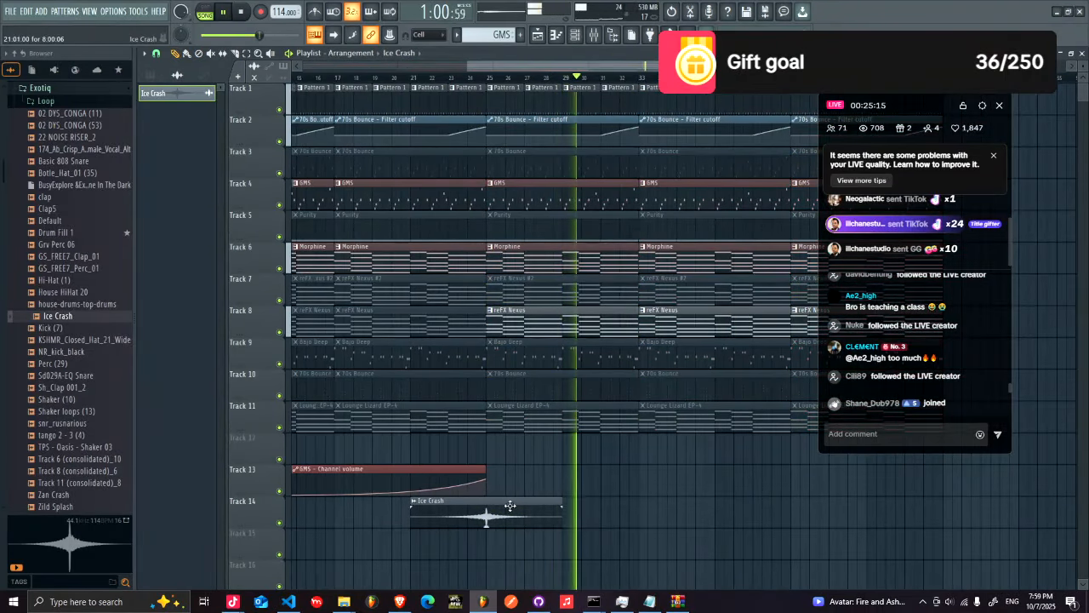
left_click_drag(705, 521, 721, 520)
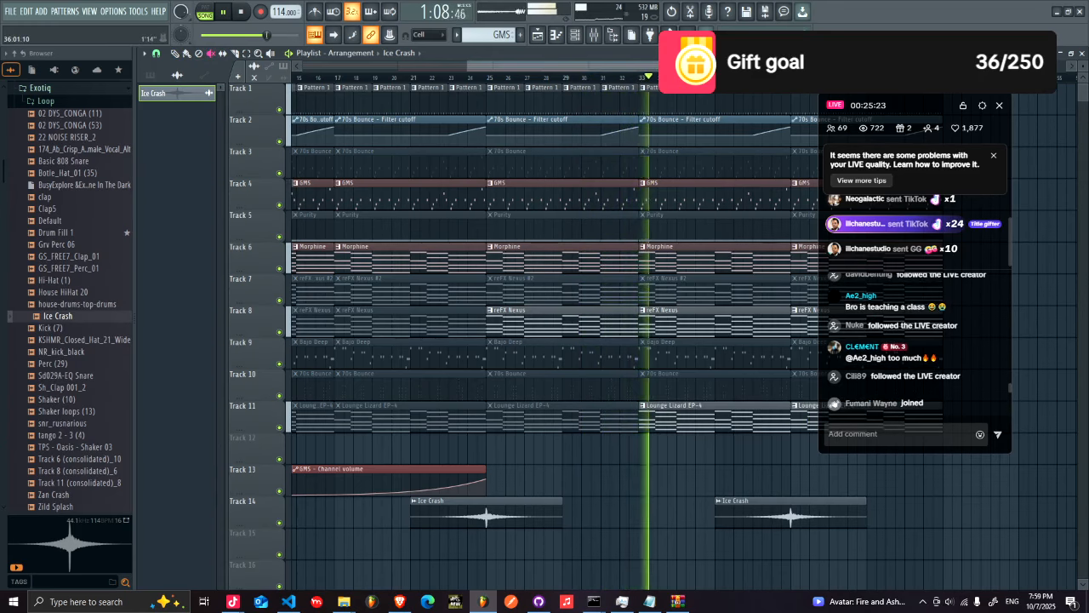
- Unmute the reFX Nexus #2, Bajo Deep and Purity clips in the block at bar 41
left_click_drag(700, 65, 780, 65)
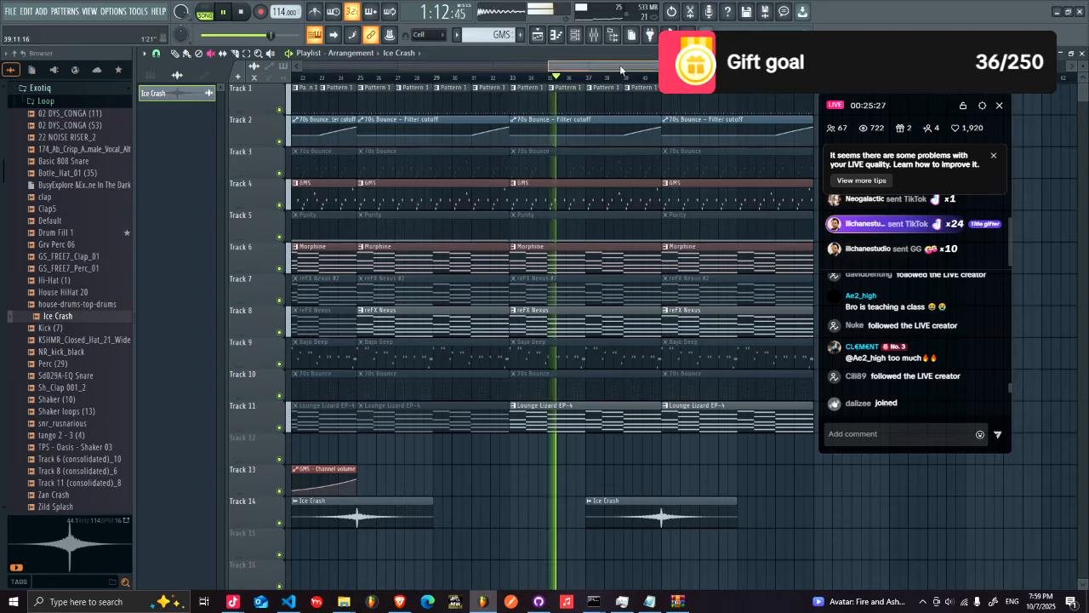
left_click_drag(620, 66, 677, 66)
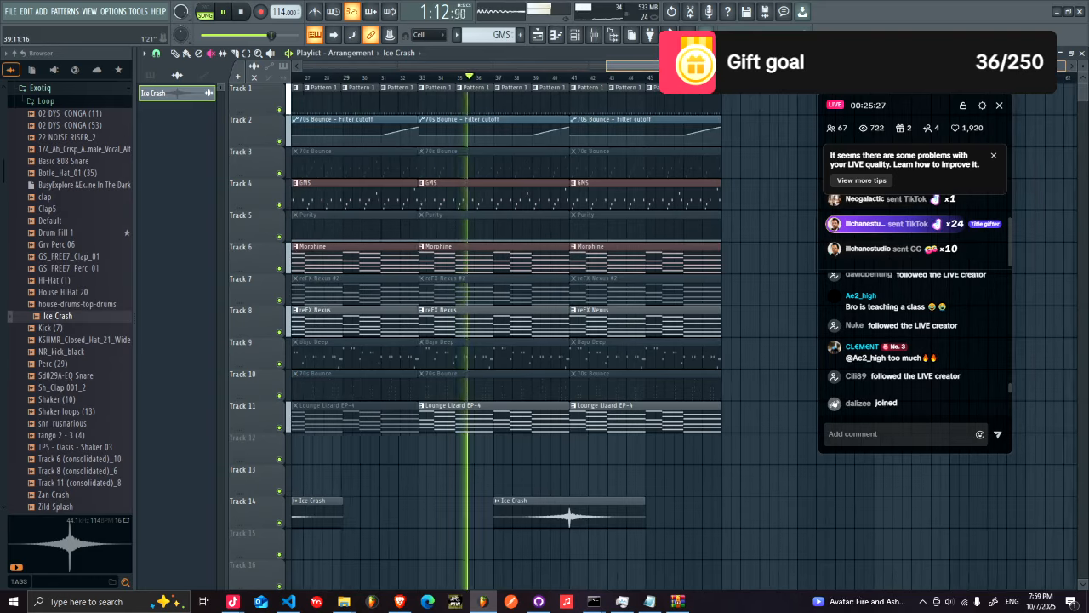
left_click(606, 299)
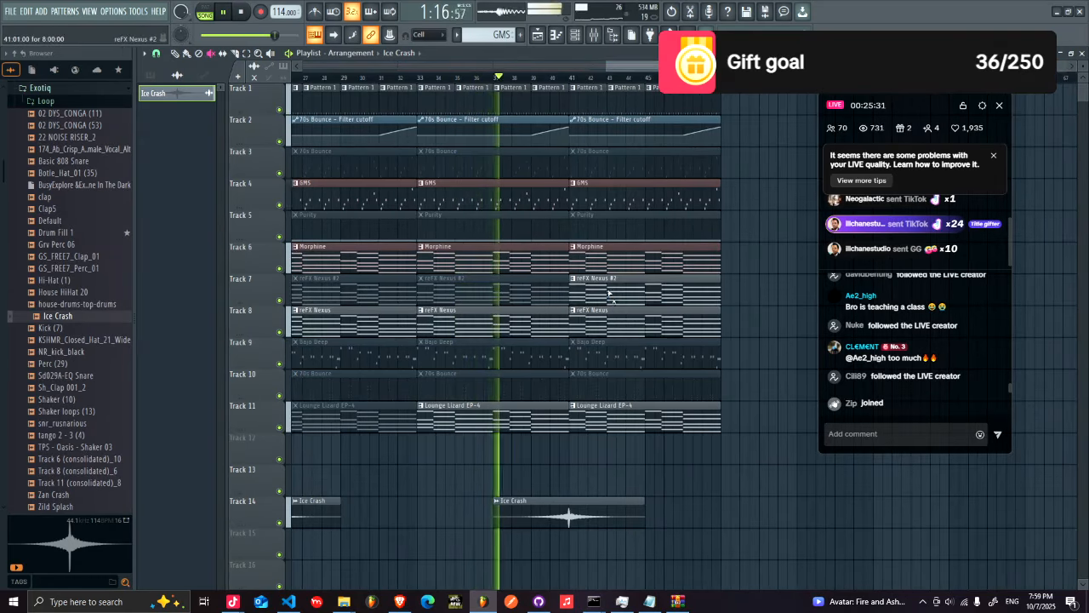
left_click(603, 342)
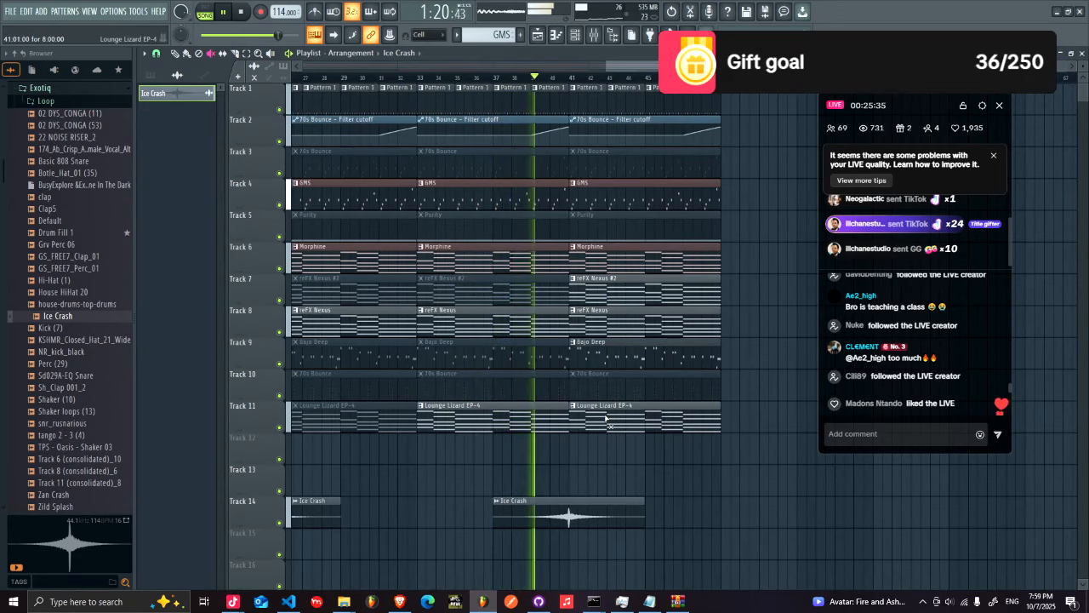
left_click(612, 227)
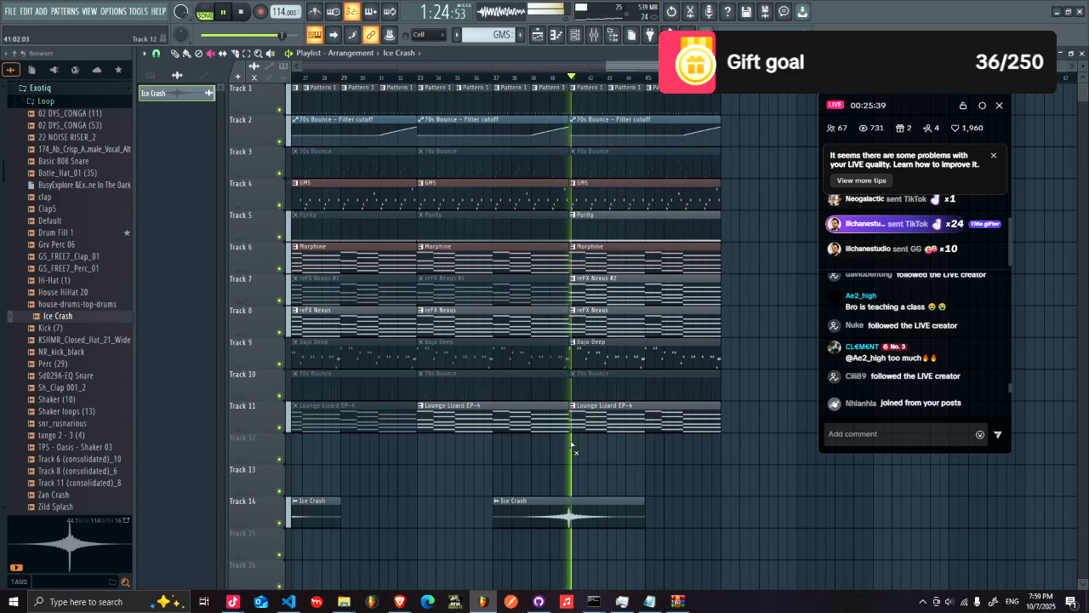
- Duplicate the eight-bar block at bar 41 twice, to bars 49 and 57
left_click_drag(572, 444, 755, 85)
key("ctrl+b")
key("ctrl+b")
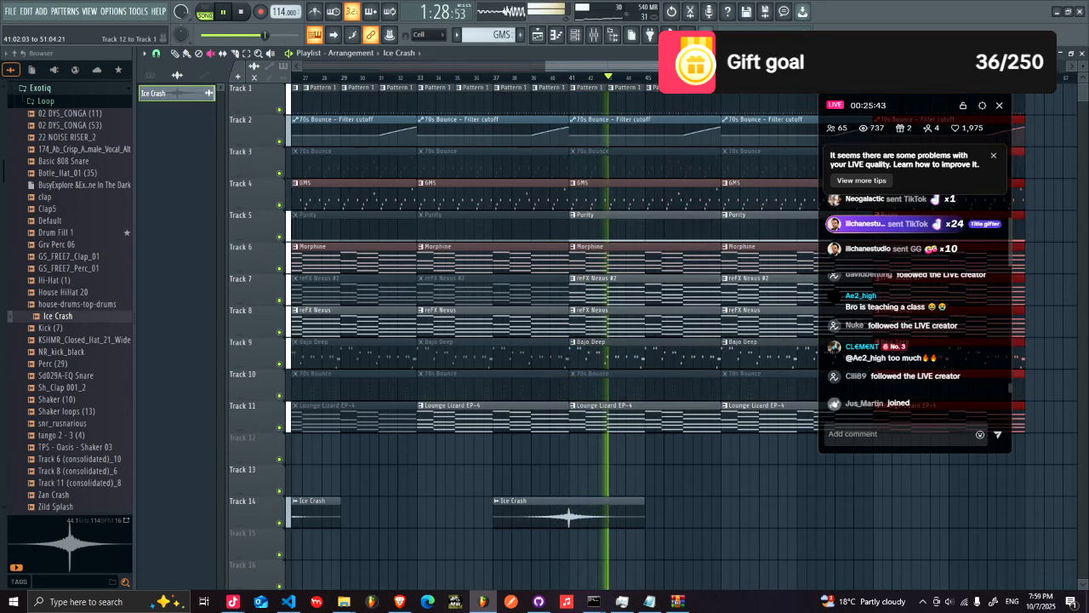
- Mute the reFX Nexus #2 clips at bars 41 and 49, stop playback and set the song position to bar 41
left_click(603, 289)
left_click(796, 291)
left_click(772, 293)
left_click(757, 295)
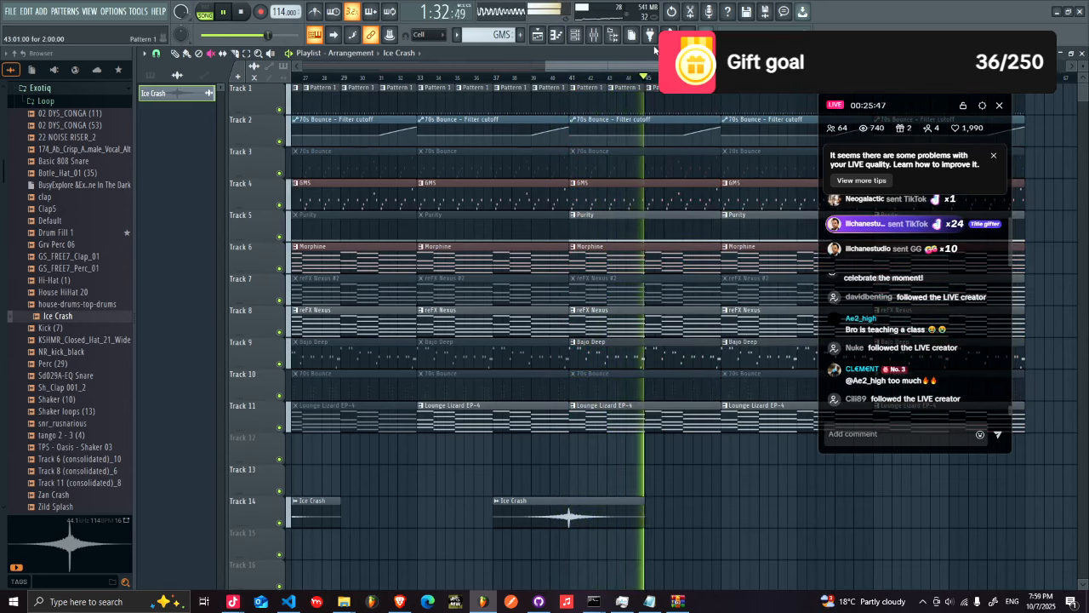
scroll(640, 63, "right", 1)
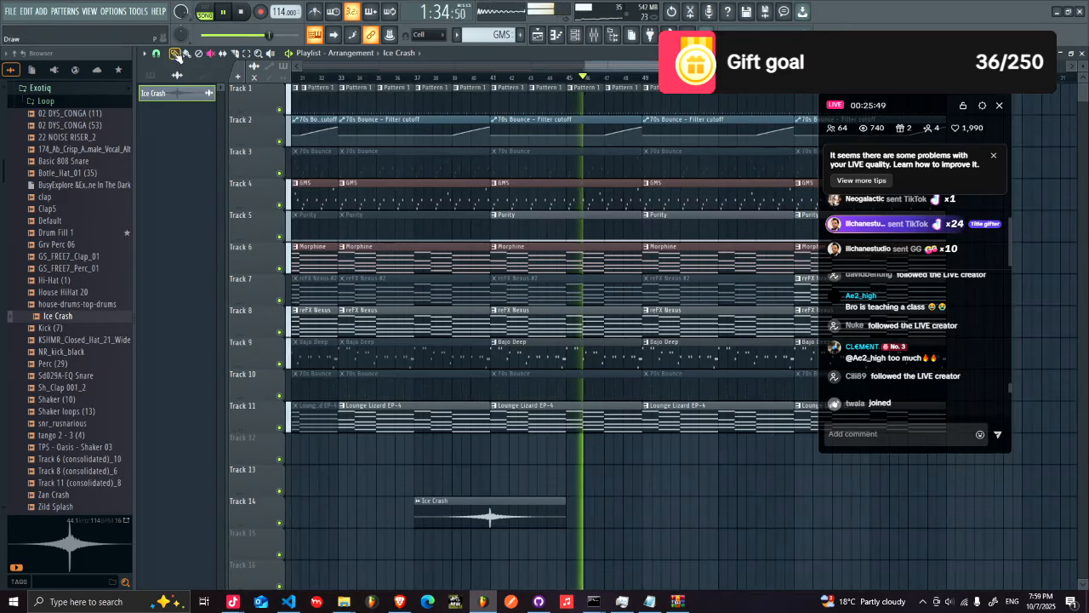
scroll(492, 79, "left", 1)
left_click(511, 79)
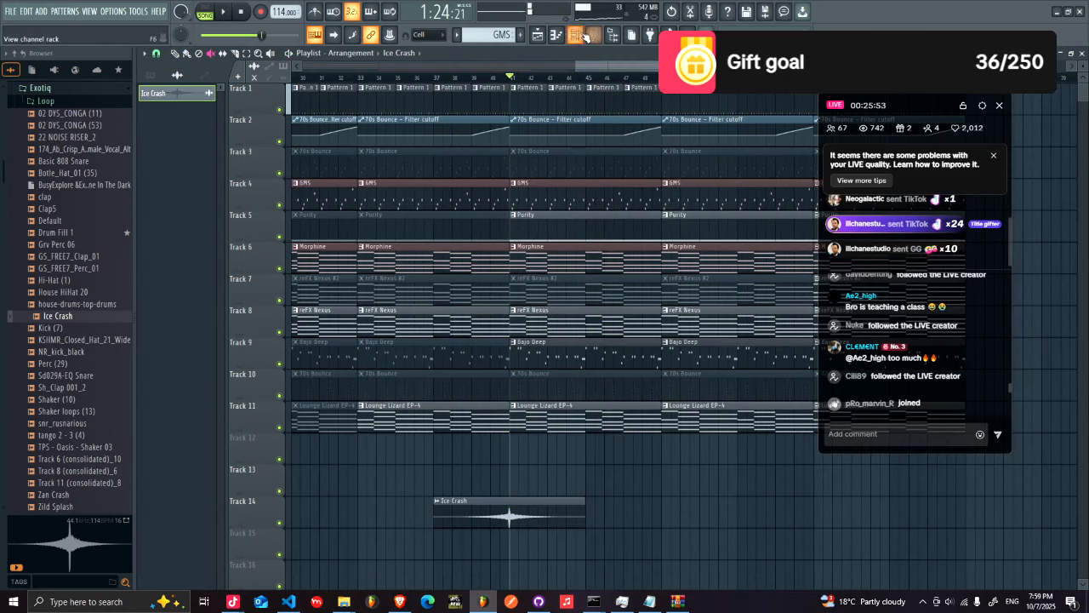
- Show all channels in the channel rack and open the Bajo Deep instrument while playing its pattern
left_click(585, 35)
left_click(423, 105)
left_click(424, 113)
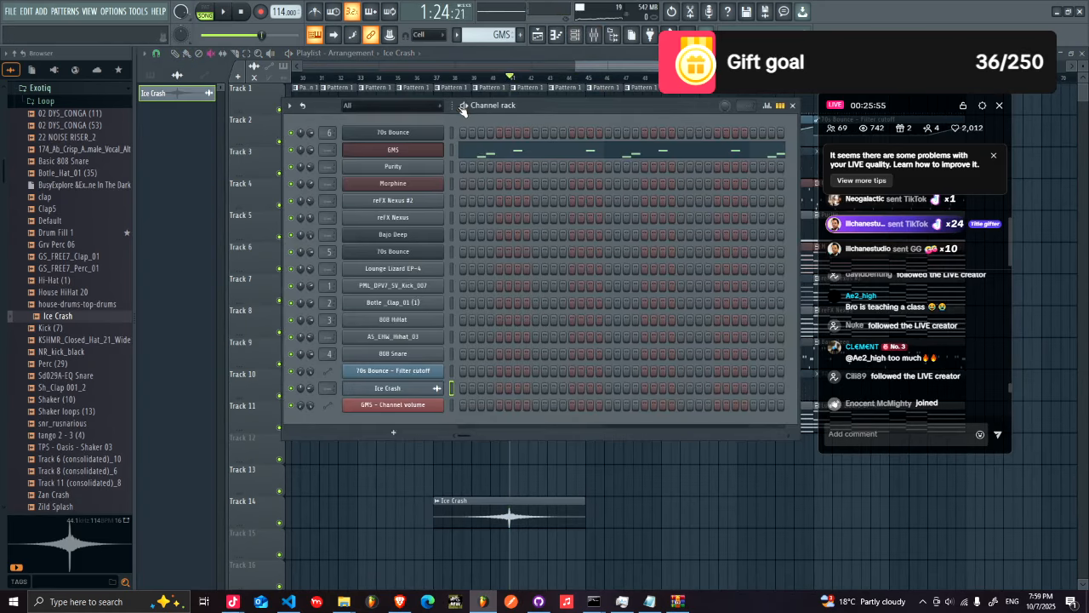
scroll(484, 35, "down", 6)
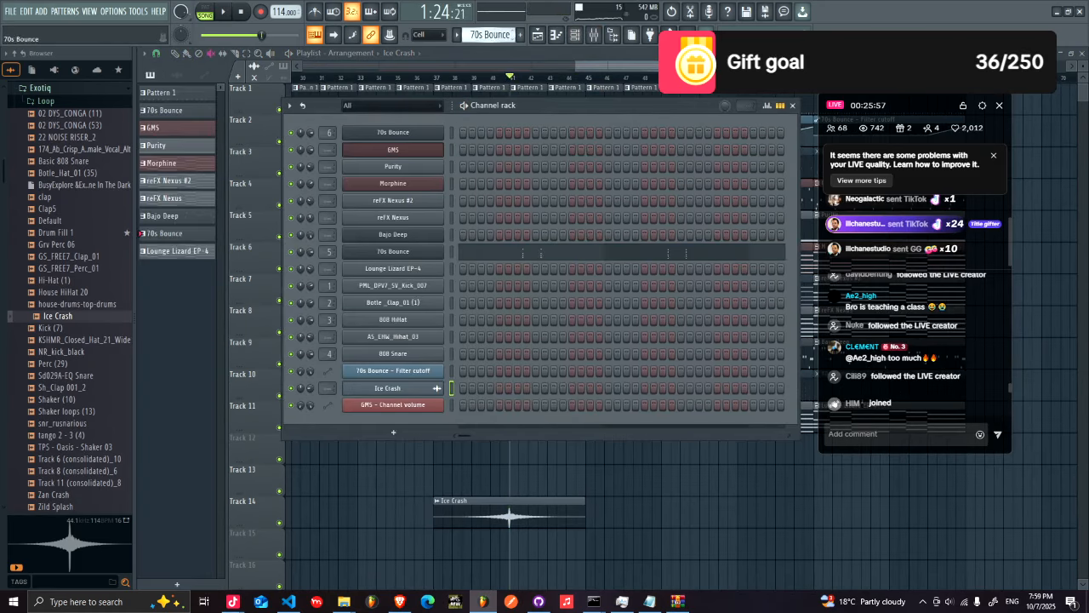
scroll(484, 34, "up", 1)
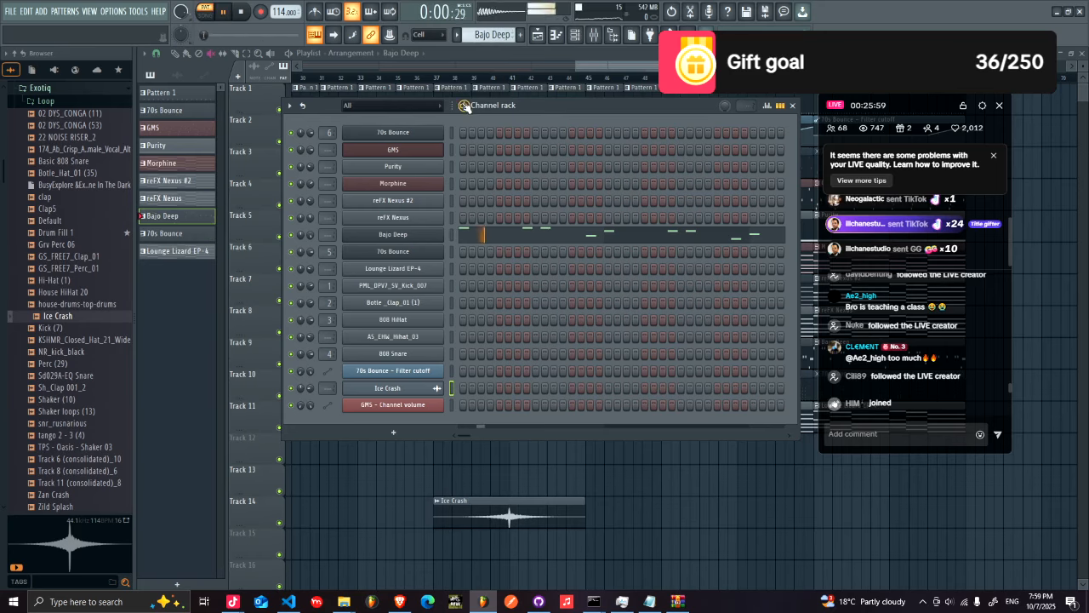
left_click(425, 236)
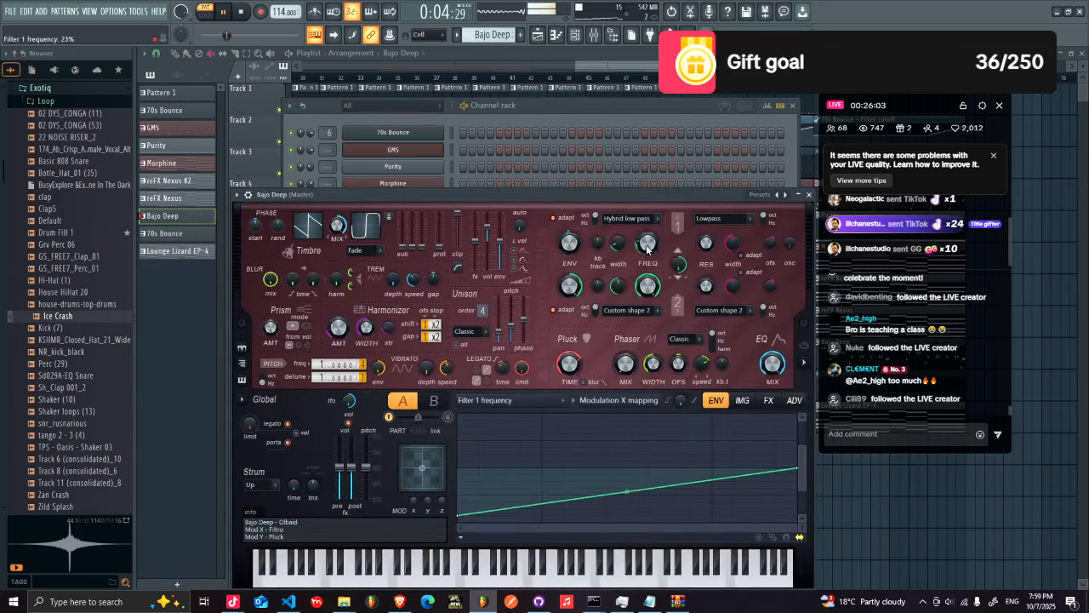
- Lower the Bajo Deep filter 1 frequency to 17% and play the song arrangement from bar 41
left_click_drag(647, 247, 646, 244)
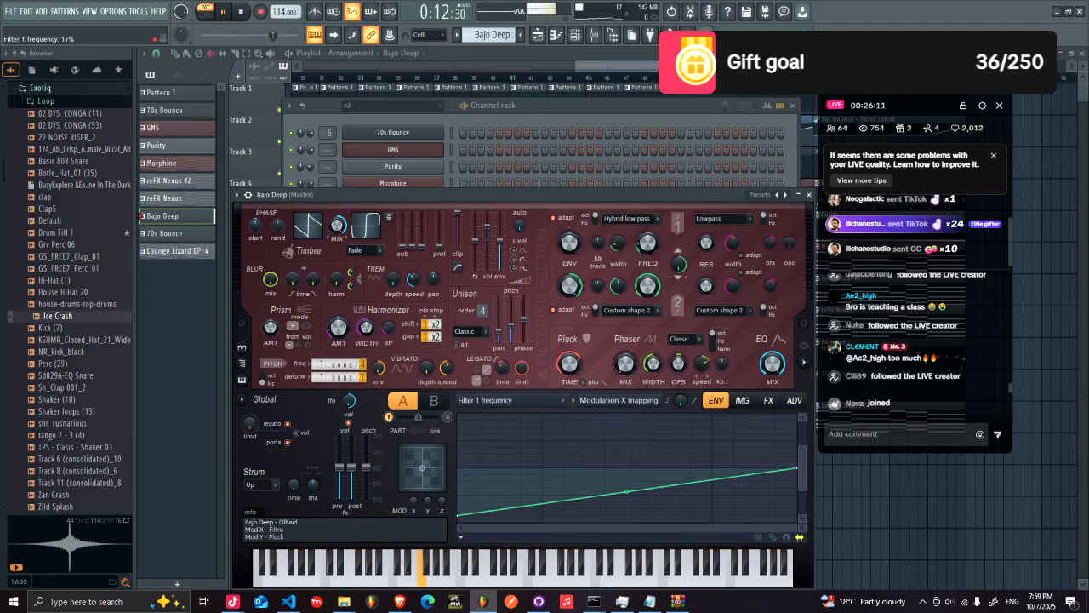
left_click(609, 79)
left_click(509, 80)
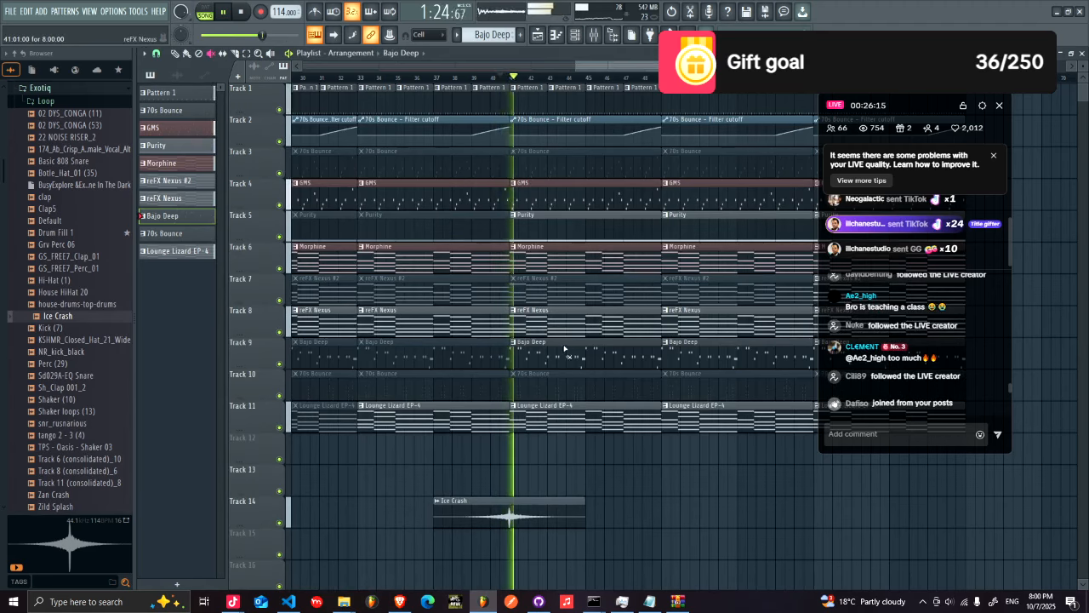
- Copy the Ice Crash clip on Track 14 and place the copy from bar 53 so its peak falls at bar 57
left_click_drag(719, 65, 753, 66)
left_click(175, 53)
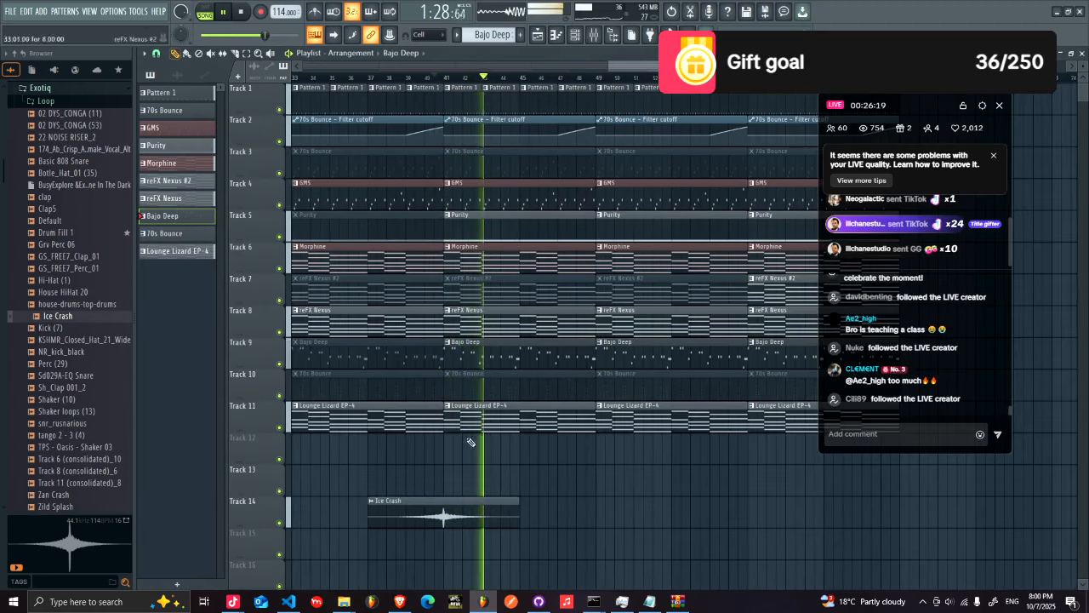
left_click_drag(552, 503, 680, 521)
left_click(805, 518, "ctrl")
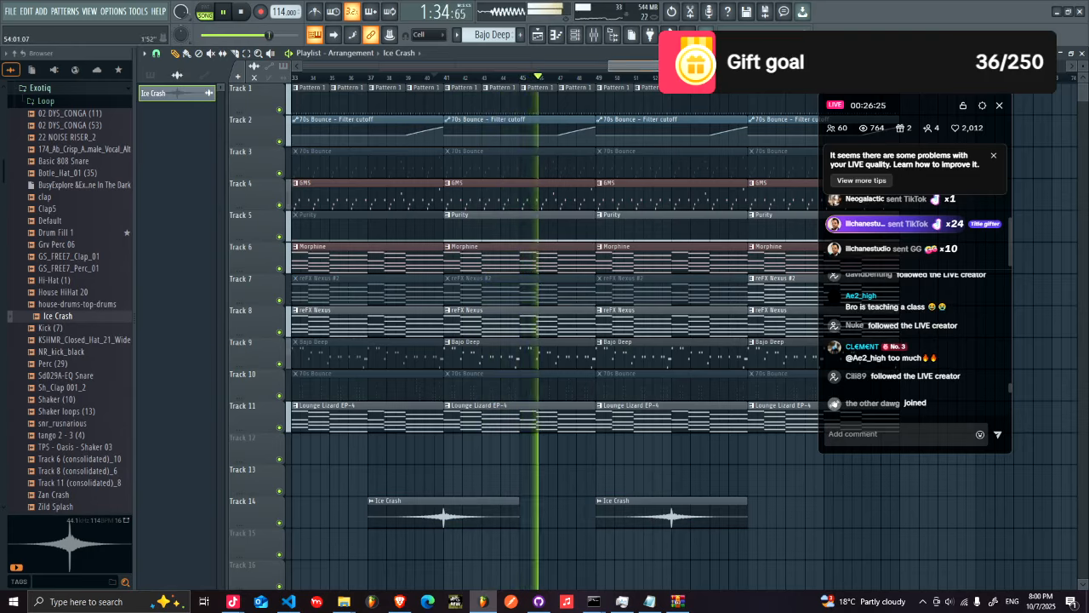
scroll(691, 477, "right", 3)
left_click(212, 55)
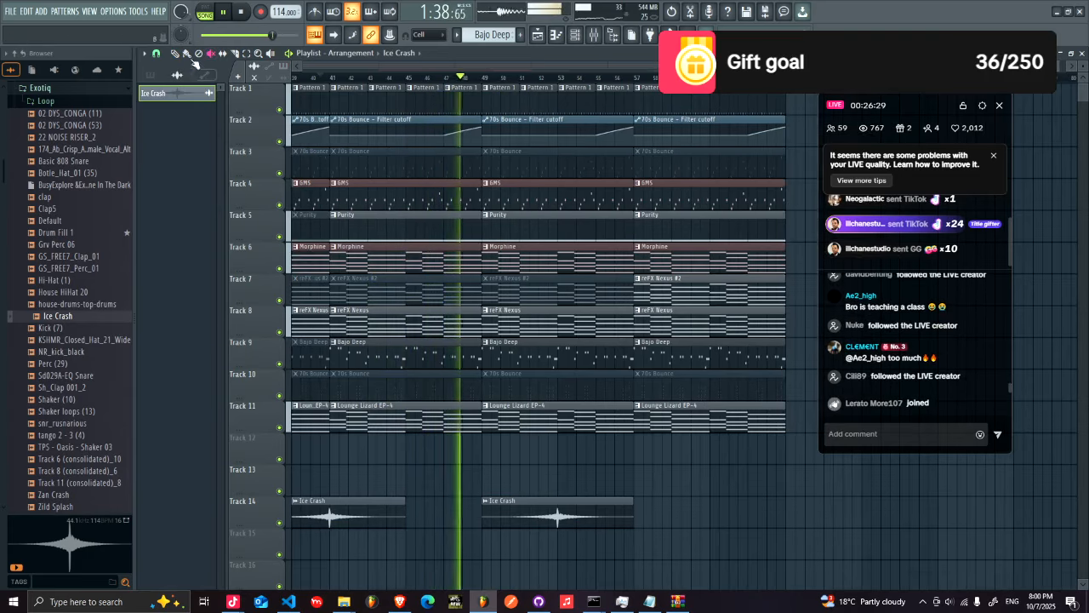
left_click_drag(553, 508, 628, 508)
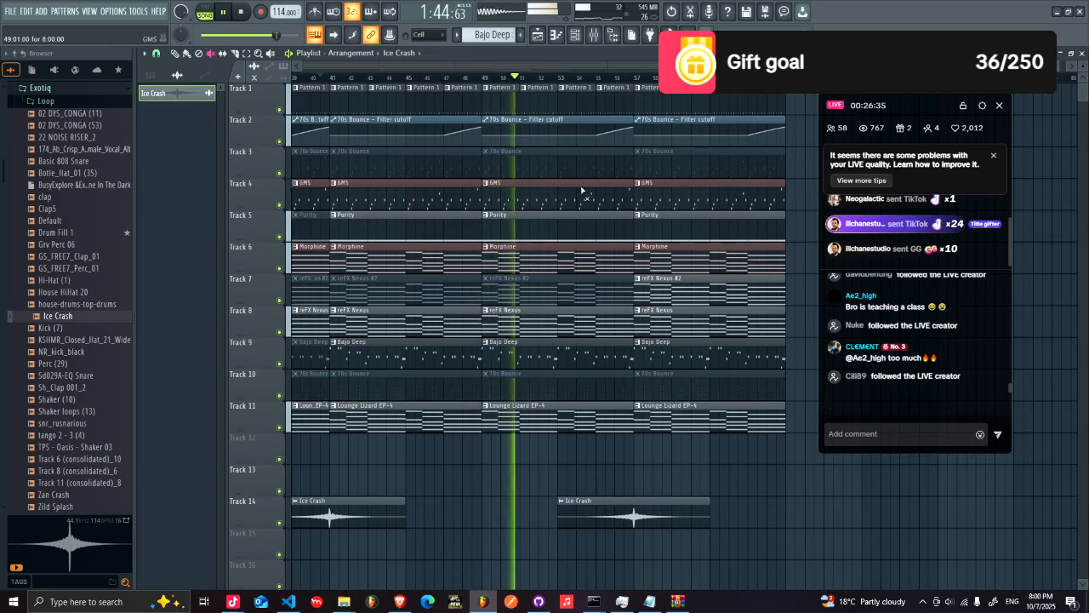
- Stop playback and unmute the reFX Nexus #2 clips at bars 33 and 41
key("space")
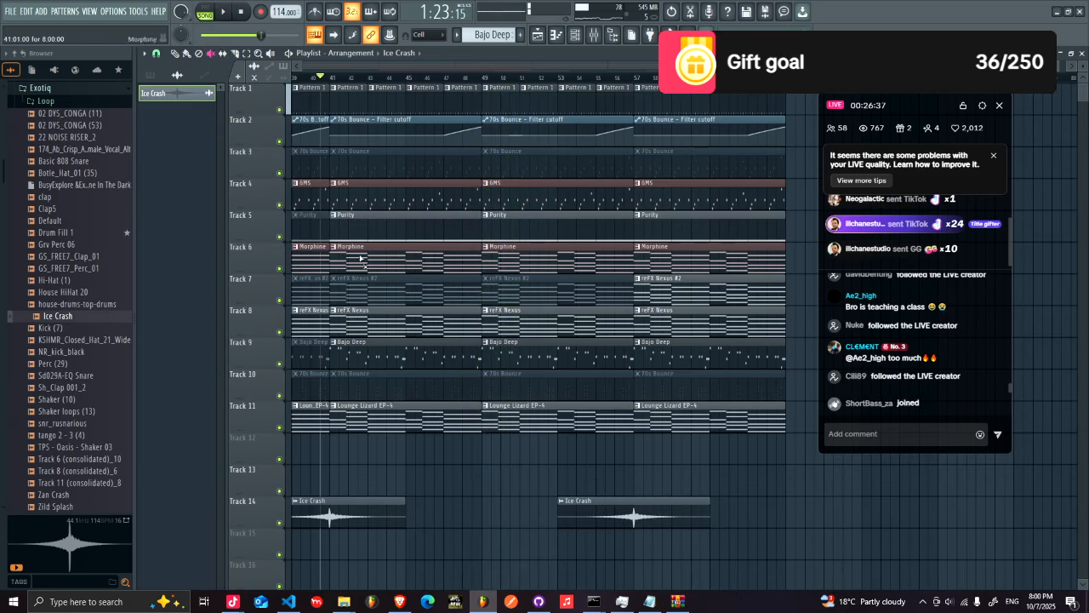
left_click(314, 291)
scroll(295, 289, "left", 2)
left_click(453, 296)
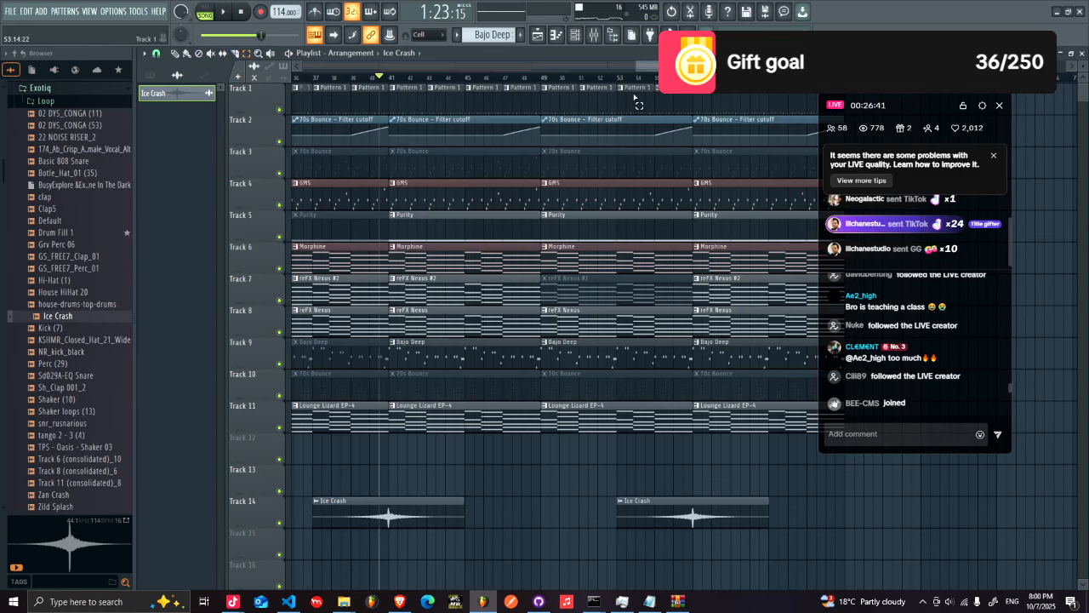
- Select bars 33 to 49 and create a channel volume automation clip for reFX Nexus #2 over that range
left_click_drag(661, 66, 610, 66)
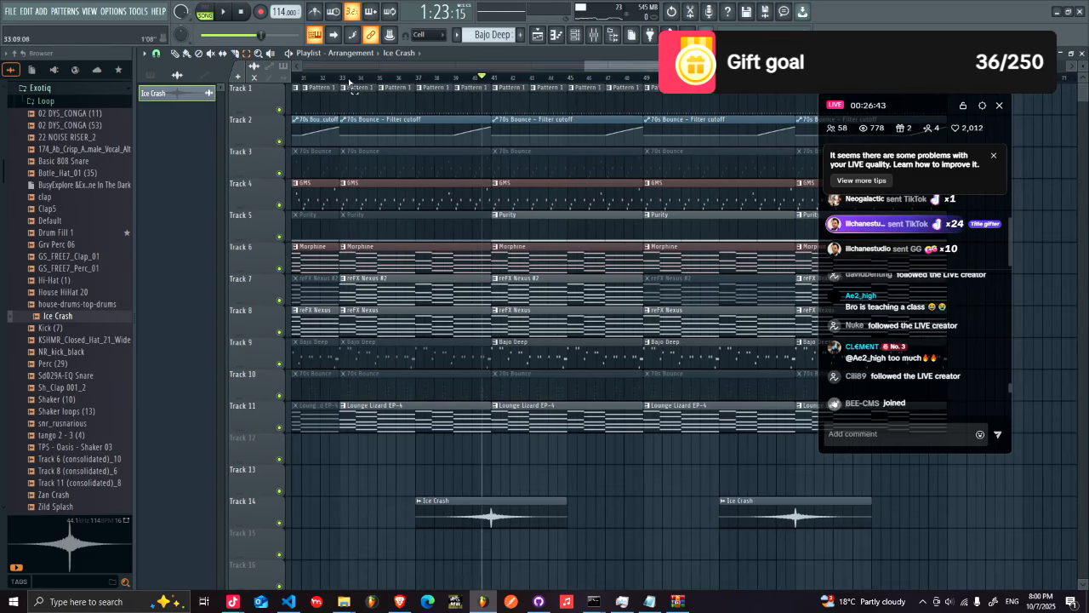
left_click_drag(357, 82, 629, 109)
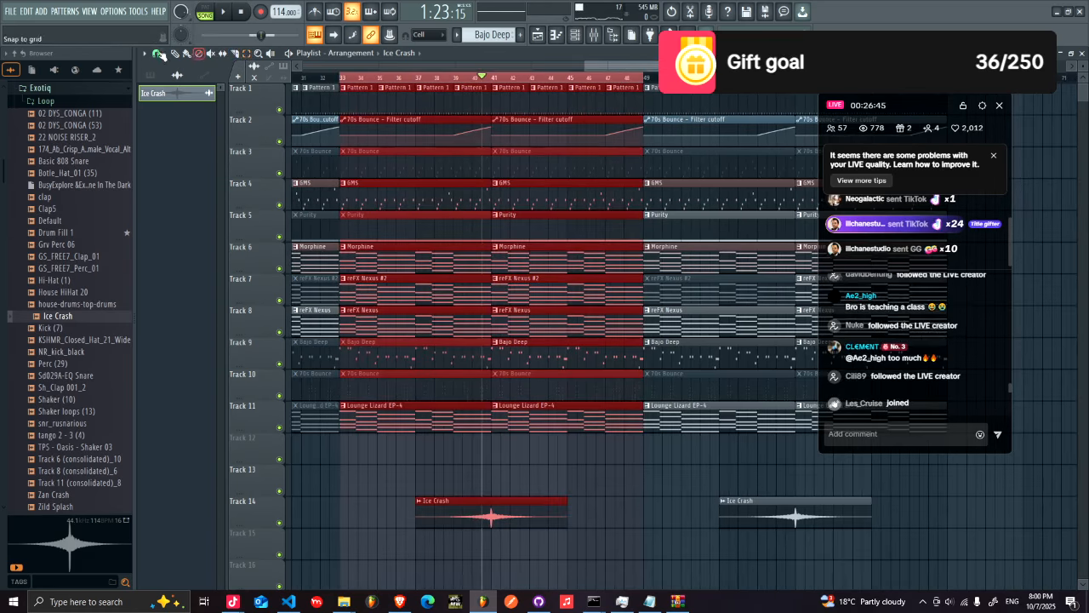
double_click(398, 274)
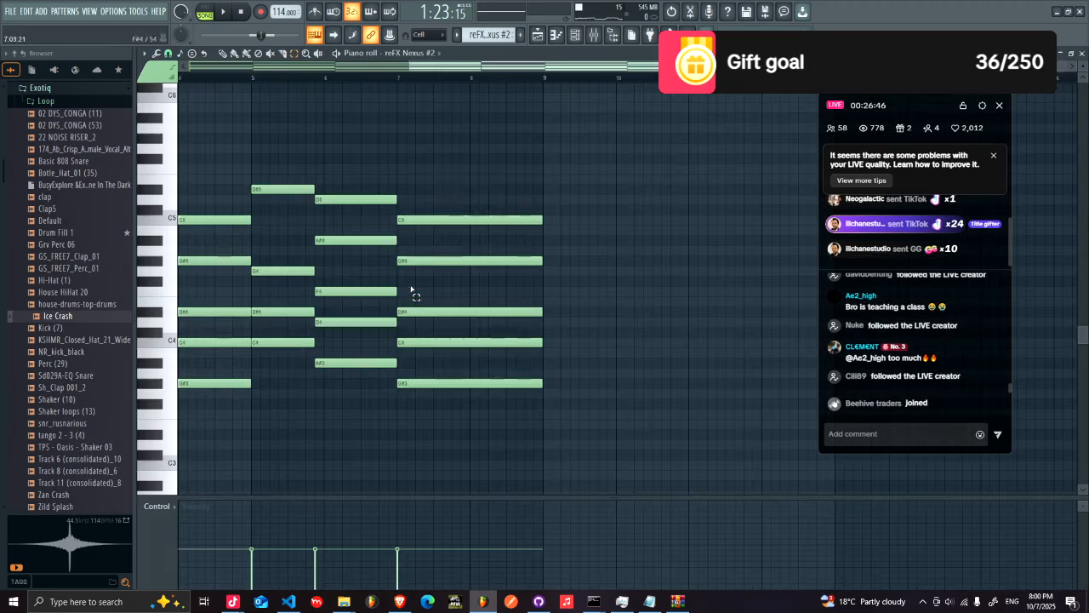
left_click(577, 37)
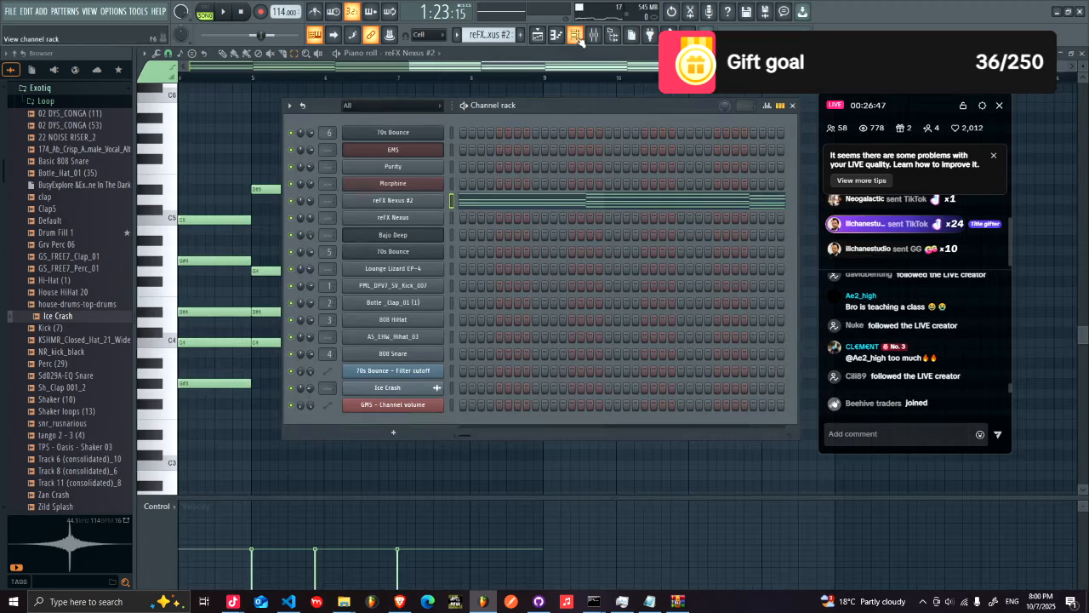
right_click(313, 204)
left_click(352, 287)
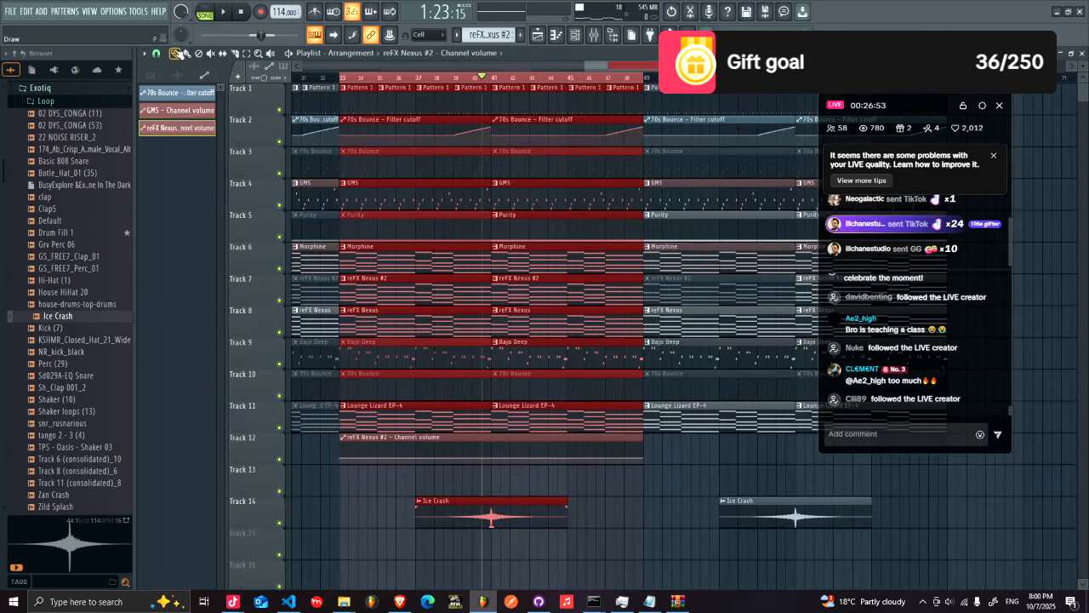
- Lower the first point of the reFX Nexus #2 volume automation to 0% and play the song from just before bar 41
left_click_drag(343, 460, 344, 484)
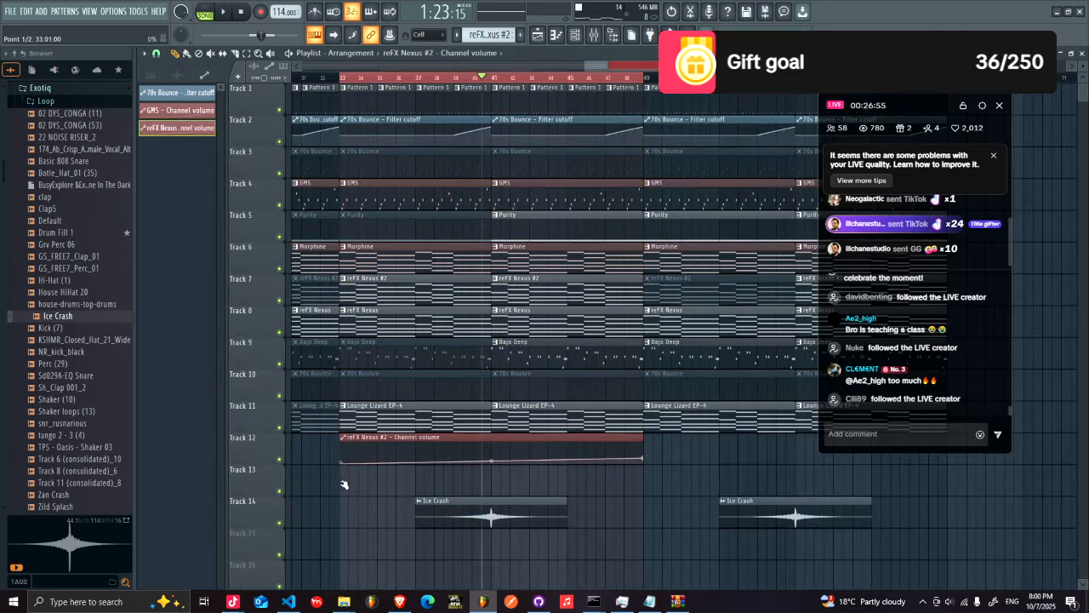
key("space")
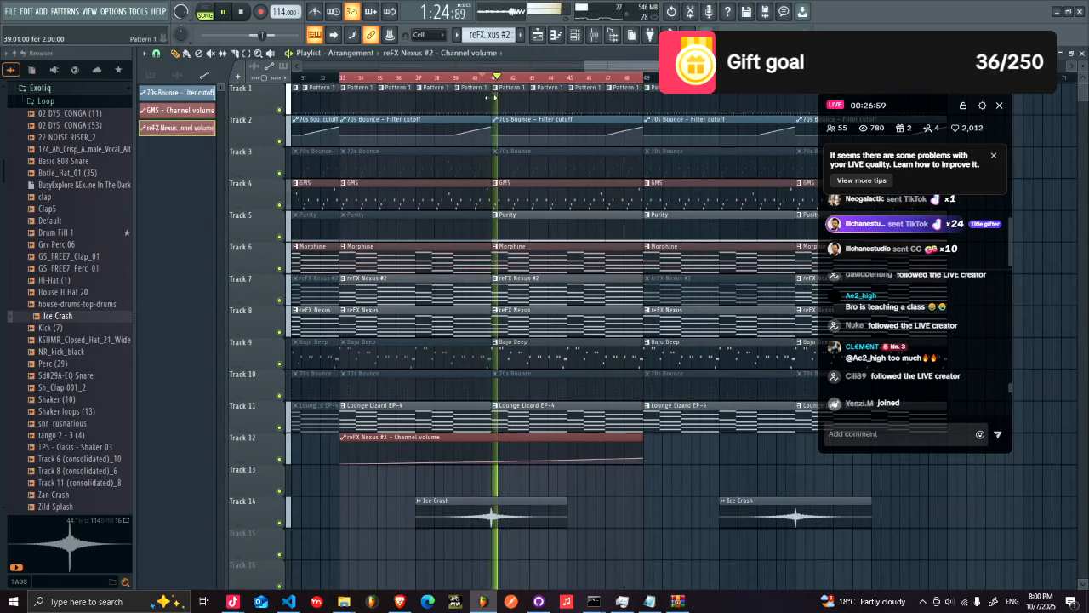
left_click(477, 77)
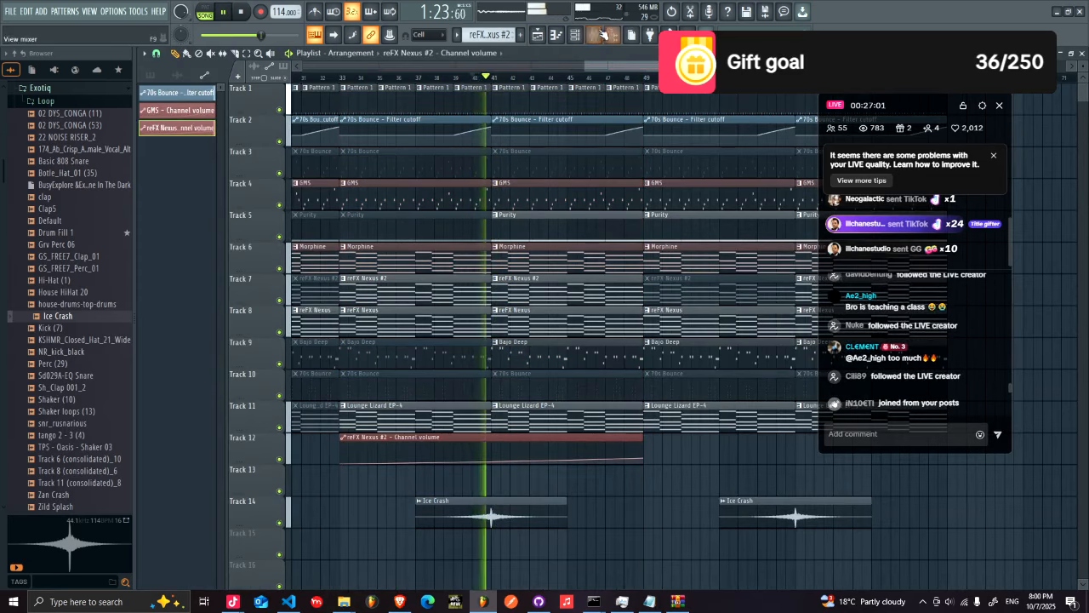
- Show all channels in the channel rack, open reFX Nexus #2 and route it to free mixer track 7
left_click(601, 34)
left_click(575, 34)
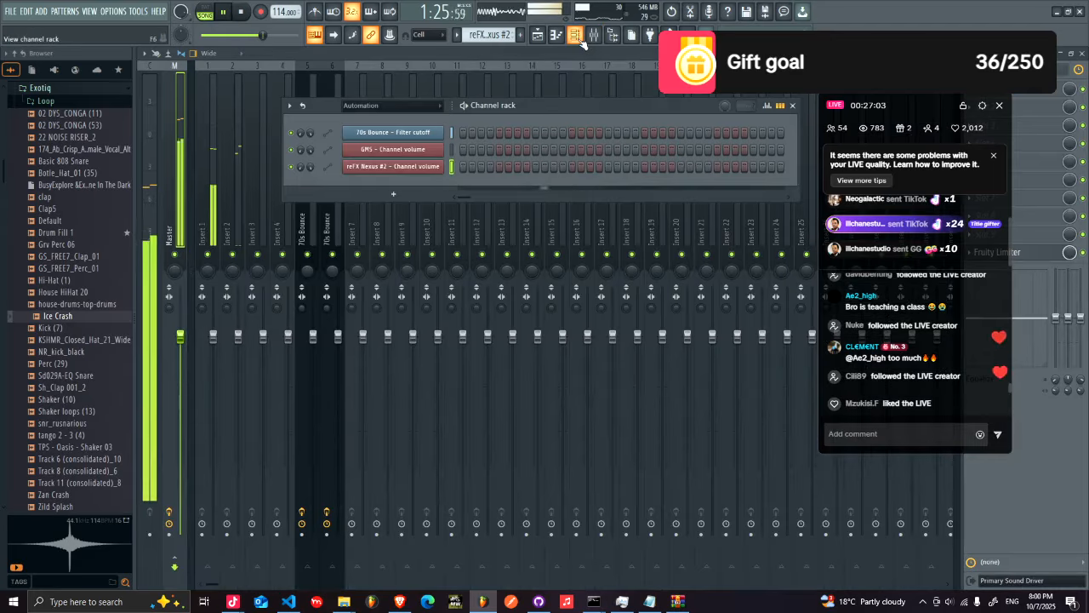
left_click(403, 107)
left_click(405, 122)
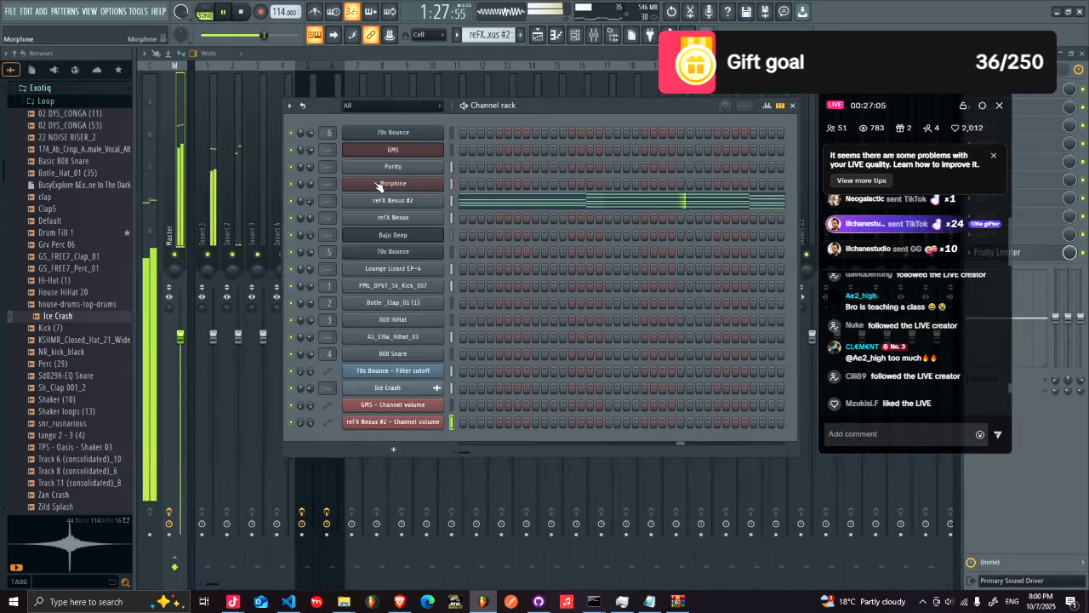
left_click(377, 202)
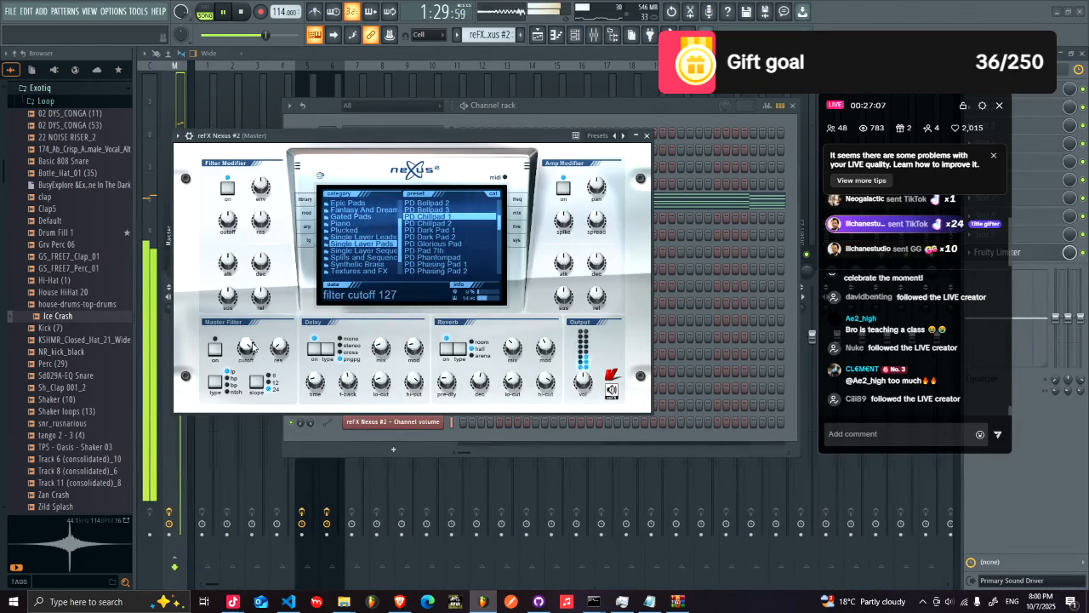
left_click(178, 135)
mouse_move(213, 148)
left_click(354, 172)
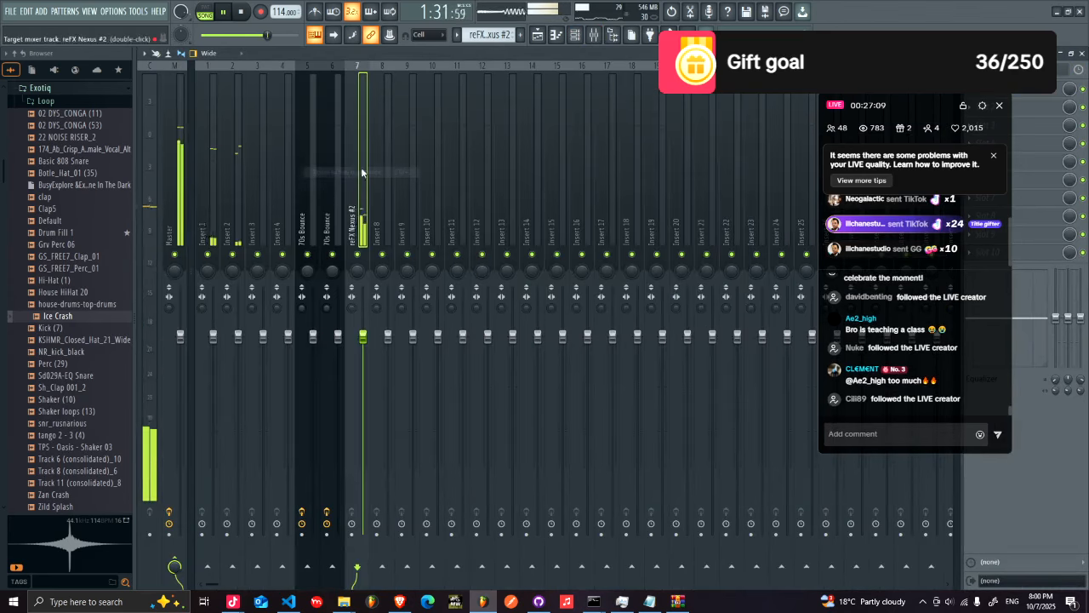
- Add Fruity Parametric EQ 2 to the reFX Nexus #2 mixer track and boost bands 4, 5 and 6, with band 5 highest
left_click(962, 105)
left_click(724, 145)
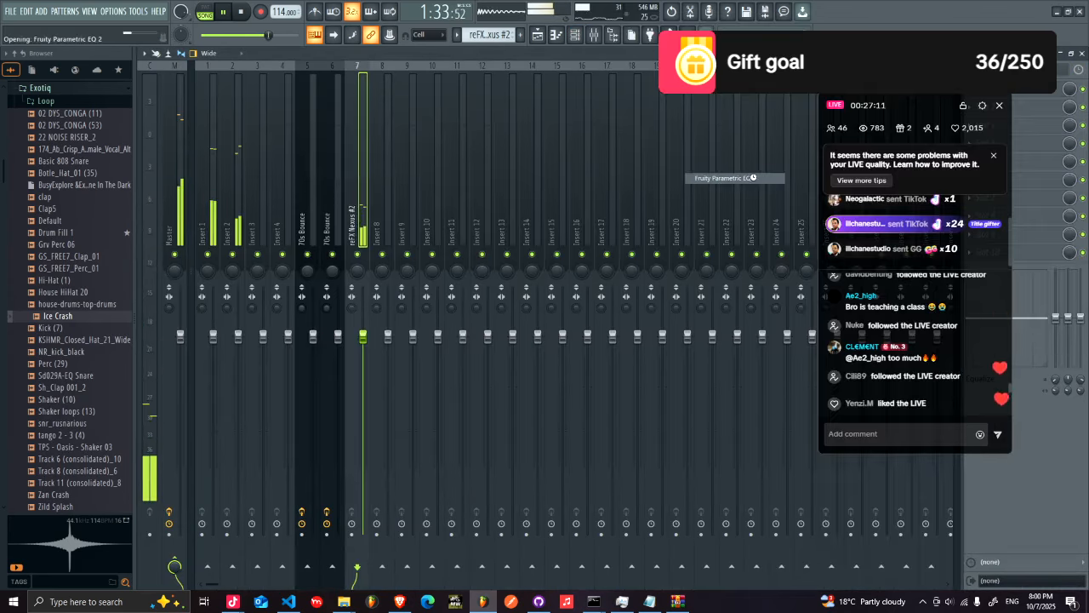
left_click_drag(321, 202, 356, 195)
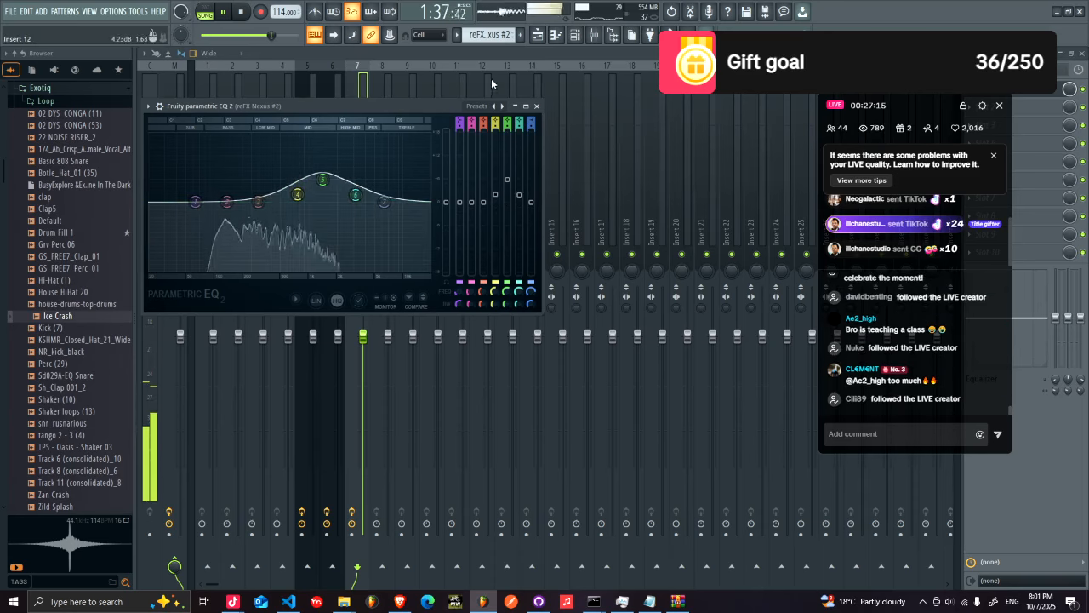
- Return to the playlist and unmute the reFX Nexus #2 clip at bar 49
left_click(539, 36)
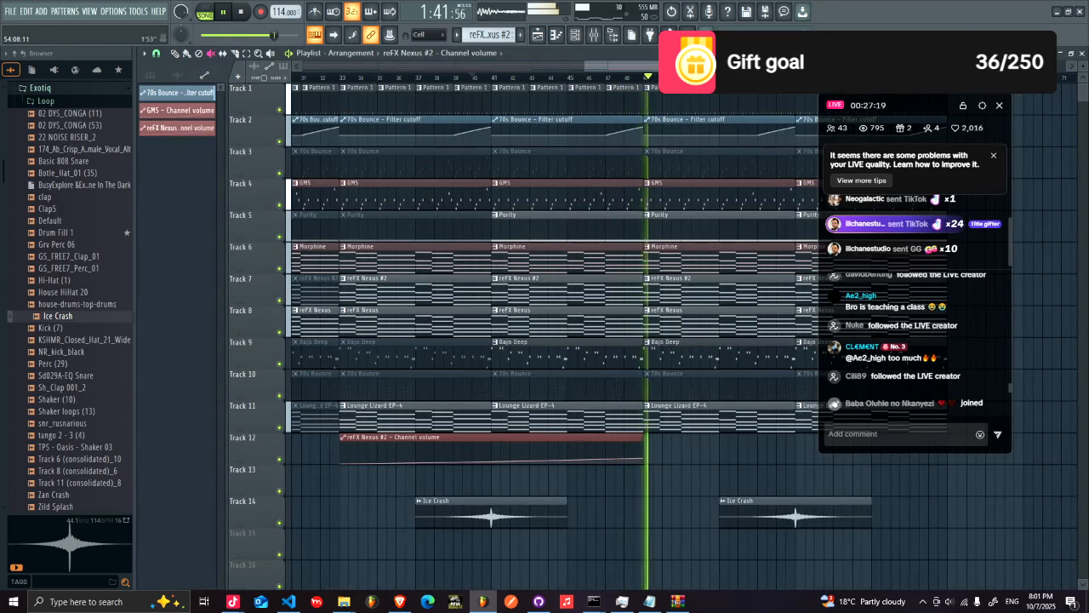
left_click_drag(721, 66, 835, 66)
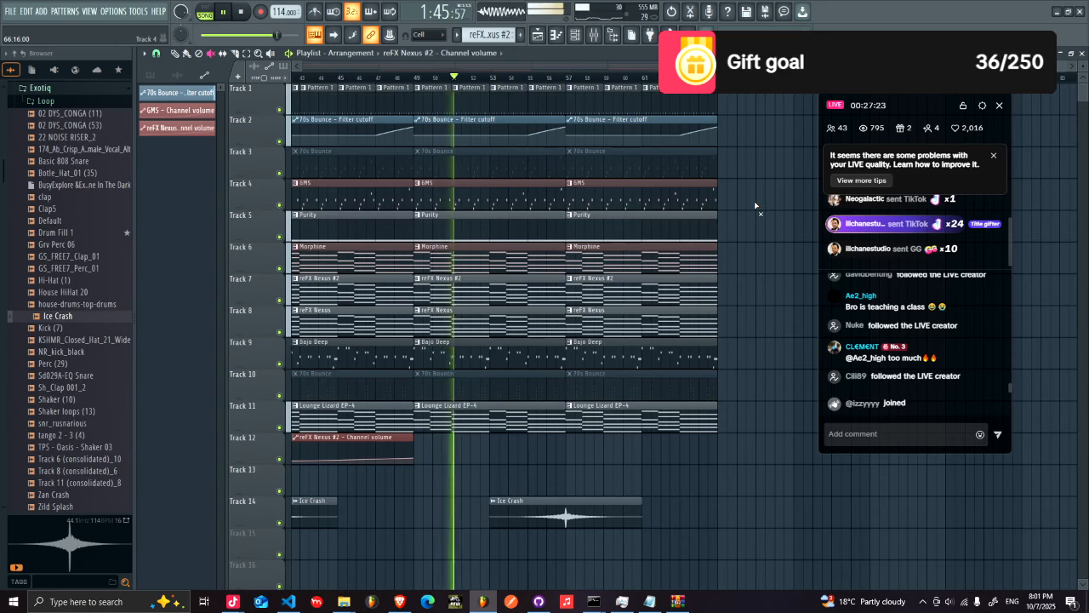
key("ctrl+s")
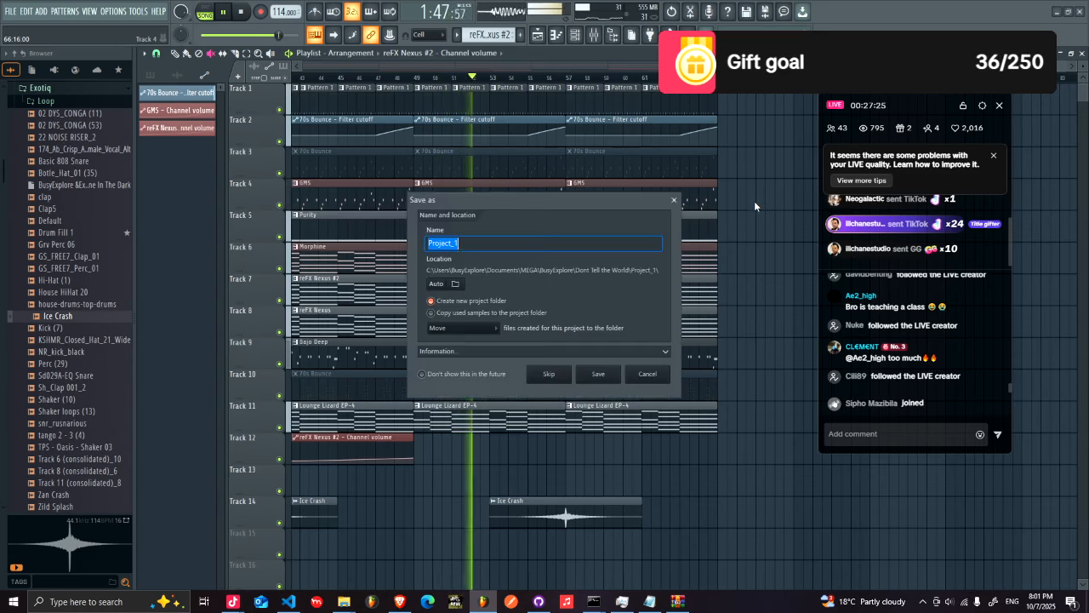
left_click(672, 199)
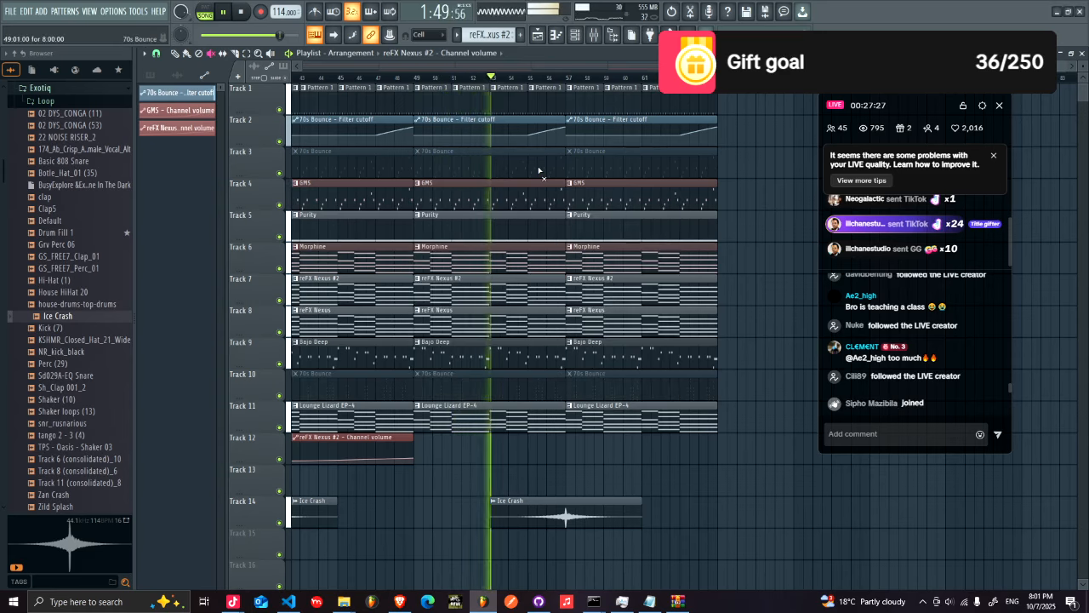
key("ctrl+s")
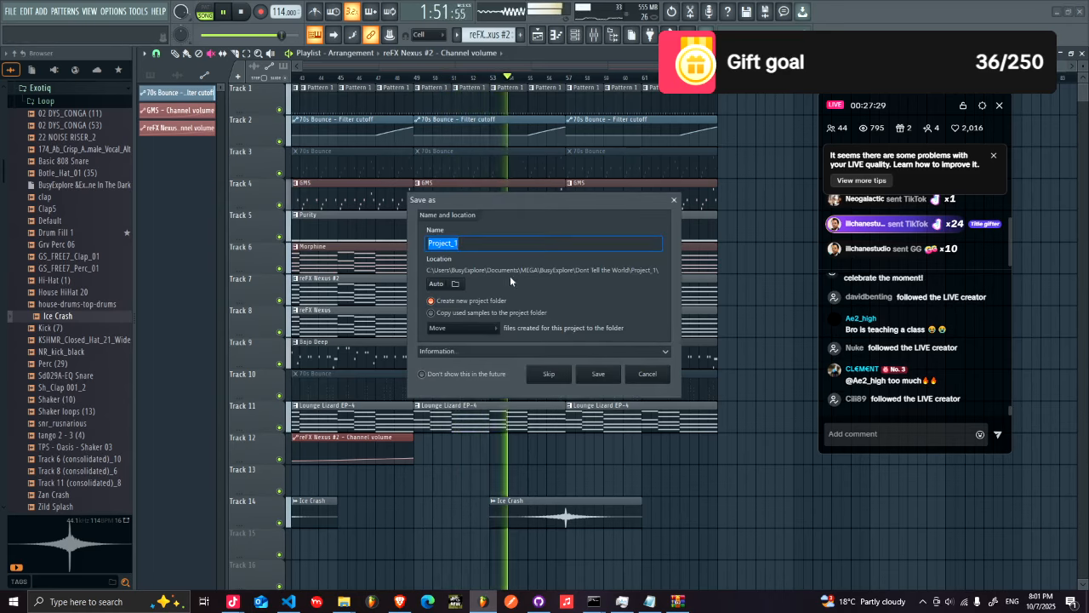
left_click(456, 283)
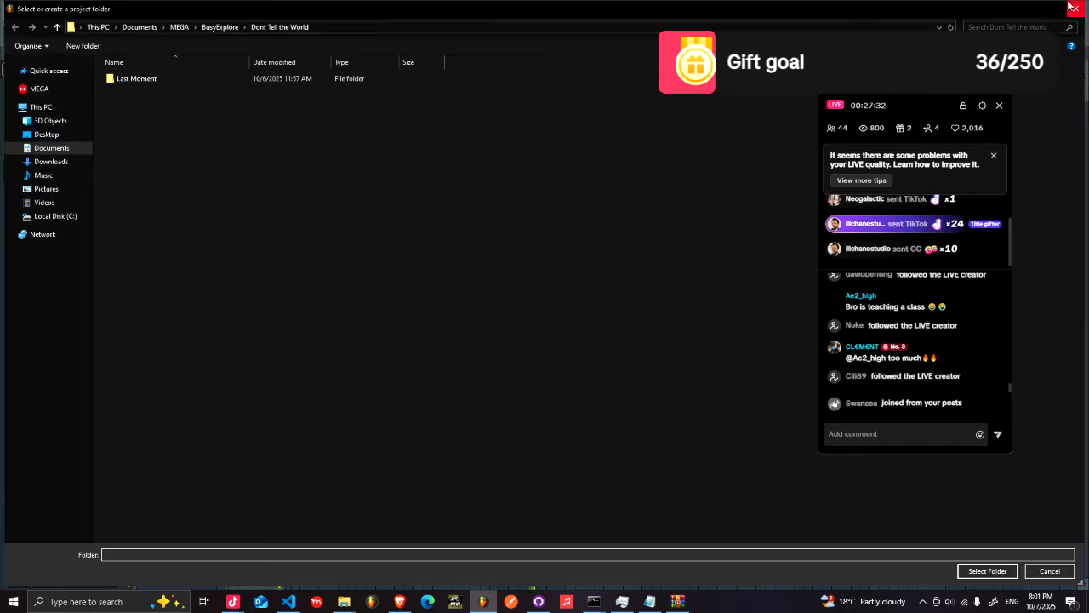
left_click(1072, 8)
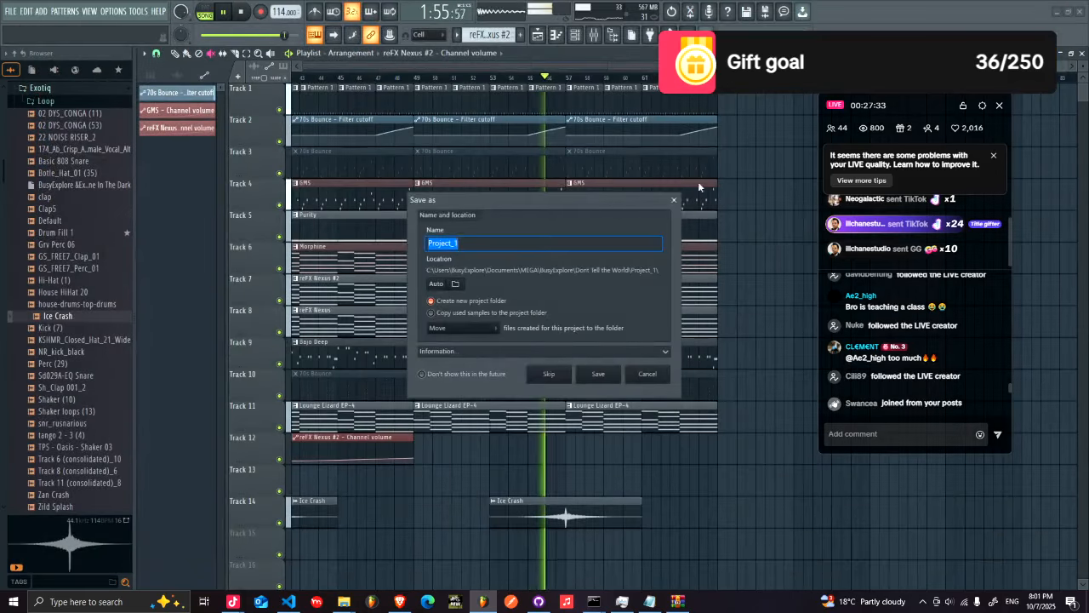
left_click(673, 200)
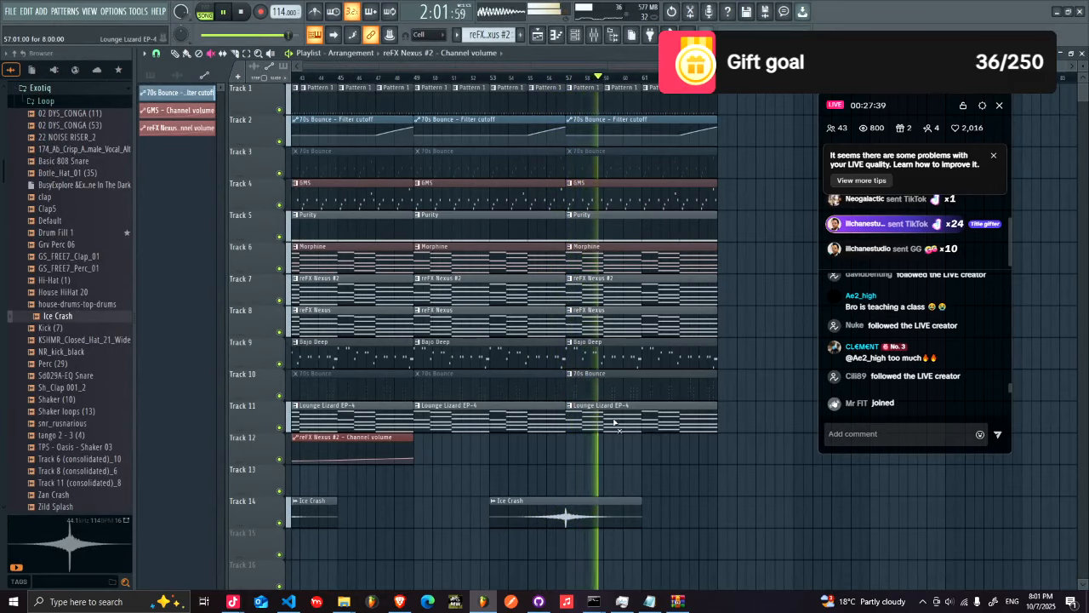
- Duplicate the eight-bar block at bar 57, with Track 10's 70s Bounce unmuted, to bar 65 and copy the Ice Crash clip to bar 69
left_click_drag(570, 463, 802, 23)
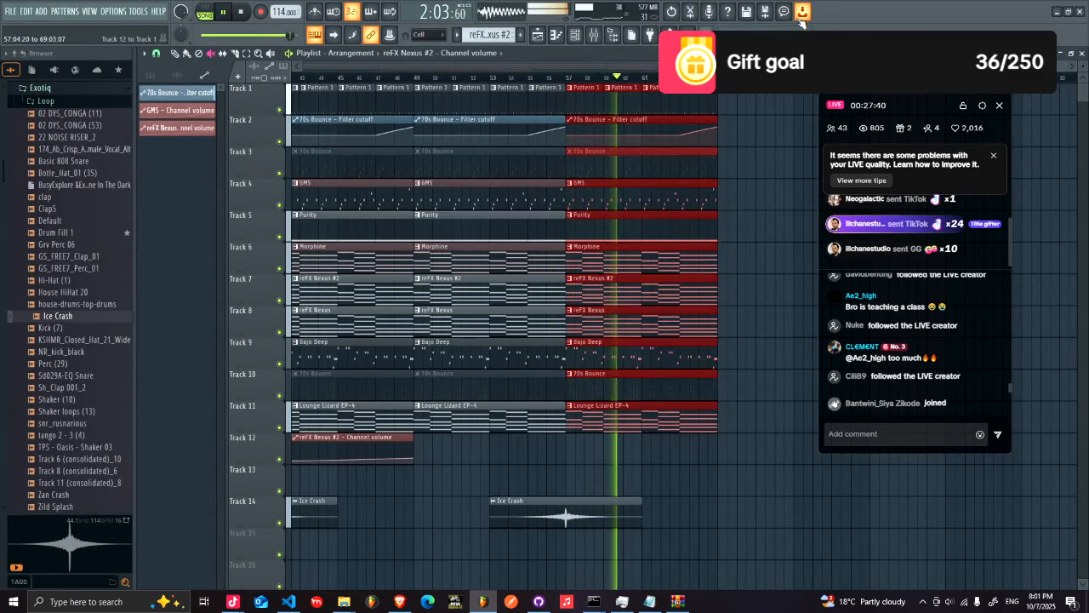
key("ctrl+b")
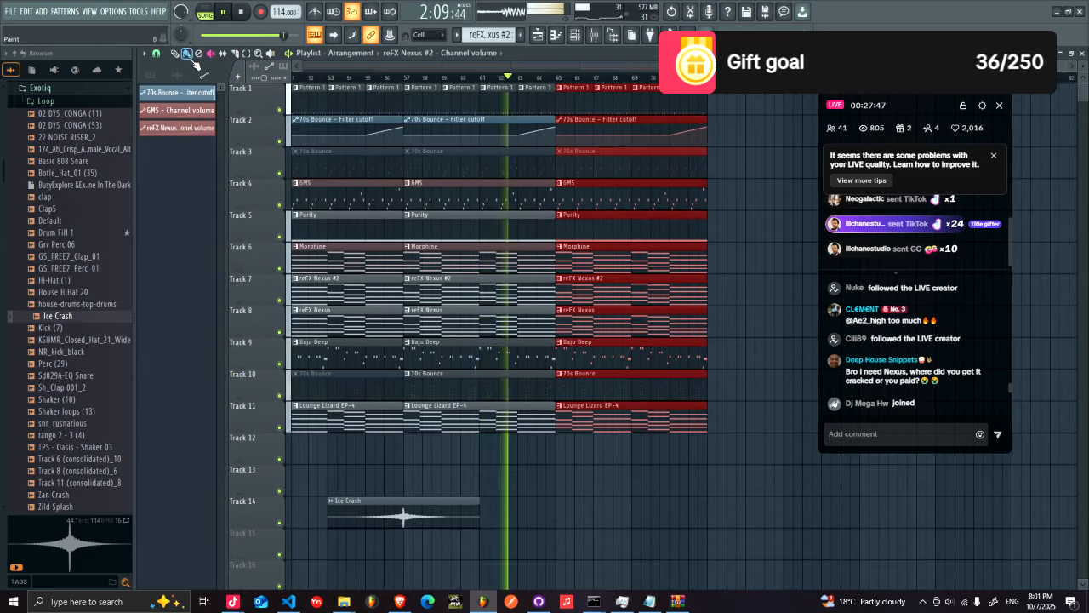
left_click(405, 506)
left_click_drag(405, 506, 711, 507)
- Duplicate the eight-bar block at bar 65 to bar 73, view the mixer and return to the playlist with playback stopped
left_click_drag(728, 461, 559, 60)
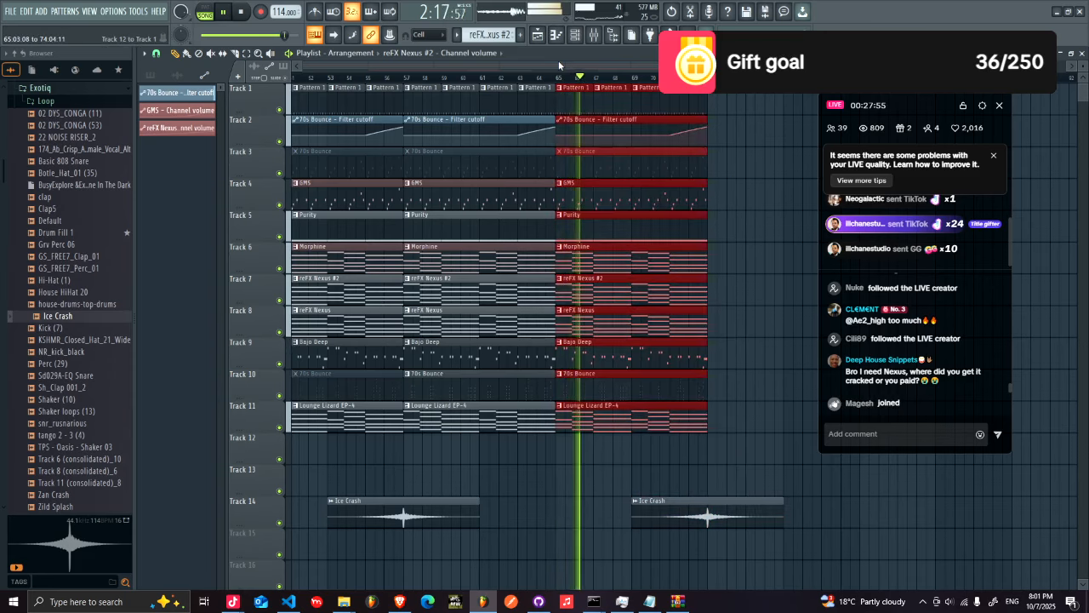
left_click(598, 37)
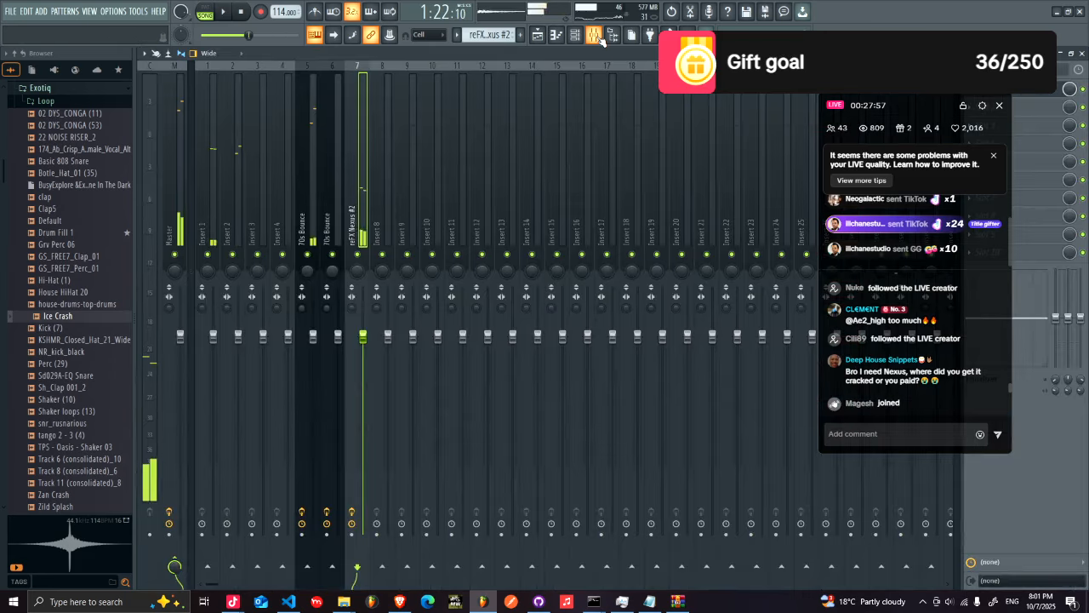
left_click(537, 34)
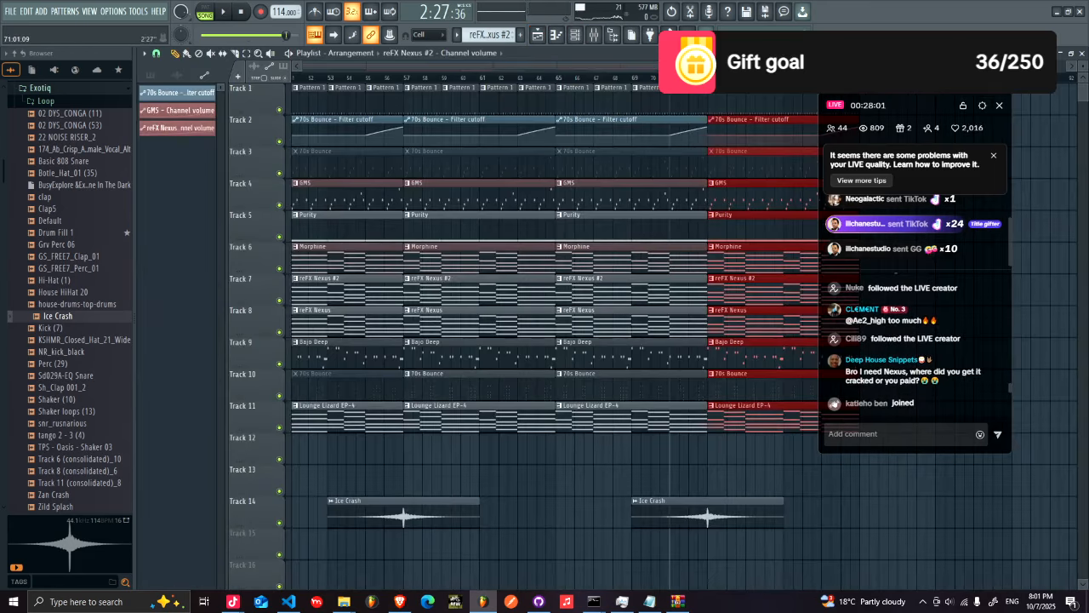
- Add a Fruity Limiter to the slot before the reverb on the 70s Bounce mixer track
left_click(597, 37)
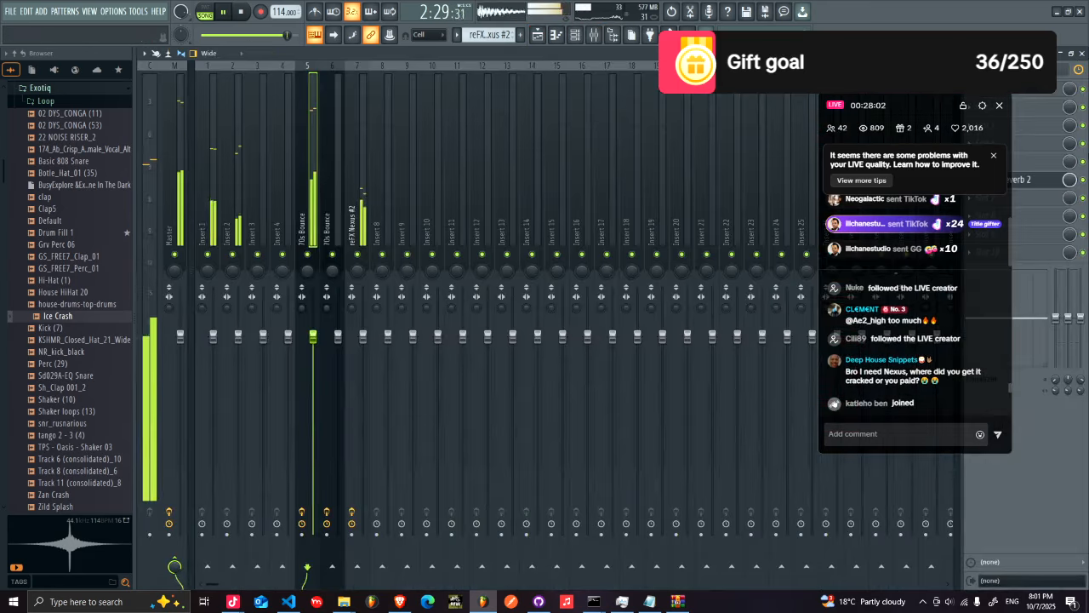
key("space")
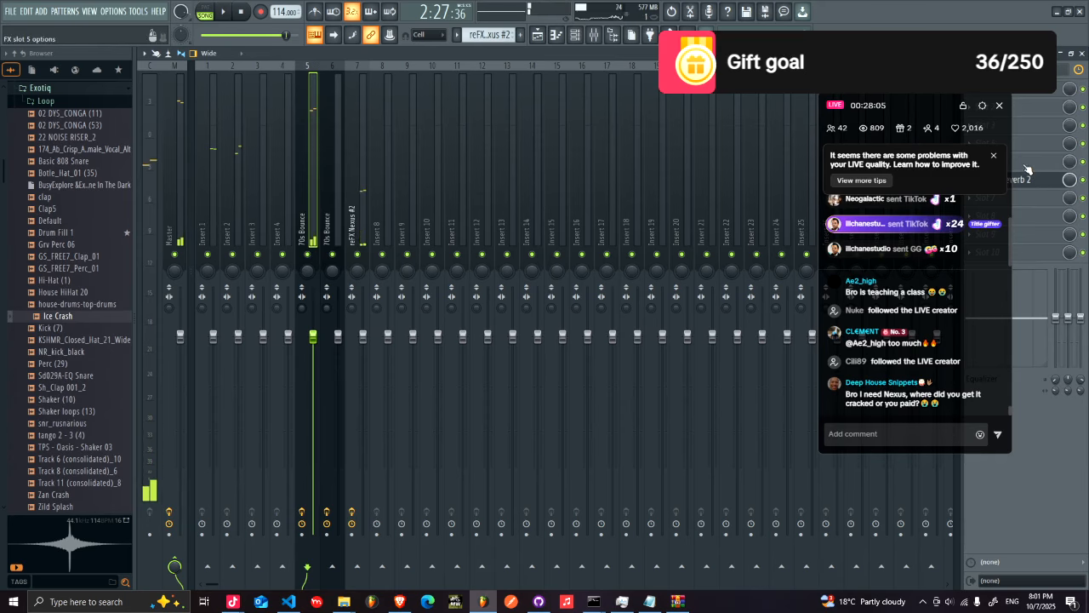
left_click(1027, 169)
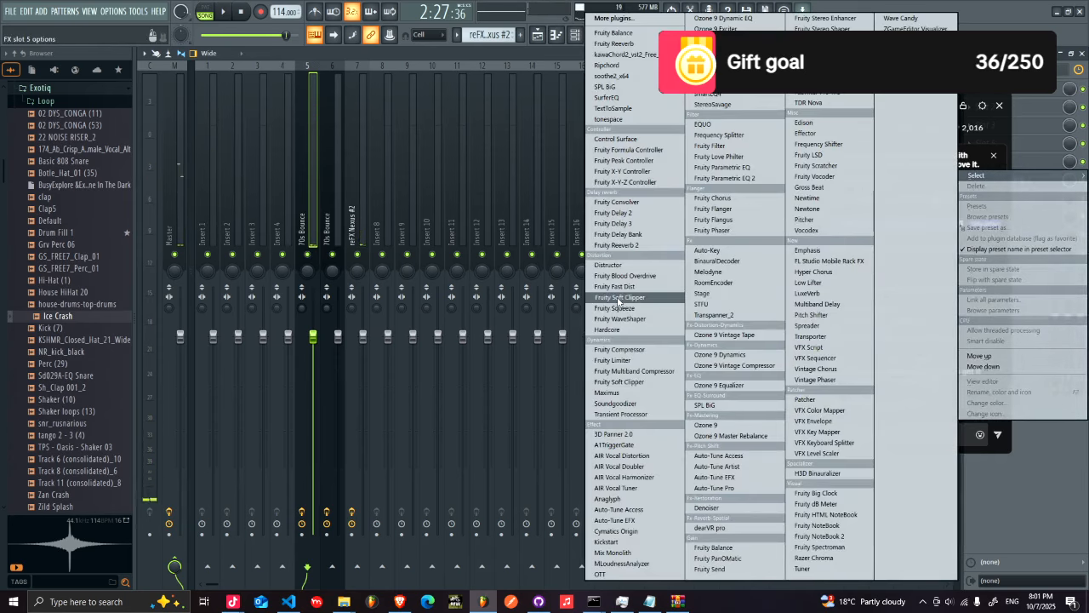
left_click(604, 359)
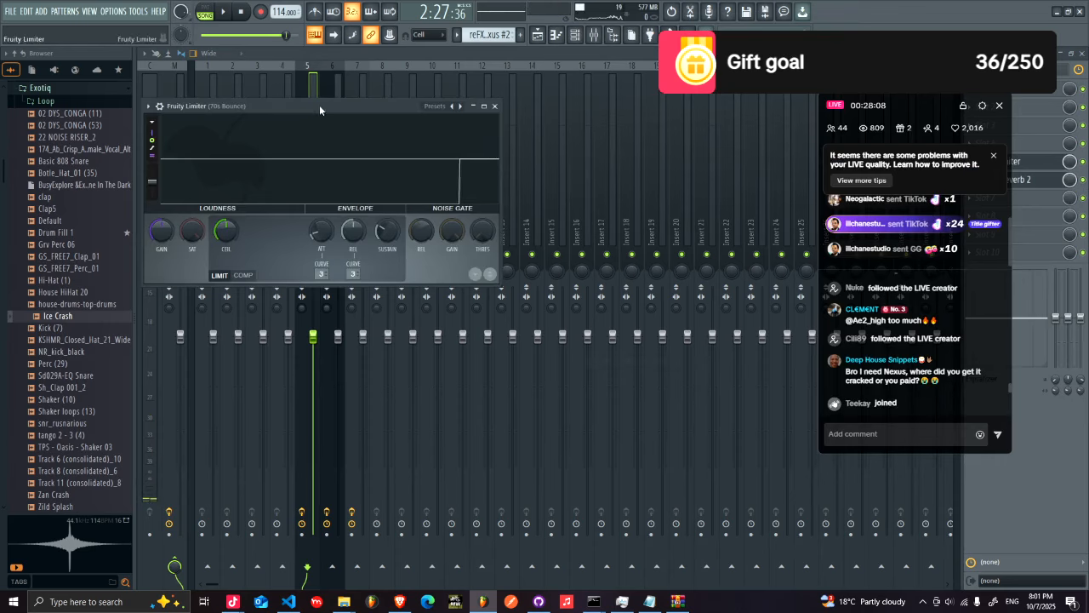
left_click_drag(320, 109, 401, 116)
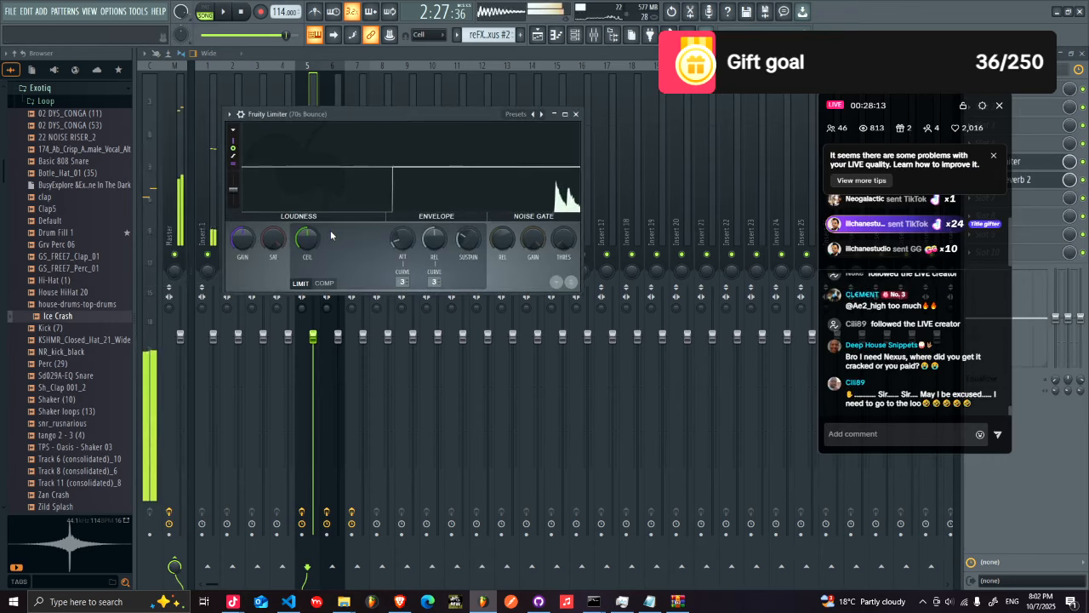
- Lower the 70s Bounce track's Fruity Limiter ceiling to about -6.6 dB, audition it and return to the playlist
key("F5")
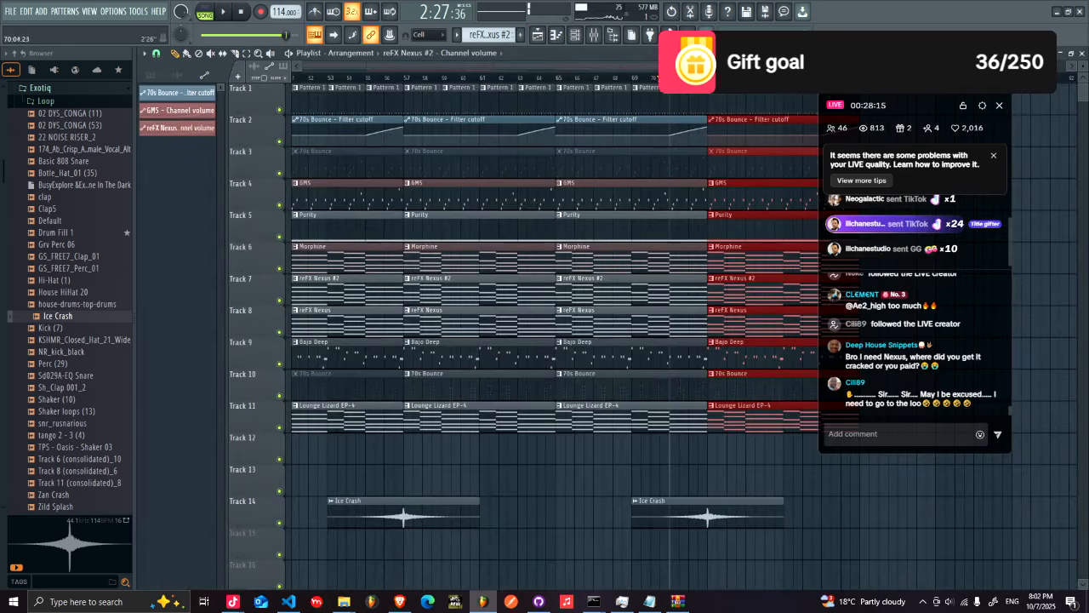
key("space")
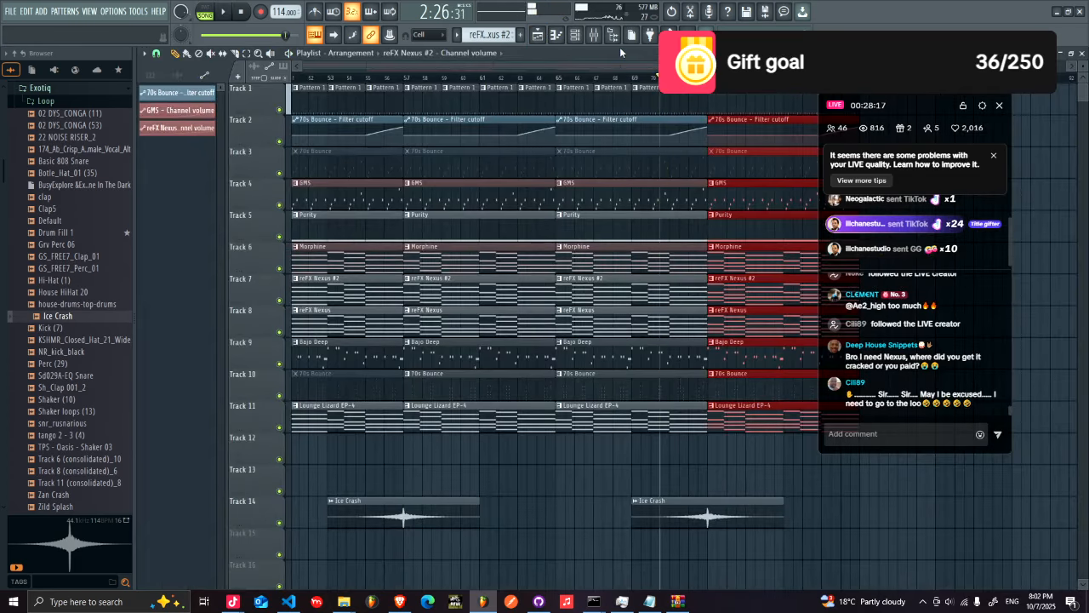
left_click(600, 39)
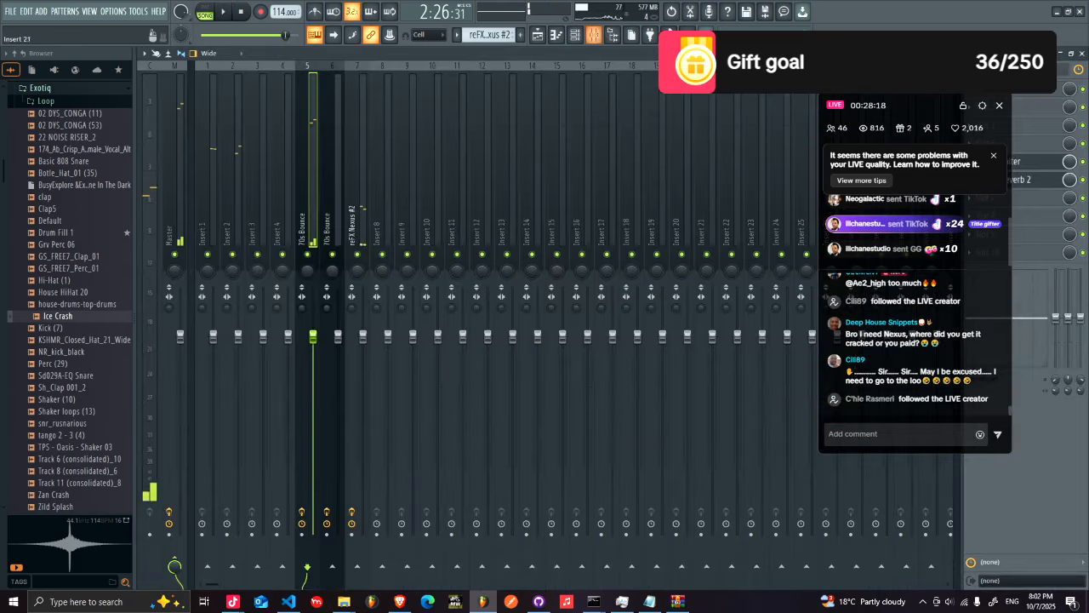
left_click(1037, 168)
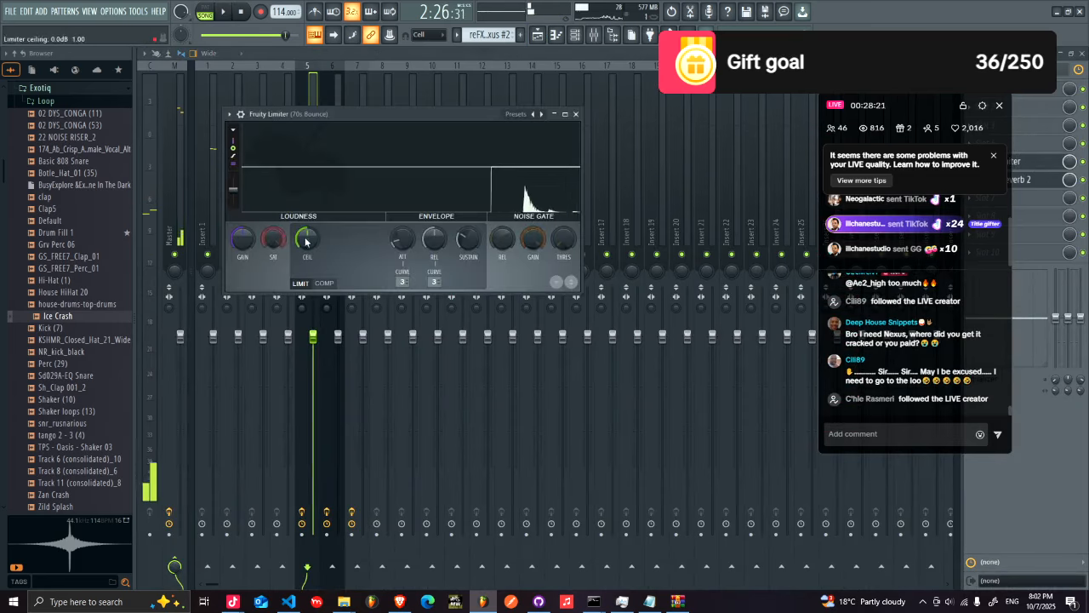
left_click_drag(306, 242, 306, 257)
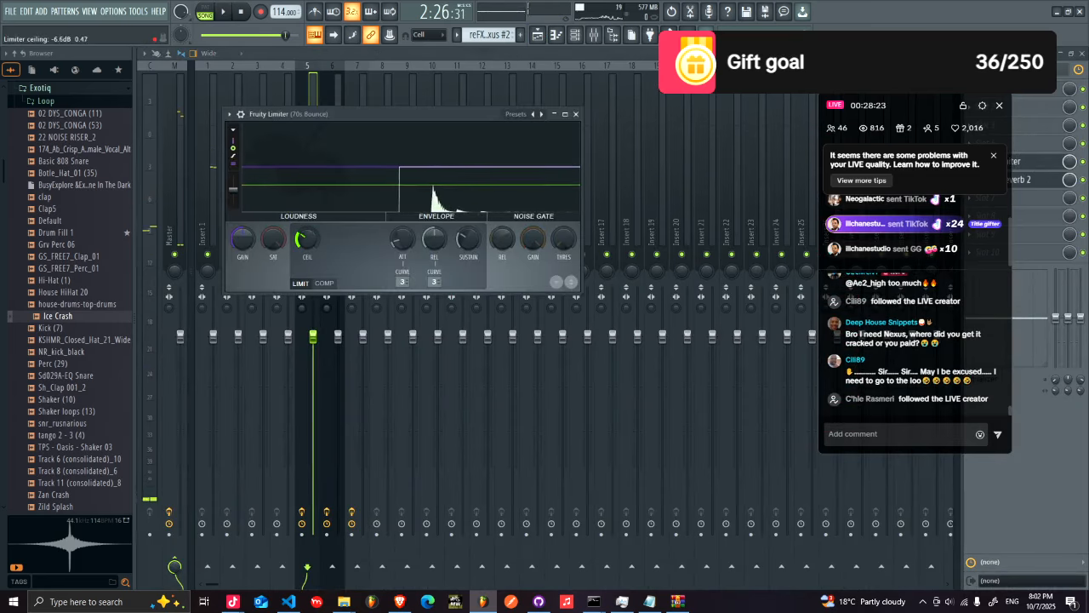
key("space")
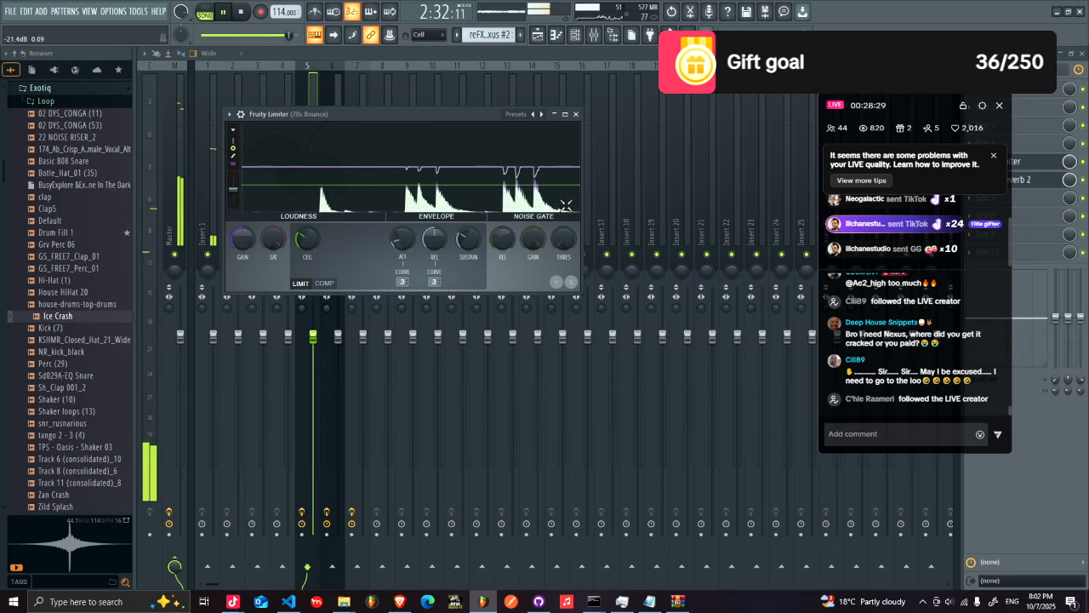
left_click(538, 34)
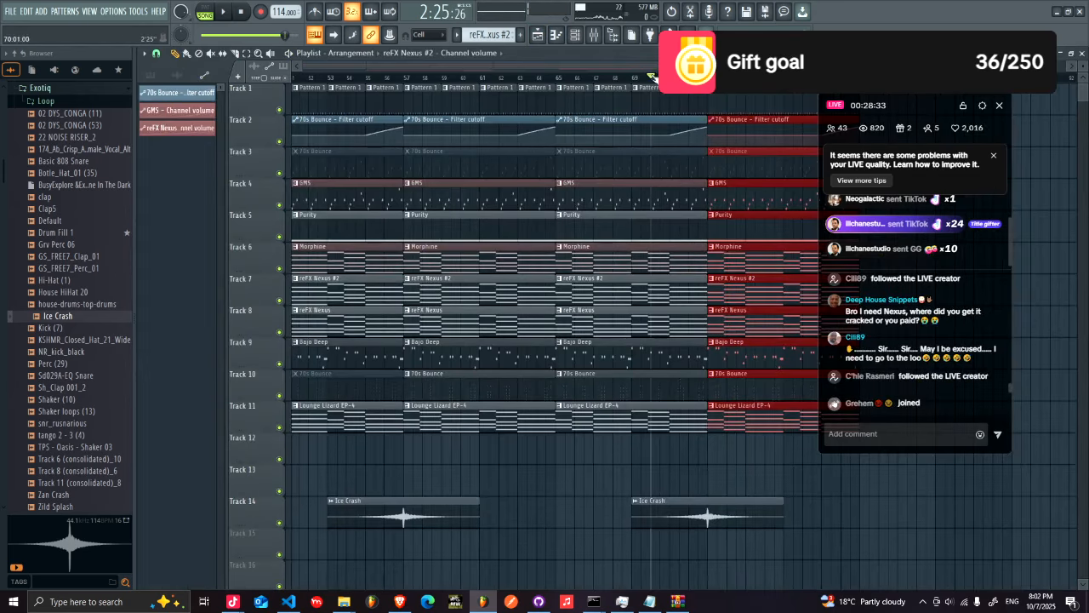
- Place the Shaker loops (13) sample on Track 12 at bar 73 and fit its time stretching with tempo autodetection
left_click_drag(68, 411, 713, 451)
double_click(715, 451)
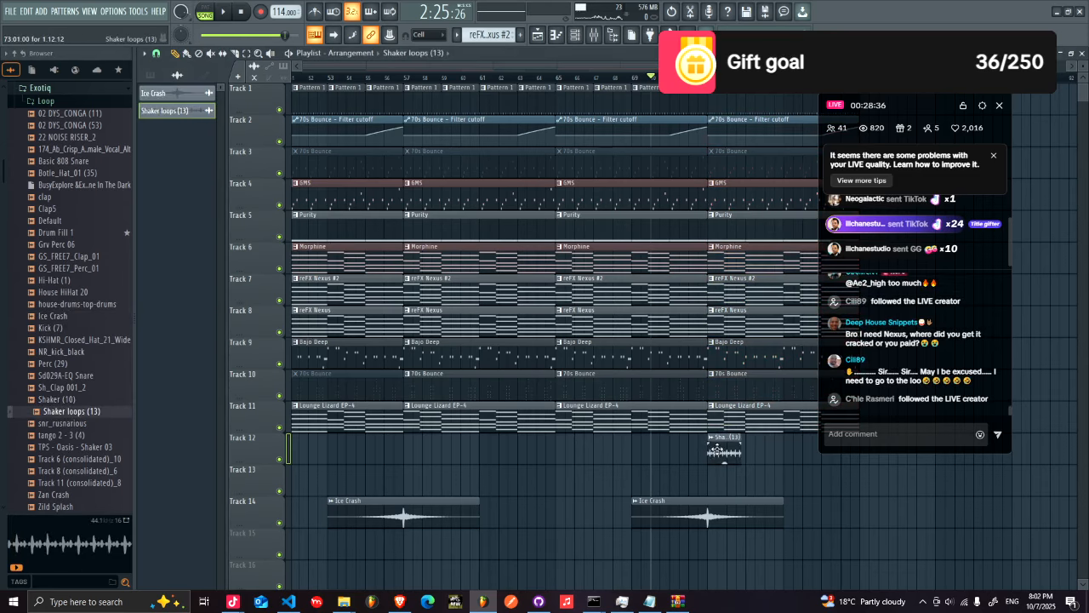
right_click(407, 211)
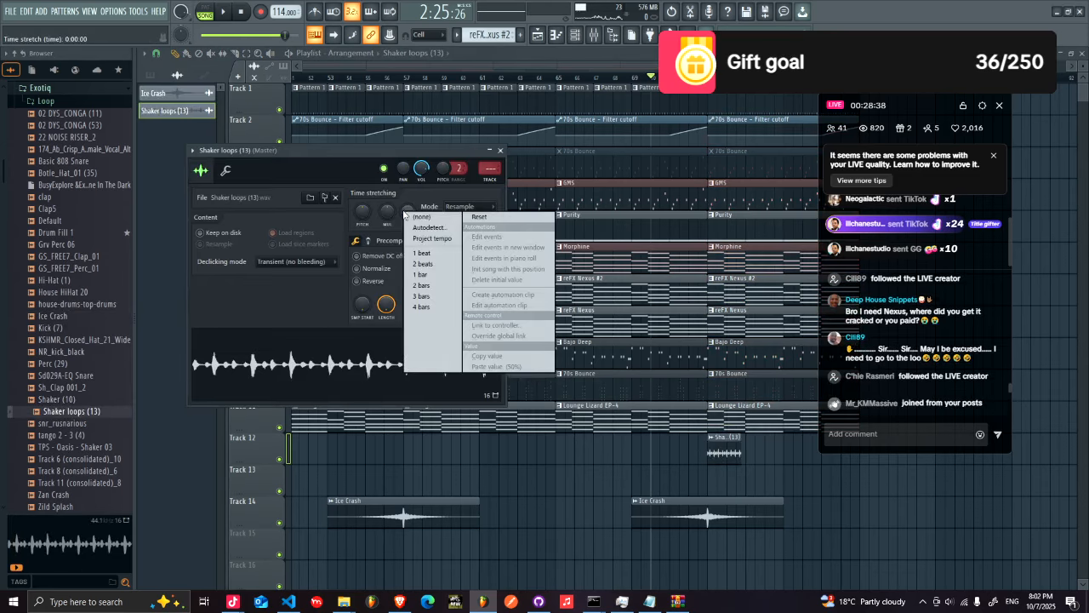
left_click(428, 228)
left_click(549, 345)
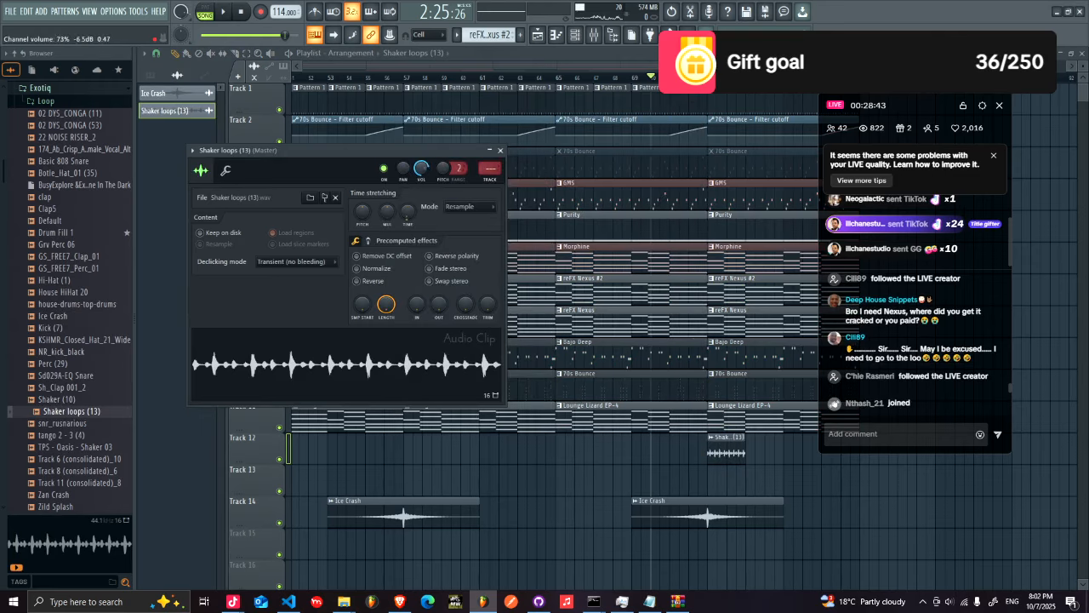
- Repeat the two-bar Shaker loops (13) clip on Track 12 to fill the eight bars from bar 73
key("space")
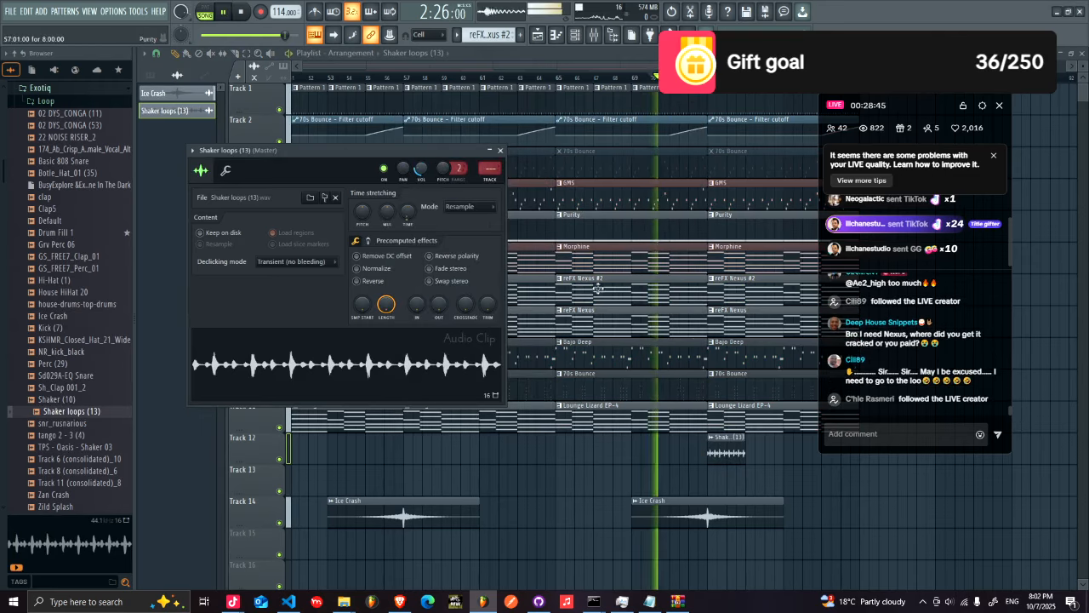
left_click_drag(745, 445, 713, 451)
key("ctrl+z")
key("ctrl+b")
key("ctrl+b")
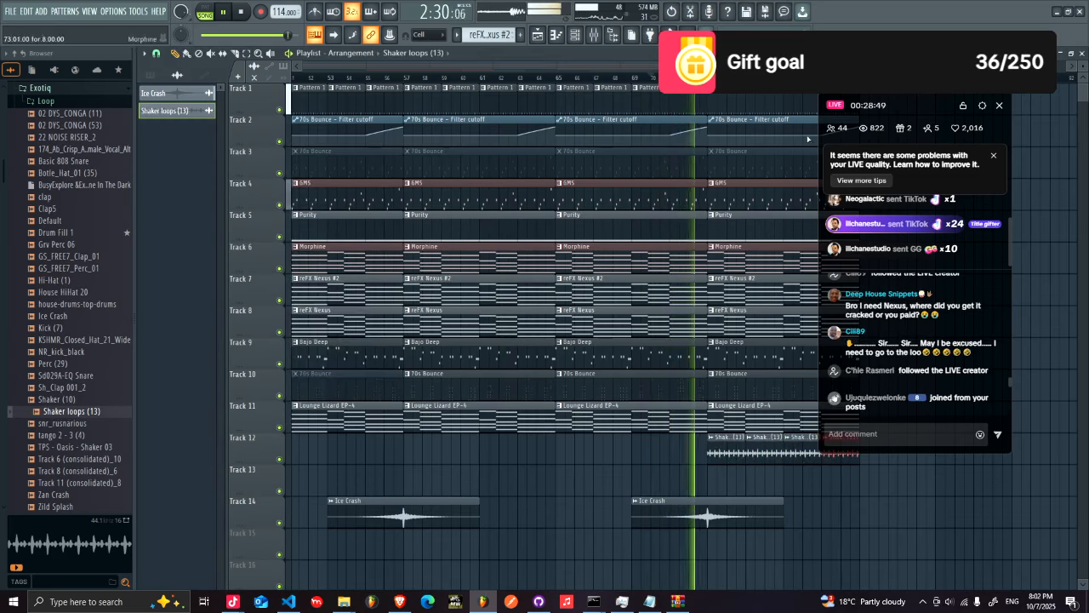
- Duplicate the eight-bar block at bar 73, shaker included, to bar 81, and copy the combined sixteen bars to bar 89
left_click_drag(790, 66, 864, 66)
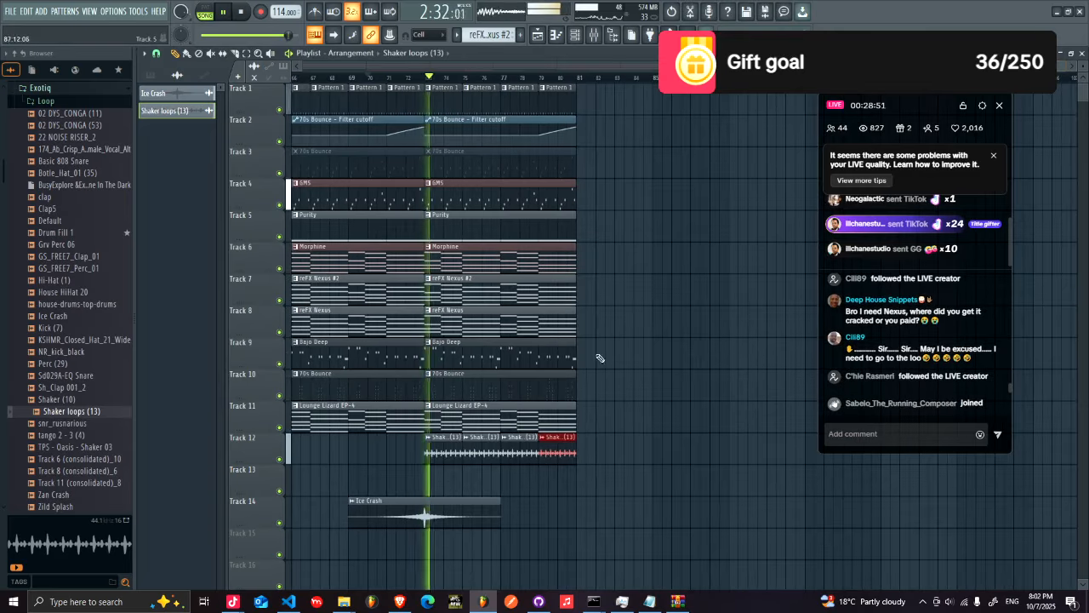
left_click_drag(436, 483, 602, 84)
key("ctrl+b")
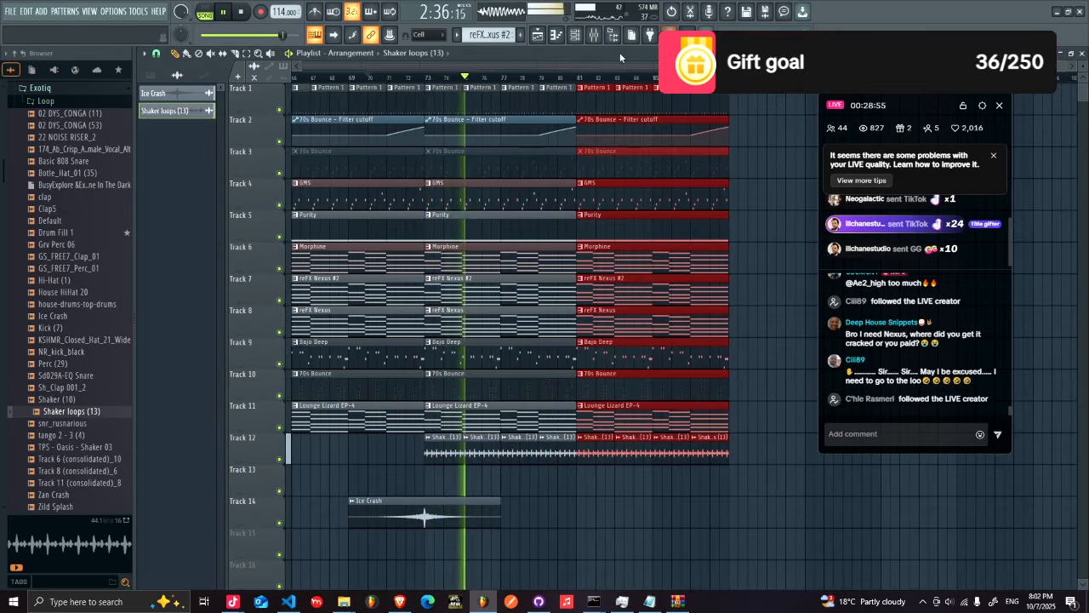
mouse_move(864, 65)
left_mouse_down()
mouse_move(839, 65)
mouse_move(867, 65)
left_mouse_up()
left_click_drag(724, 463, 436, 55)
key("ctrl+b")
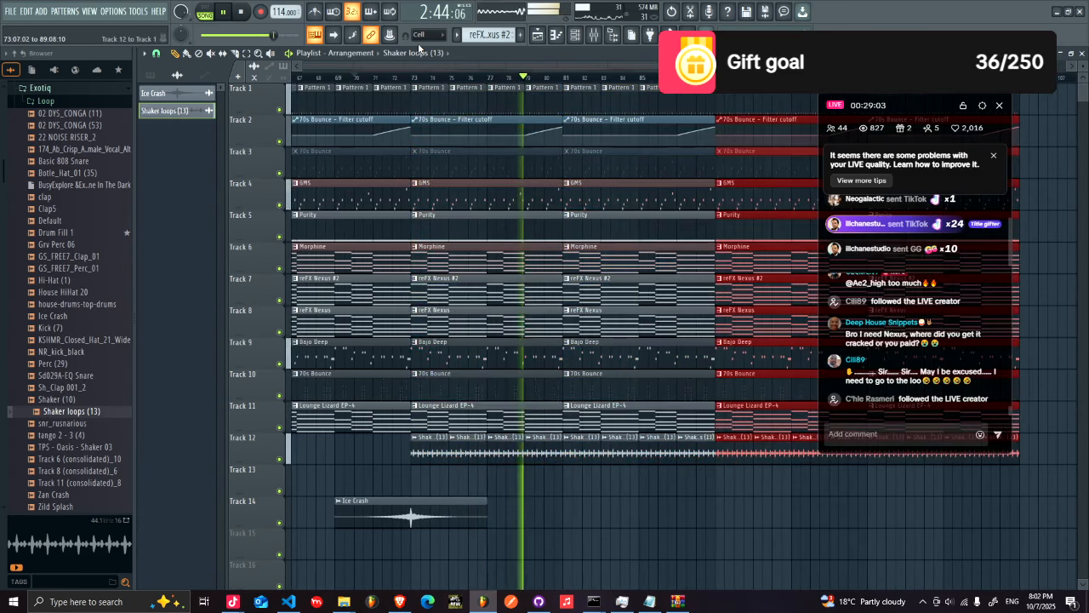
- Copy the Ice Crash clip on Track 14 to bar 85 and listen to the passage leading into bar 89
left_click_drag(851, 65, 866, 66)
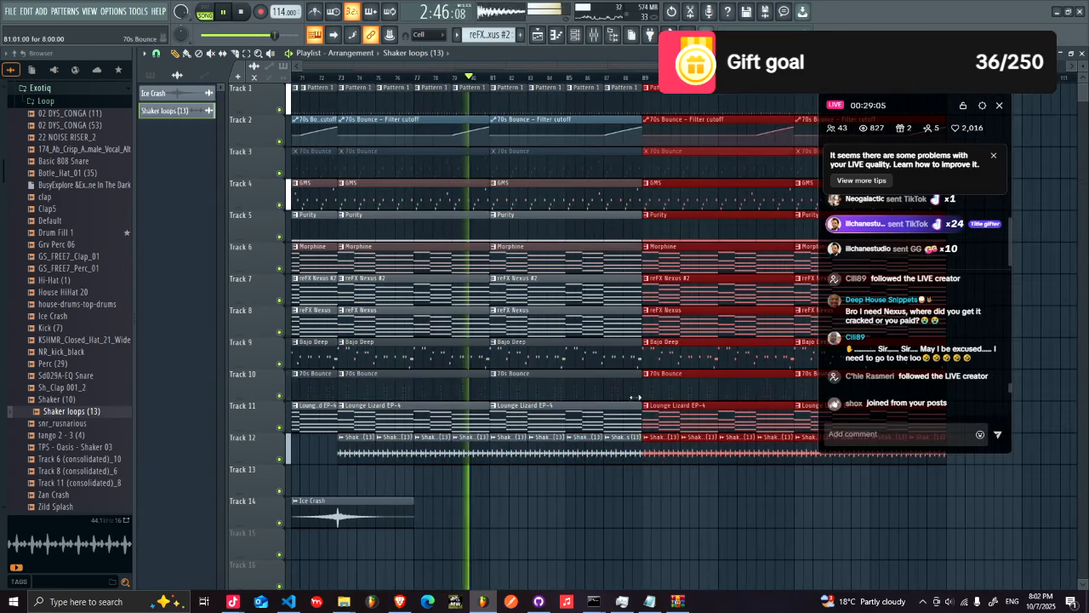
left_click(389, 513)
left_click(616, 503)
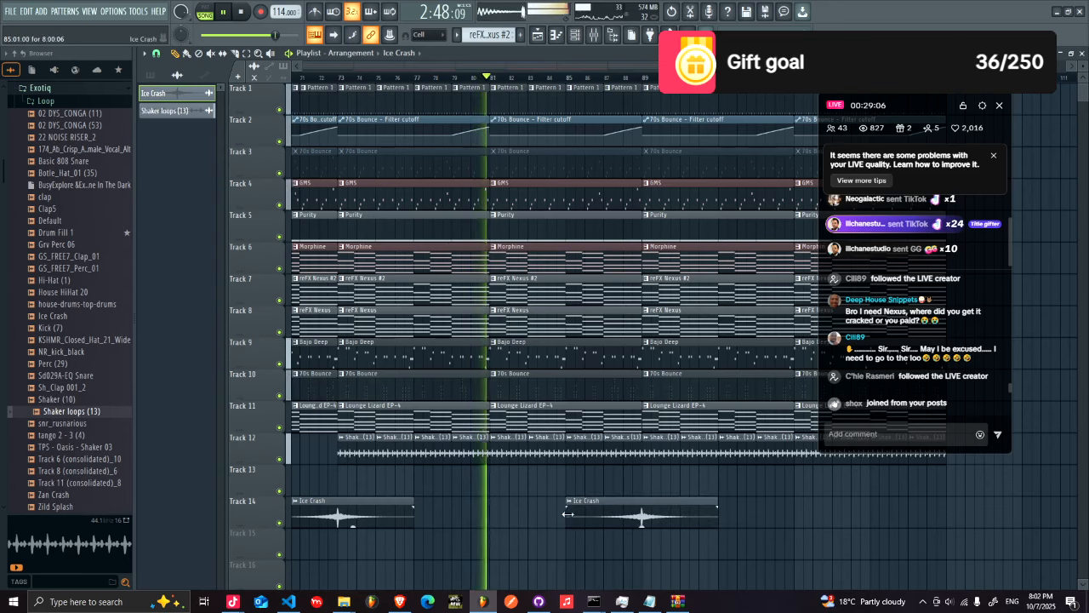
left_click_drag(748, 66, 776, 65)
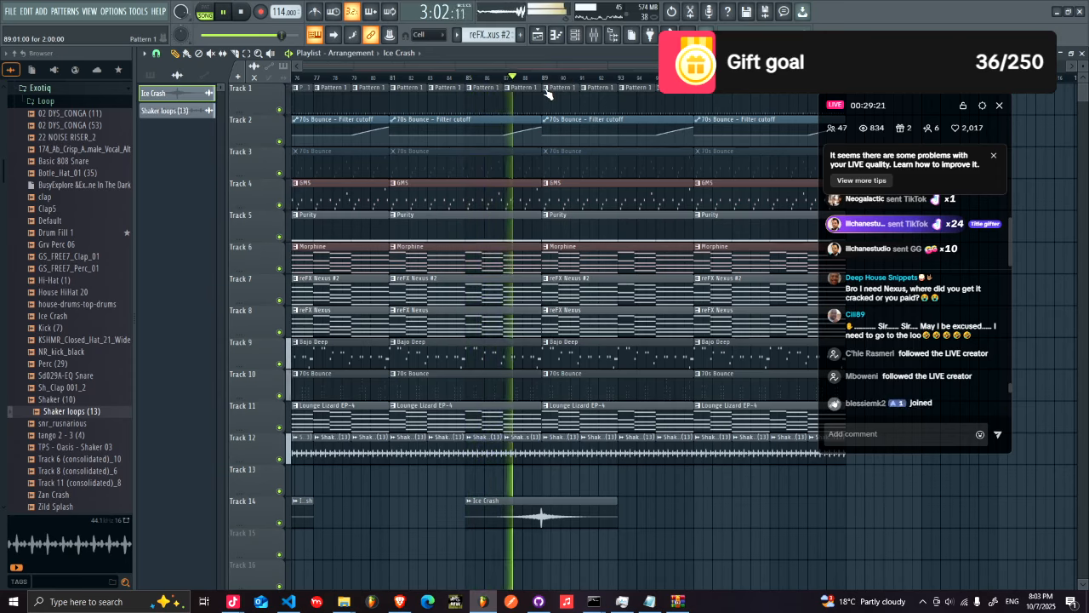
key("space")
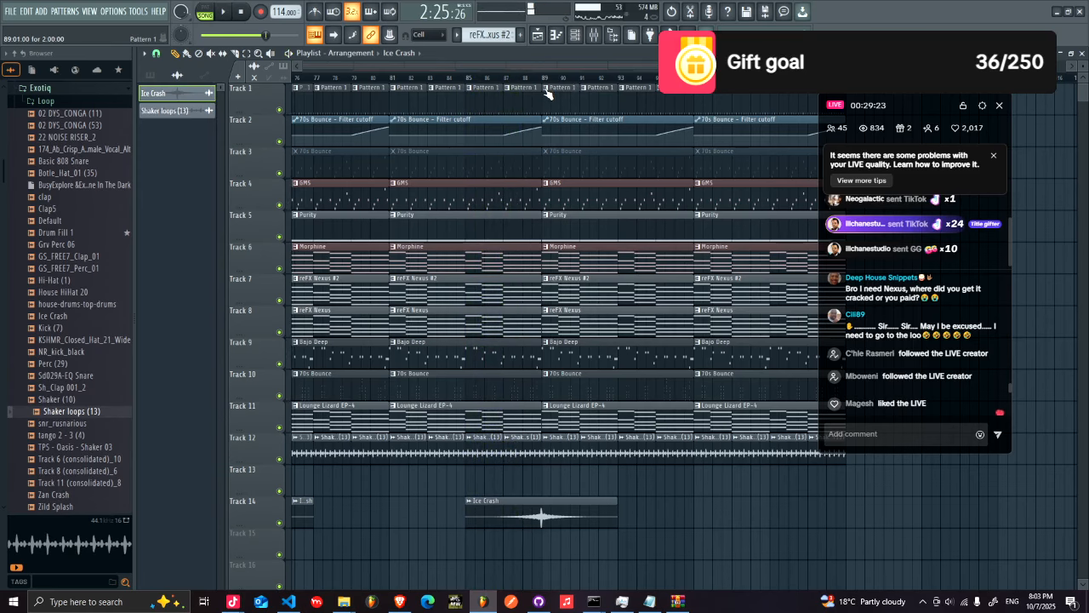
- Make Track 1's Pattern 1 clip at bar 89 unique, edit one of its step rows and return to the playlist
left_click(546, 88)
left_click(585, 184)
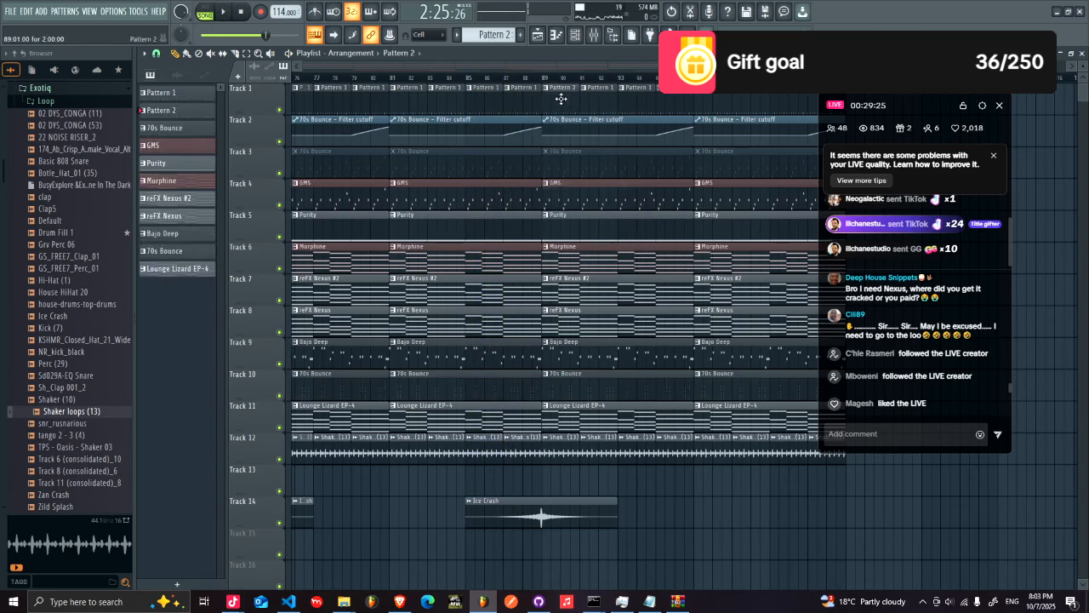
double_click(561, 99)
left_click(588, 38)
left_click_drag(463, 289, 743, 288)
left_click(538, 35)
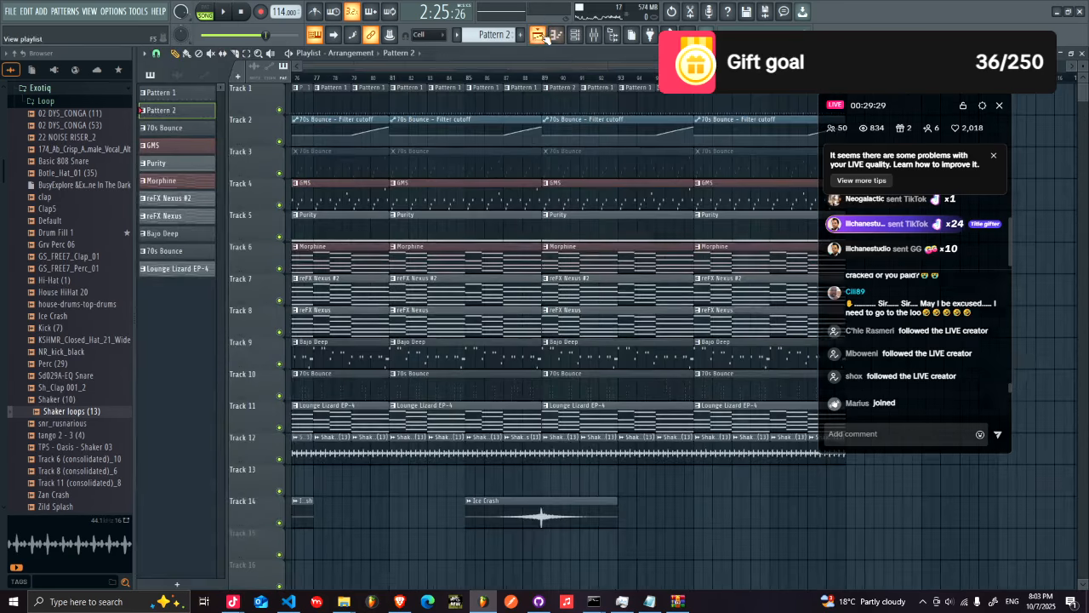
- Play from just before bar 89 and mute the Bajo Deep clips on Track 9 at bars 89 and 97
left_click(529, 77)
key("space")
left_click(211, 54)
key("space")
key("space")
left_click(495, 77)
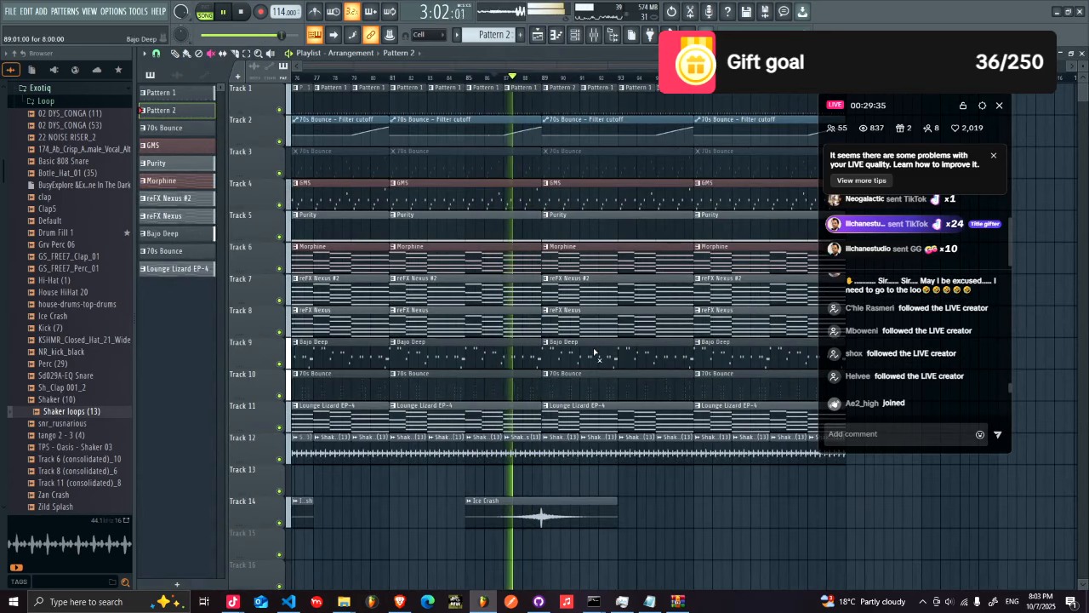
left_click_drag(593, 353, 729, 356)
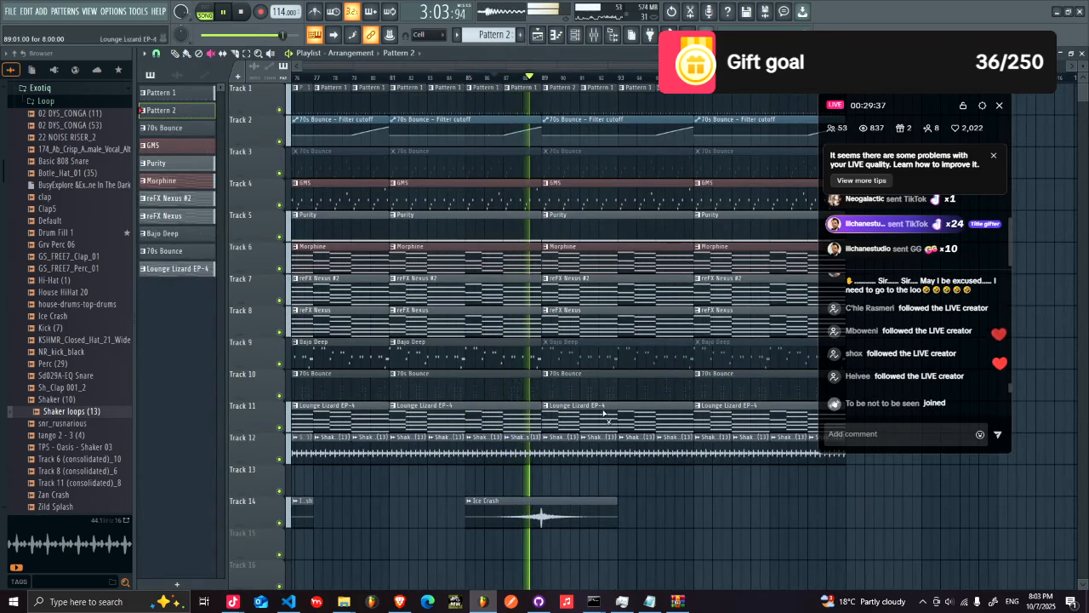
- Delete Track 1's Pattern 1 clips from bar 91 onward and fill the space up to bar 105 with copies of Pattern 2
left_click_drag(553, 67, 578, 68)
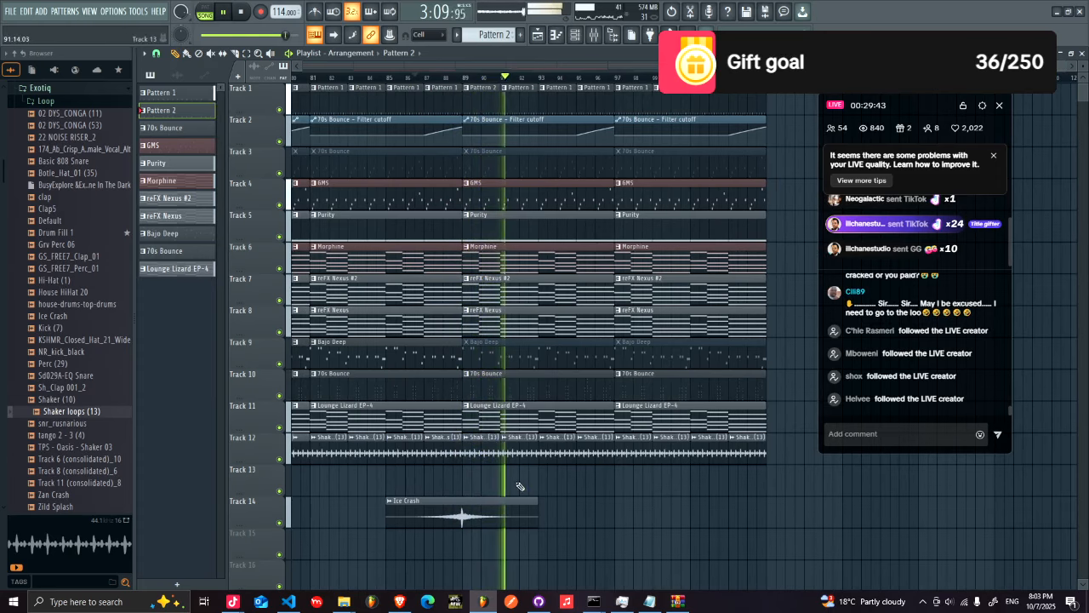
left_click_drag(515, 101, 738, 100)
left_click_drag(514, 110, 477, 99)
key("ctrl+b")
key("ctrl+b")
key("ctrl+b")
key("ctrl+b")
key("ctrl+b")
key("ctrl+b")
key("ctrl+b")
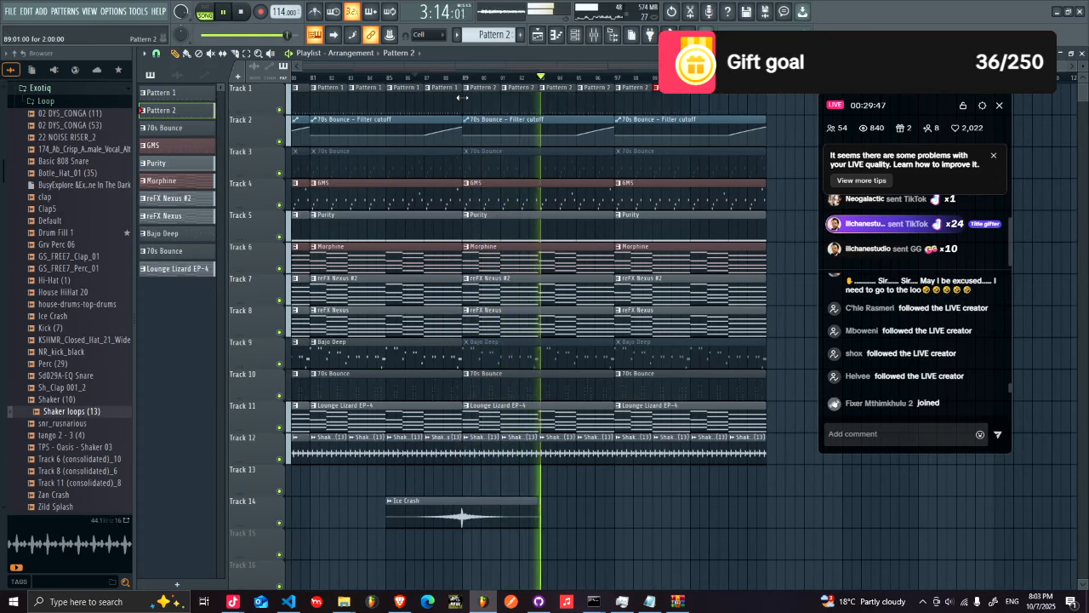
- Mute the four Shaker loops (13) clips from bar 97 and the reFX Nexus #2, Purity and GMS clips at bar 97
left_click(211, 53)
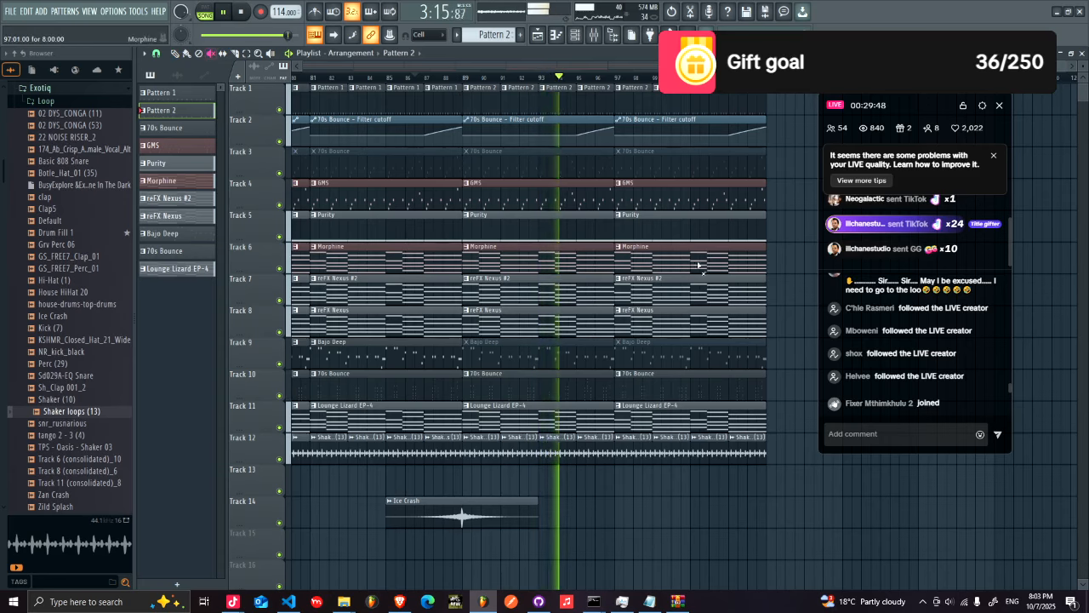
left_click(672, 448)
left_click_drag(634, 452, 782, 451)
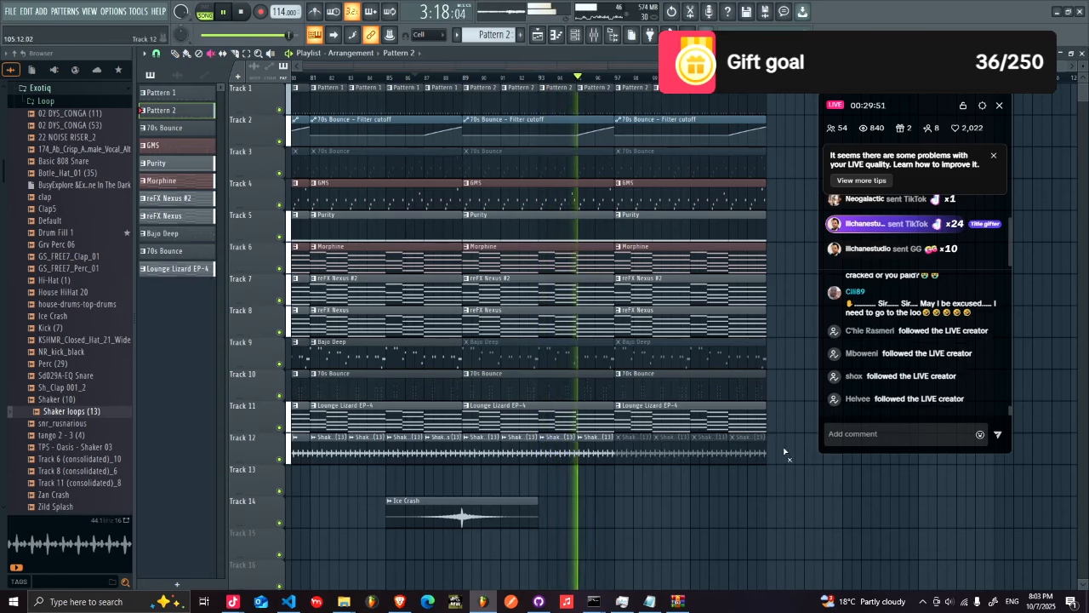
left_click(672, 280)
left_click_drag(660, 228, 672, 189)
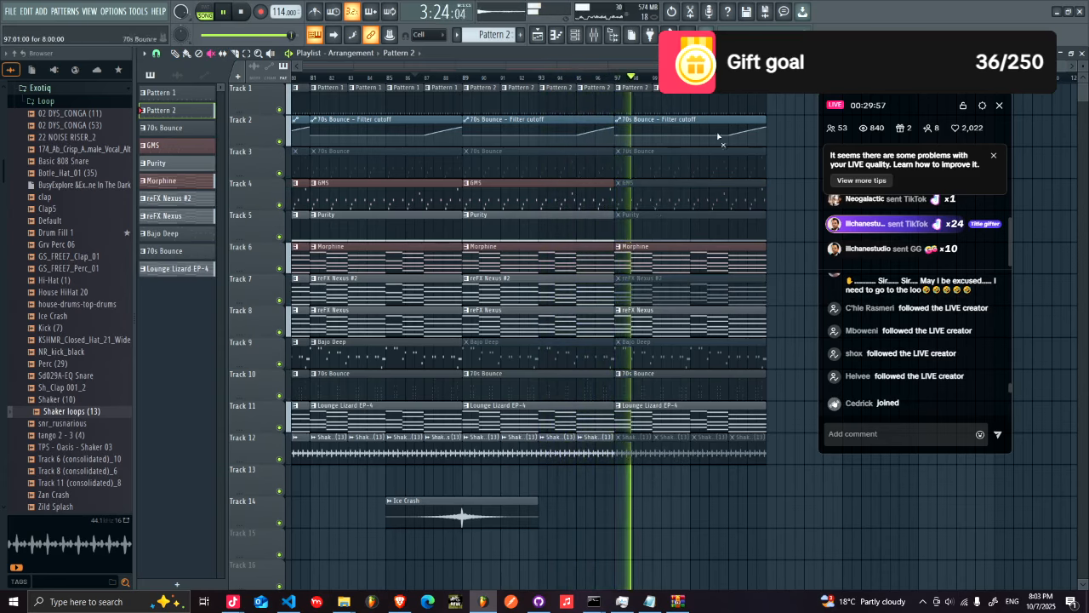
- Replay the transition into bar 97 and unmute the GMS and Purity clips there
scroll(784, 77, "right", 1)
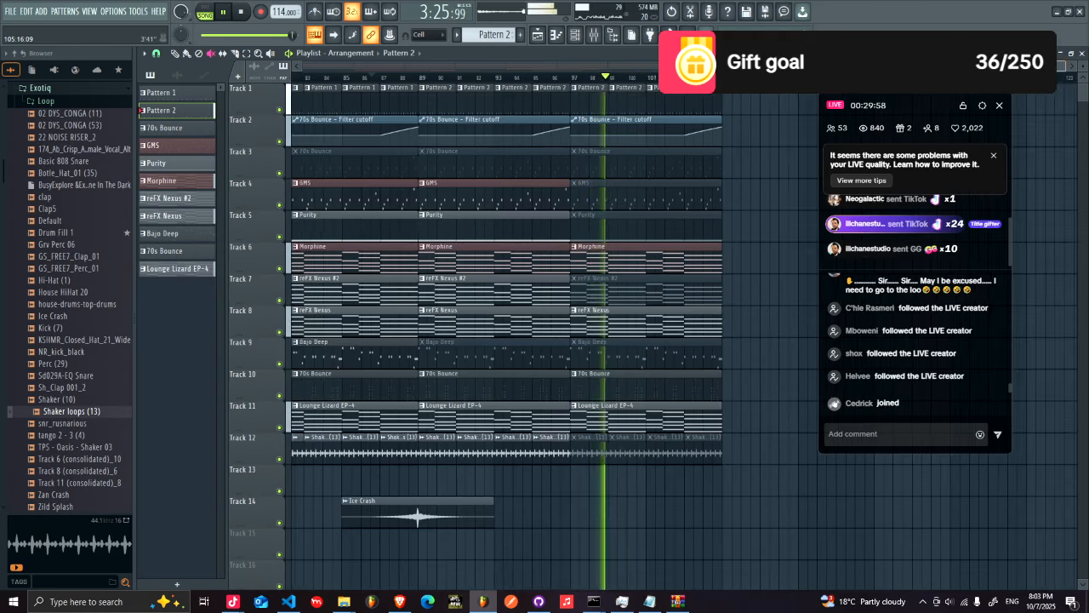
left_click(555, 78)
left_click(574, 182)
left_click(574, 215)
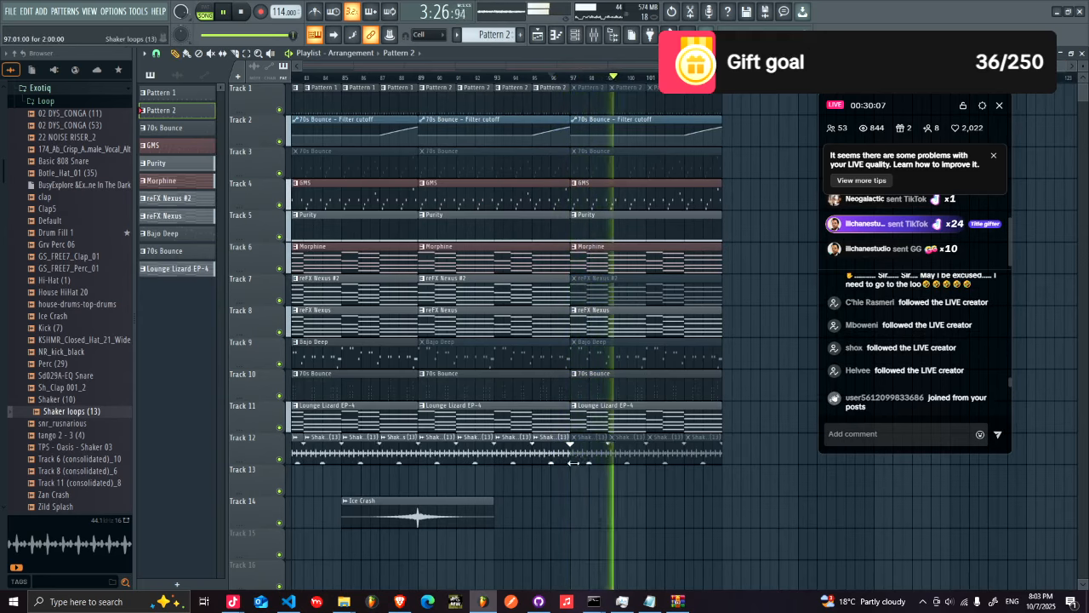
- Duplicate the whole bar 97–105 block of clips on Tracks 1–12 so a copy fills bars 105–113
left_click_drag(579, 474, 761, 100)
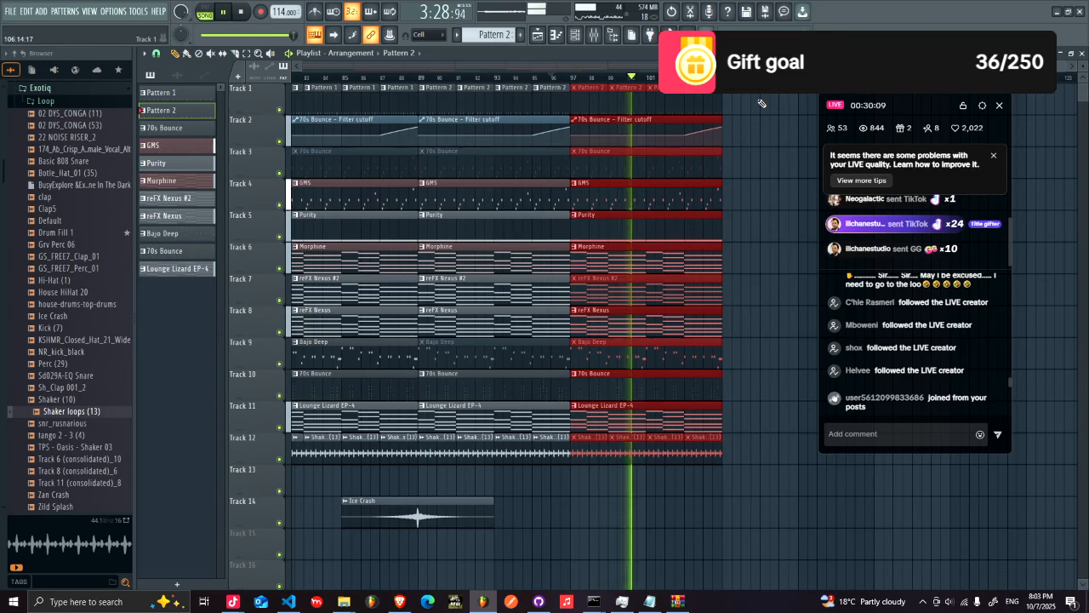
key("ctrl+b")
scroll(673, 146, "right", 3)
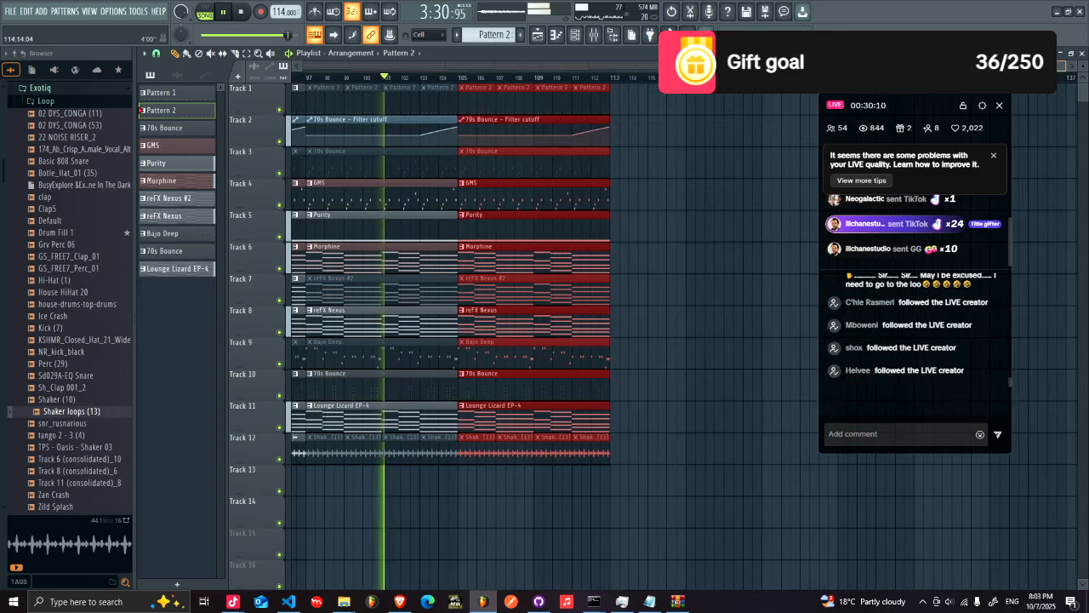
left_click(673, 146, "ctrl")
- Mute the GMS, Purity and Morphine clips at bar 105 and unmute the 70s Bounce clip on Track 3 there
left_click(212, 53)
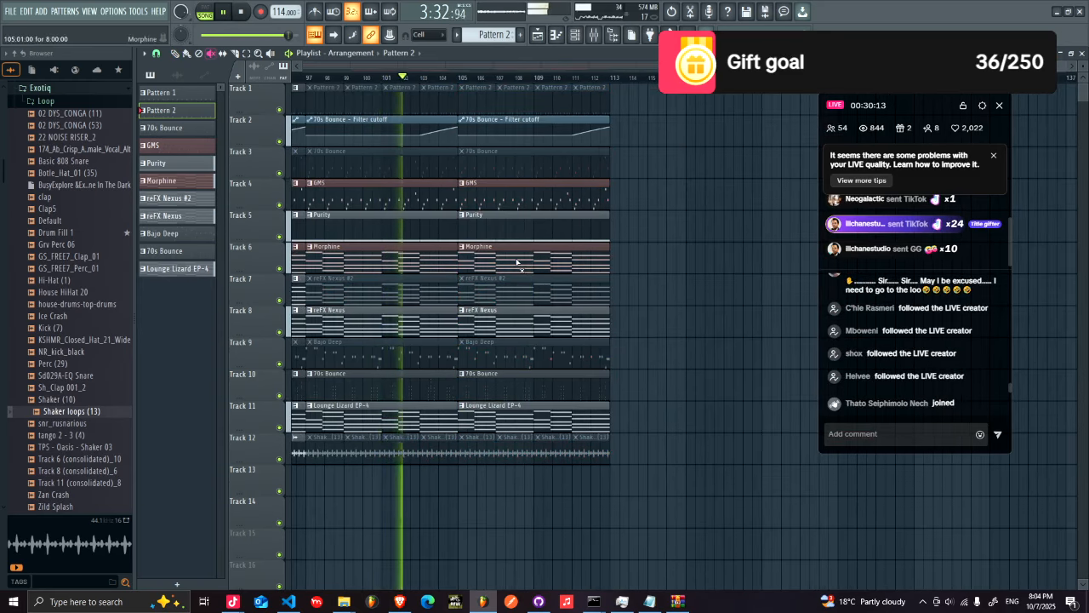
left_click(496, 225)
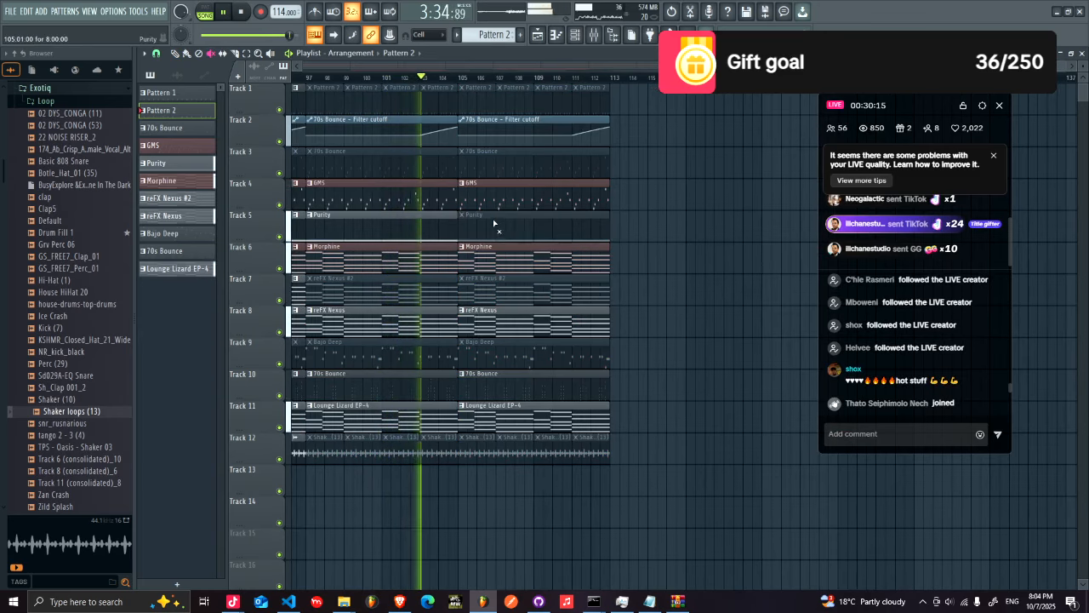
left_click(496, 223)
left_click(491, 164)
left_click_drag(491, 163, 500, 312)
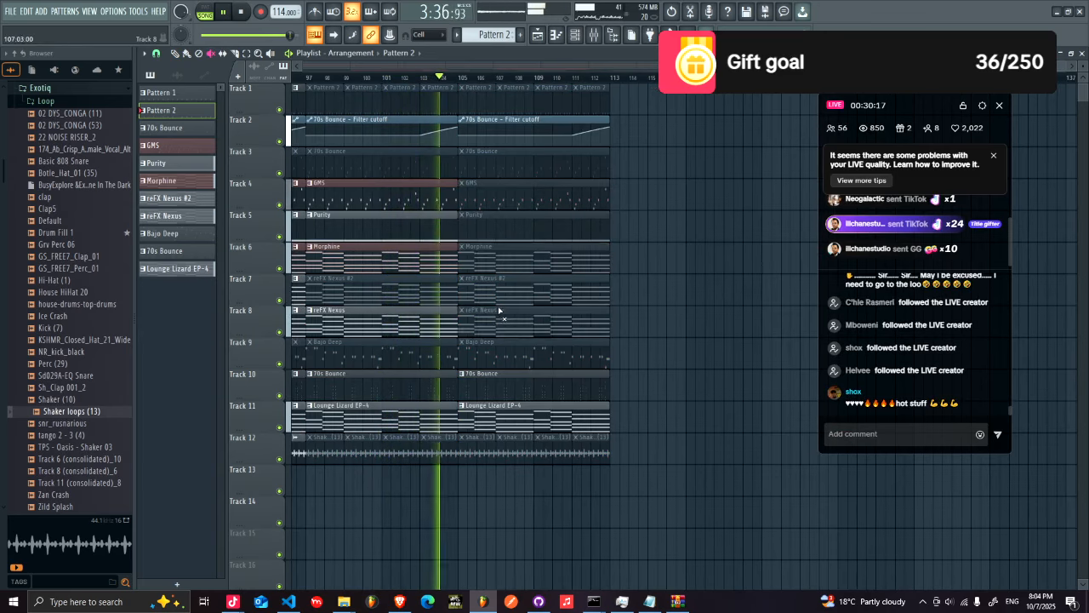
left_click(496, 309)
left_click(490, 165)
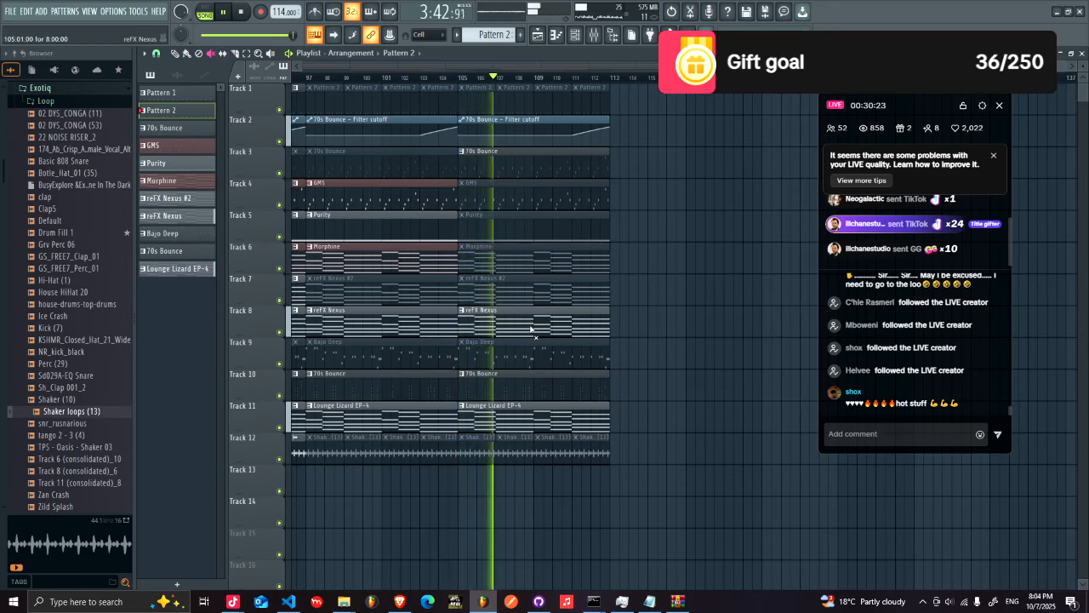
- Unmute and make unique the Track 1 clip at bar 111, and add PML_DPV7_SV_Kick_007 hits on steps 1, 17, 27, 30 and 31
left_click(577, 88)
left_click(600, 182)
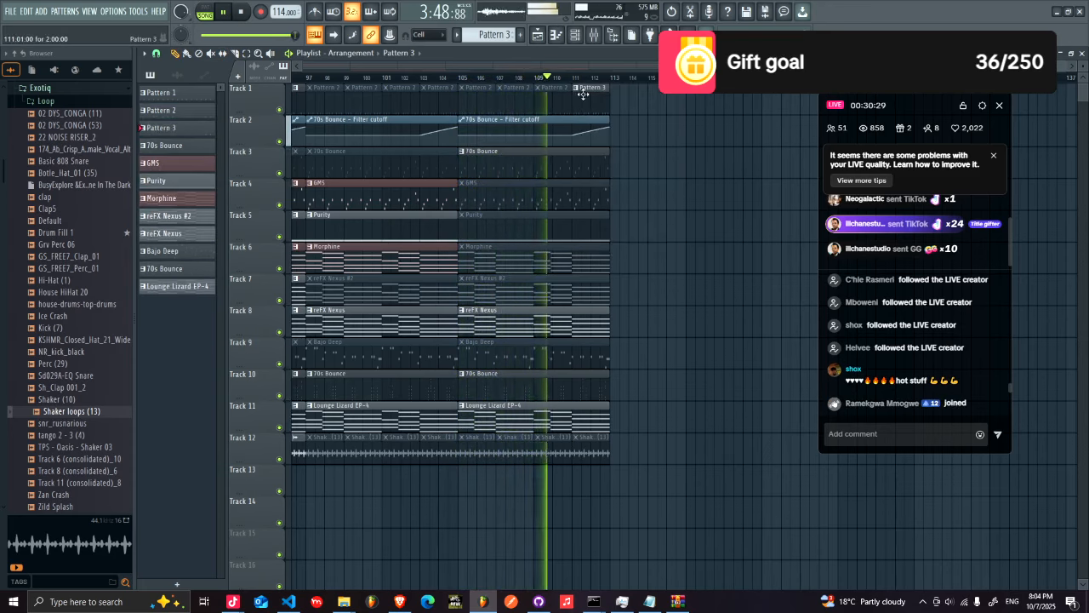
left_click(559, 32)
left_click(576, 34)
left_click(463, 285)
left_click(607, 285)
left_click(699, 285)
left_click(726, 285)
left_click(735, 285)
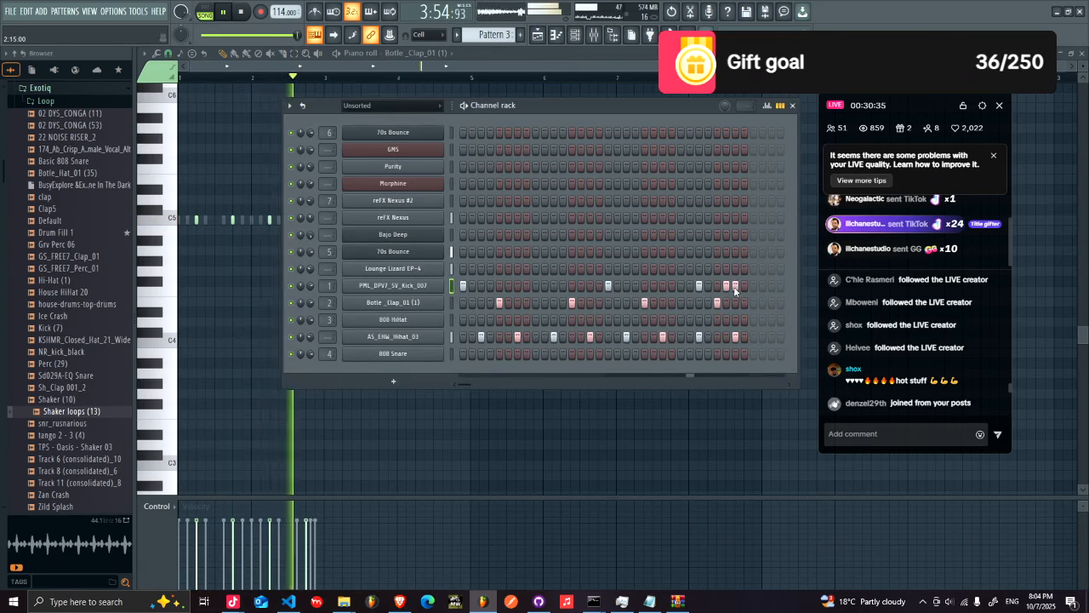
left_click(537, 35)
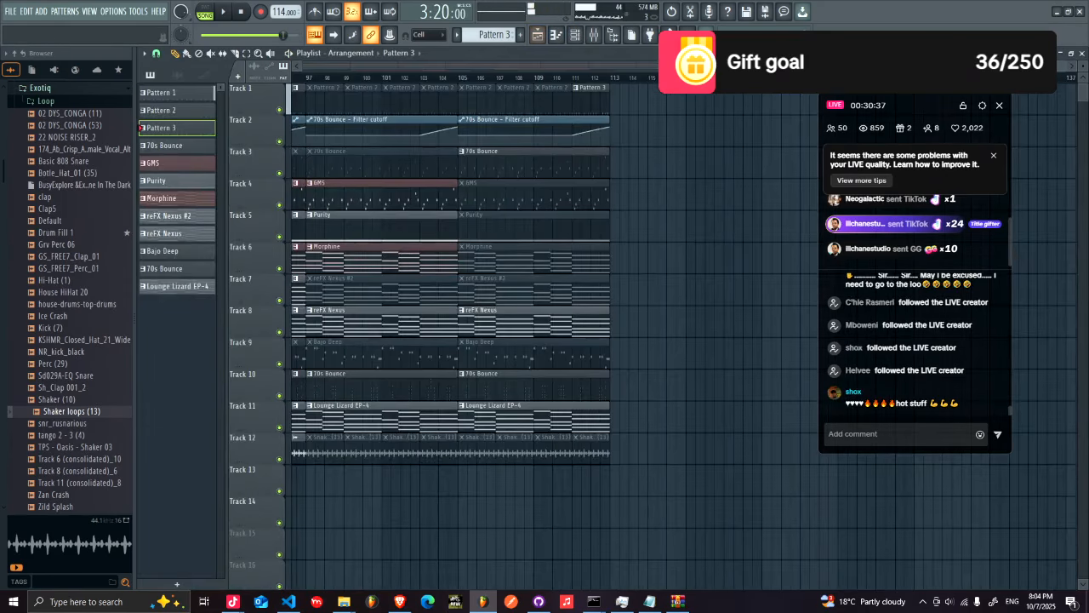
- Place another Ice Crash clip on Track 14 so its peak falls on bar 113
scroll(399, 340, "down", 5)
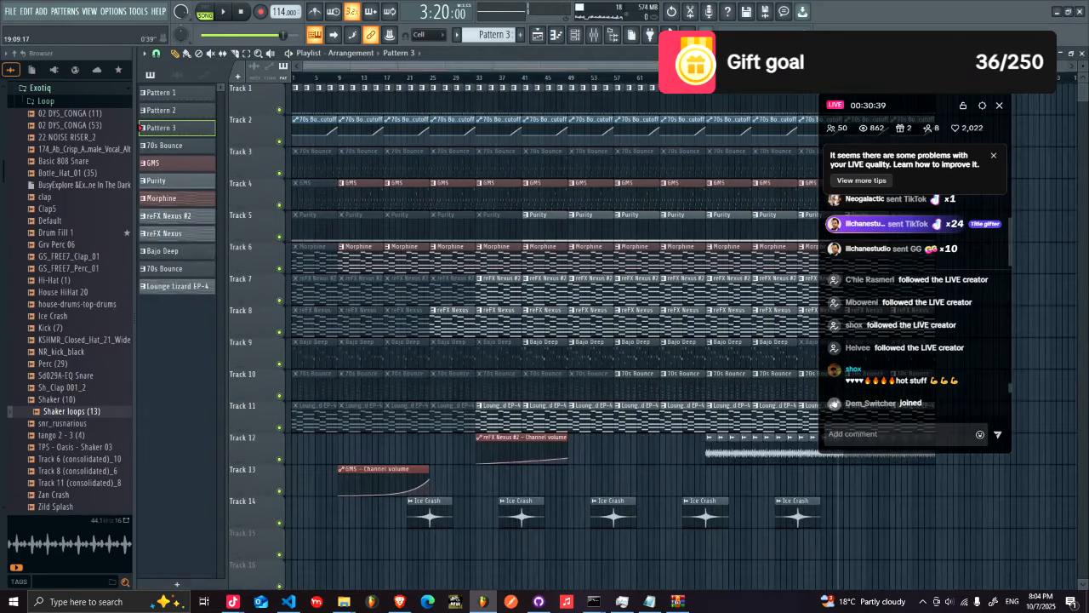
scroll(700, 445, "right", 5)
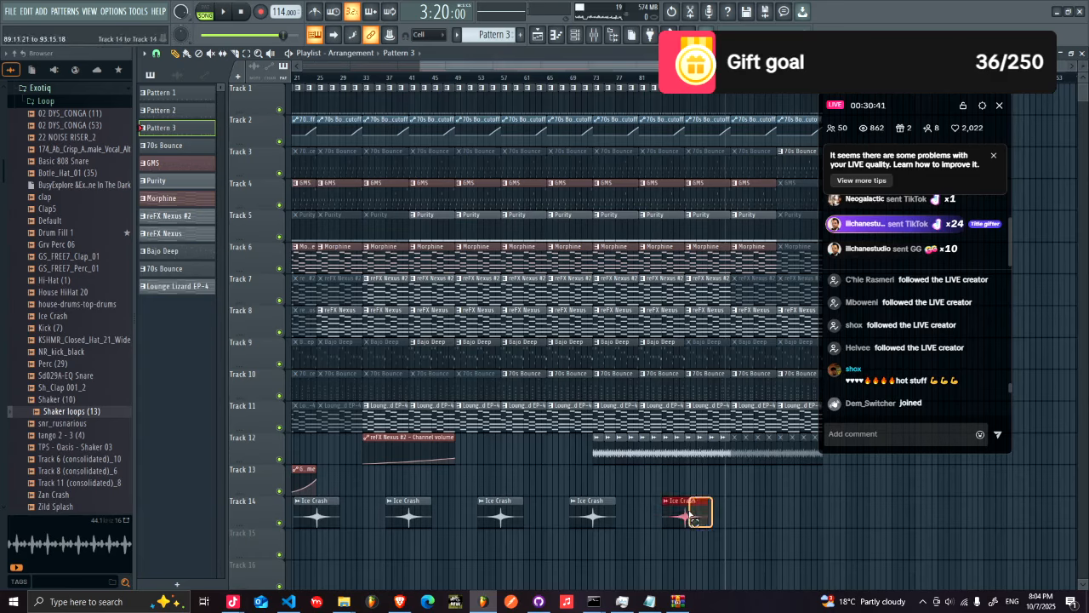
left_click(824, 511)
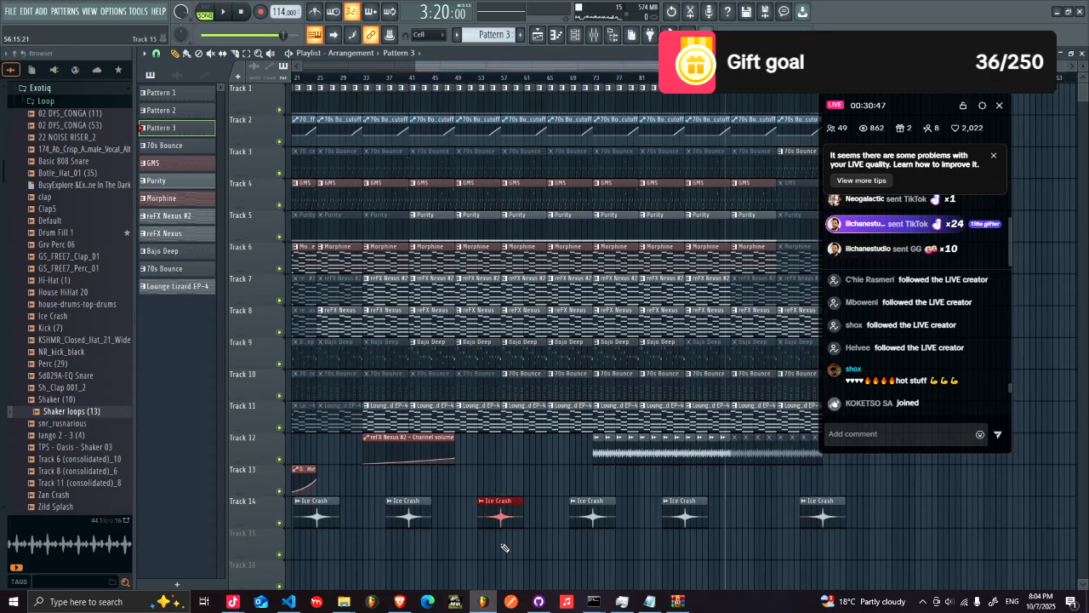
- Copy all clips from bars 57–113, including the Ice Crash clips, so the copied section starts at bar 113
left_click_drag(500, 549, 1015, 26)
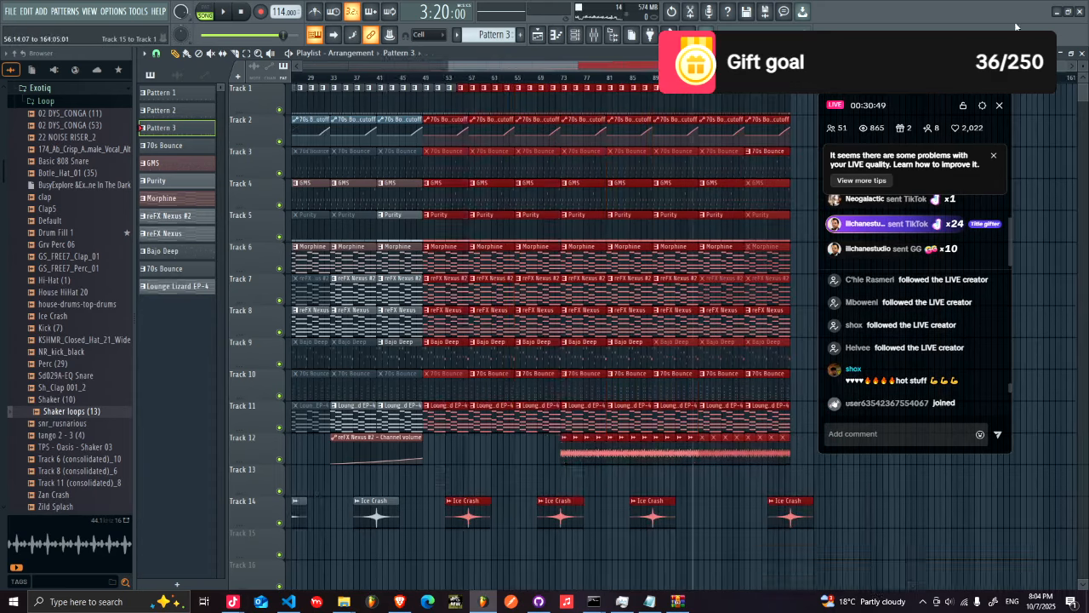
left_click(477, 562)
left_click_drag(477, 560, 816, 79)
left_click_drag(457, 213, 771, 222)
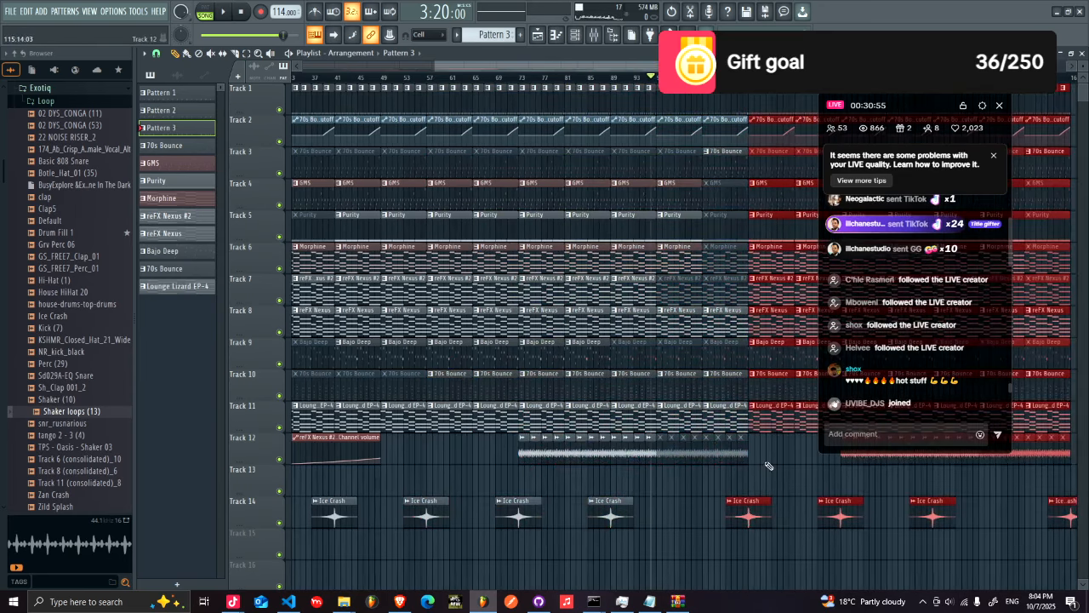
- Unmute the 70s Bounce clips on Track 3 at bars 113 and 121 and start playback
left_click_drag(725, 65, 853, 66)
left_click(633, 470, "ctrl")
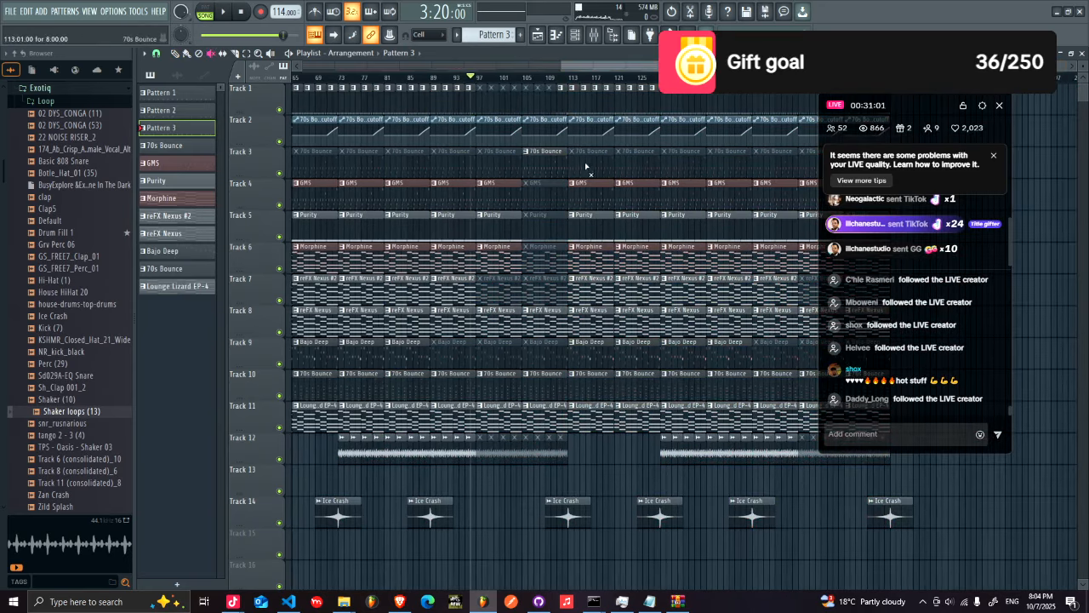
key("space")
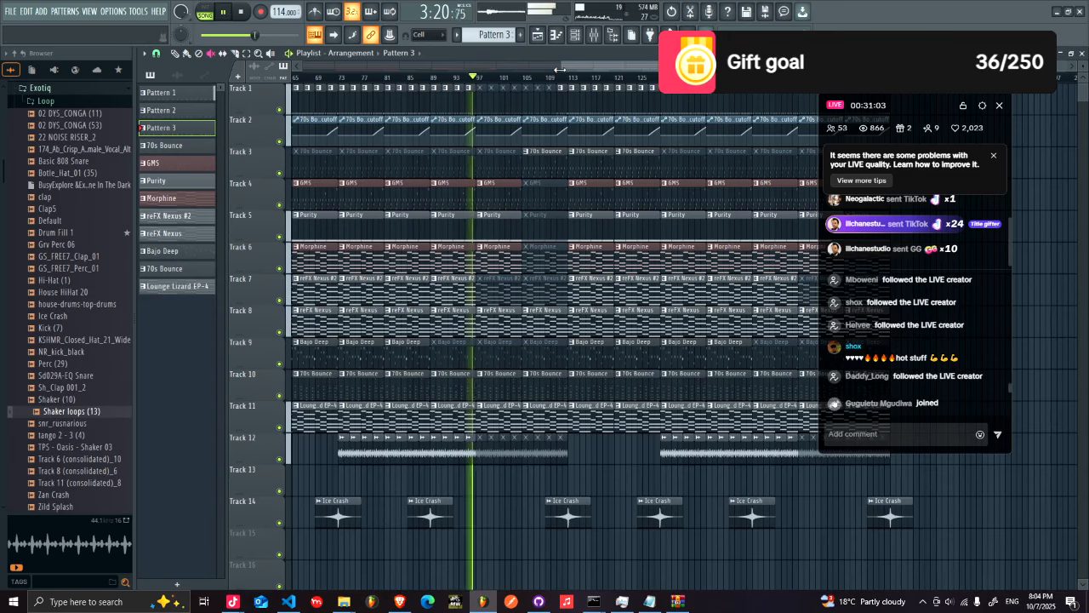
- Start saving the project and create a folder named "fast fast" in the BusyExplore directory as its location
key("ctrl+s")
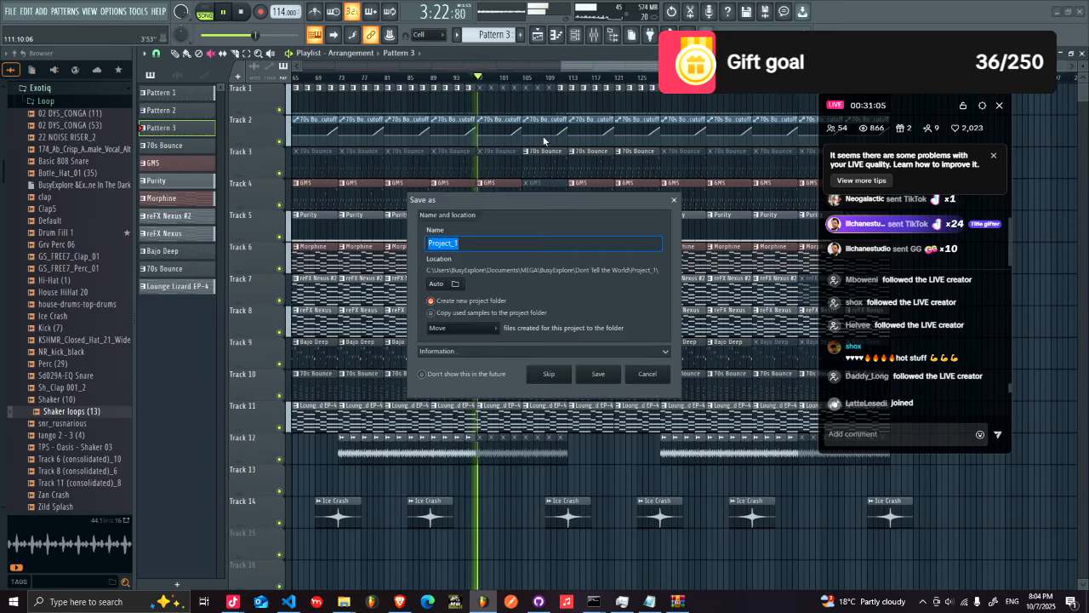
left_click(458, 283)
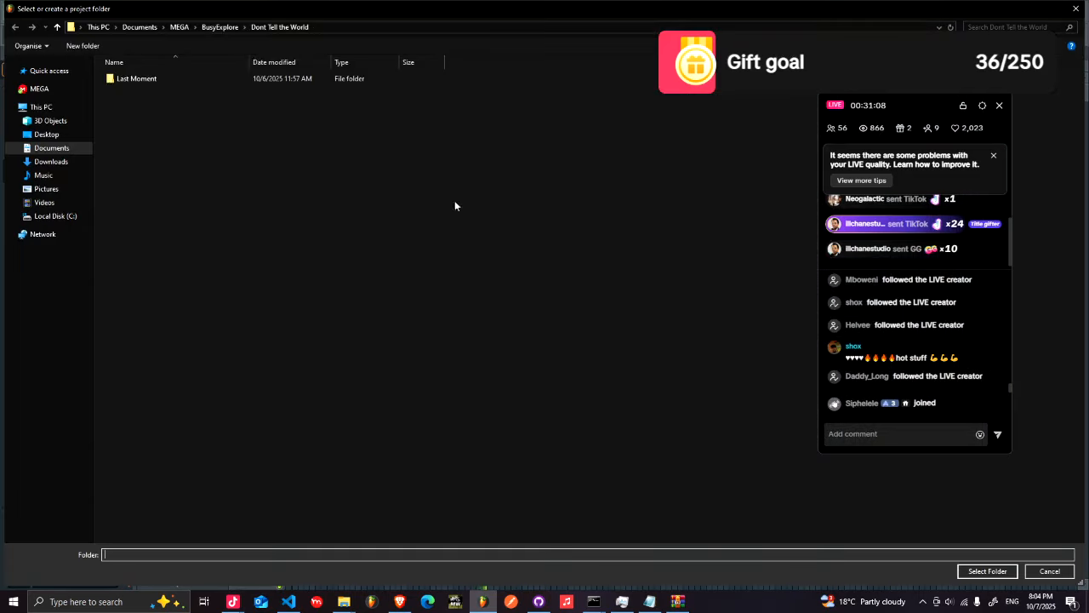
left_click(239, 29)
right_click(720, 338)
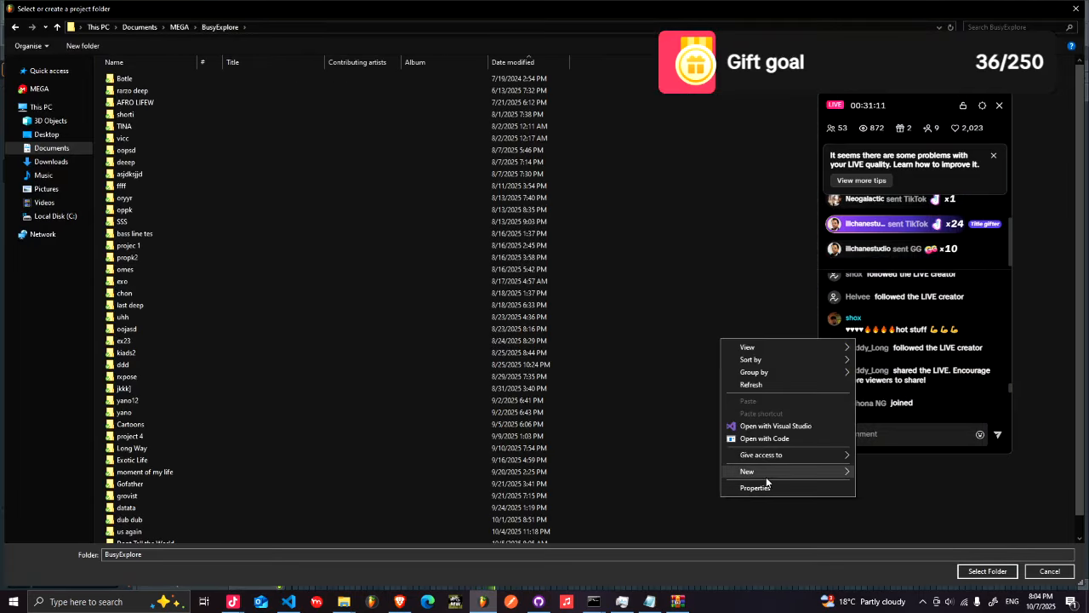
left_click(876, 474)
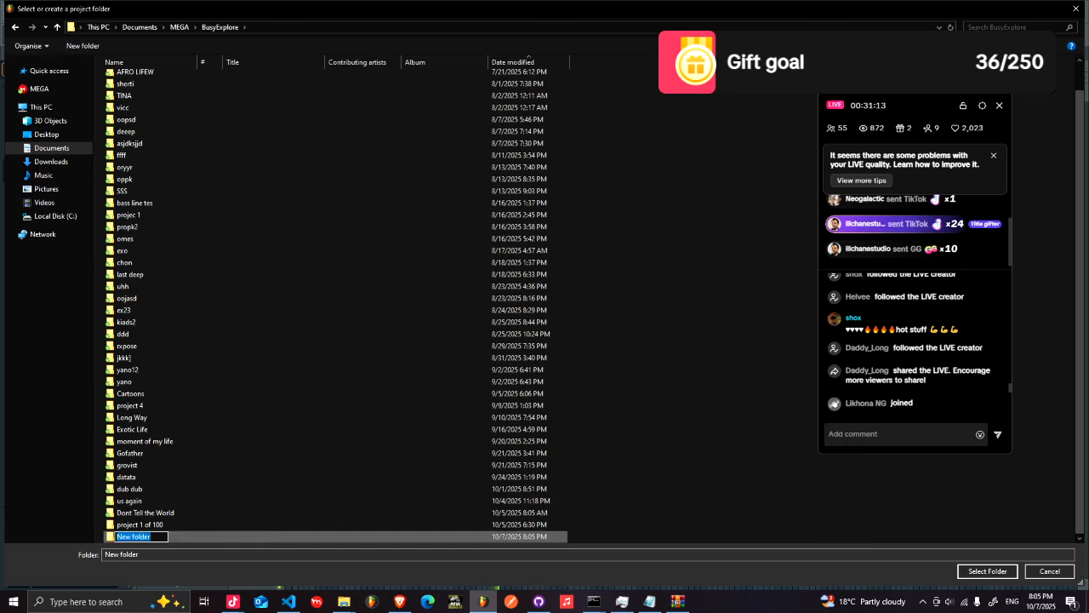
type("fast fast")
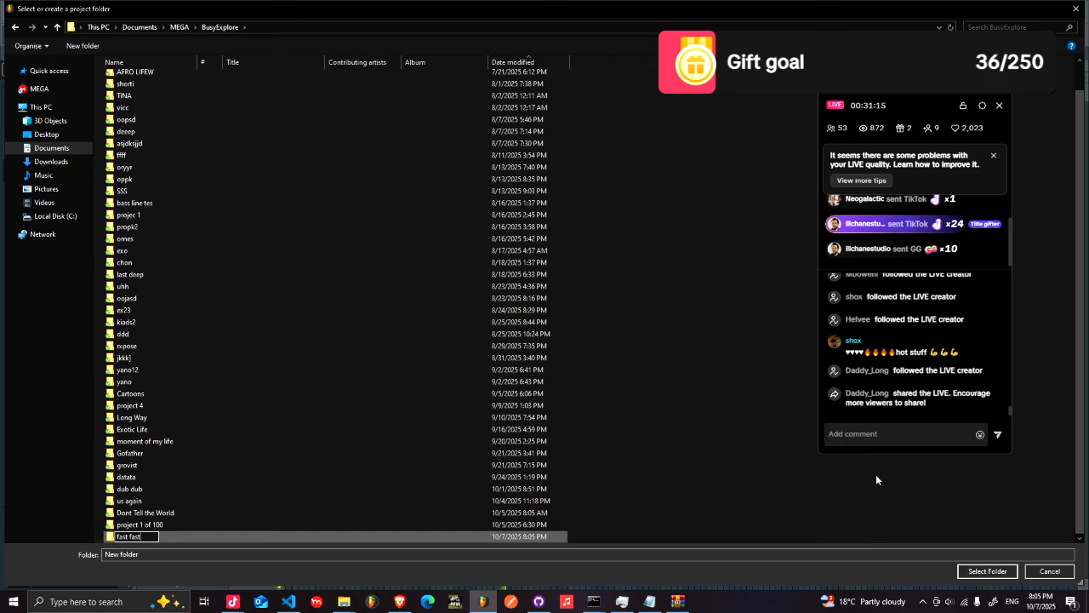
key("Return")
double_click(553, 537)
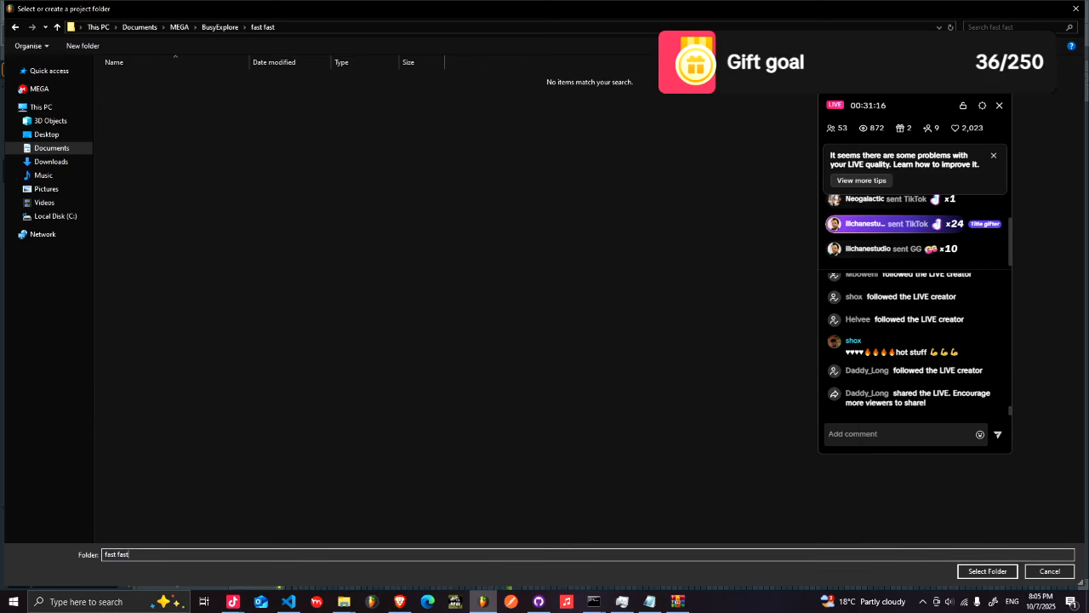
- Choose the fast fast folder as the project location and save the project as "track 1"
key("ctrl+a")
key("BackSpace")
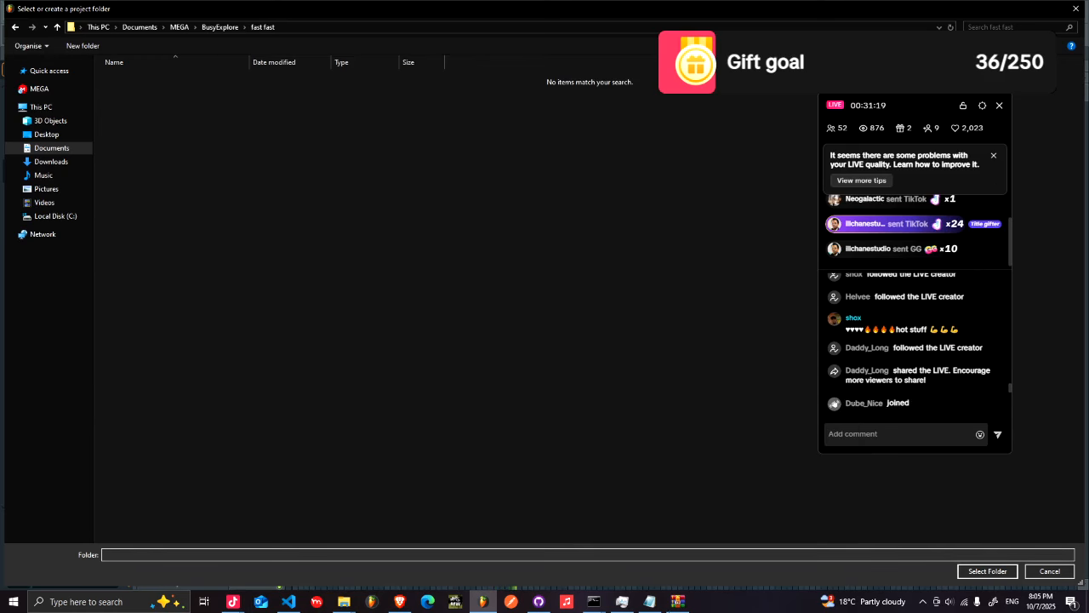
left_click(995, 573)
type("track 1")
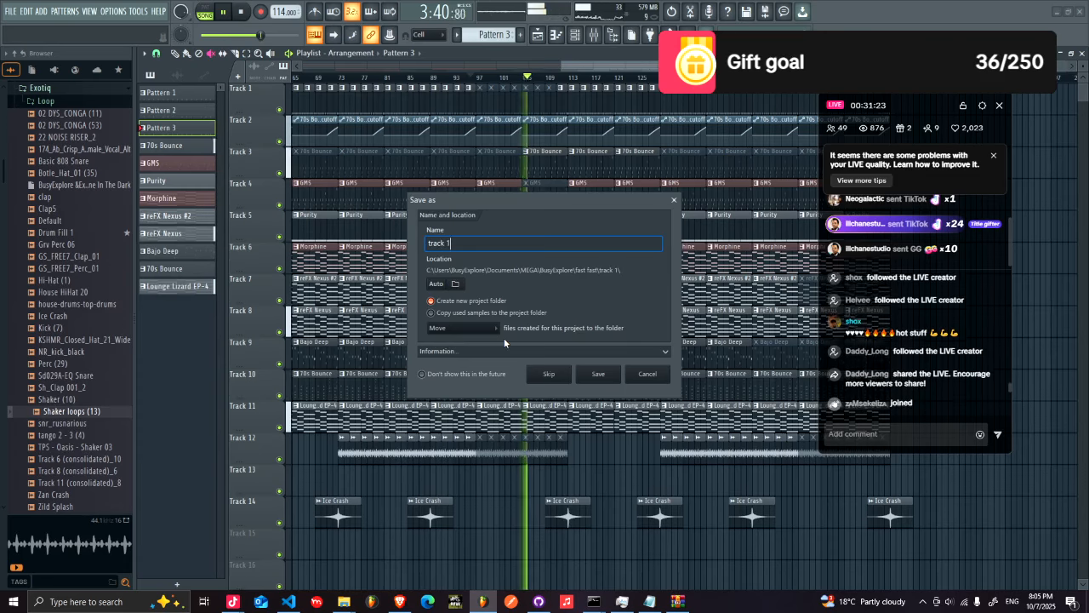
key("Return")
- Play the arrangement from about bar 110 to check the transition into the copied section at bar 113
left_click(552, 78)
key("space")
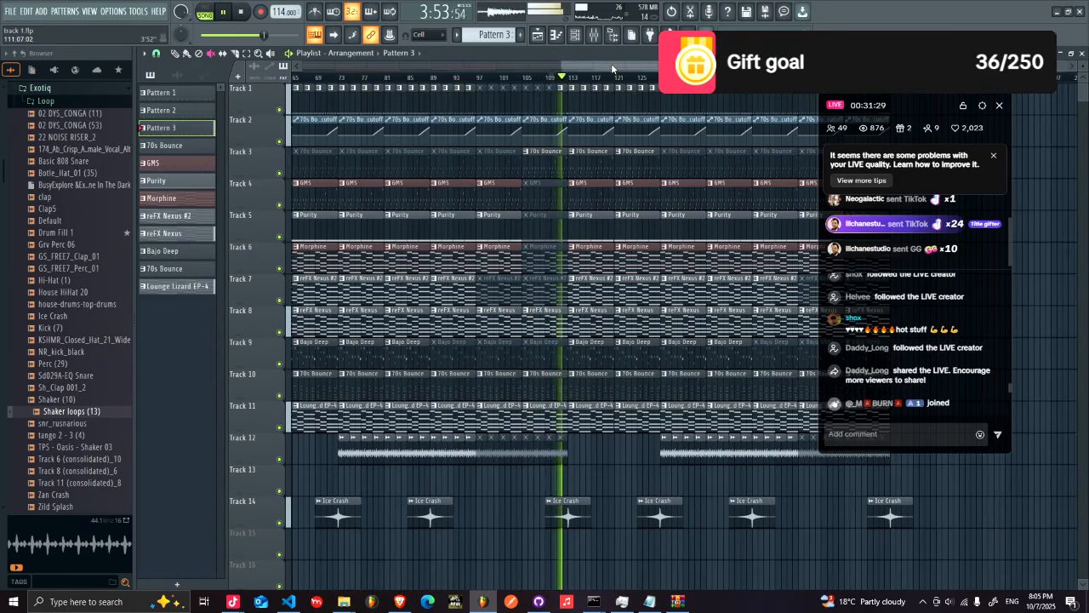
left_click_drag(611, 68, 623, 69)
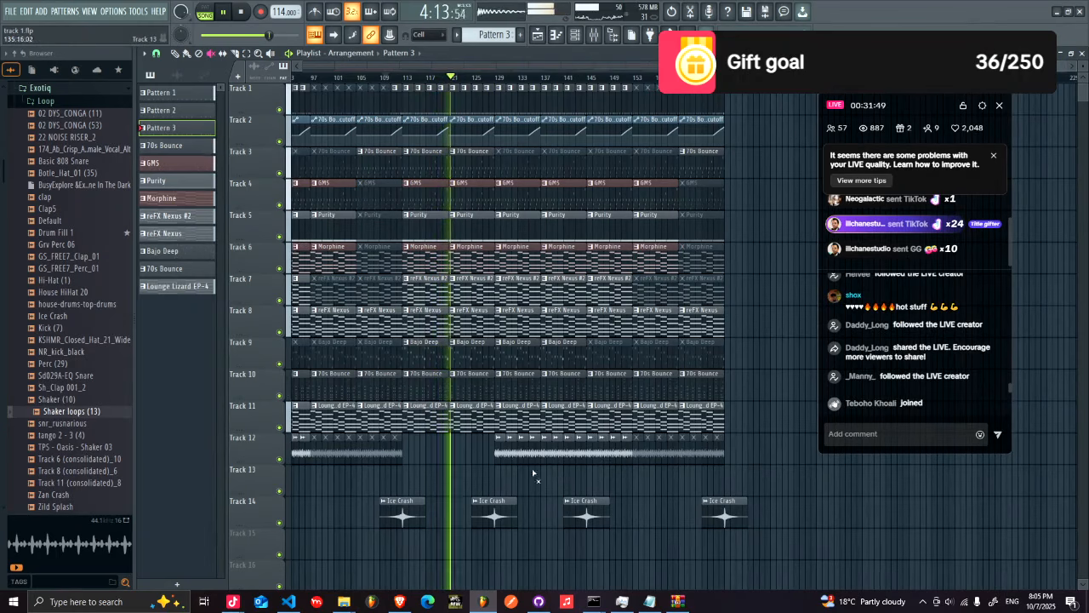
- Delete the Track 1–12 clips from bar 145 onward and fill bars 145–169 with three copies of the bar 137–145 block
left_click_drag(729, 437, 587, 85)
key("Delete")
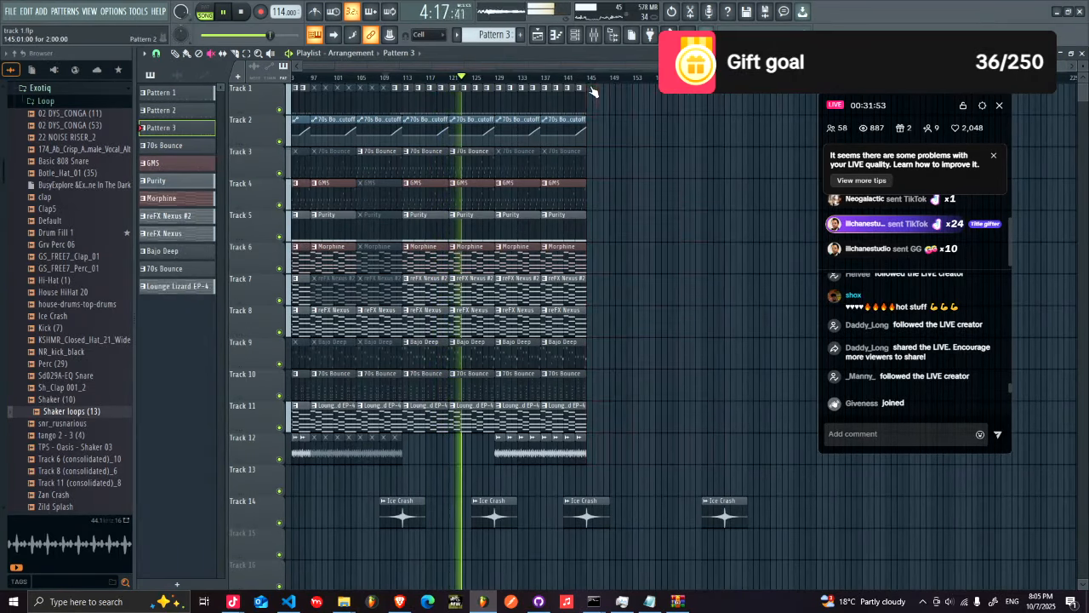
left_click_drag(596, 465, 545, 88)
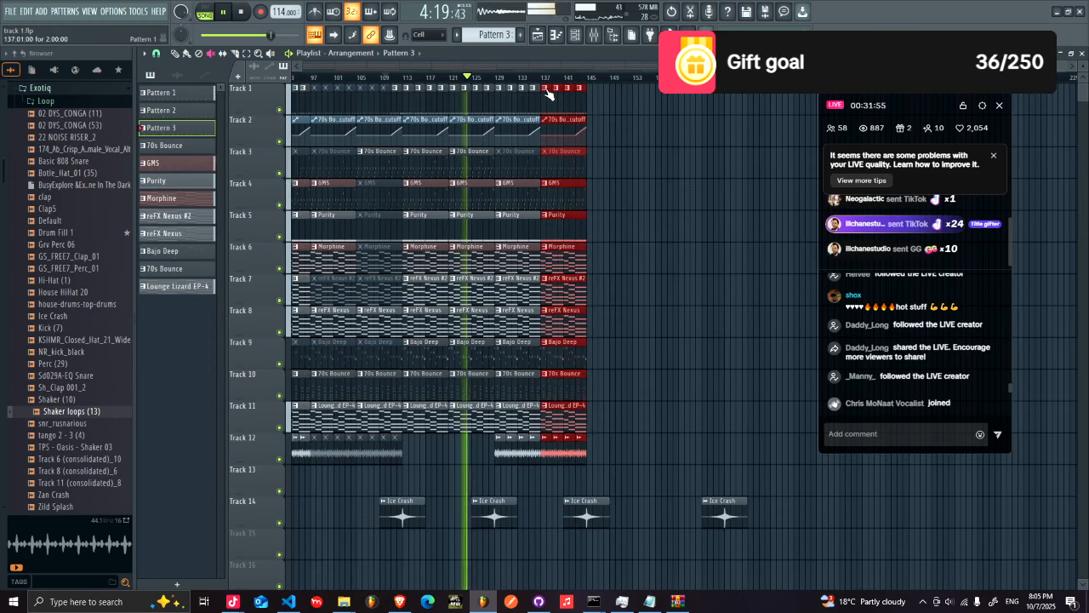
key("ctrl+b")
key("ctrl+b")
key("ctrl+b")
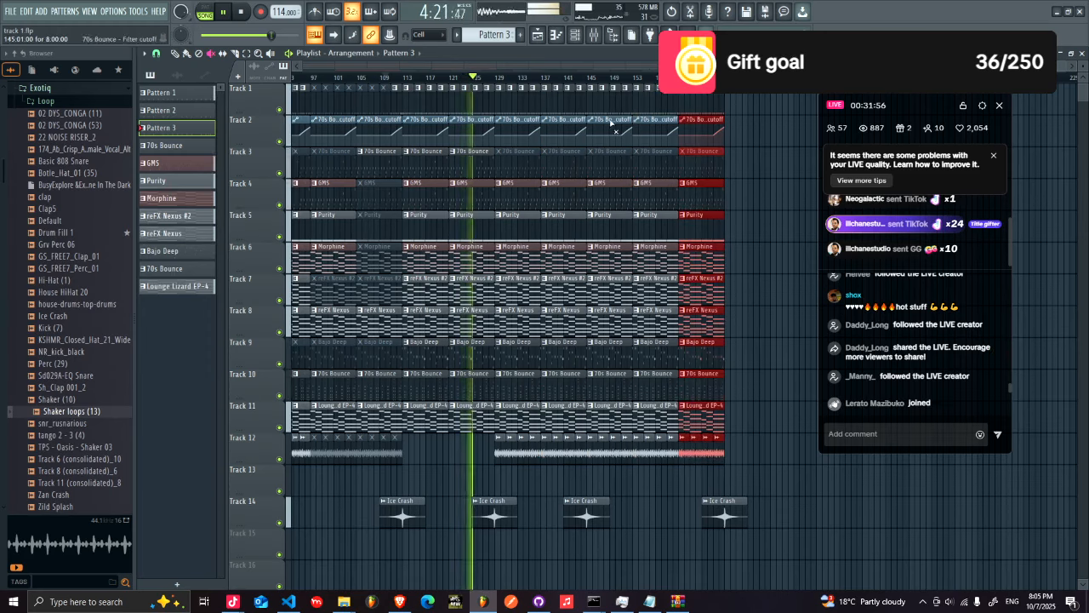
- Mute the GMS clips from bar 129 onward and the Purity clips from bar 145 onward
left_click(791, 192, "ctrl")
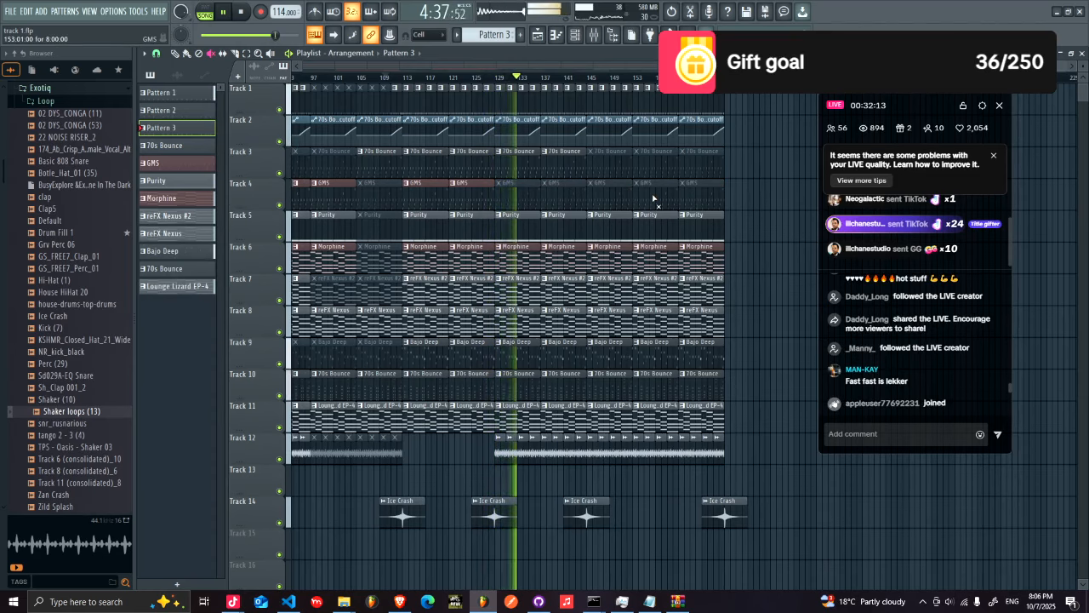
left_click_drag(591, 227, 708, 229)
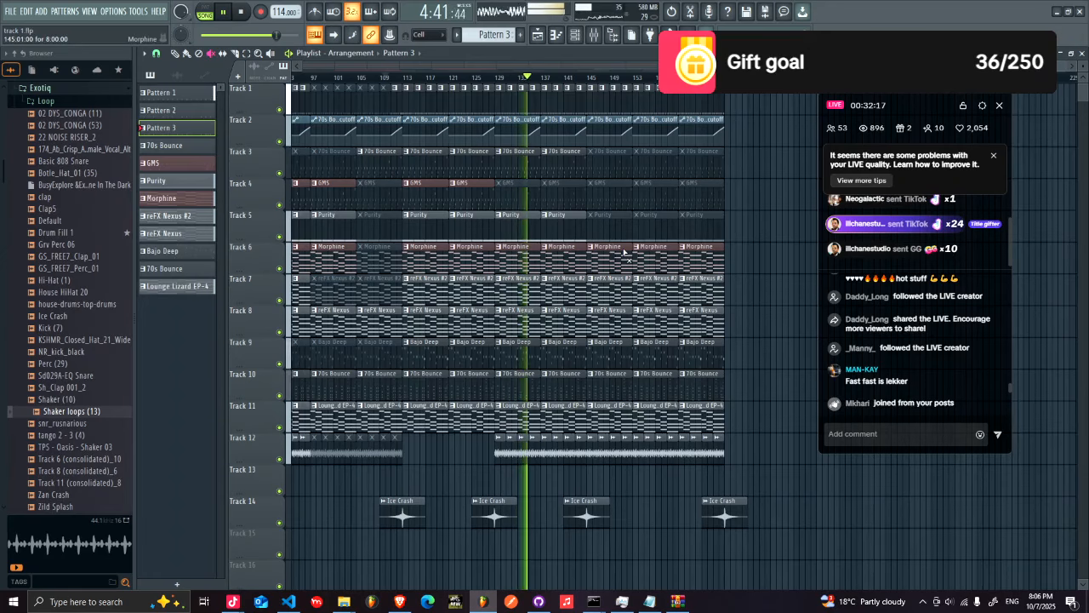
- Mute the reFX Nexus #2 clips and the Shaker loops (13) clips from bar 153 onward
left_click(655, 287)
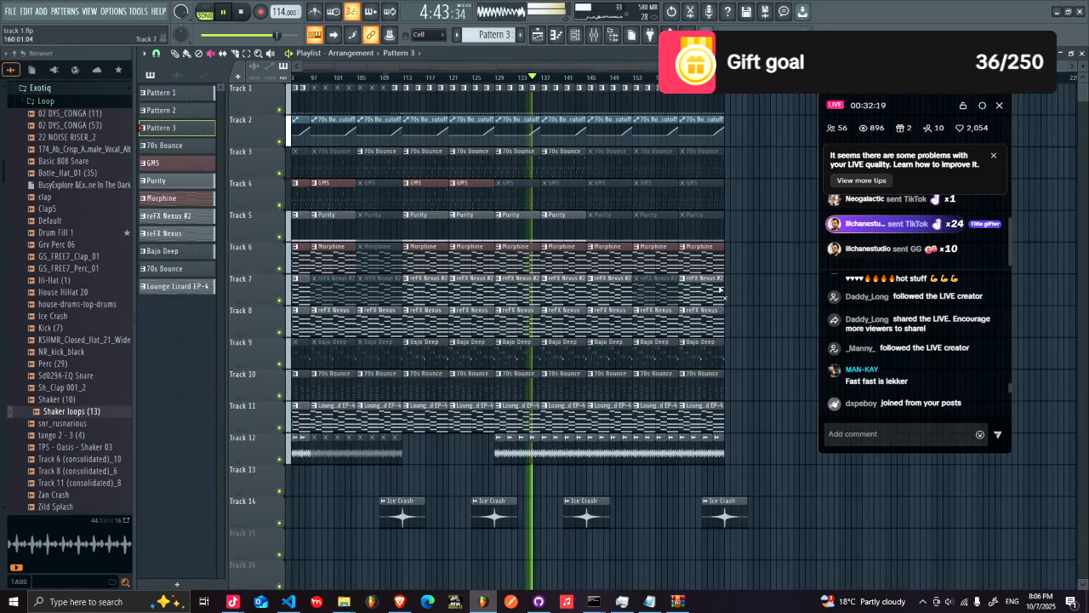
left_click(720, 289)
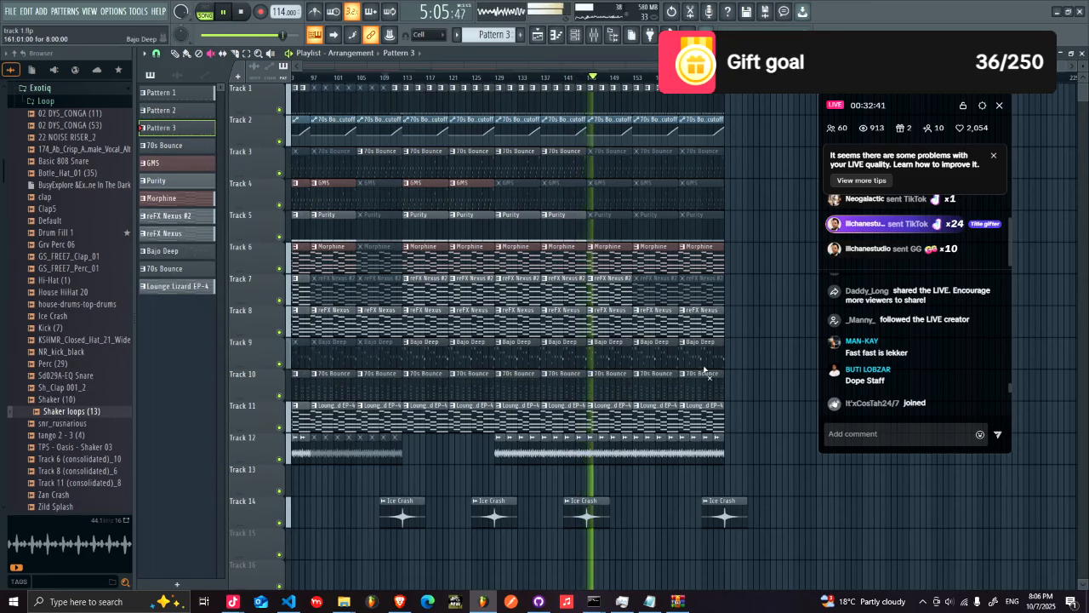
left_click_drag(640, 435, 698, 436)
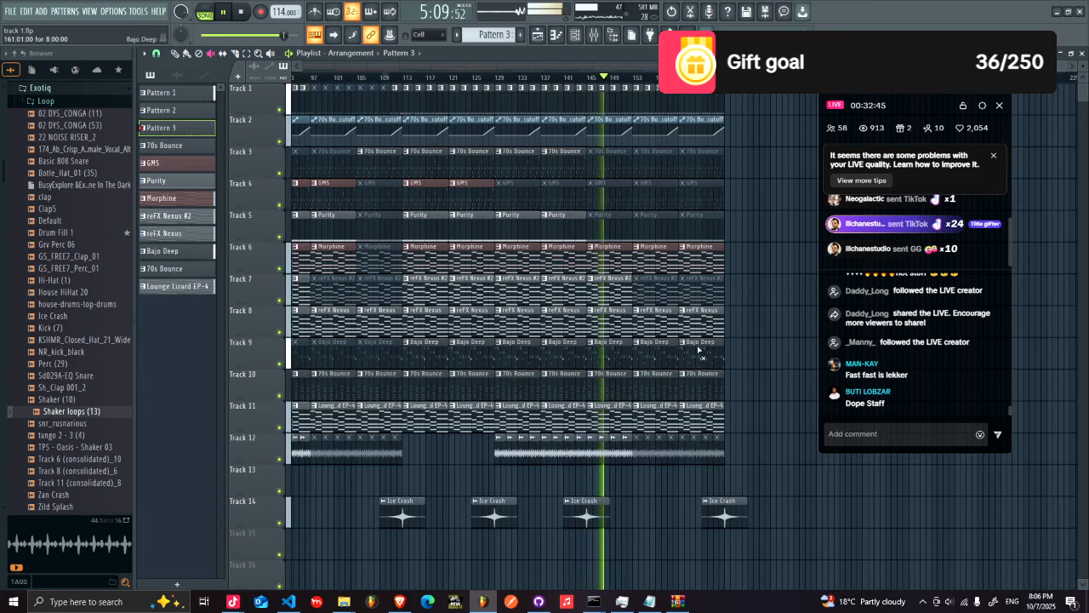
mouse_move(869, 109)
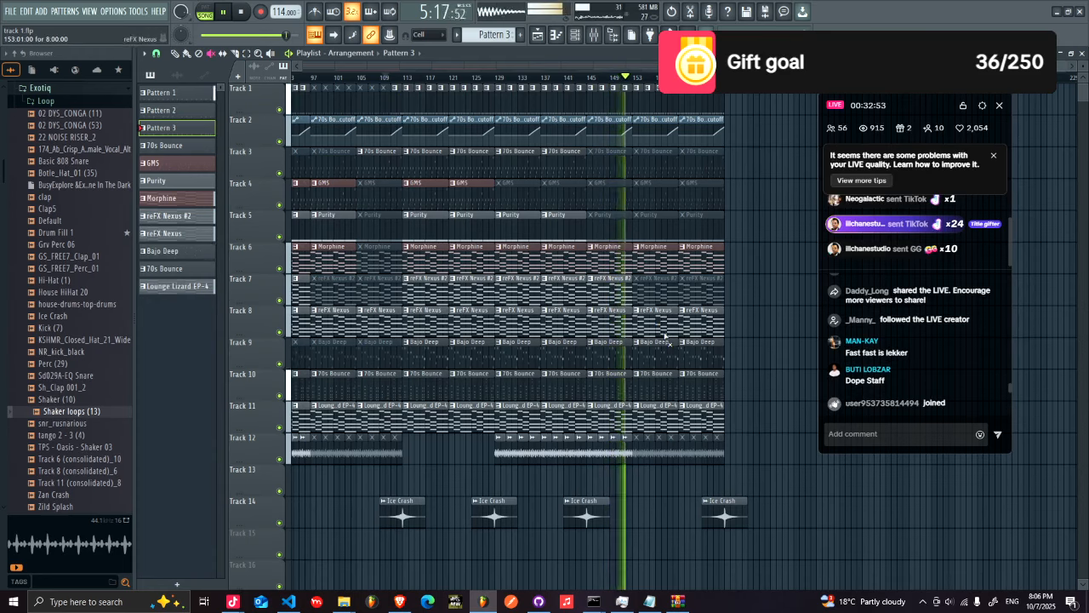
- Try muting the reFX Nexus clips on Track 8 from bar 153 onward, then restore them
left_click_drag(658, 322, 748, 326)
left_click_drag(657, 327, 734, 330)
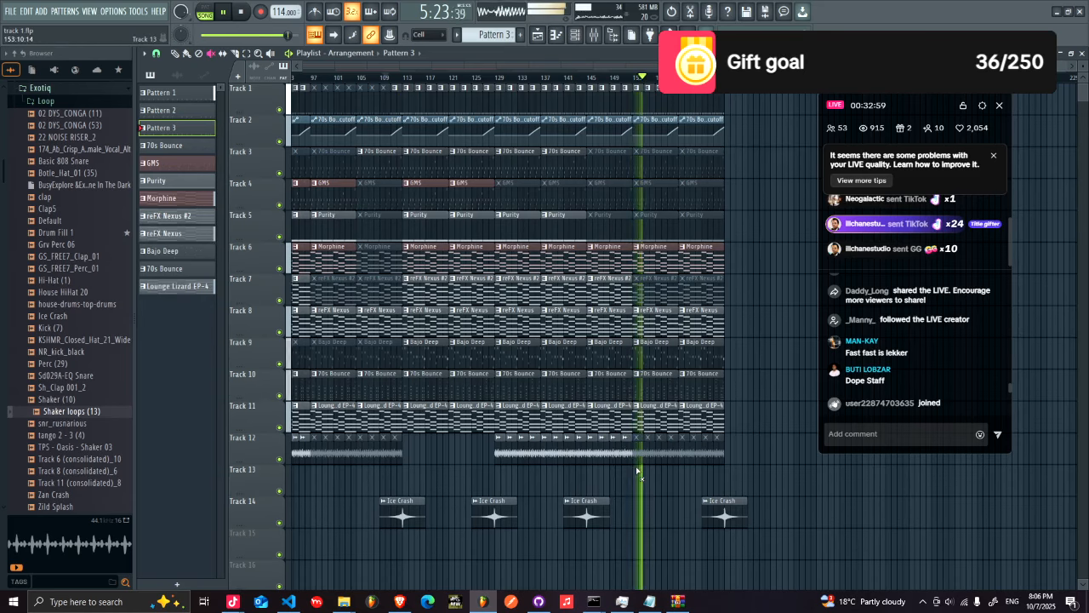
- Duplicate the Track 1–12 block at bars 161–169 into bars 169–177 and clear the selection
left_click_drag(722, 460, 681, 92)
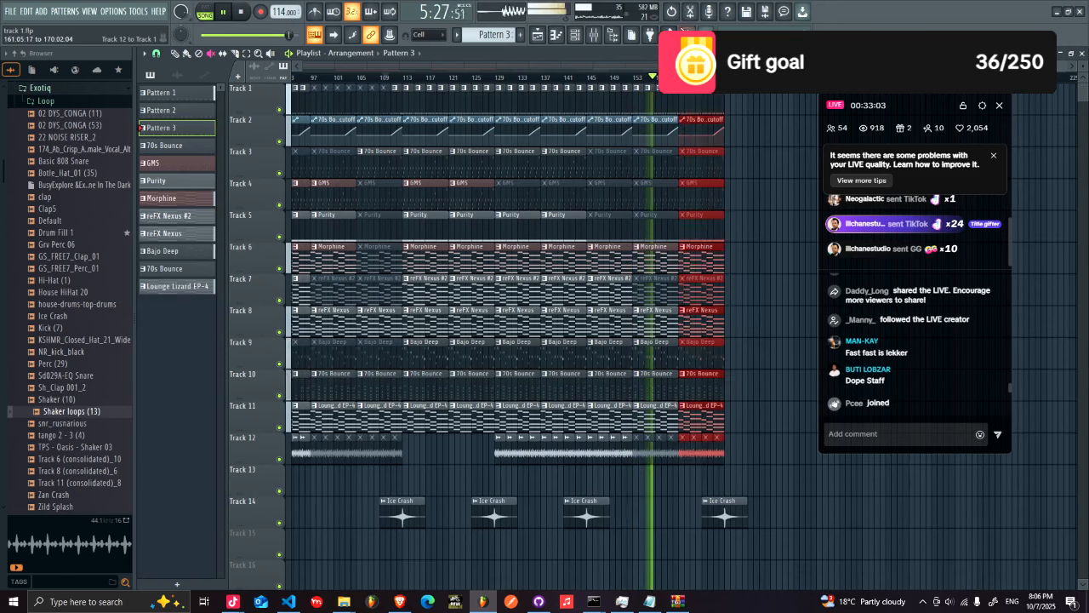
key("ctrl+b")
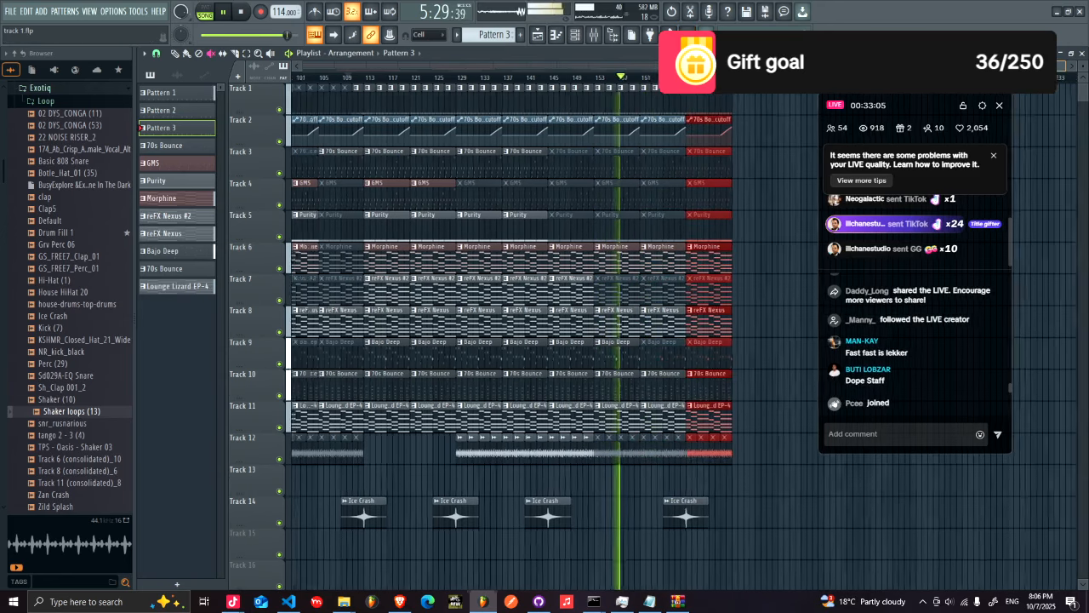
left_click(733, 246, "ctrl")
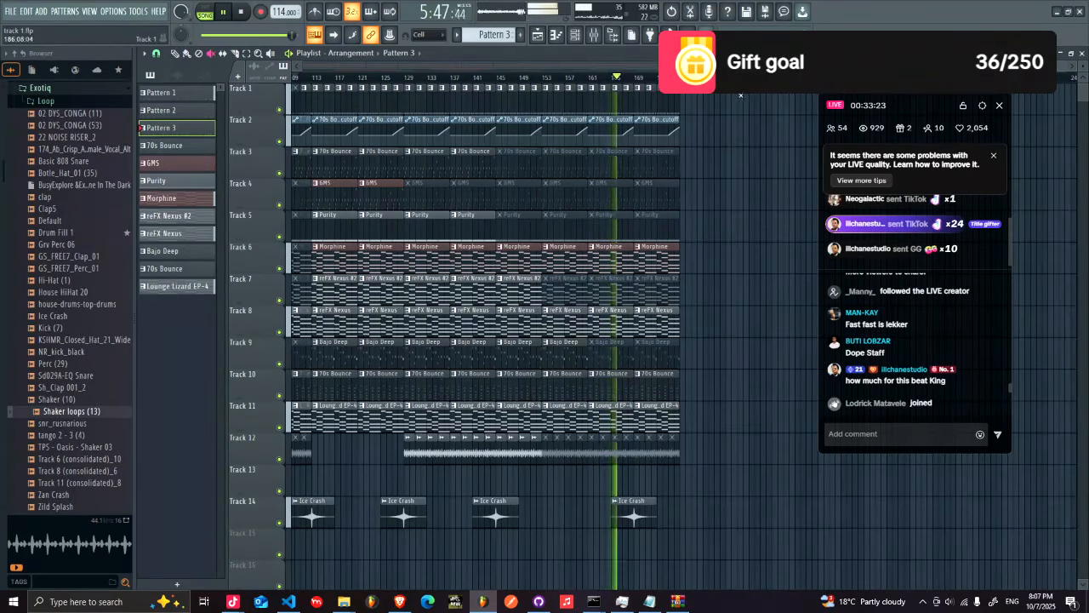
- Mute the reFX Nexus, Morphine and Track 10 70s Bounce clips in the block starting at bar 169
left_click(653, 327)
left_click(659, 264)
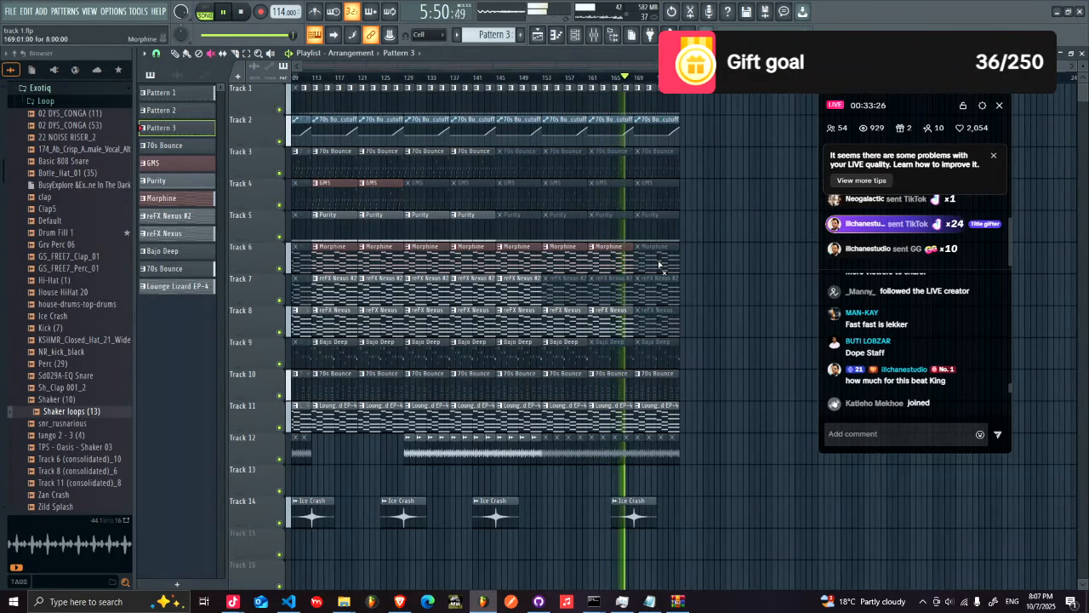
left_click(651, 418)
left_click(666, 388)
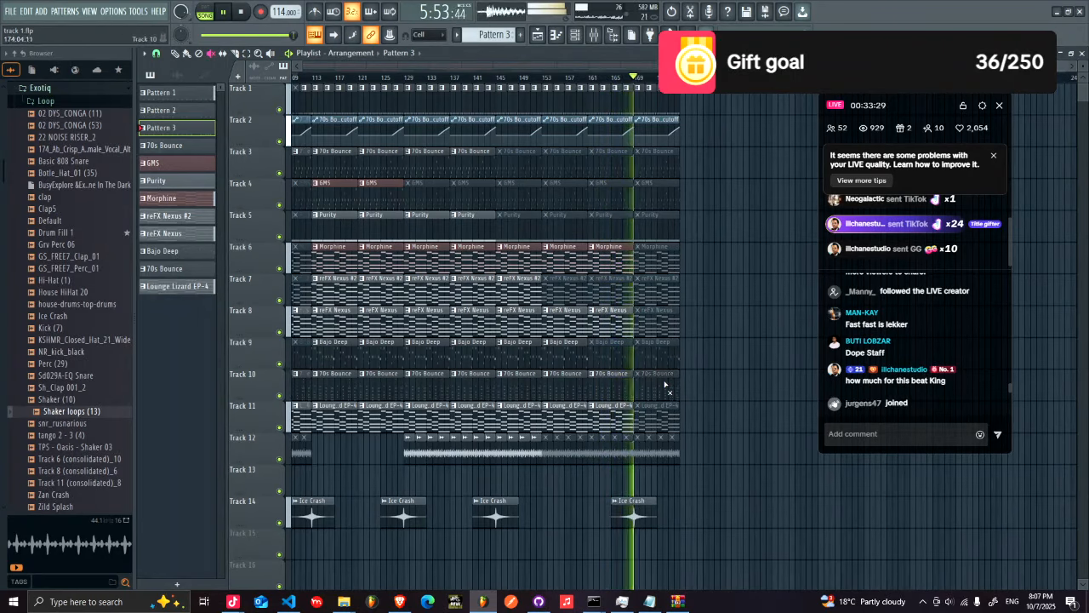